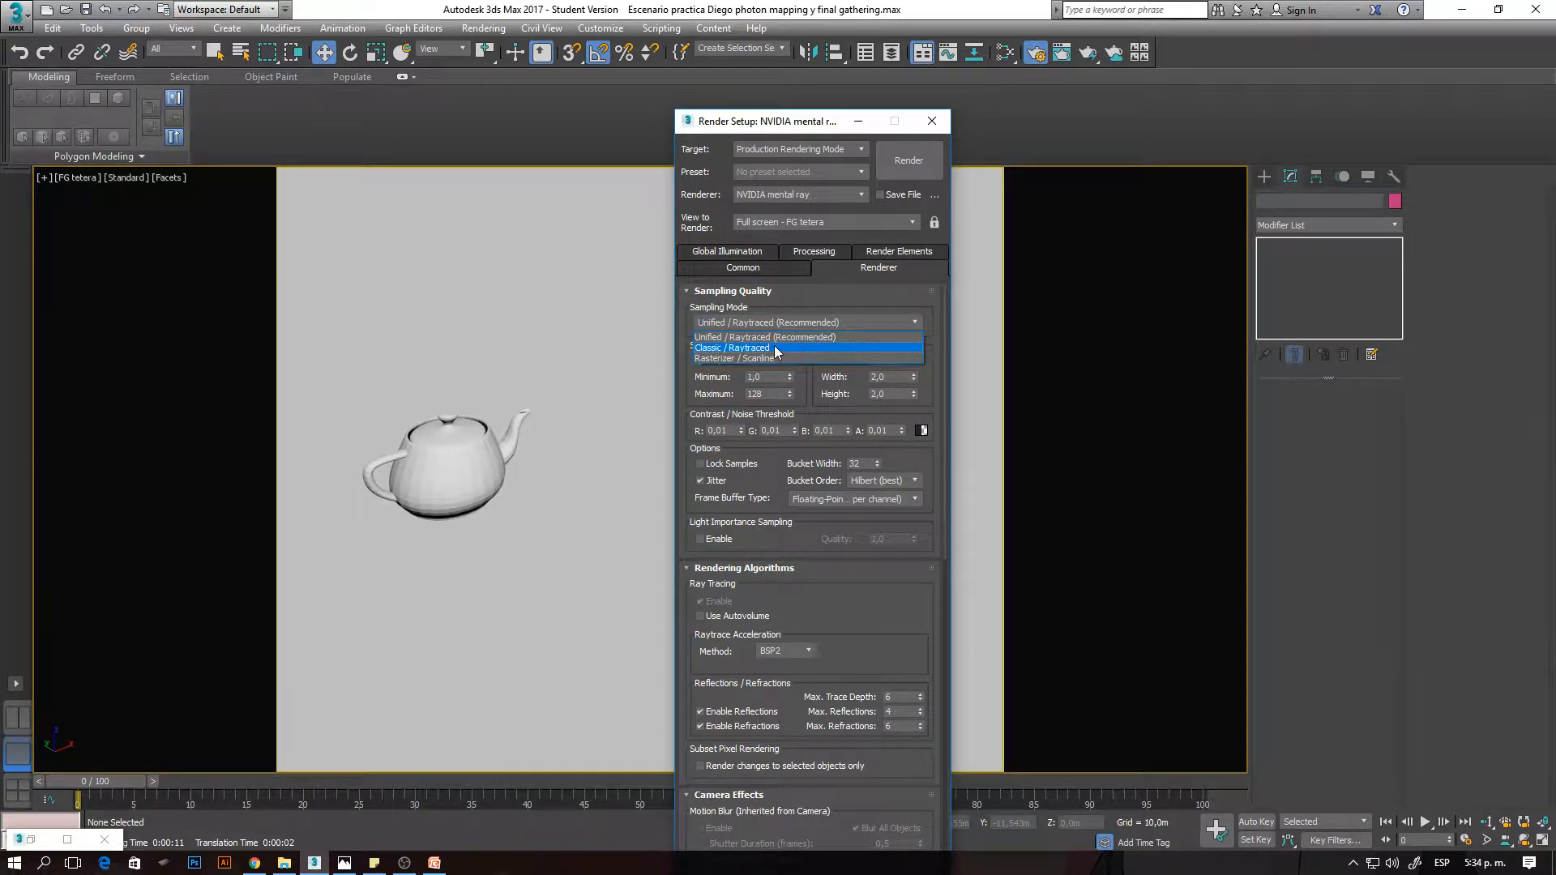
- Set the sampling mode to Classic / Raytraced and enable visual diagnostics for Final Gather in the render setup
click(776, 348)
click(815, 253)
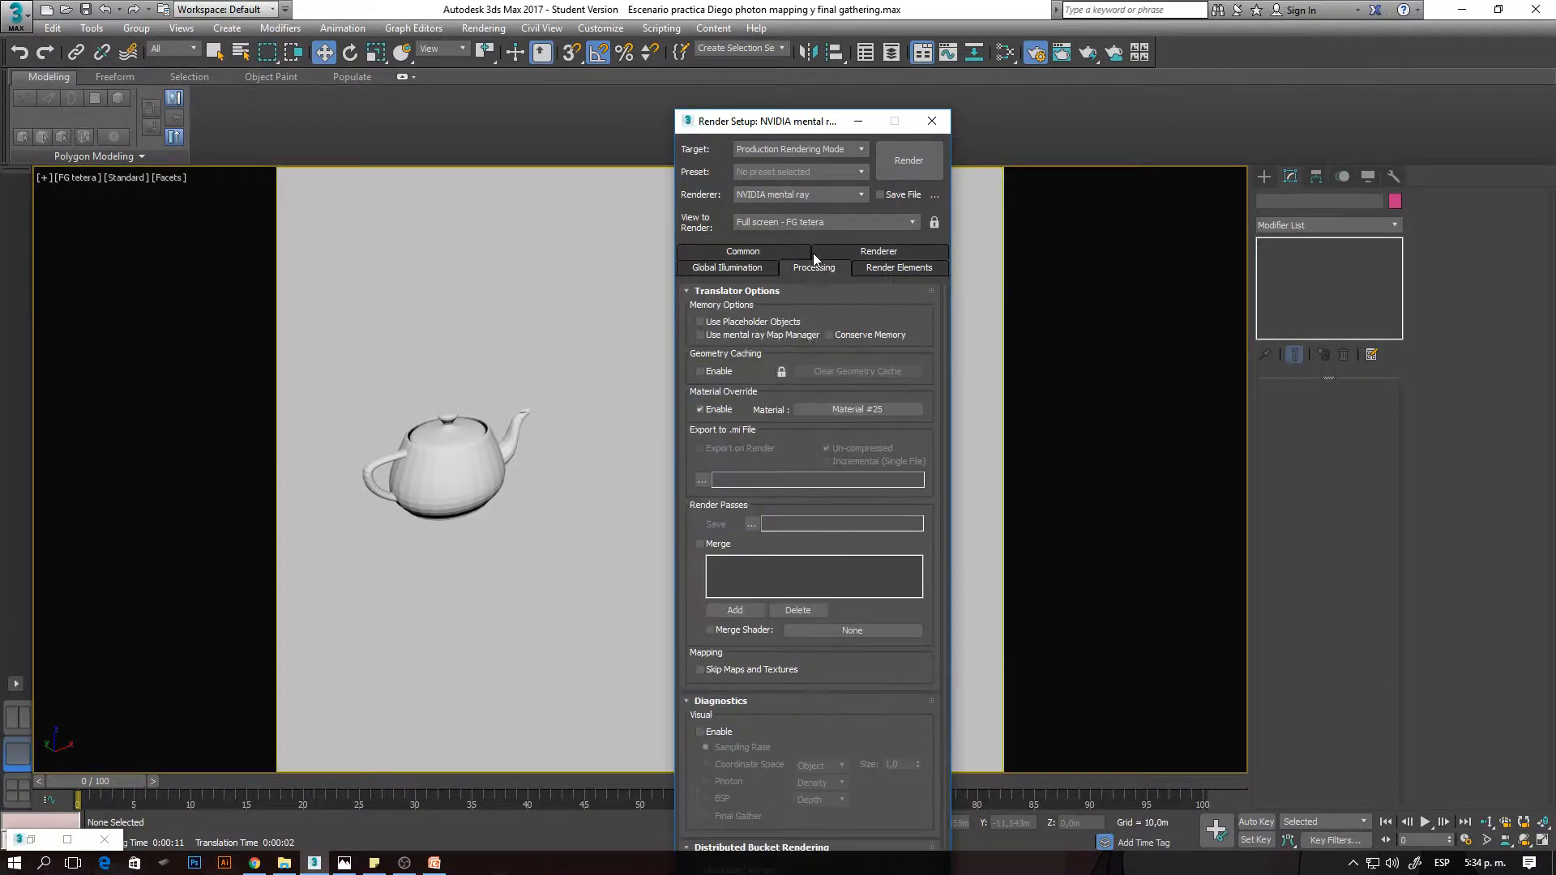
click(710, 732)
scroll(942, 677, down, 2)
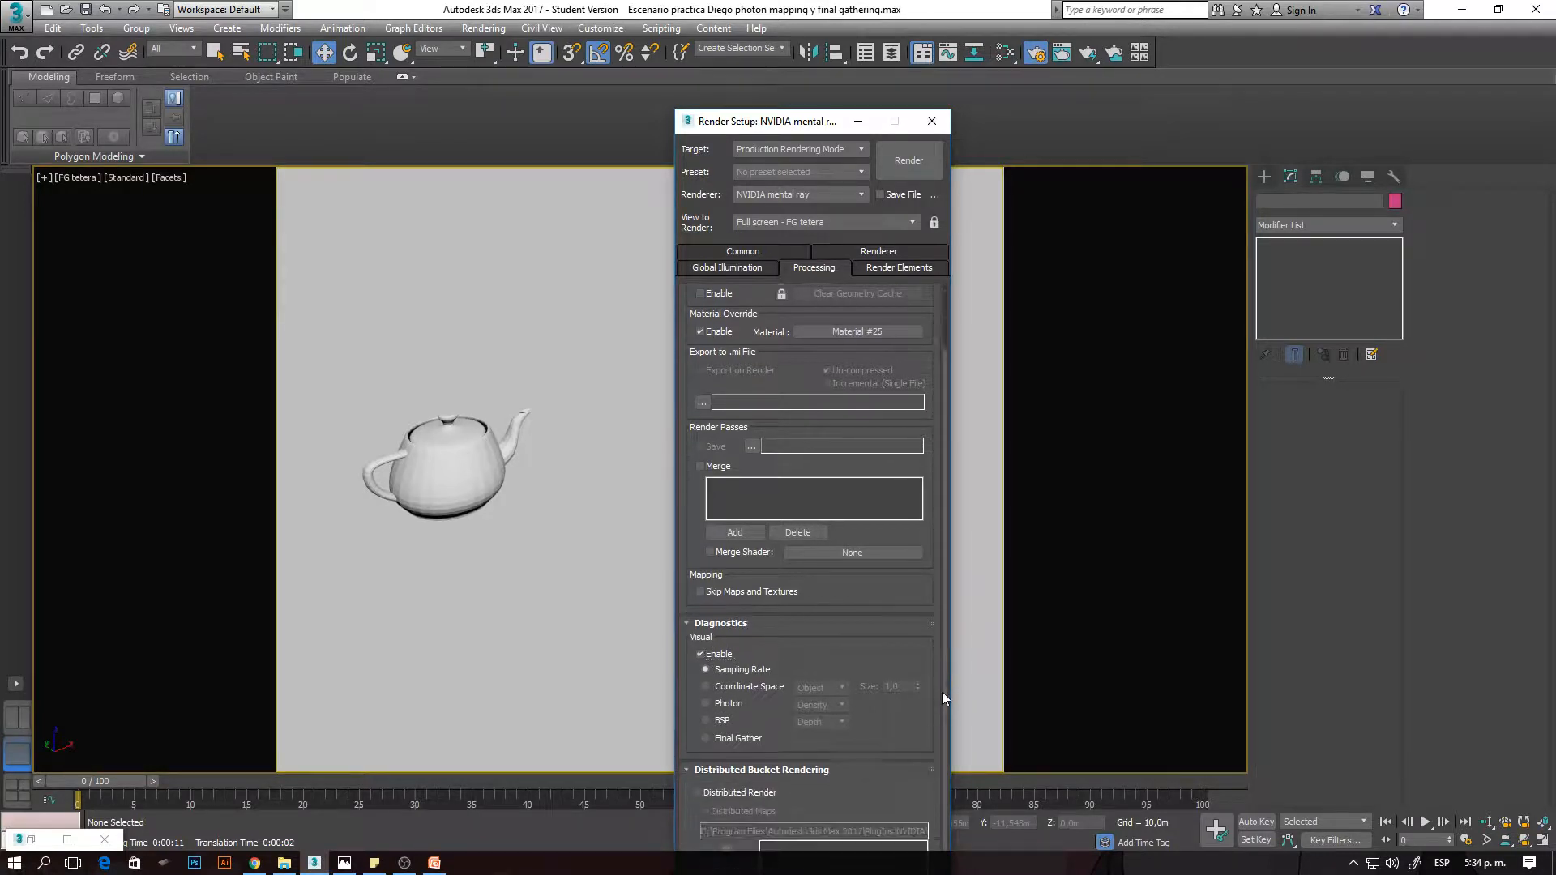
click(708, 733)
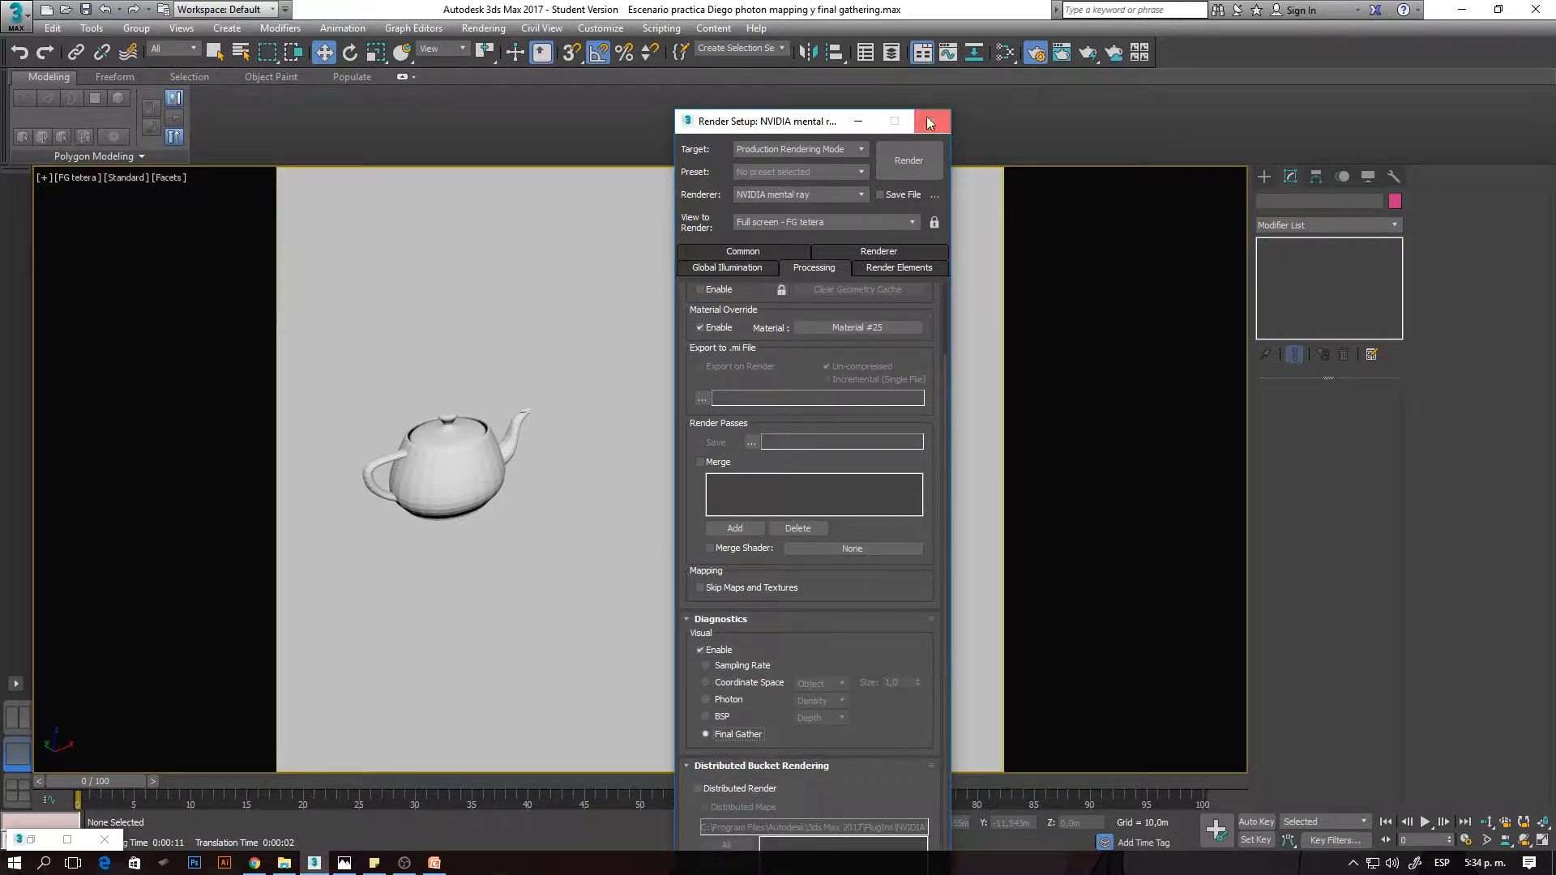
click(931, 122)
- Render the FG tetera camera view with the Final Gather diagnostics and reposition the rendered frame window
click(663, 476)
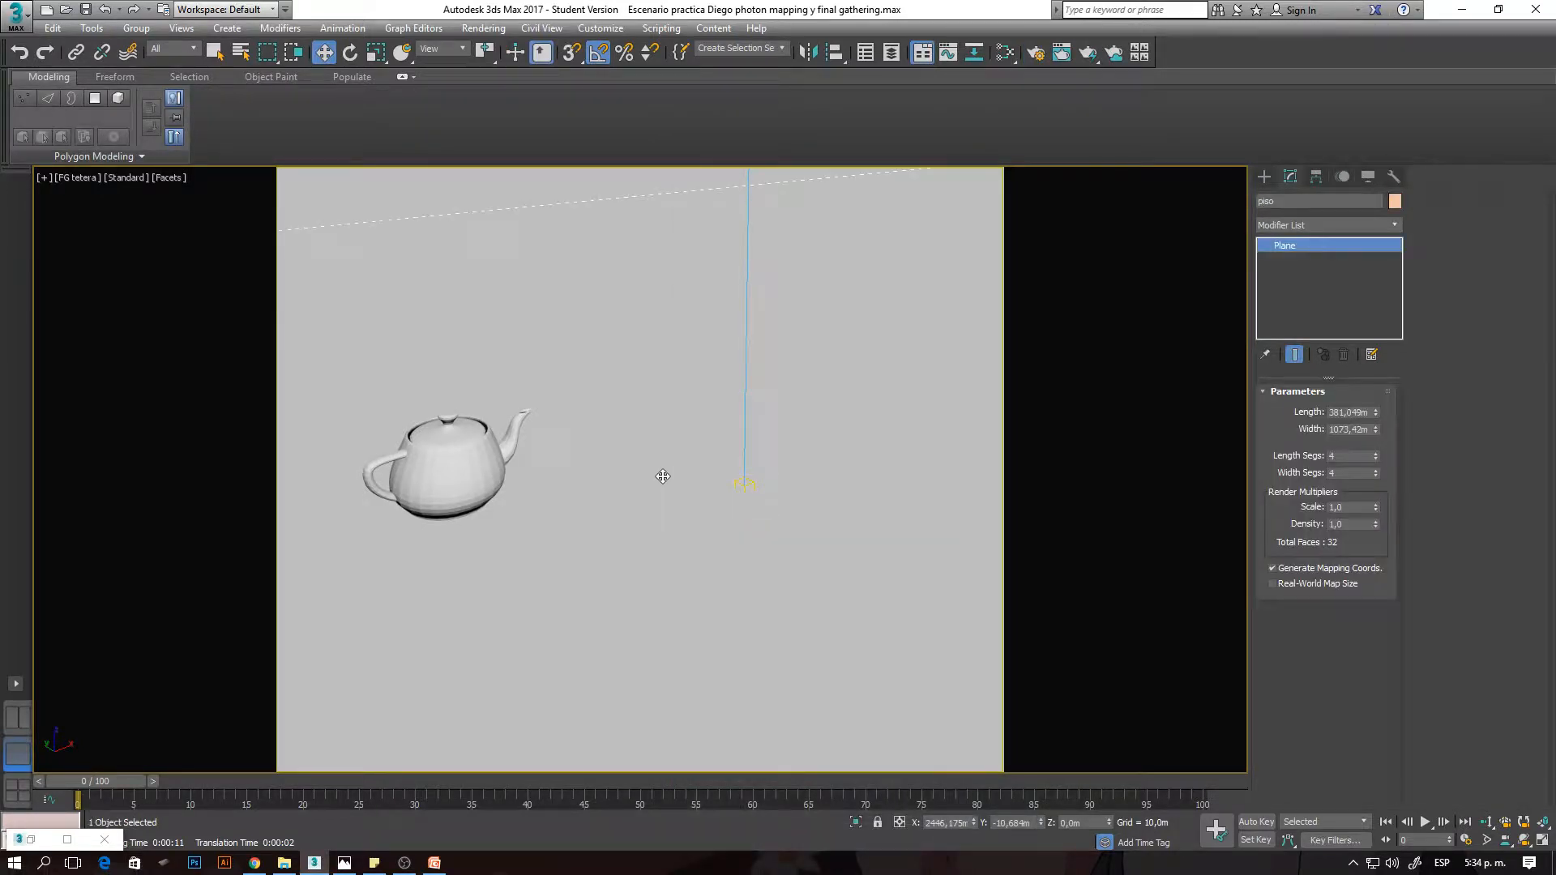
key(shift+q)
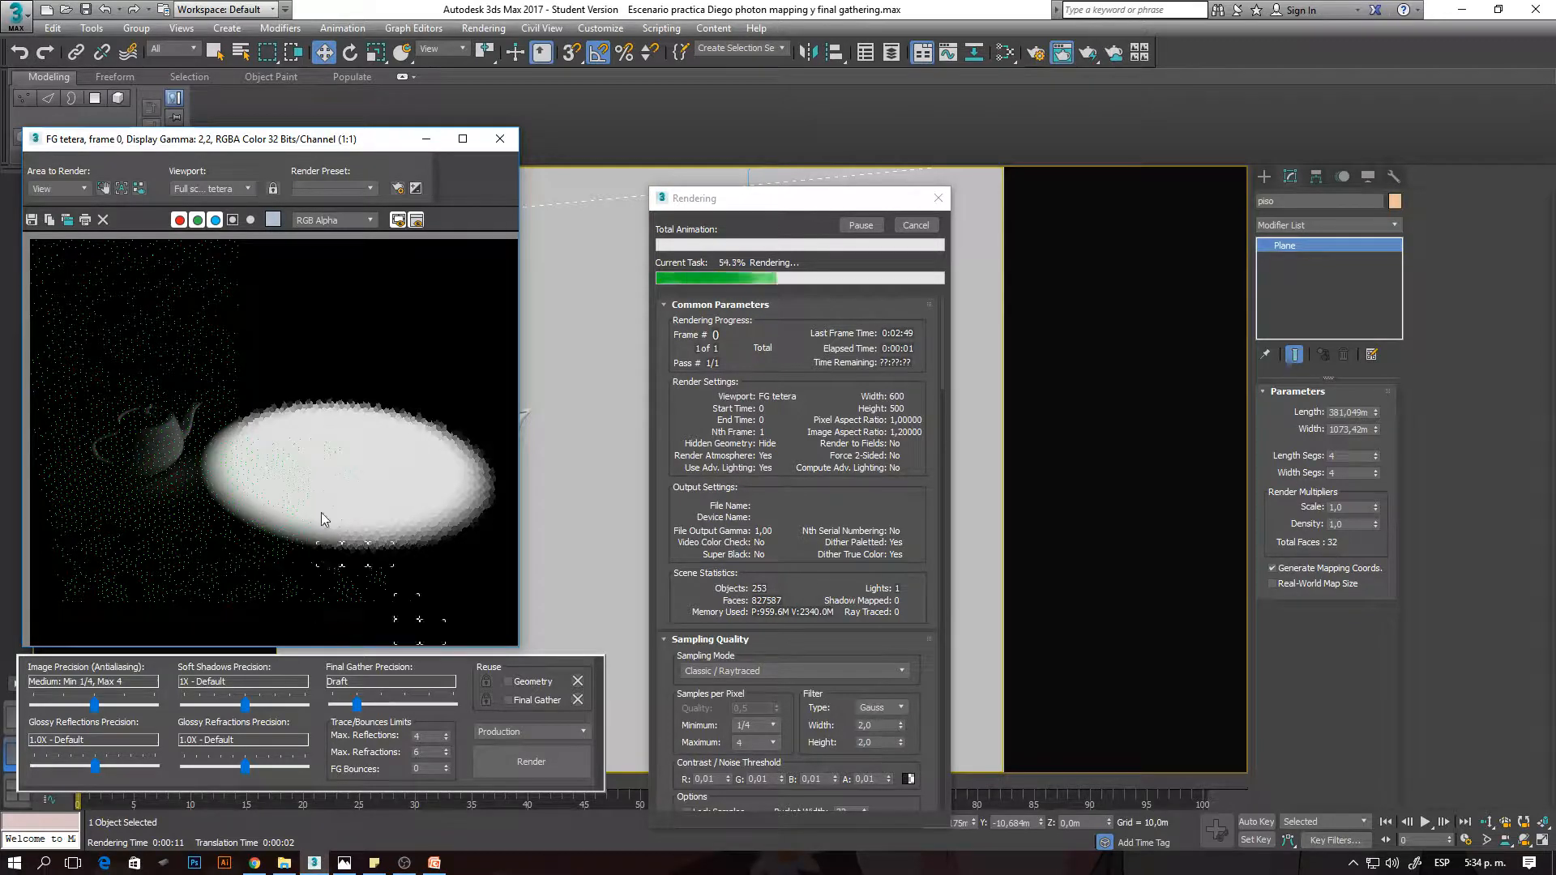
drag(325, 148, 444, 135)
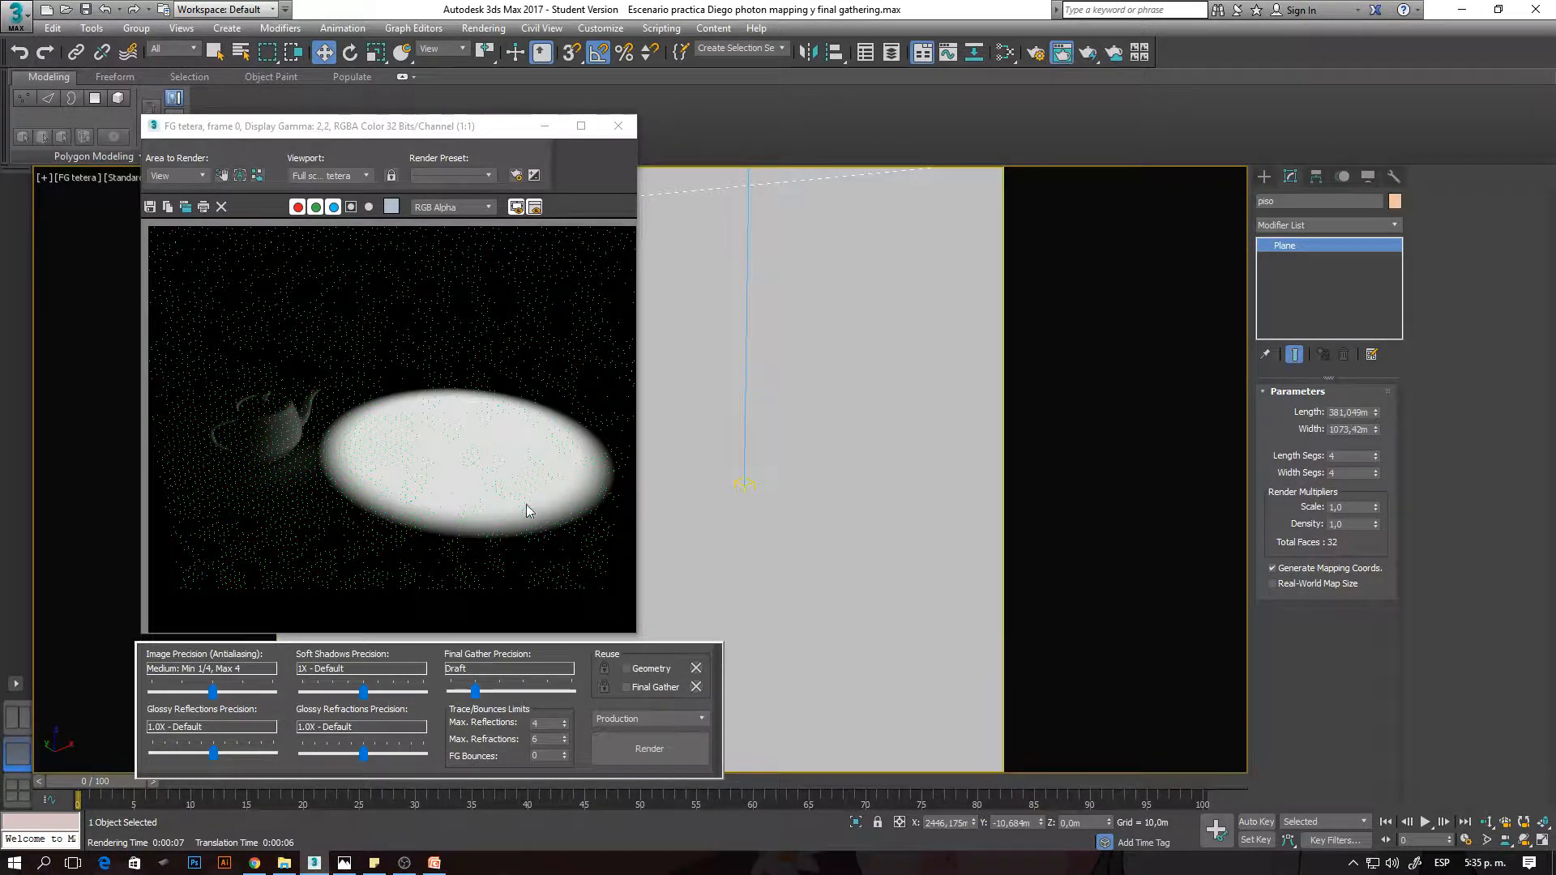
- Set the Initial FG Point Density to 1,0 and render the teapot view again
click(1034, 54)
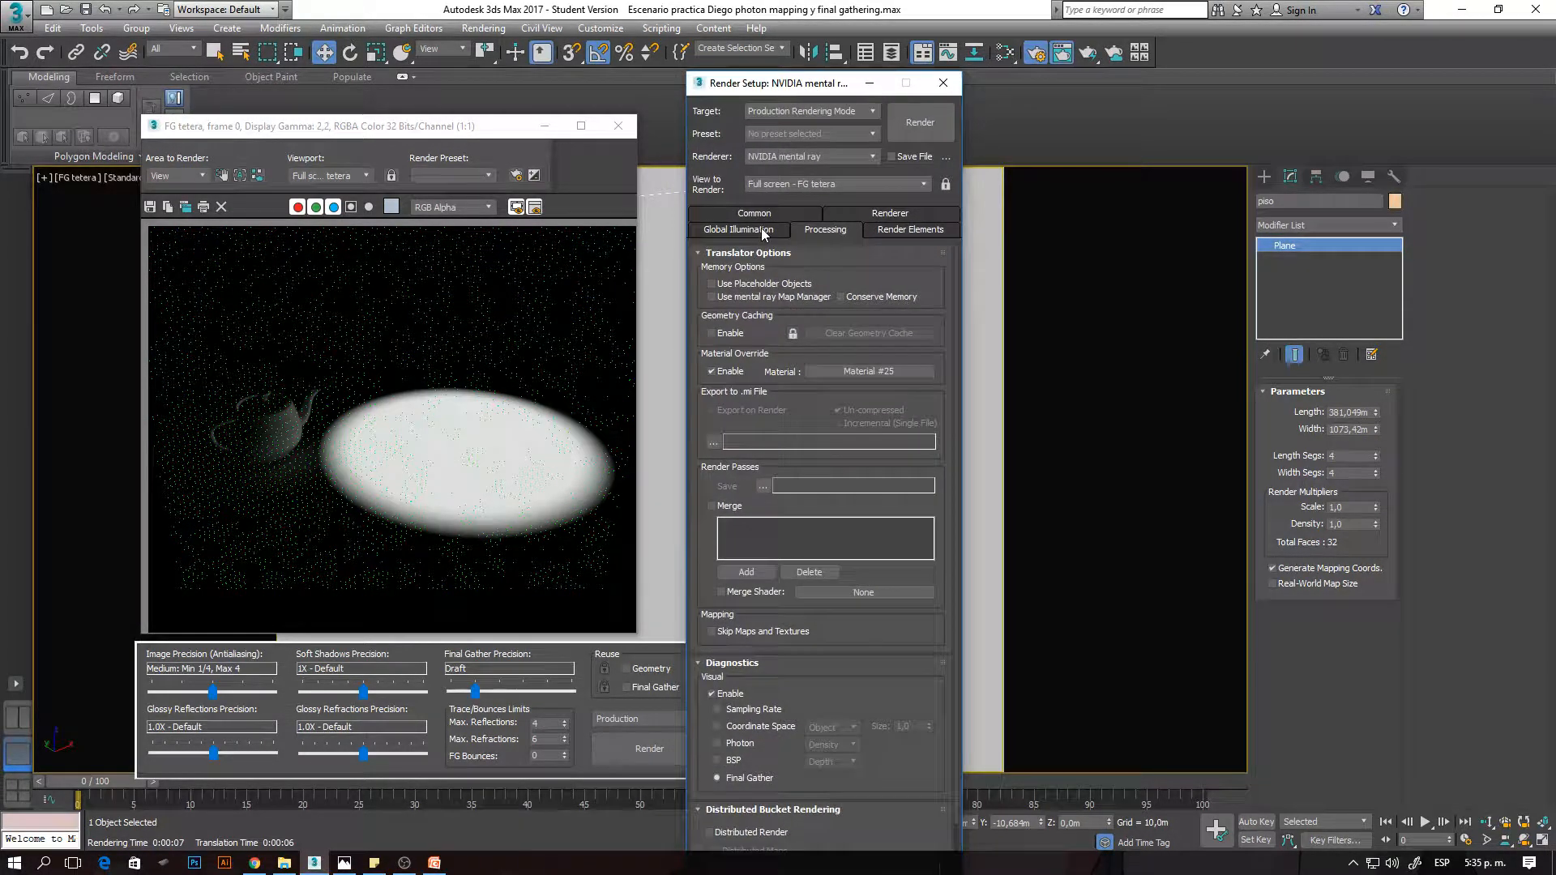
click(761, 232)
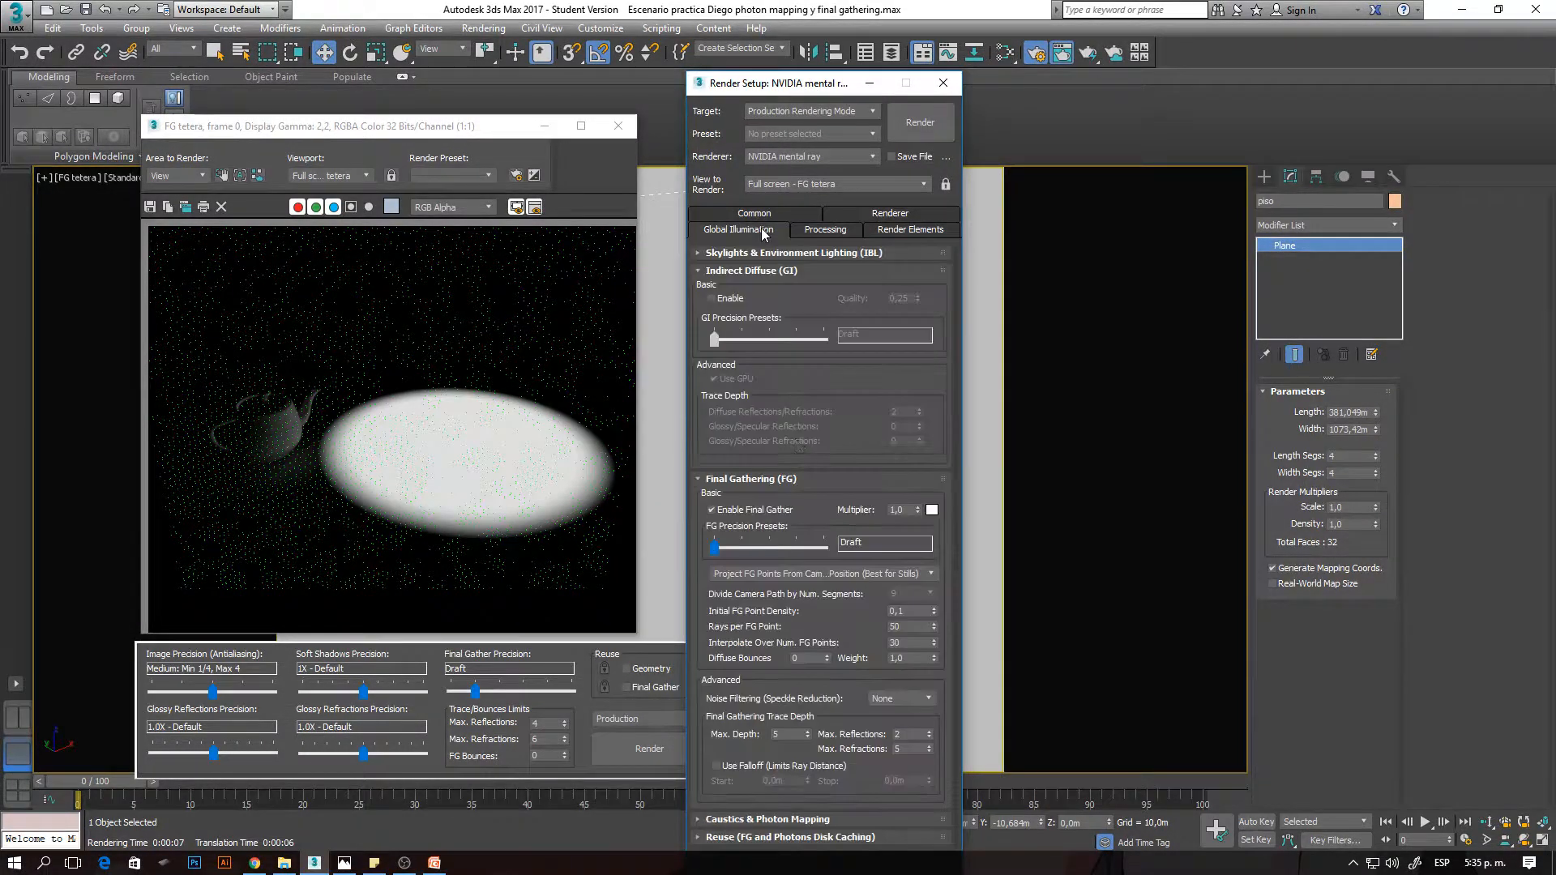
click(908, 613)
key(Return)
click(655, 501)
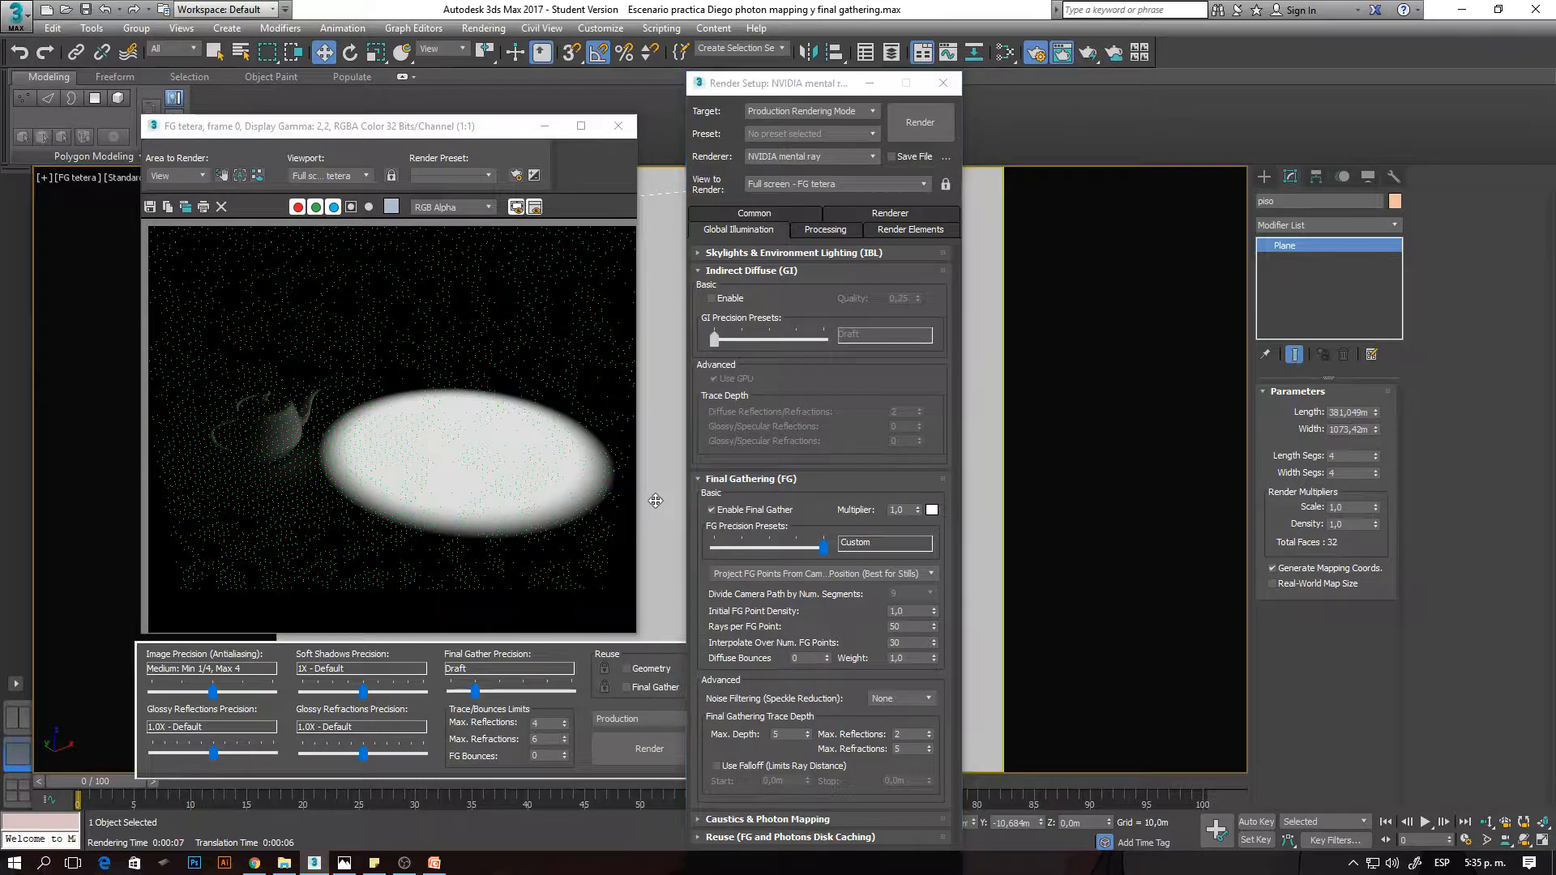
key(shift+q)
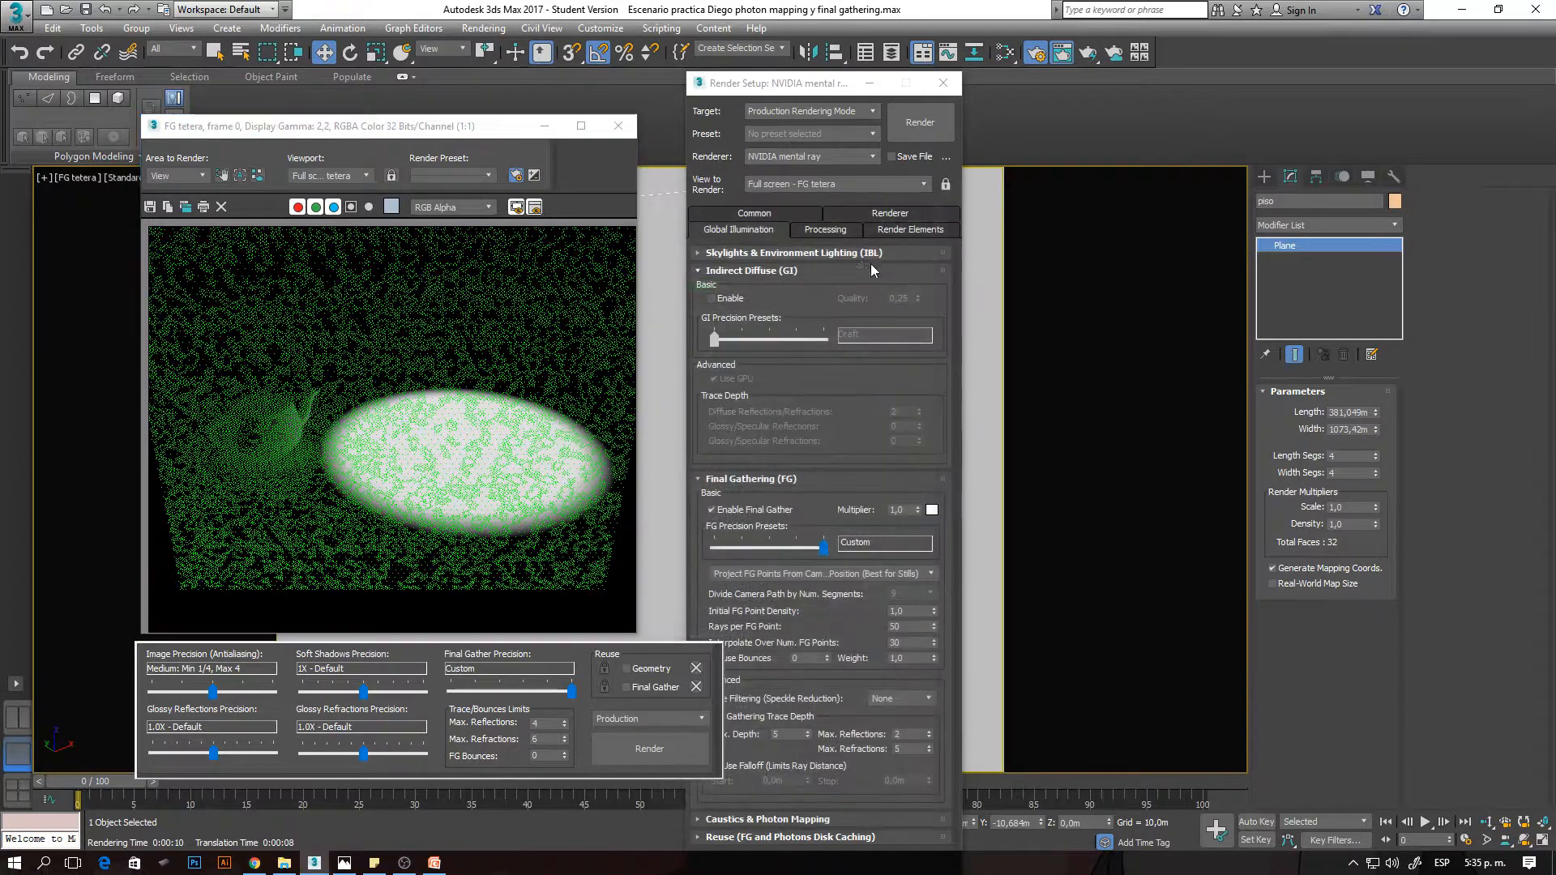
click(903, 611)
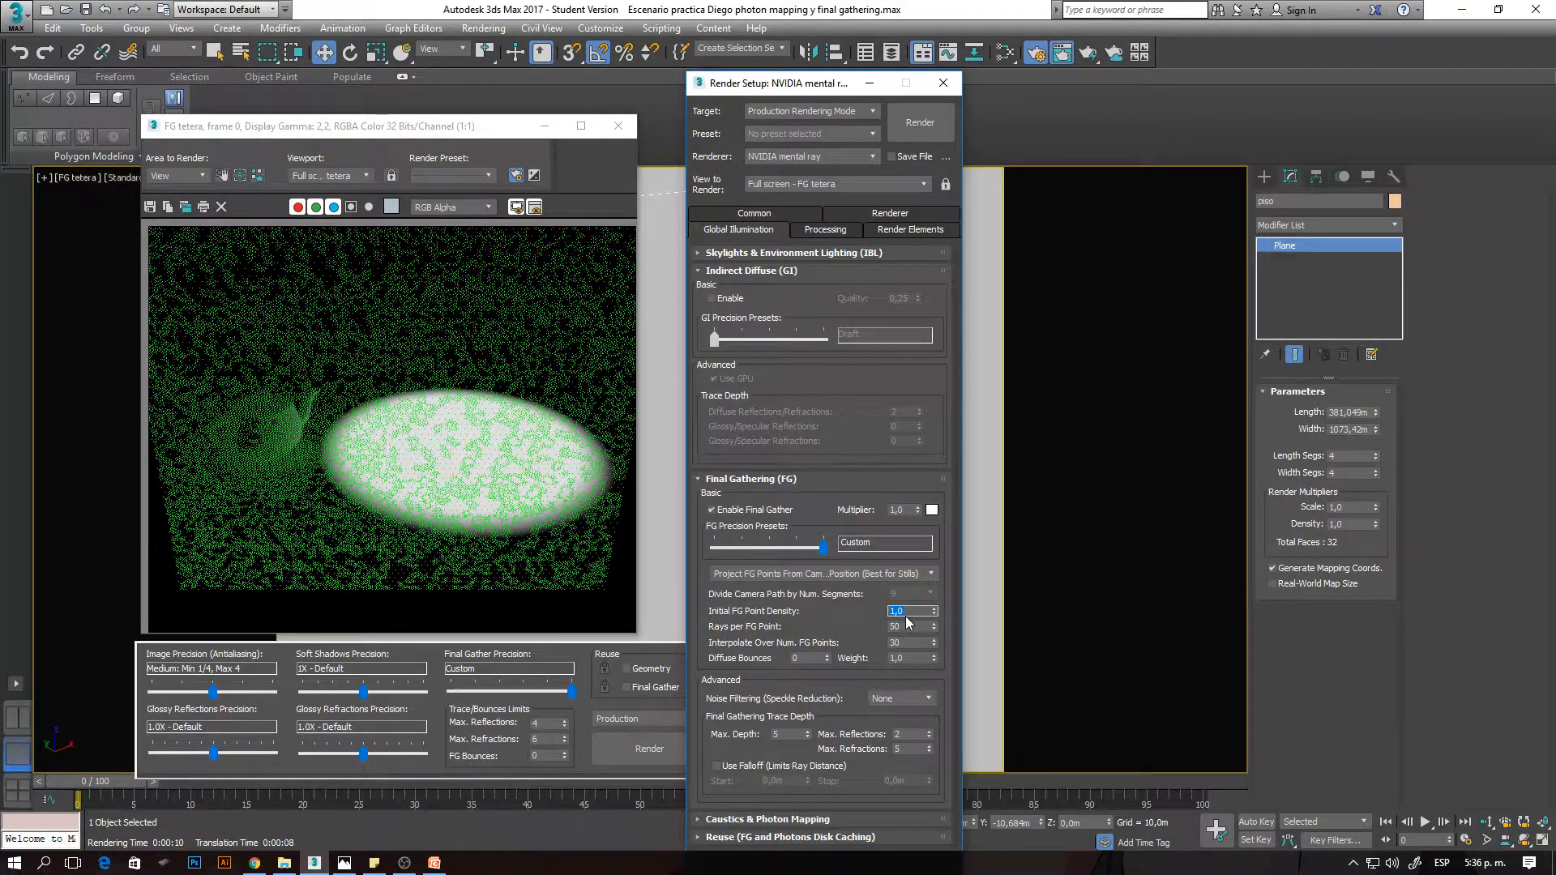
text(0,1)
key(BackSpace)
key(BackSpace)
key(BackSpace)
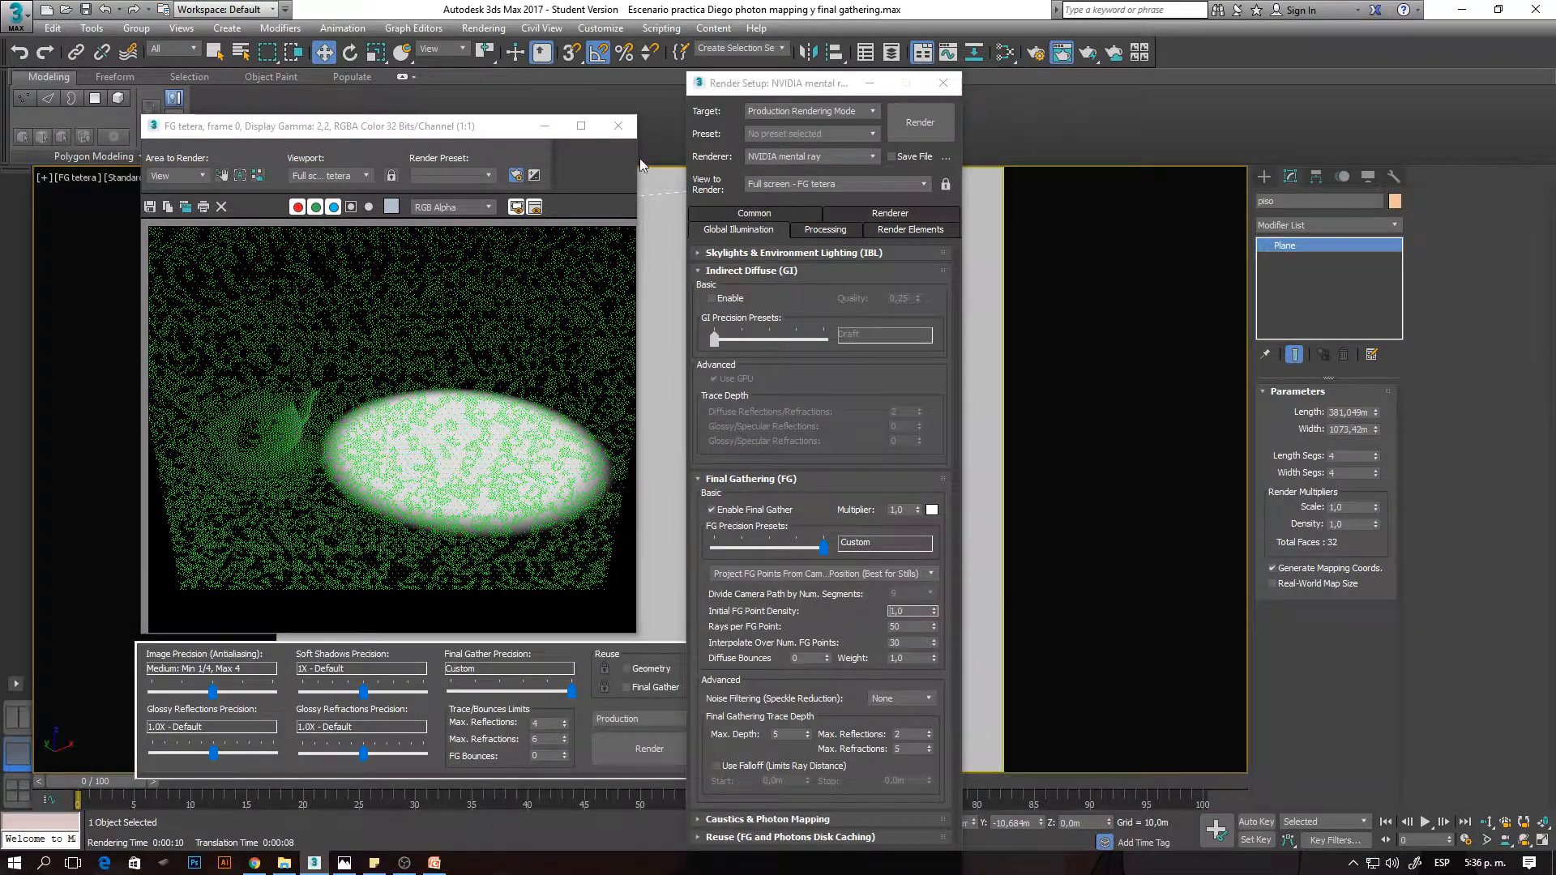
- Close the render windows, switch the viewport to the FG edificio camera and adjust its framing of the building
click(942, 83)
click(619, 127)
key(c)
key(Down)
key(Down)
key(Down)
key(Down)
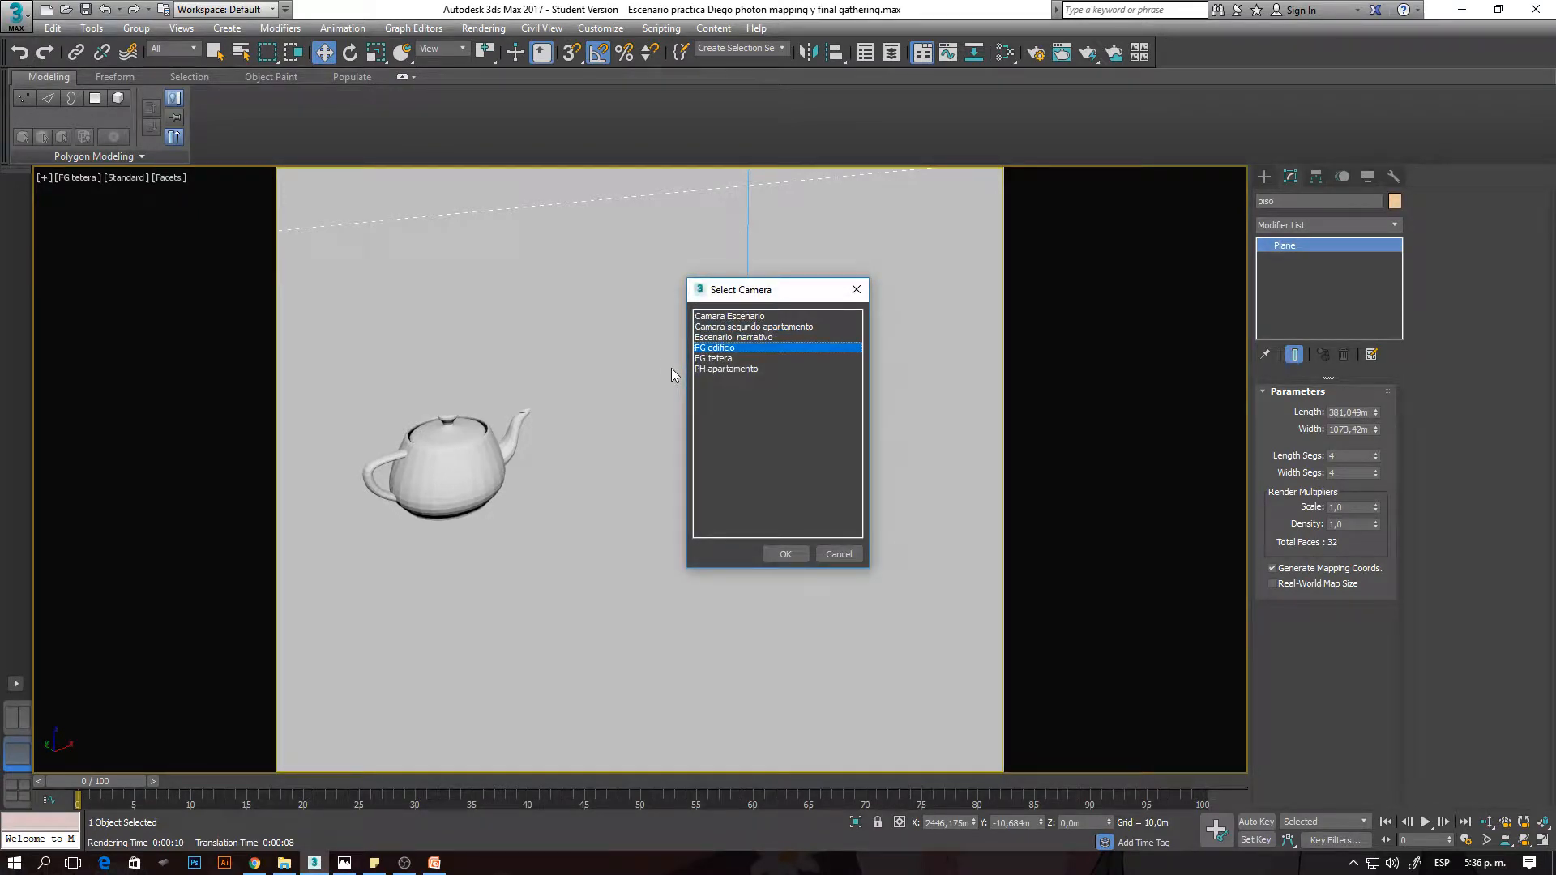
key(Return)
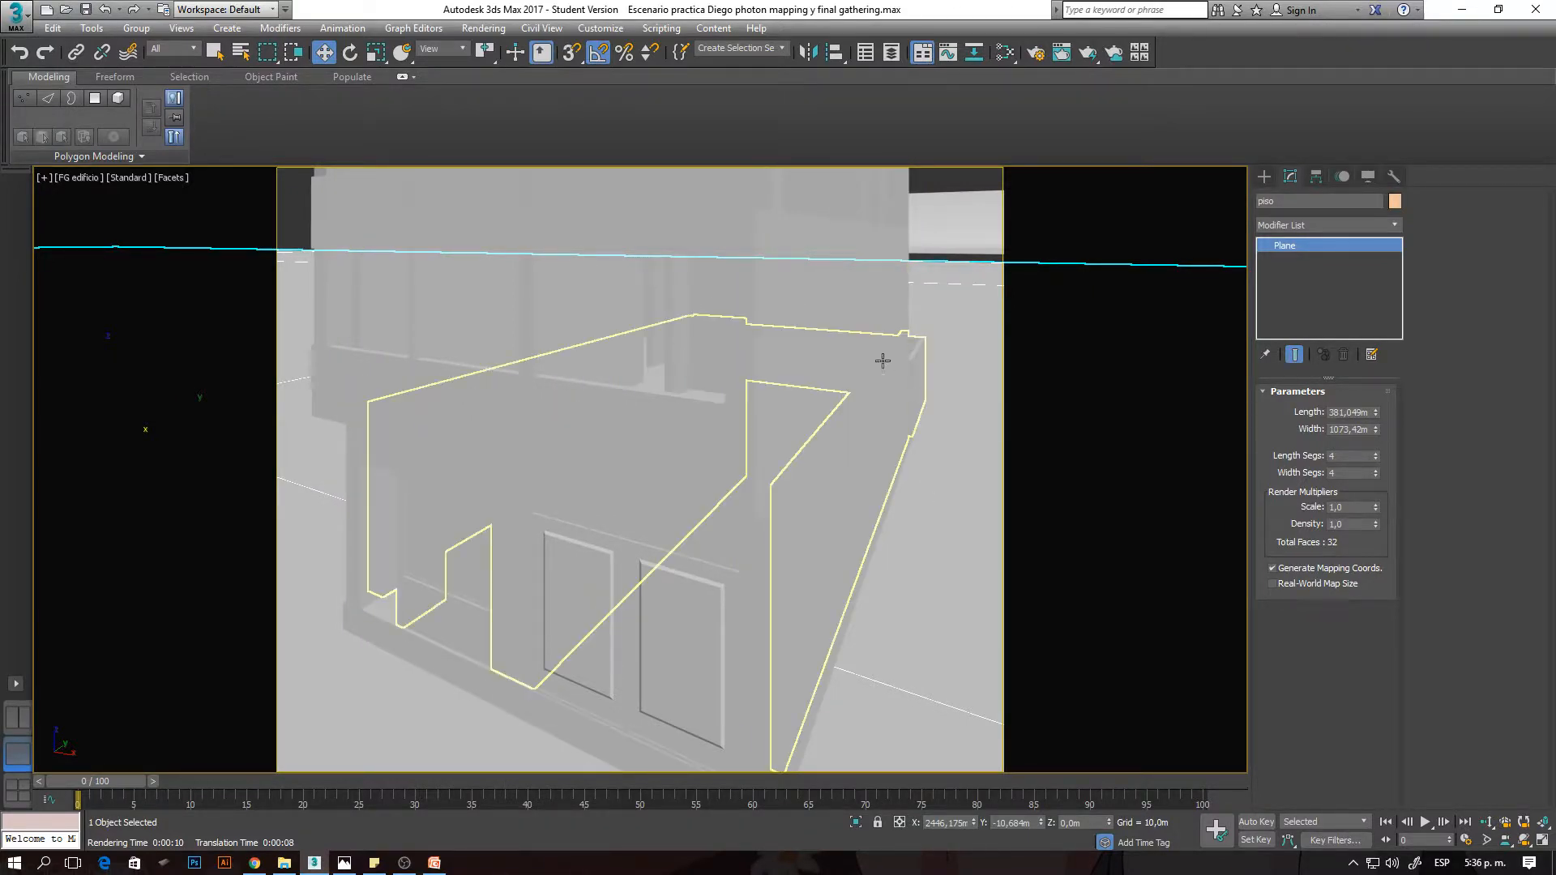
middle_drag(757, 372, 774, 371)
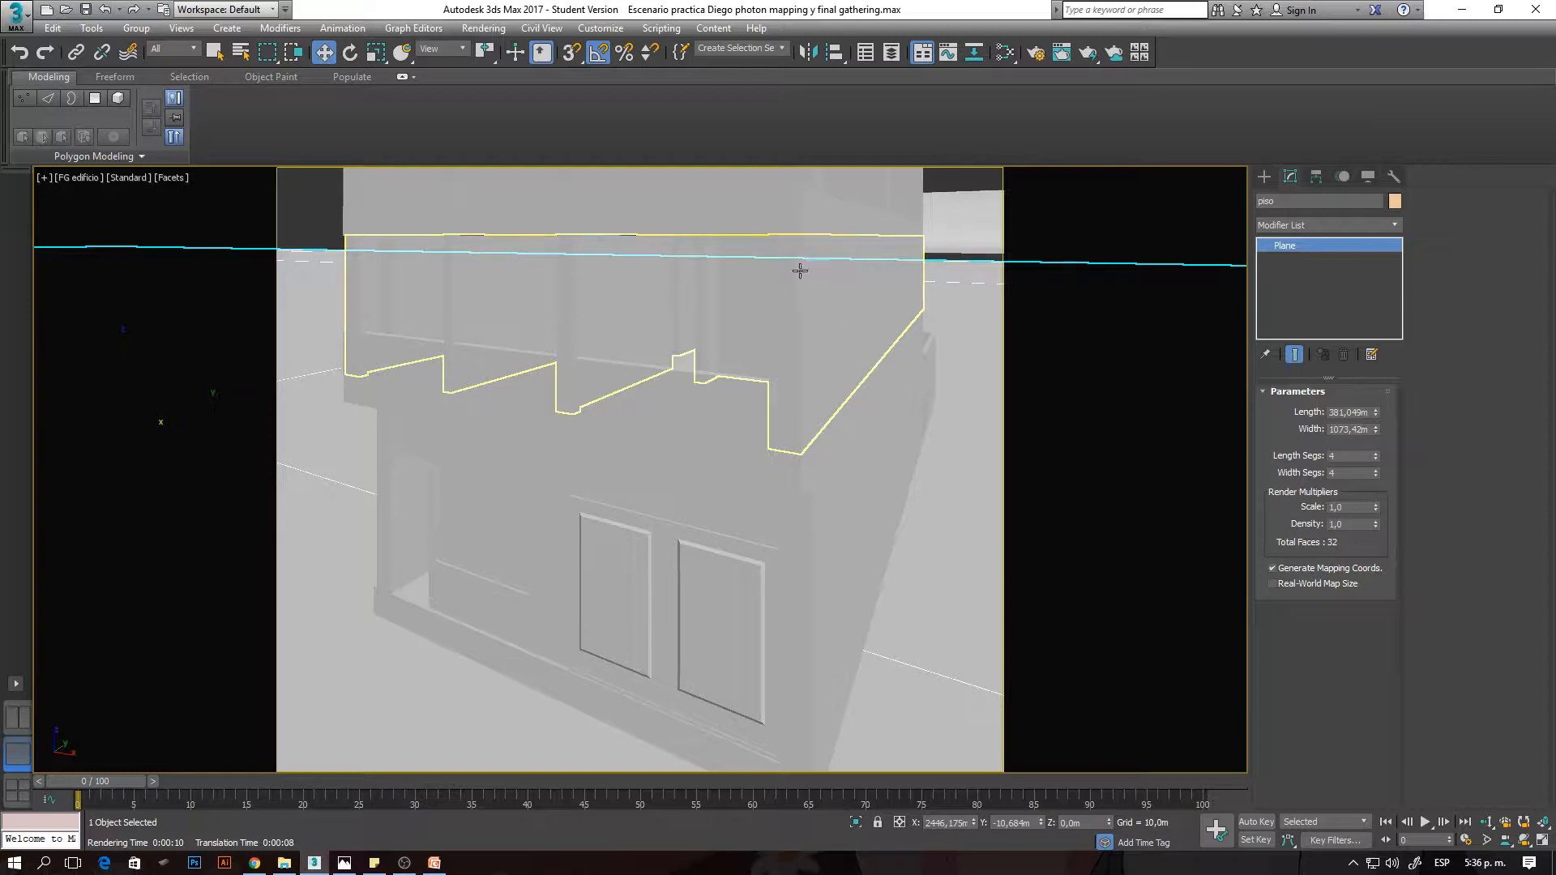
- Set the Initial FG Point Density to 0,1, Rays per FG Point to 1 and Interpolate Over Num. FG Points to 1
click(1034, 53)
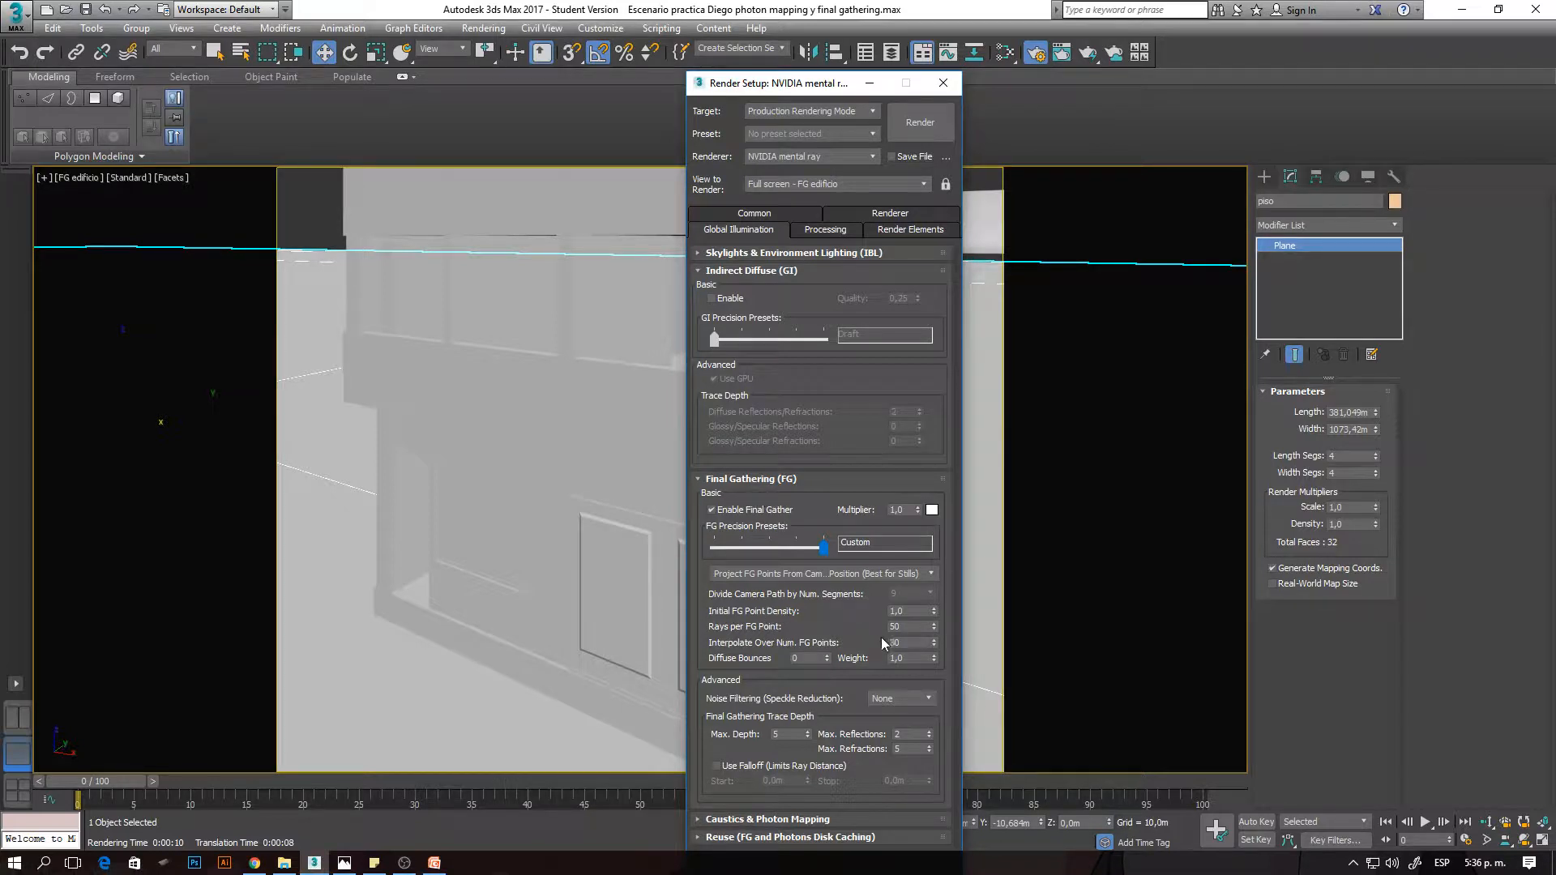
double_click(913, 610)
double_click(906, 626)
key(Tab)
drag(913, 612, 851, 617)
click(594, 557)
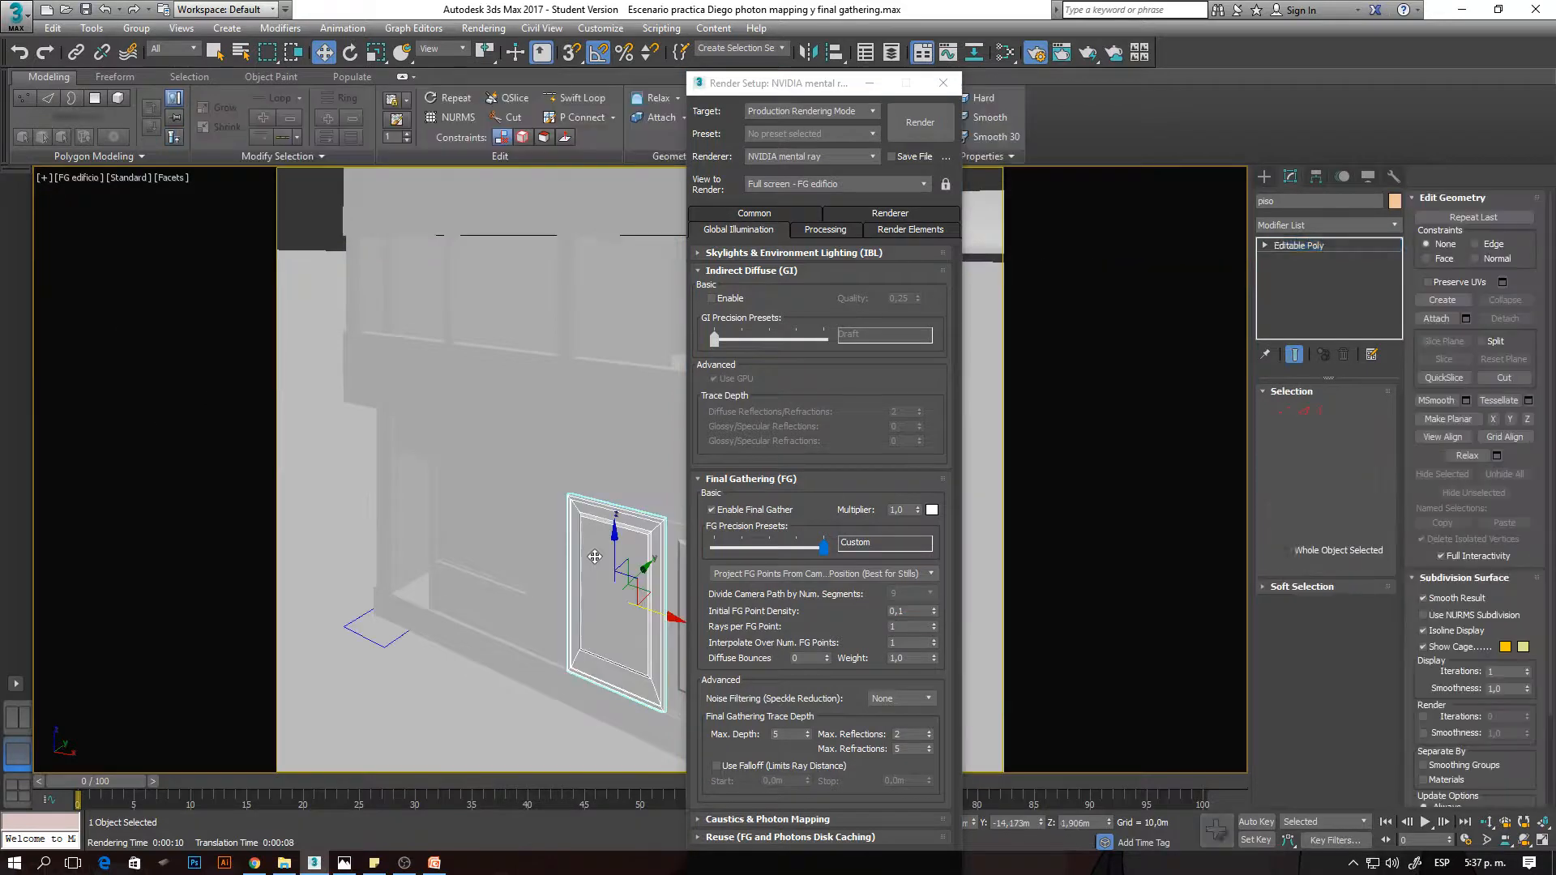
key(shift+q)
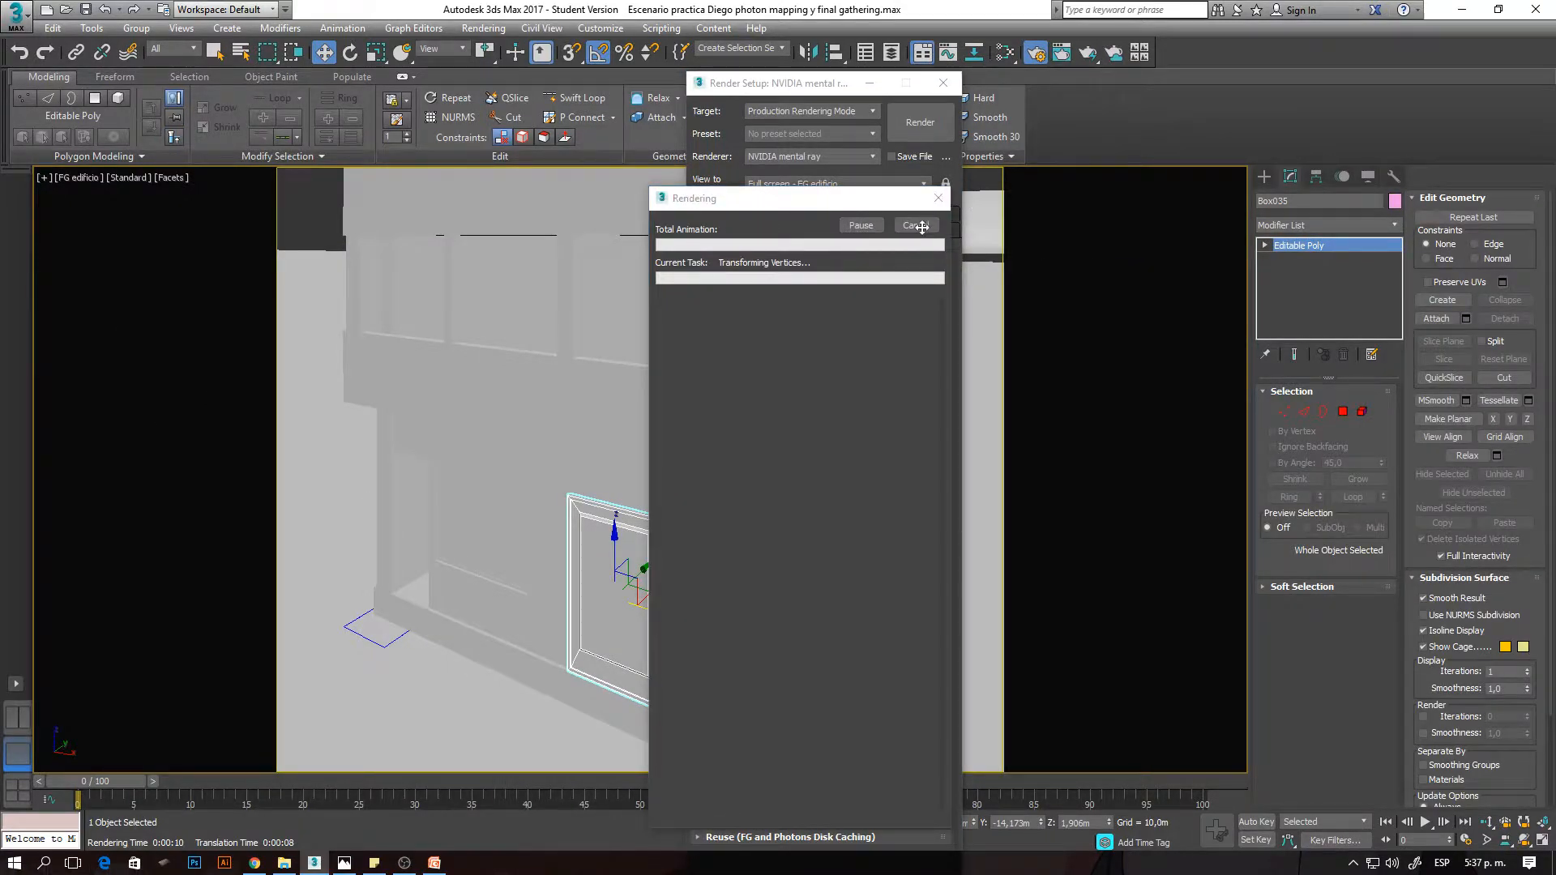
click(500, 138)
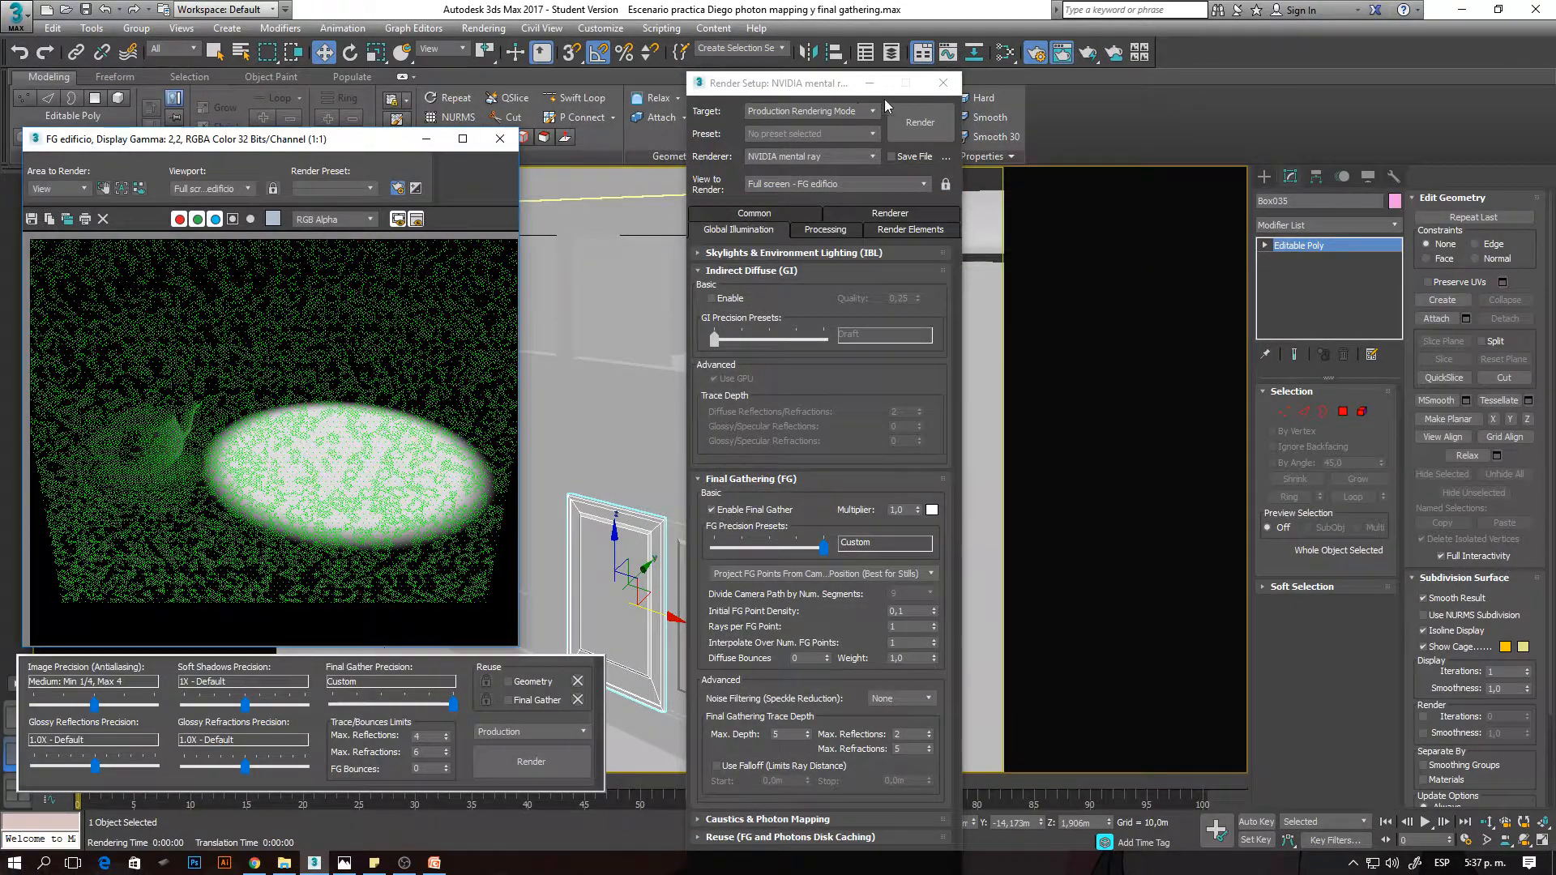
key(F10)
- Frame the floor plane in the Top view and start a Daylight system, accepting the recommended mr Photographic Exposure Control
click(932, 445)
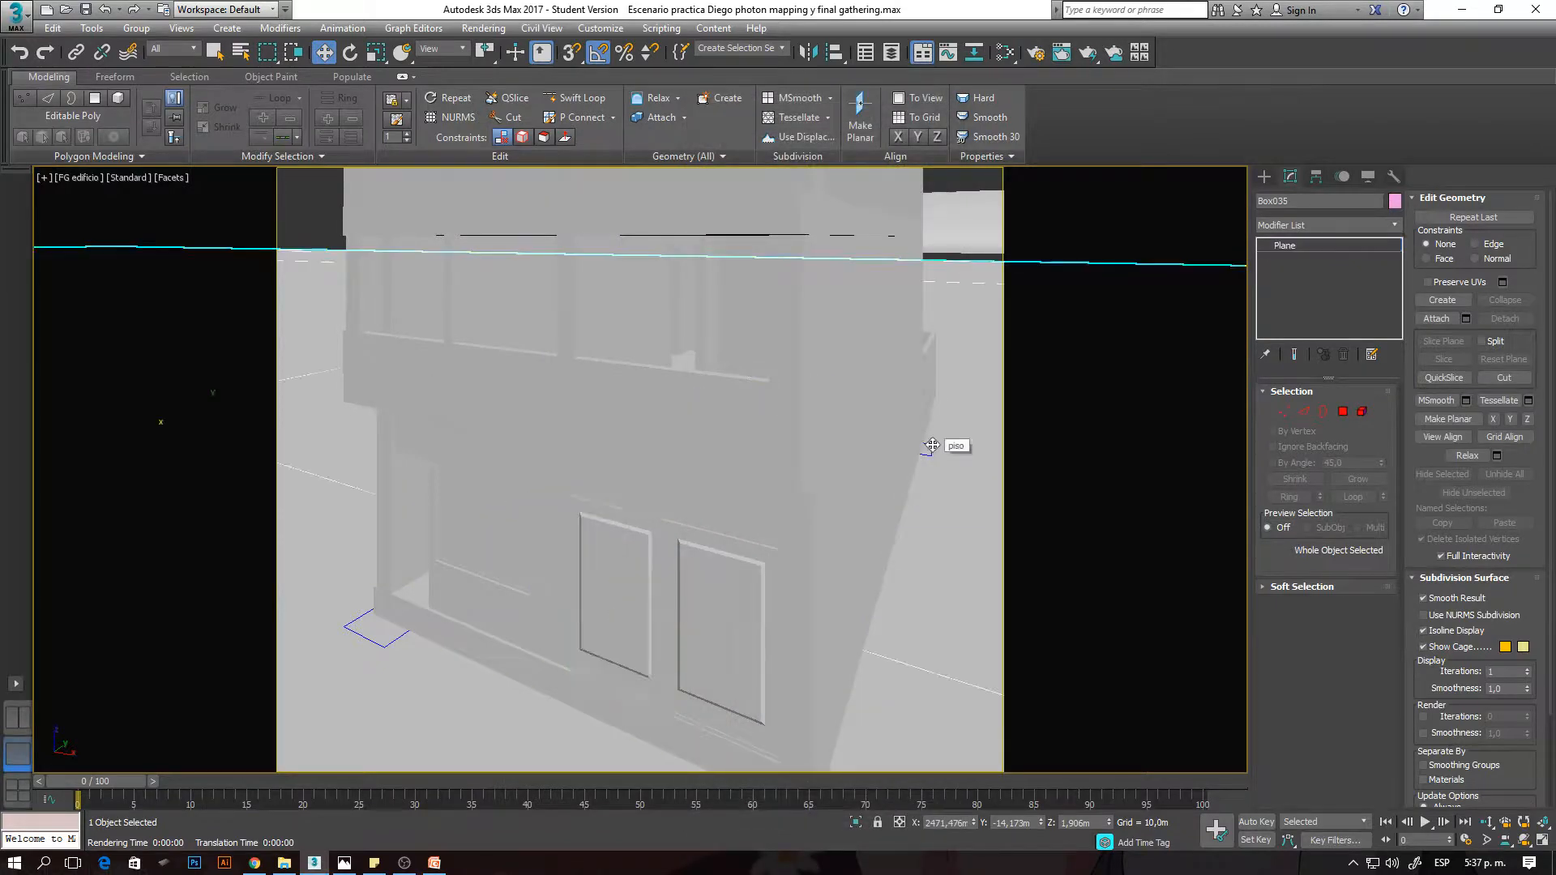
key(t)
key(z)
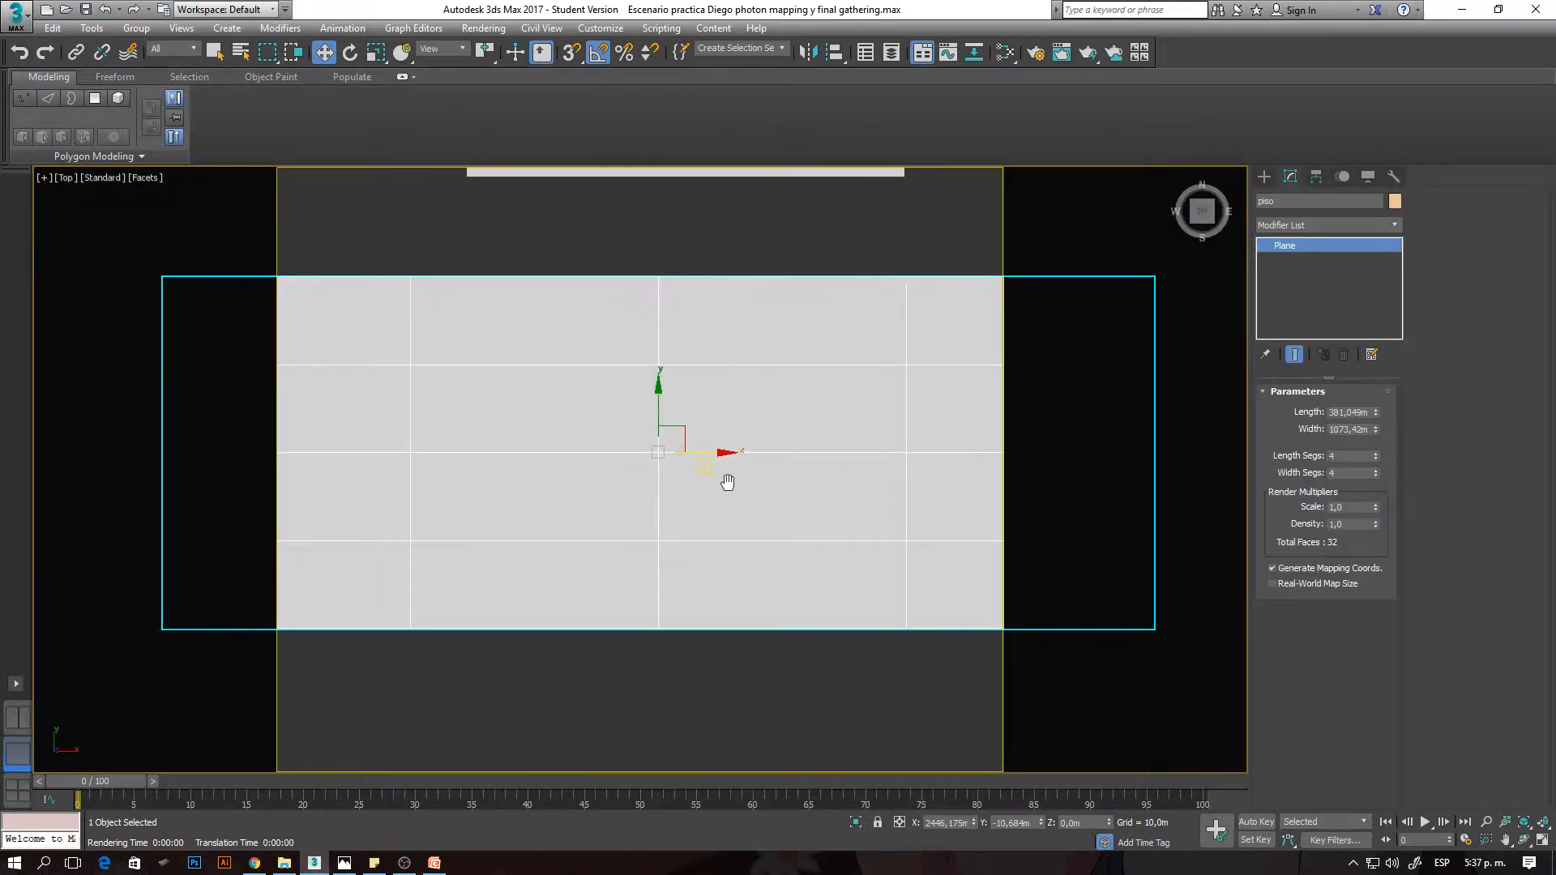
click(1263, 177)
click(1377, 201)
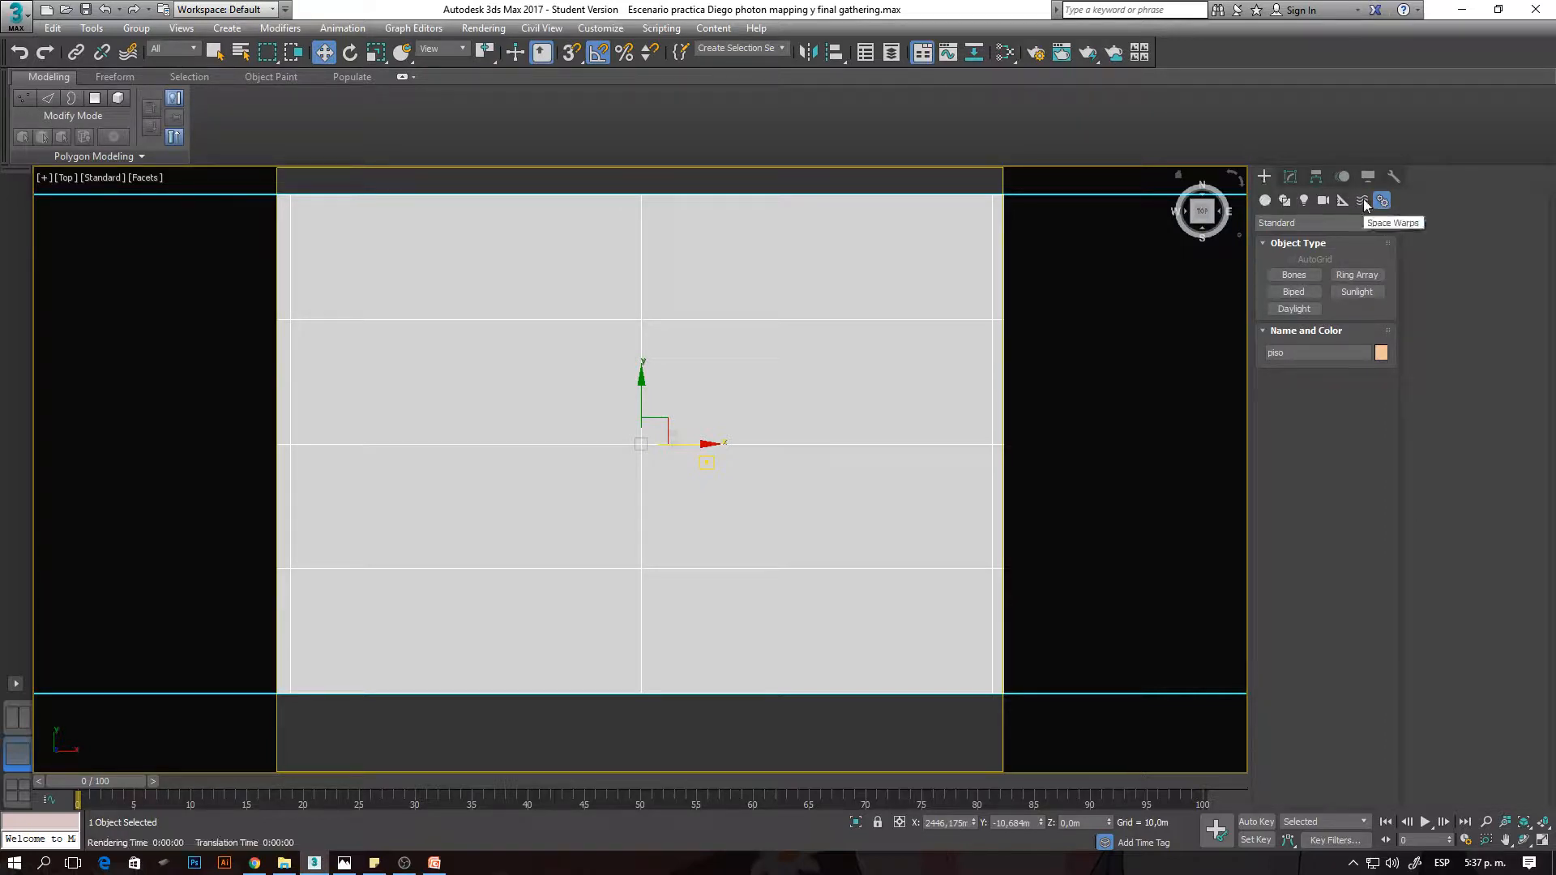
click(1311, 309)
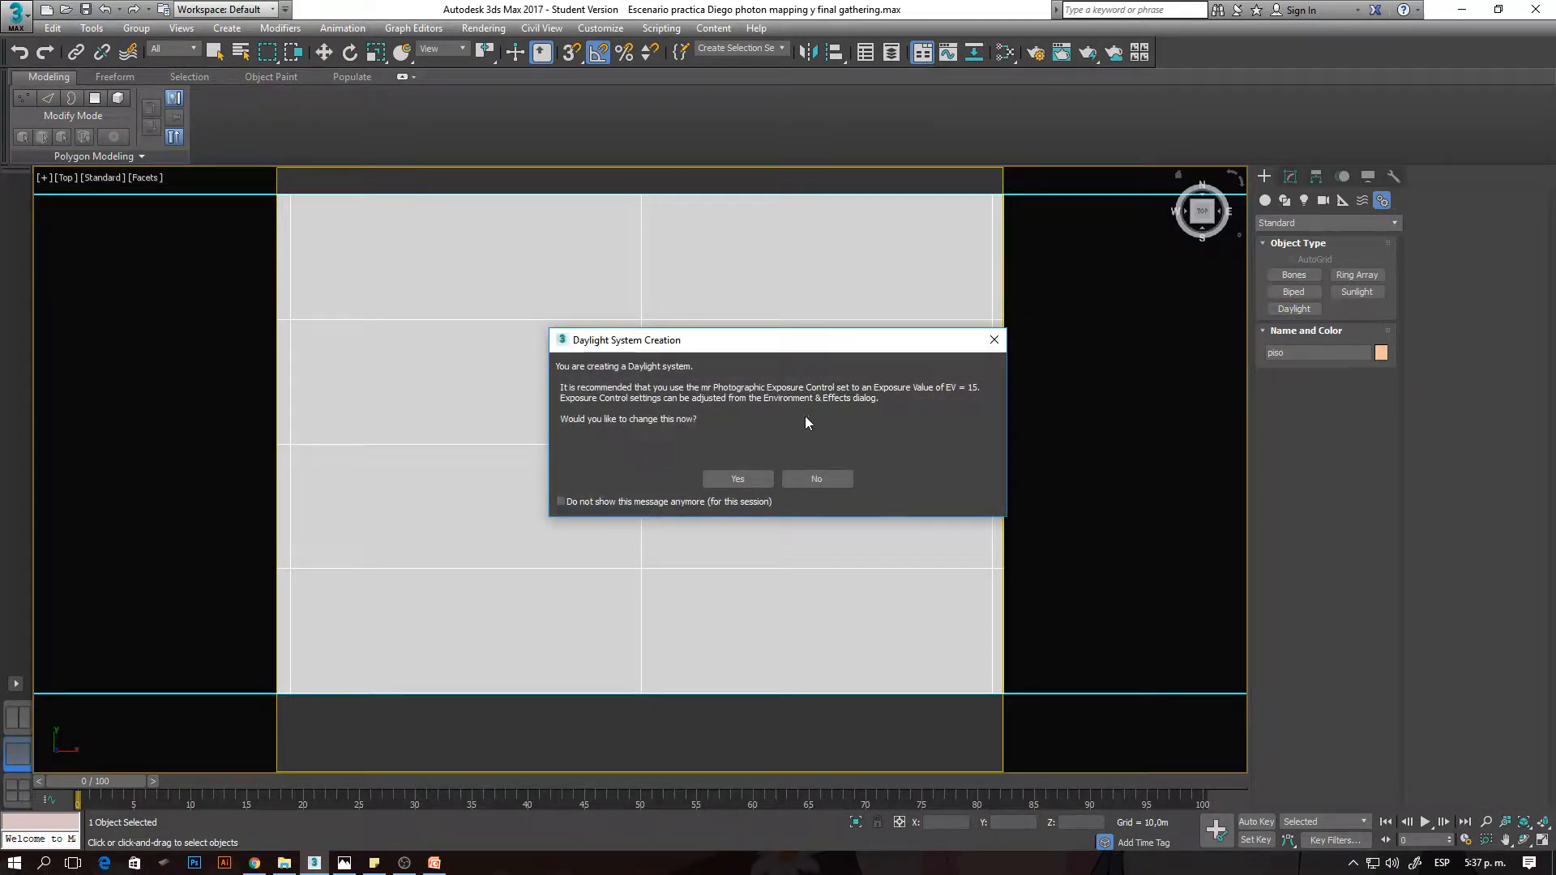
click(756, 478)
- Place the Daylight system's compass beside the building and raise its sun to an orbital scale of about 18,7 m
scroll(685, 503, up, 2)
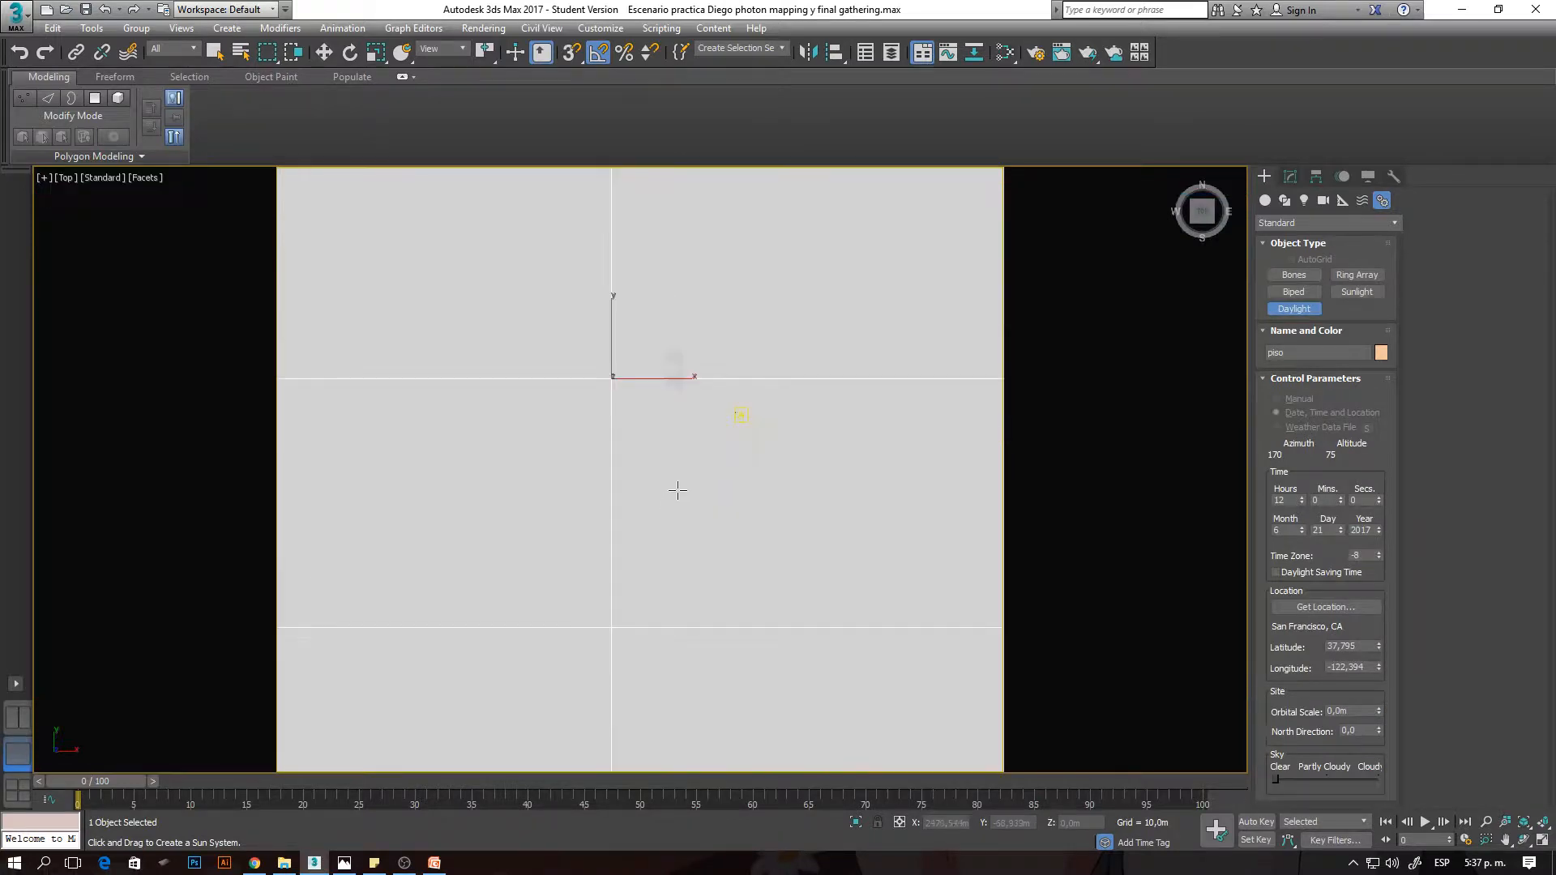
scroll(697, 397, up, 5)
scroll(648, 379, up, 2)
drag(633, 407, 1521, 301)
alt+middle_drag(804, 454, 503, 275)
click(226, 132)
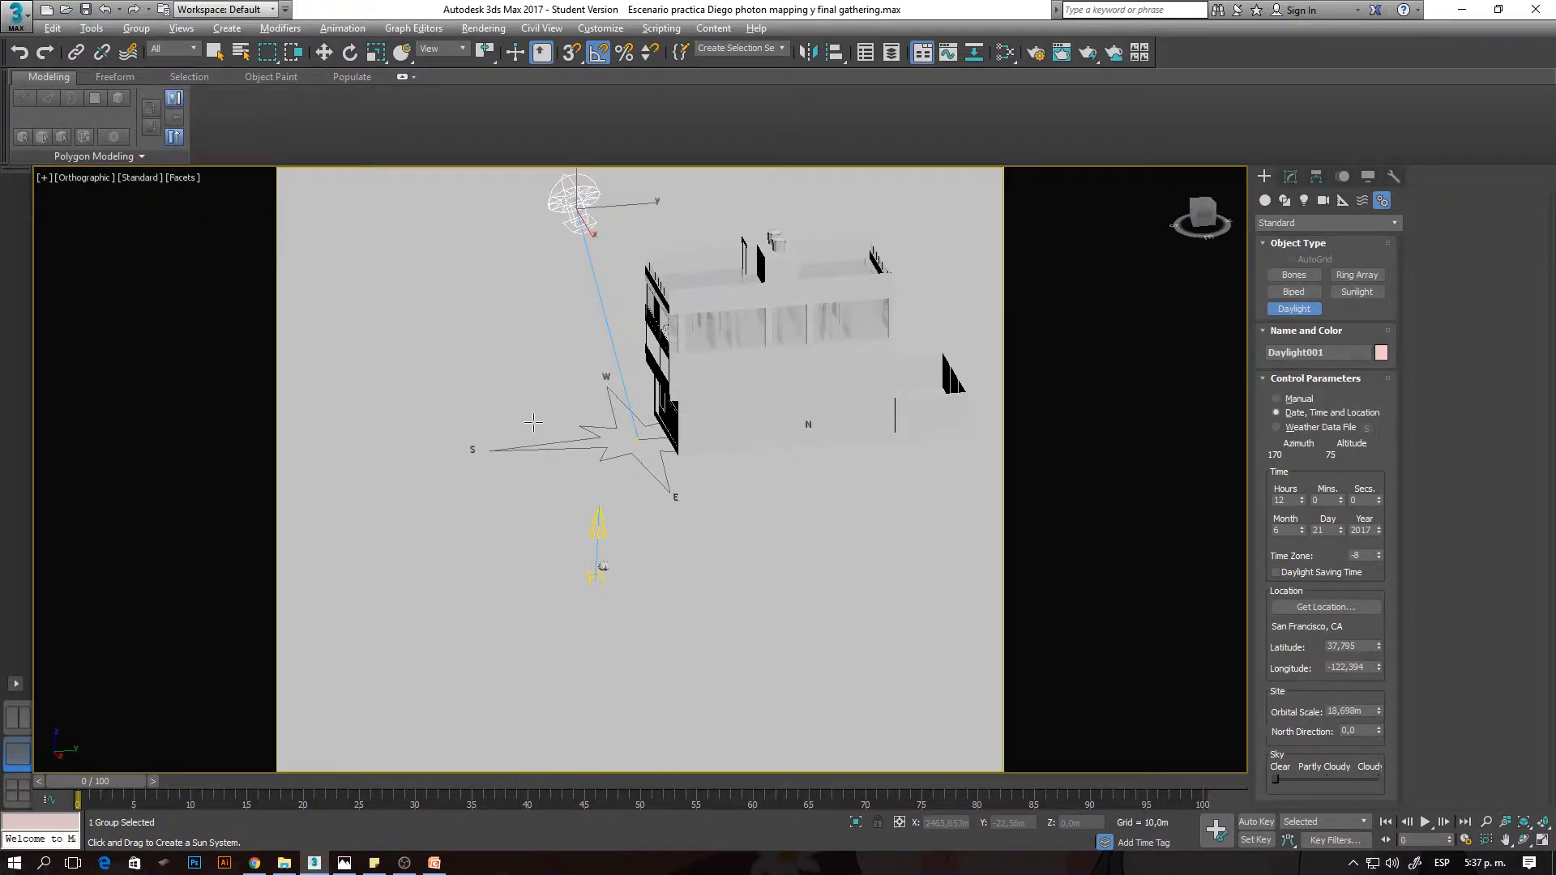
alt+middle_drag(534, 423, 643, 444)
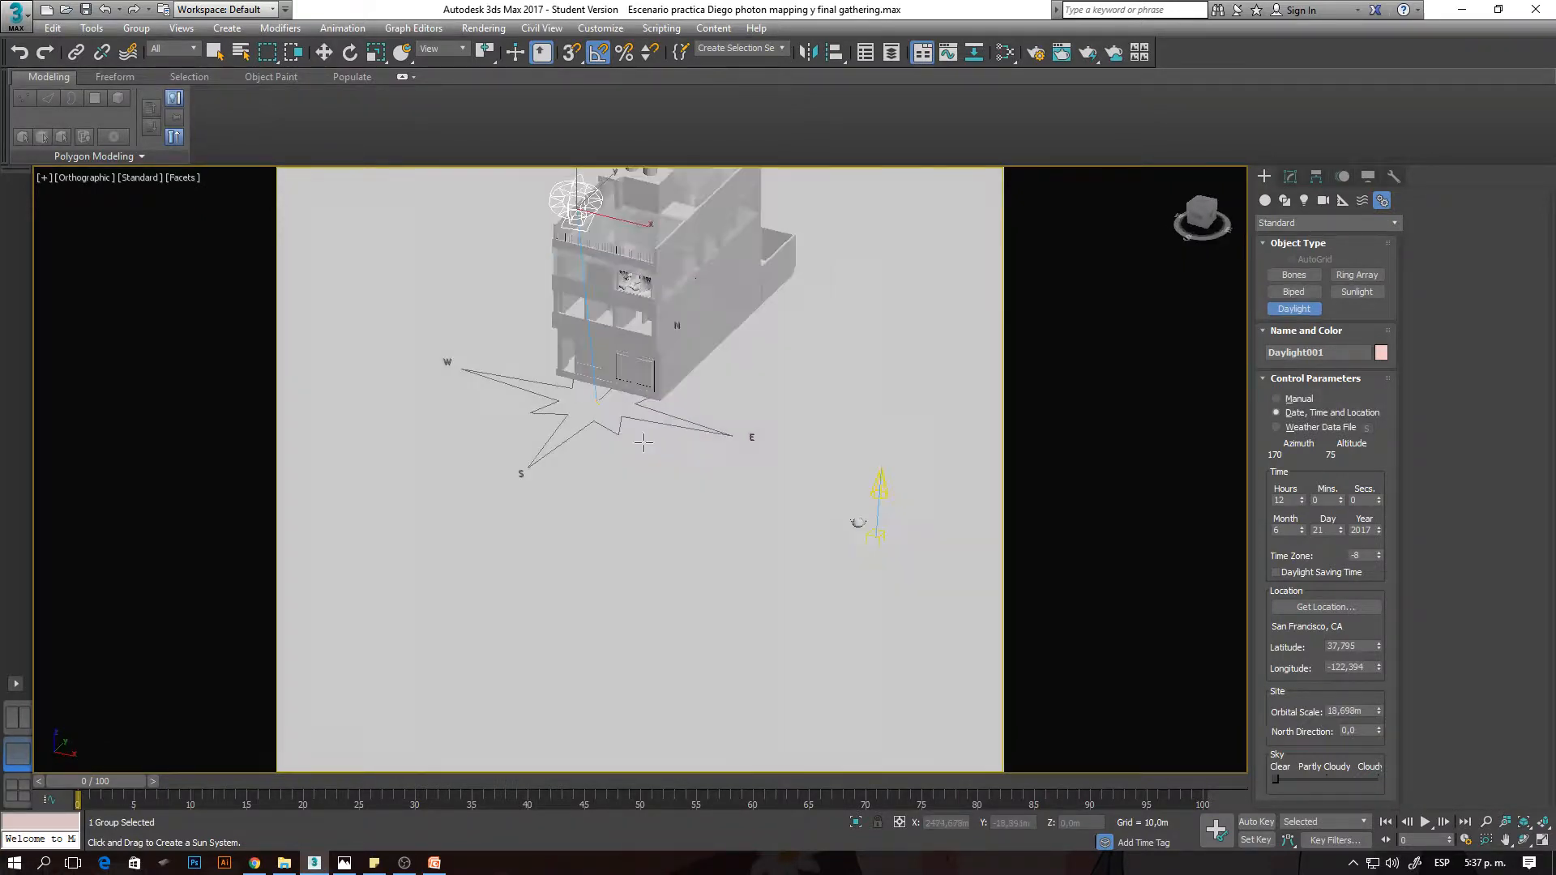
- Set the Daylight's sunlight to mr Sun and its skylight to mr Sky, adding the mr Physical Sky environment map automatically
click(1293, 178)
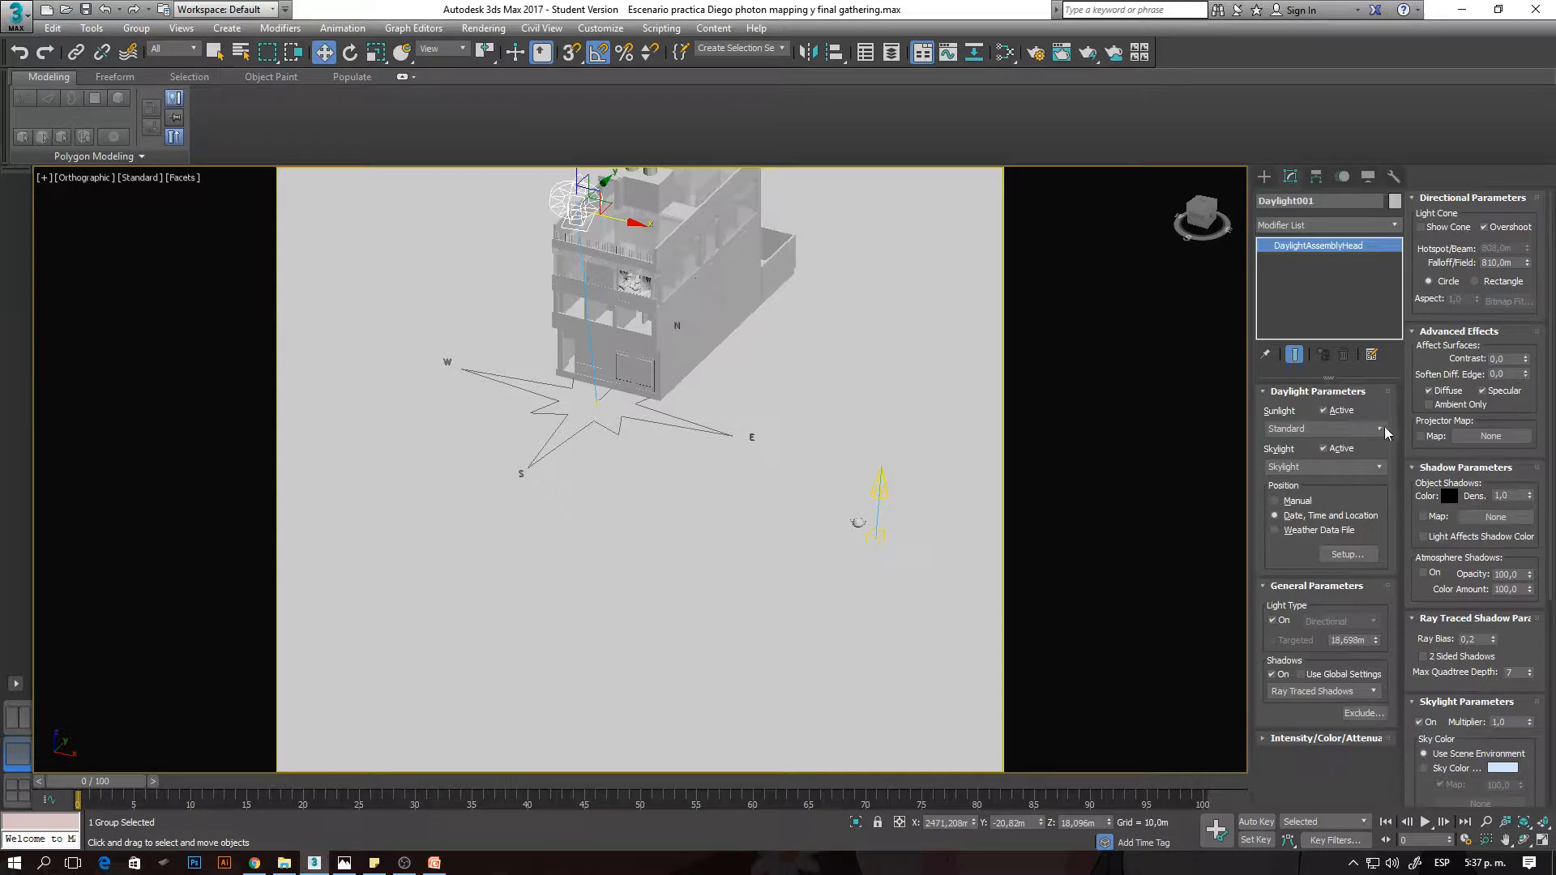
click(1379, 429)
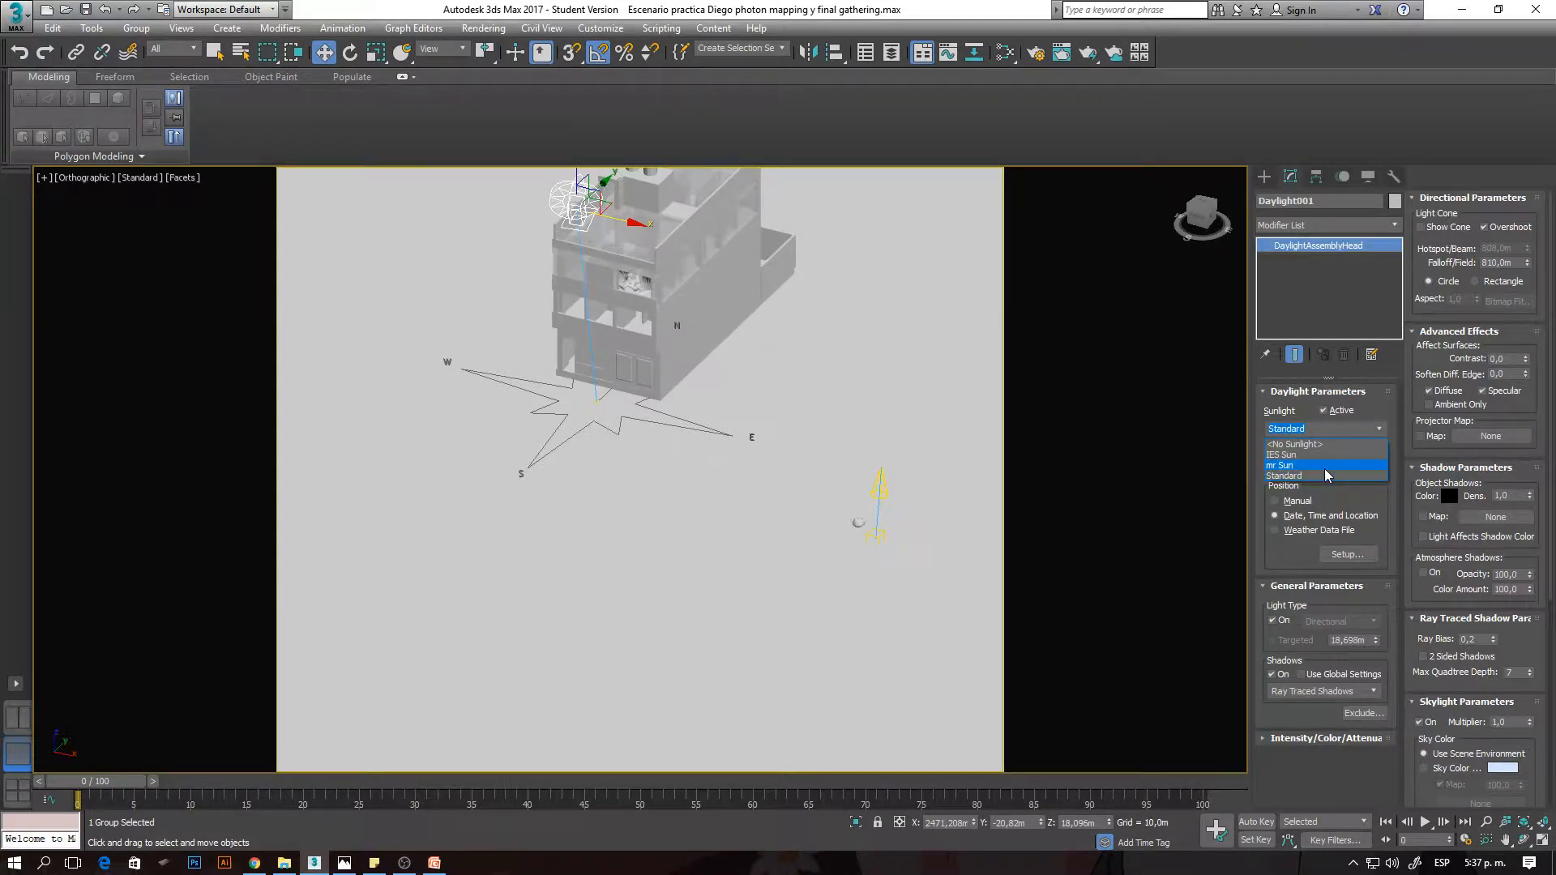
click(1325, 469)
click(1380, 467)
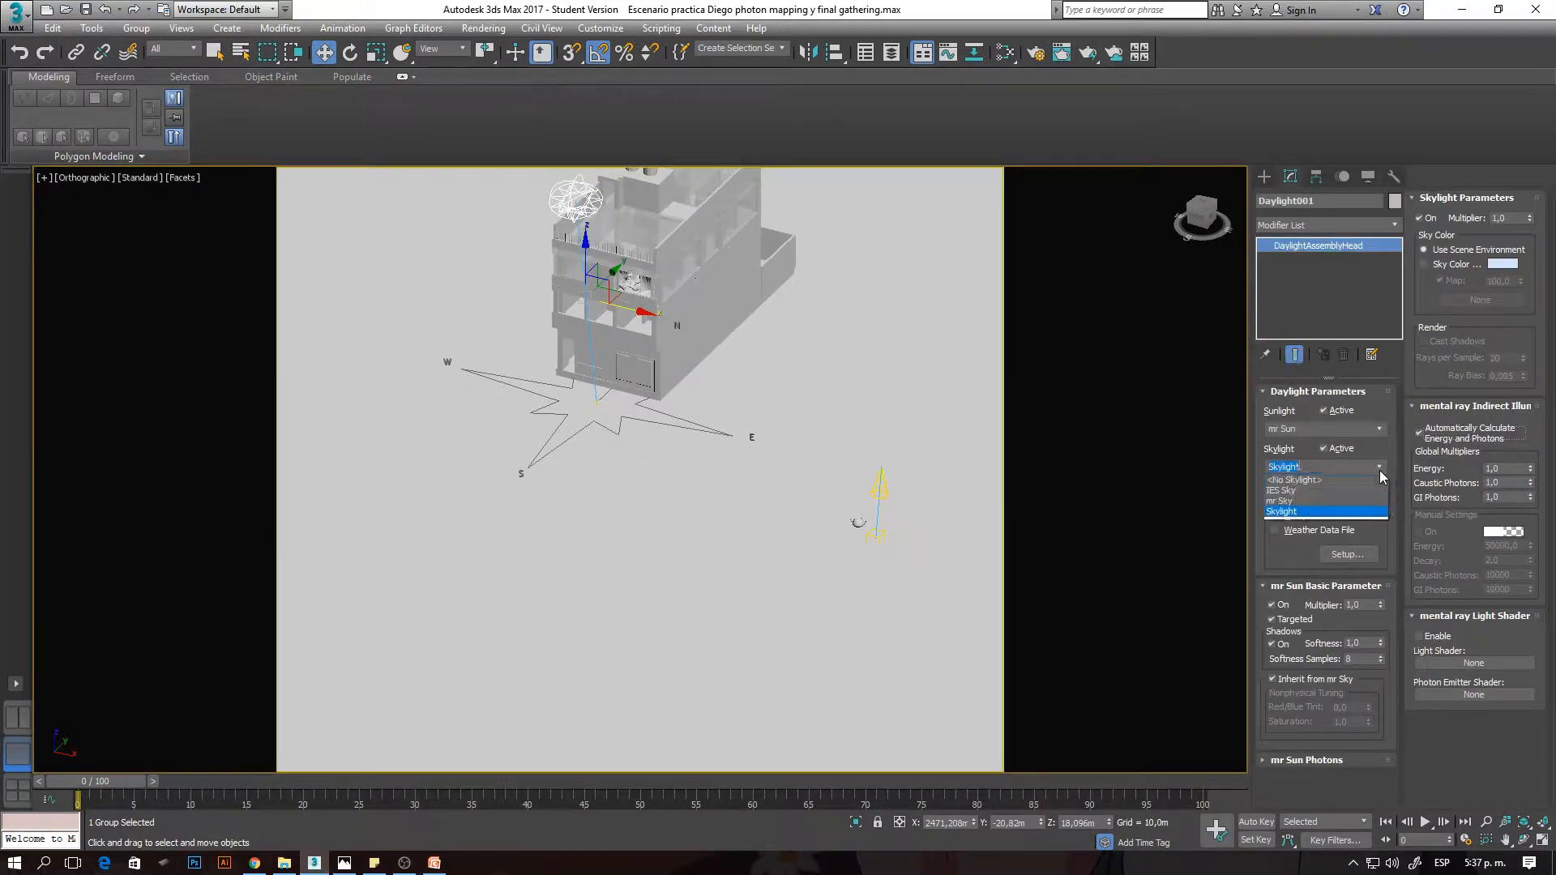
click(1290, 504)
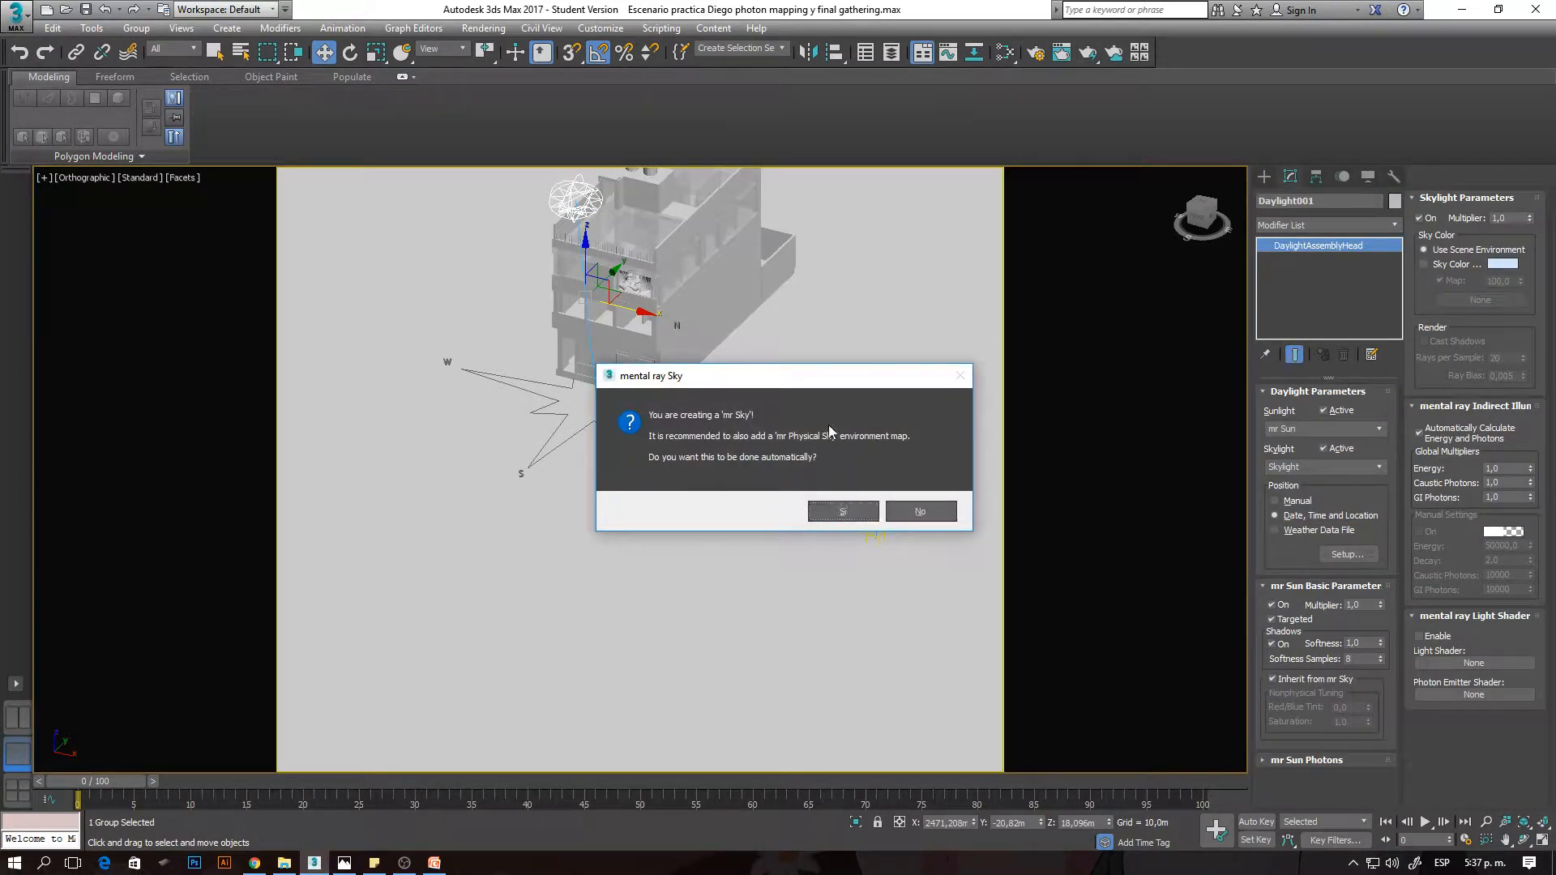
click(837, 515)
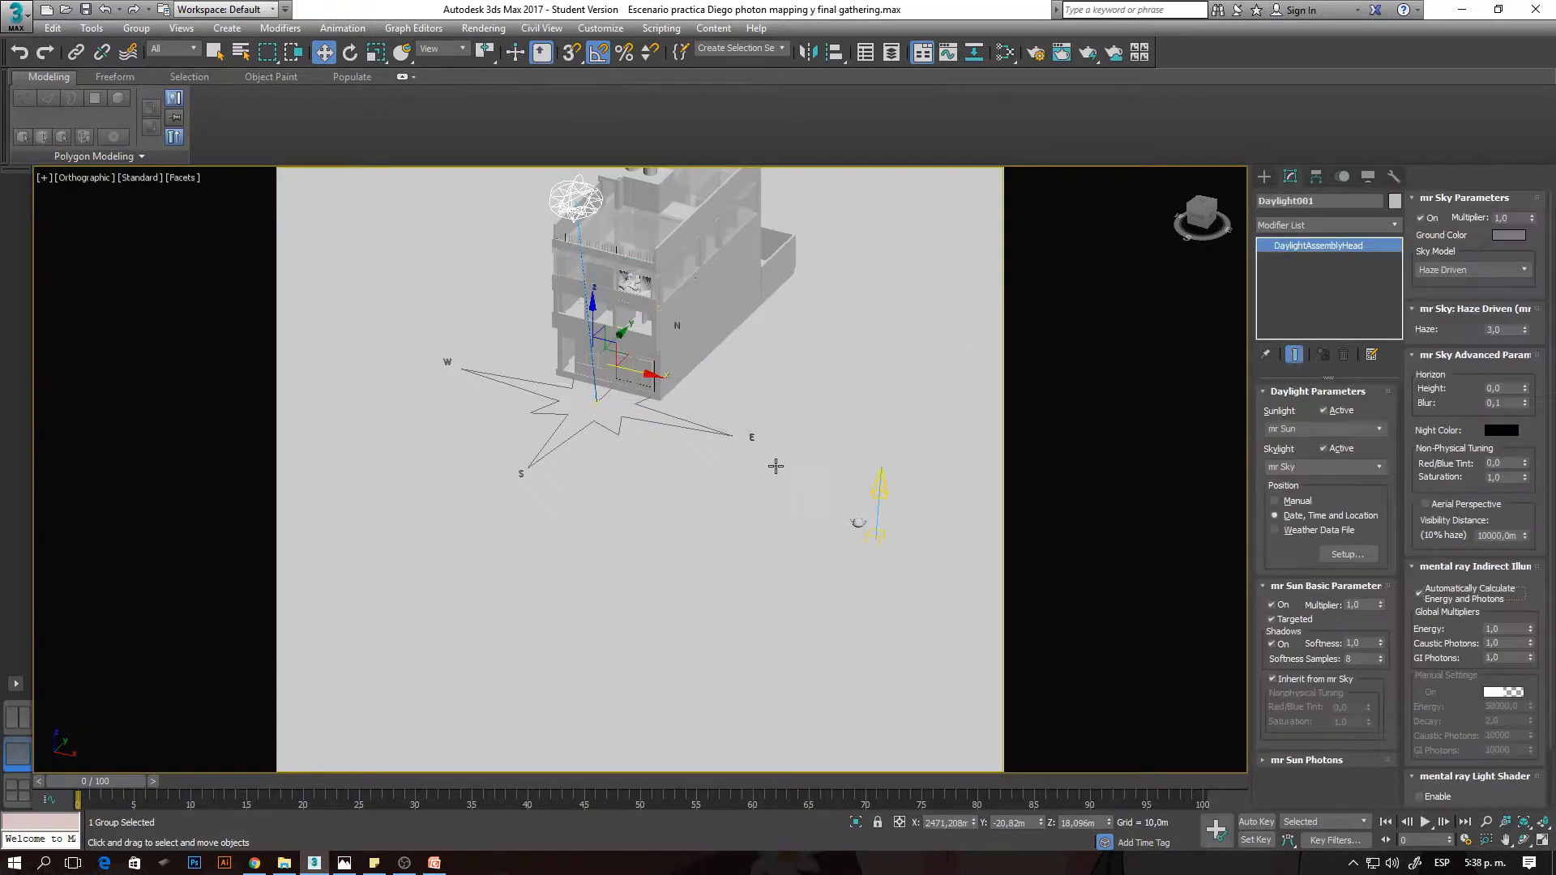
- Switch to the FG edificio camera, render the daylit building and examine the Final Gather points on its facade up close
key(c)
key(Down)
key(Down)
key(Down)
key(Down)
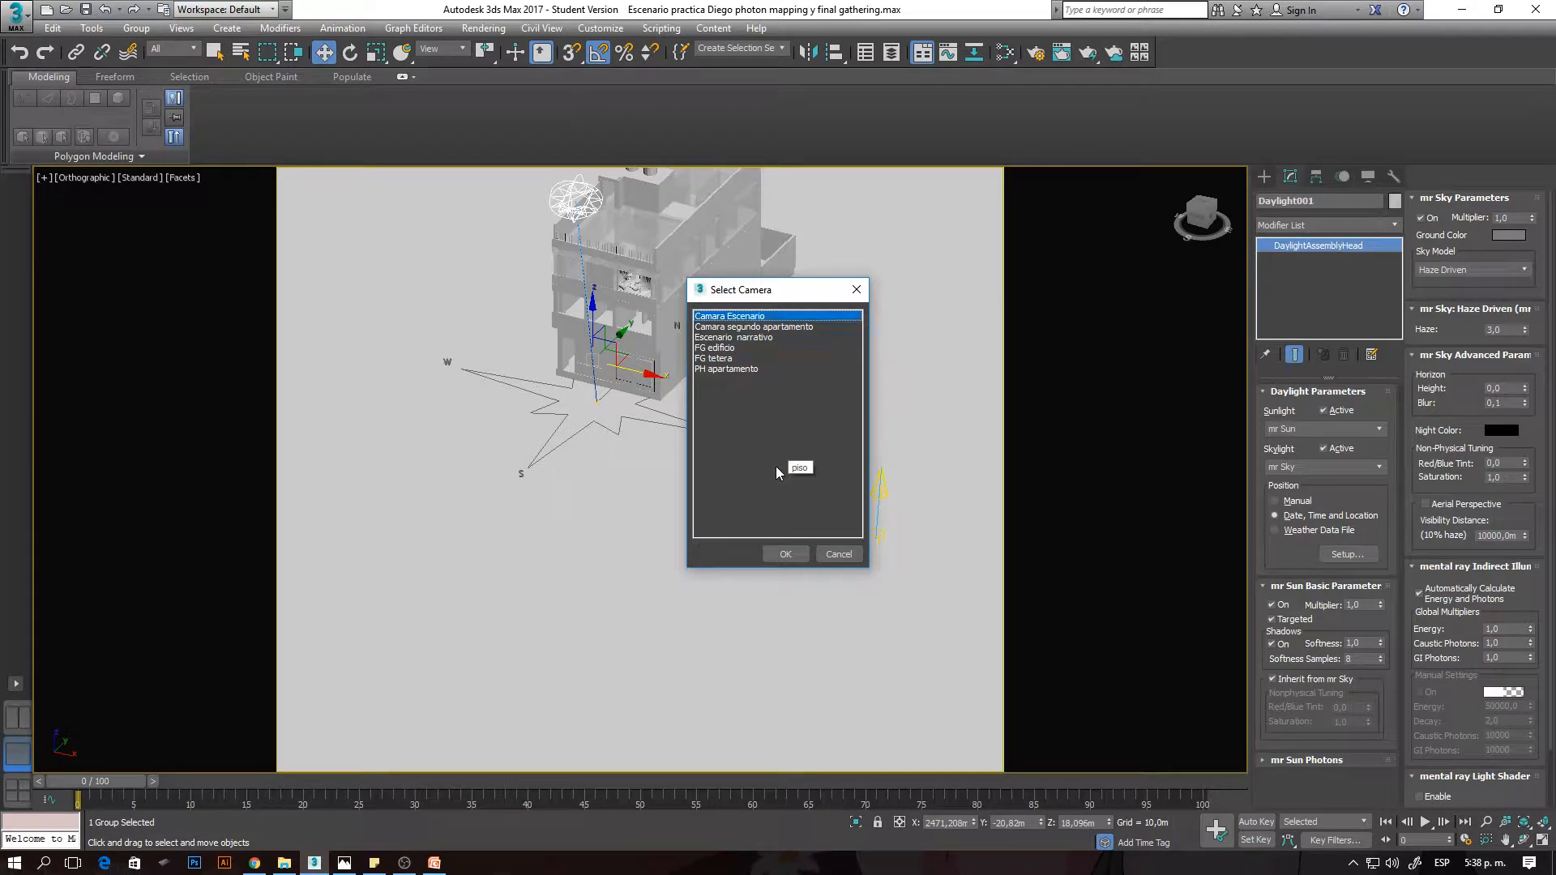
key(Return)
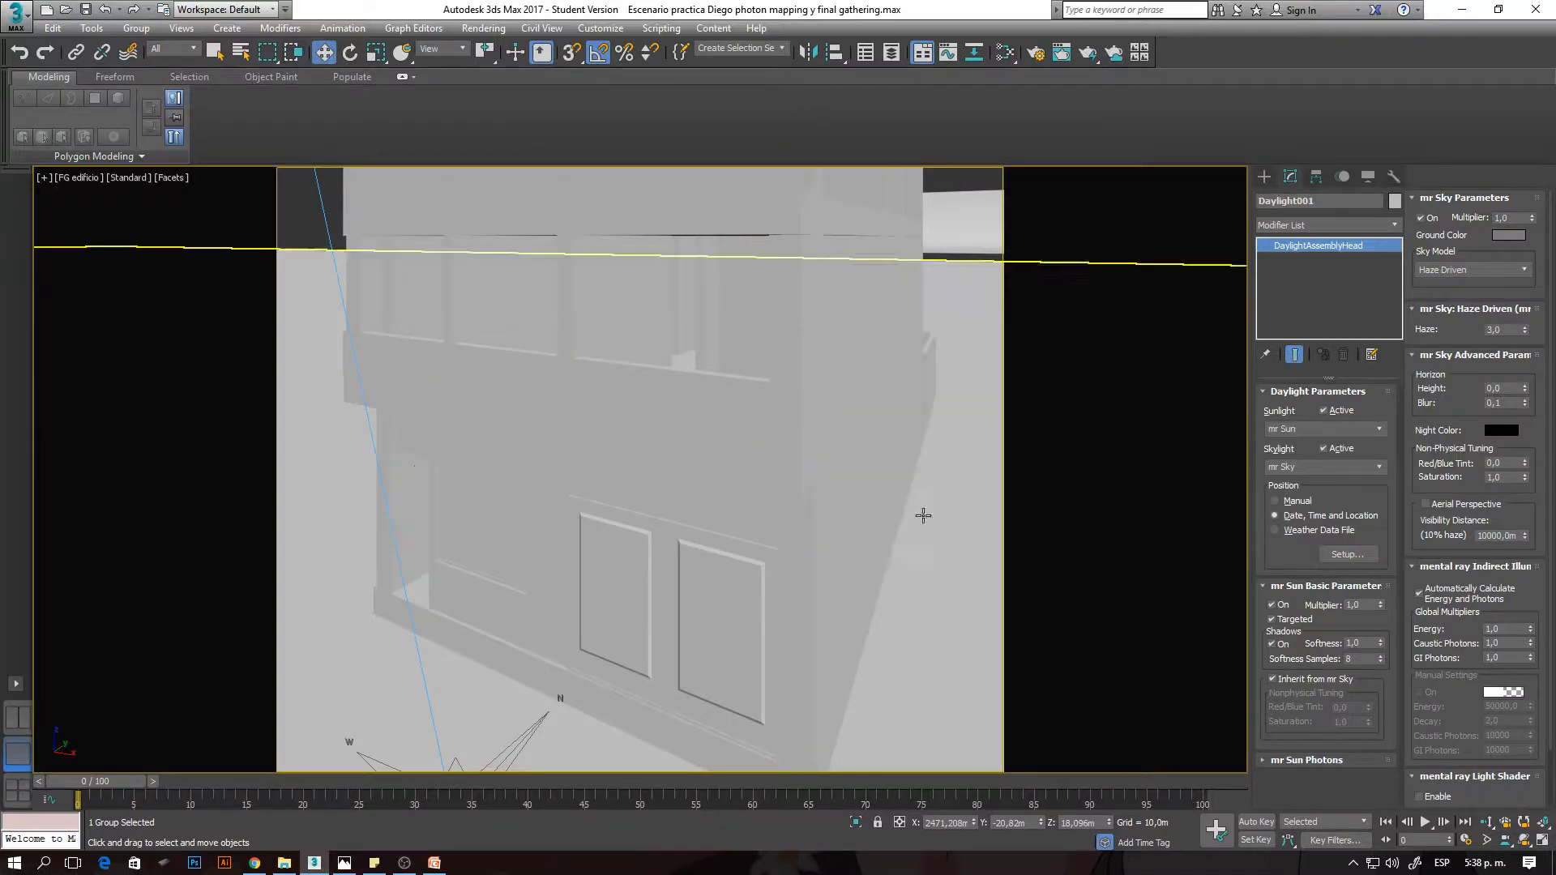
click(960, 537)
key(shift+q)
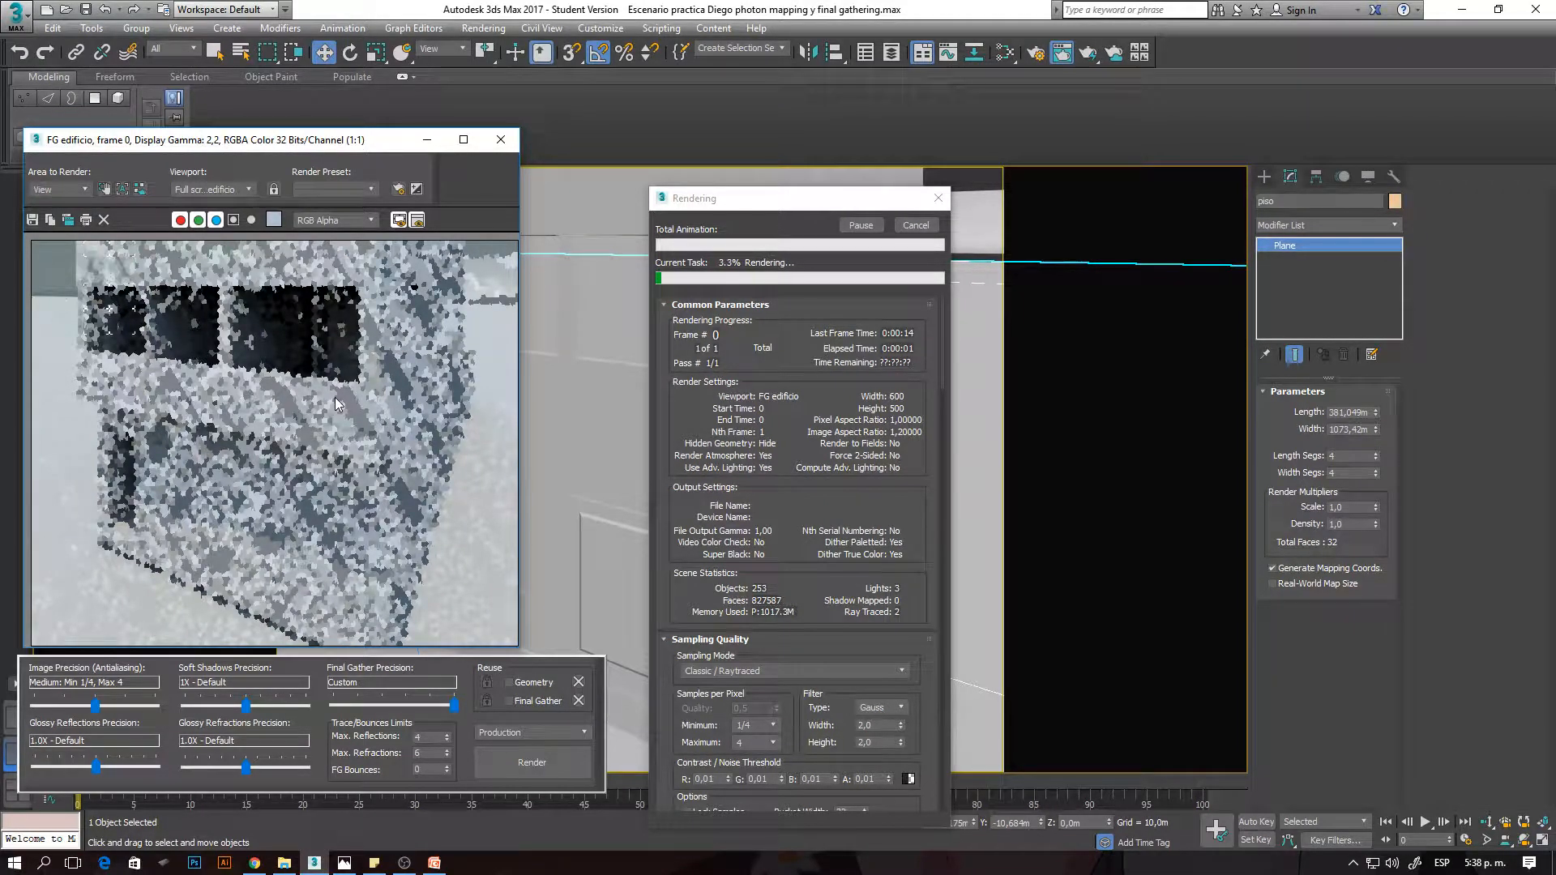
scroll(56, 239, up, 1)
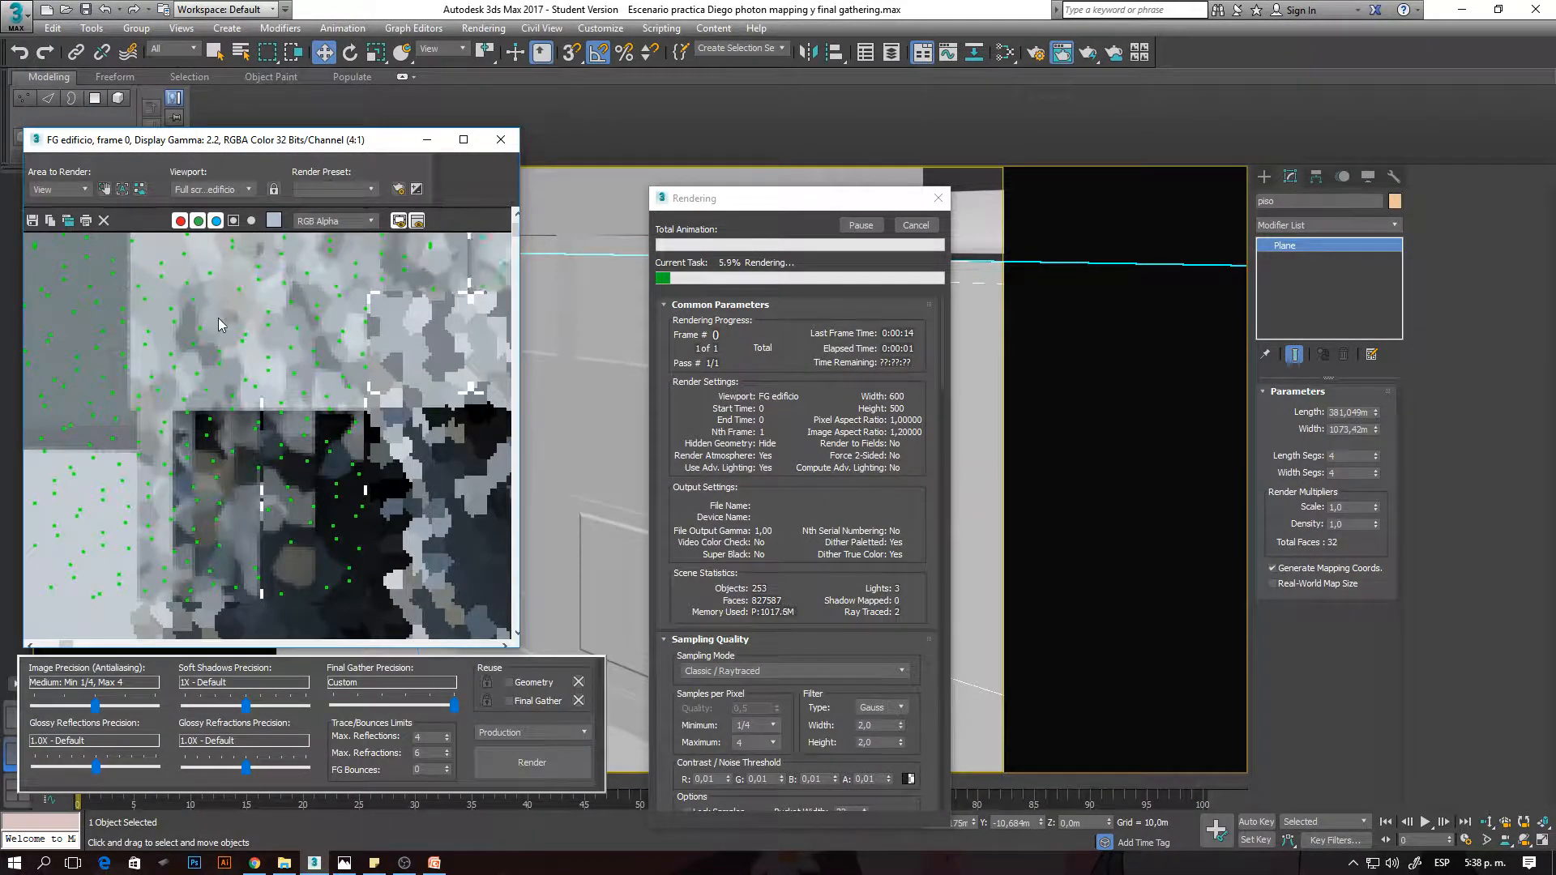
- Examine the Final Gather points on the wall above the upper windows up close while the building renders
scroll(154, 261, up, 1)
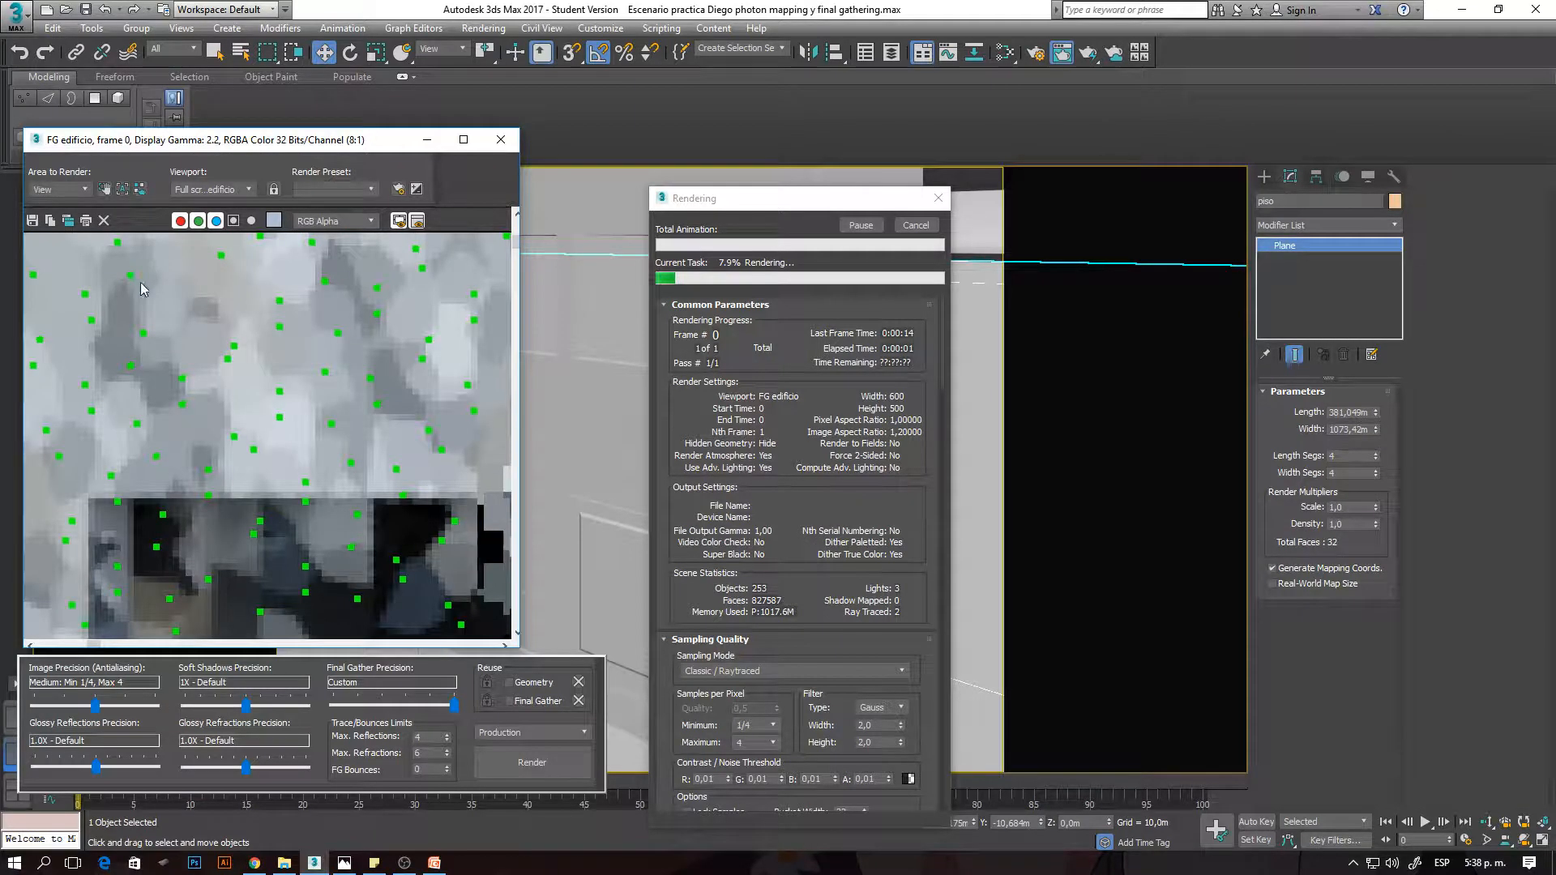
scroll(138, 270, up, 1)
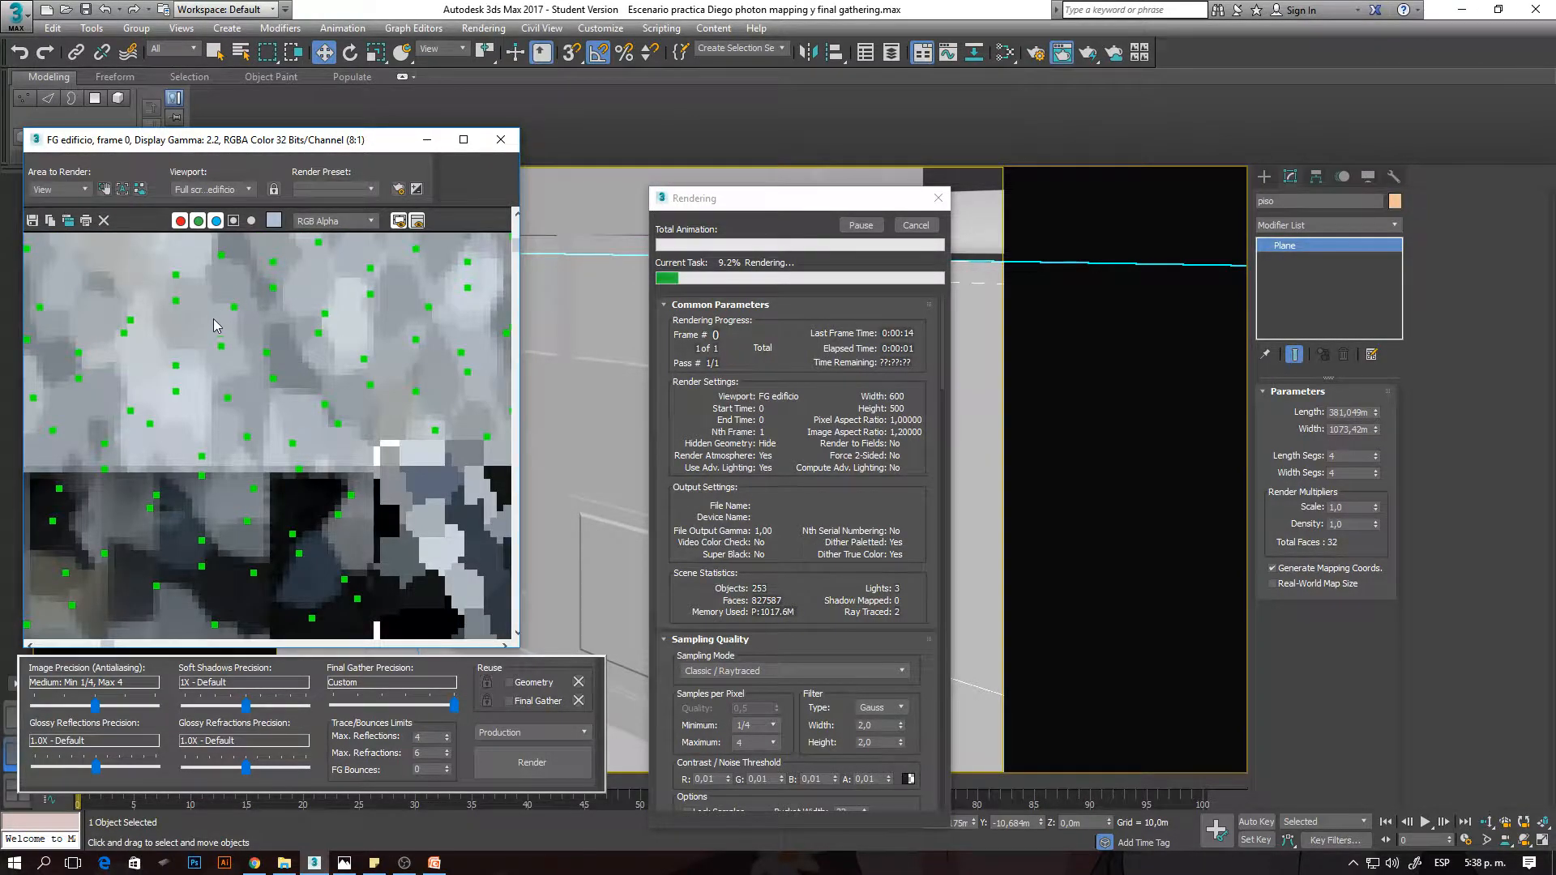
scroll(214, 319, down, 2)
scroll(221, 302, up, 2)
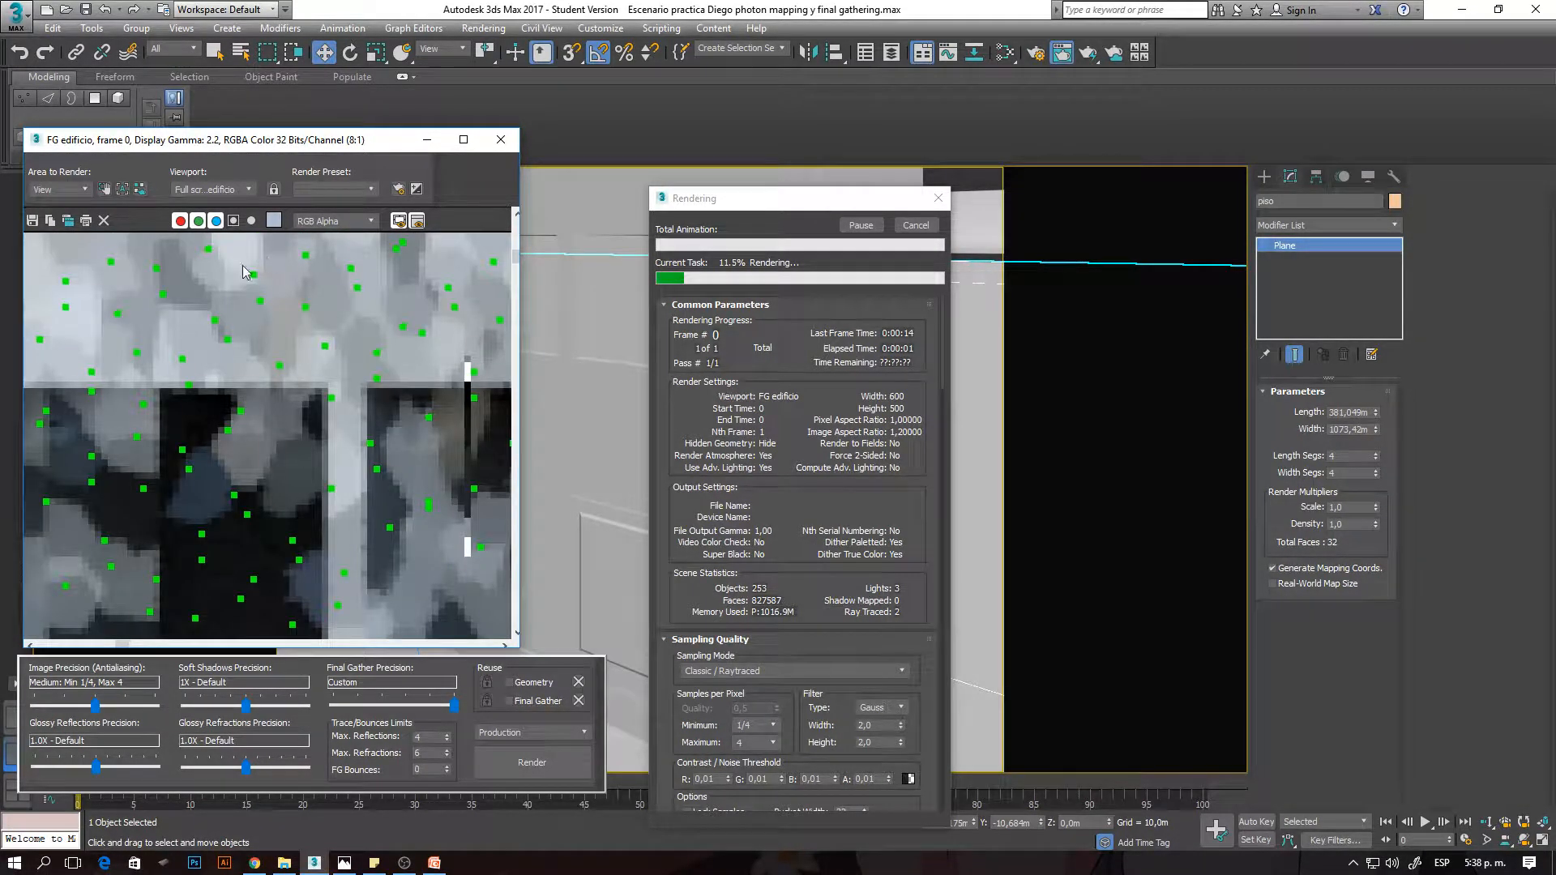
middle_drag(241, 286, 268, 442)
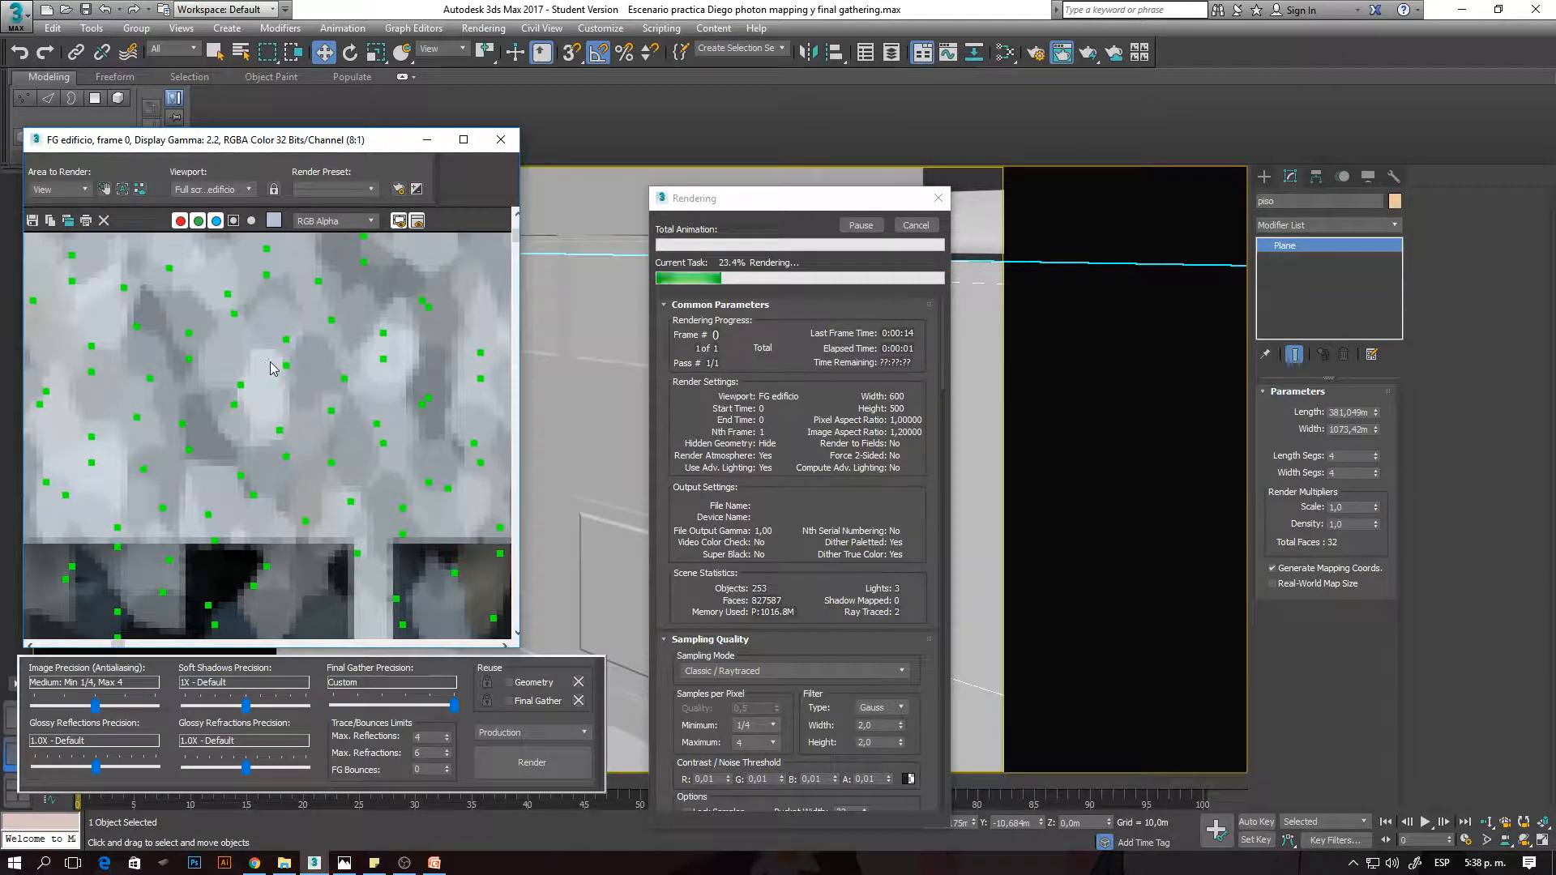
scroll(290, 376, down, 2)
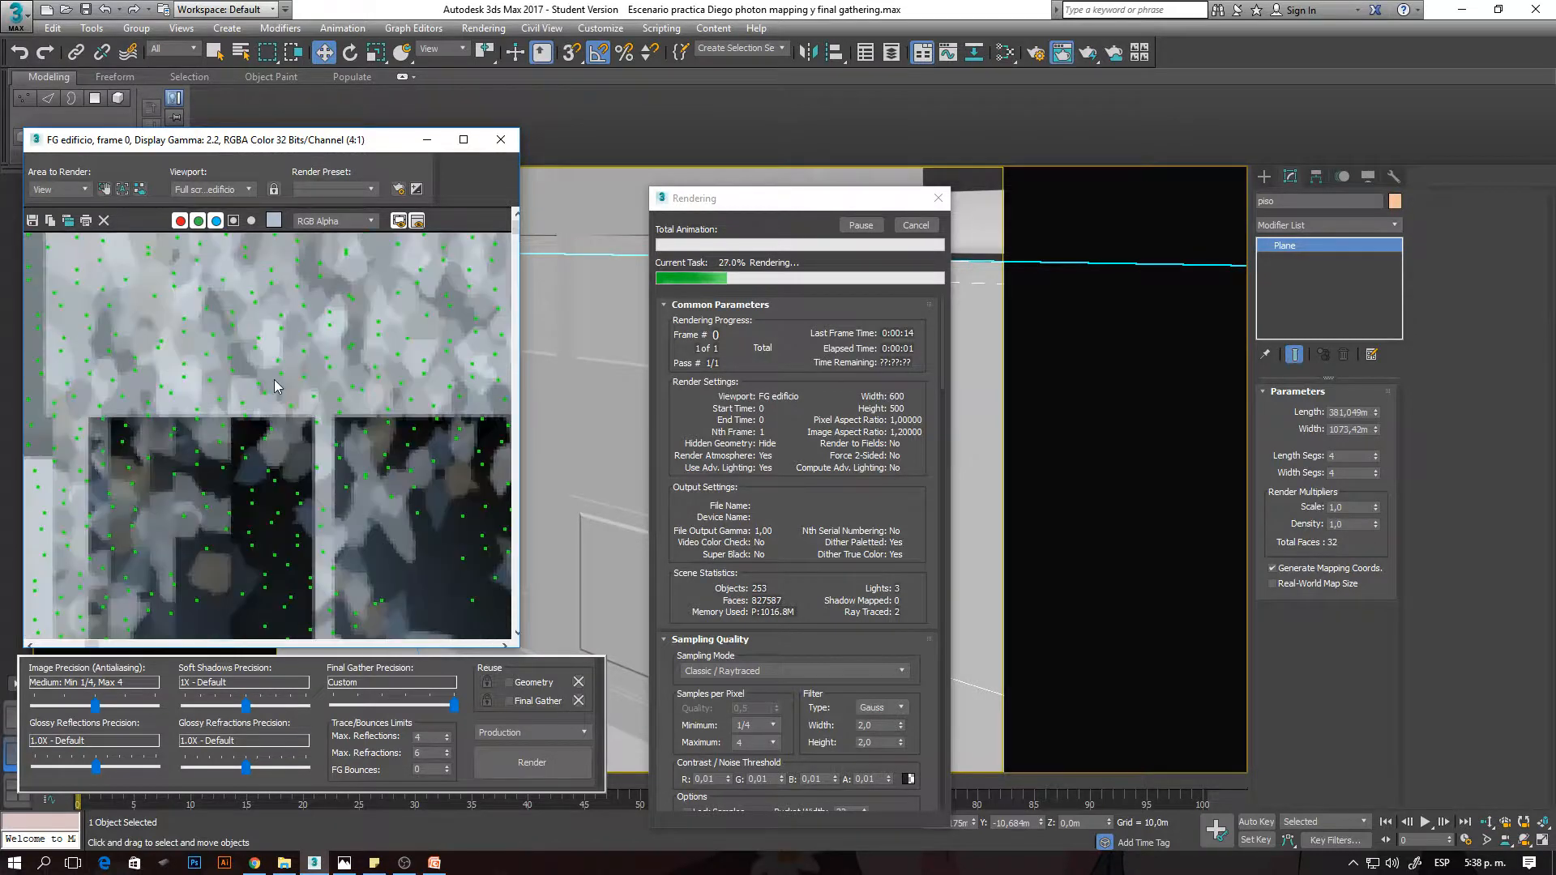
mouse_move(277, 372)
middle_down()
mouse_move(305, 491)
mouse_move(270, 394)
middle_up()
scroll(306, 492, down, 1)
scroll(261, 301, up, 3)
- Inspect the Final Gather points on the facade band below the upper windows and around the window openings
scroll(259, 316, down, 3)
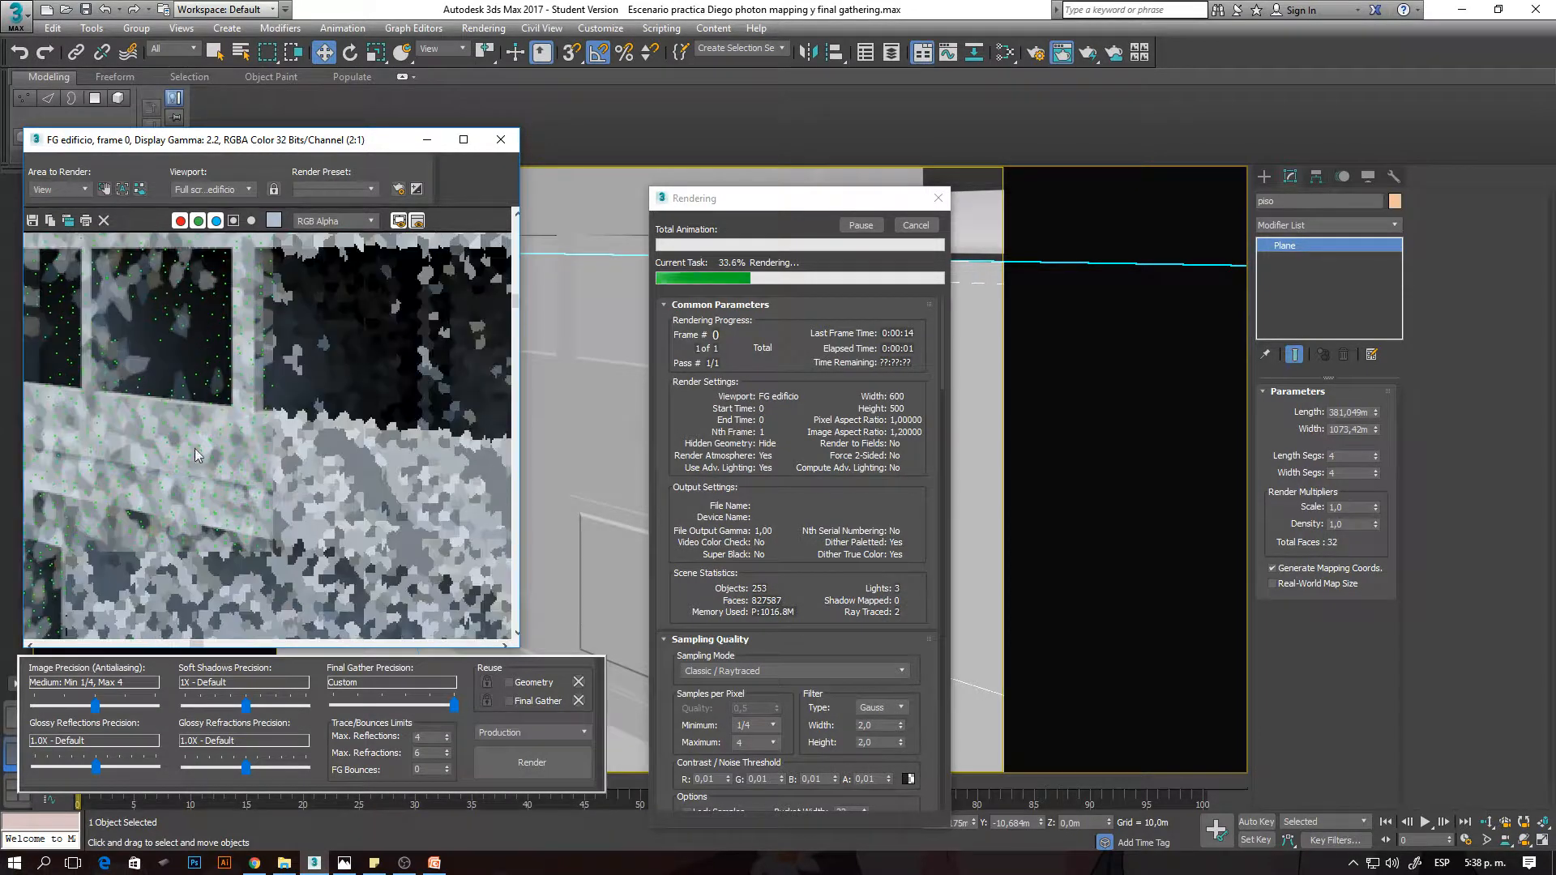
scroll(195, 449, up, 2)
scroll(347, 417, down, 1)
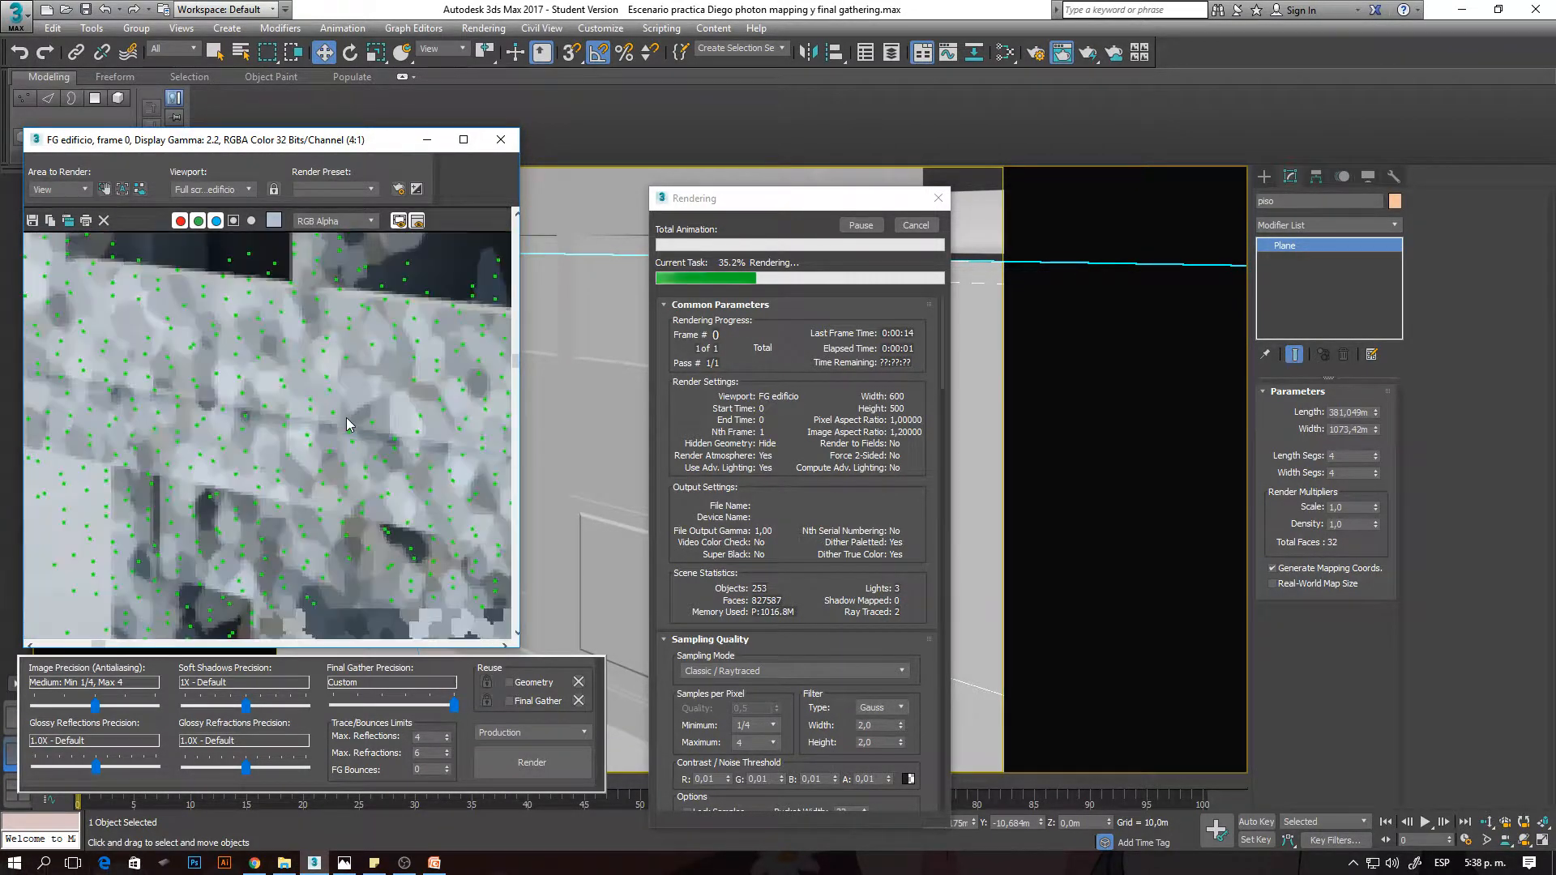
middle_drag(214, 385, 311, 397)
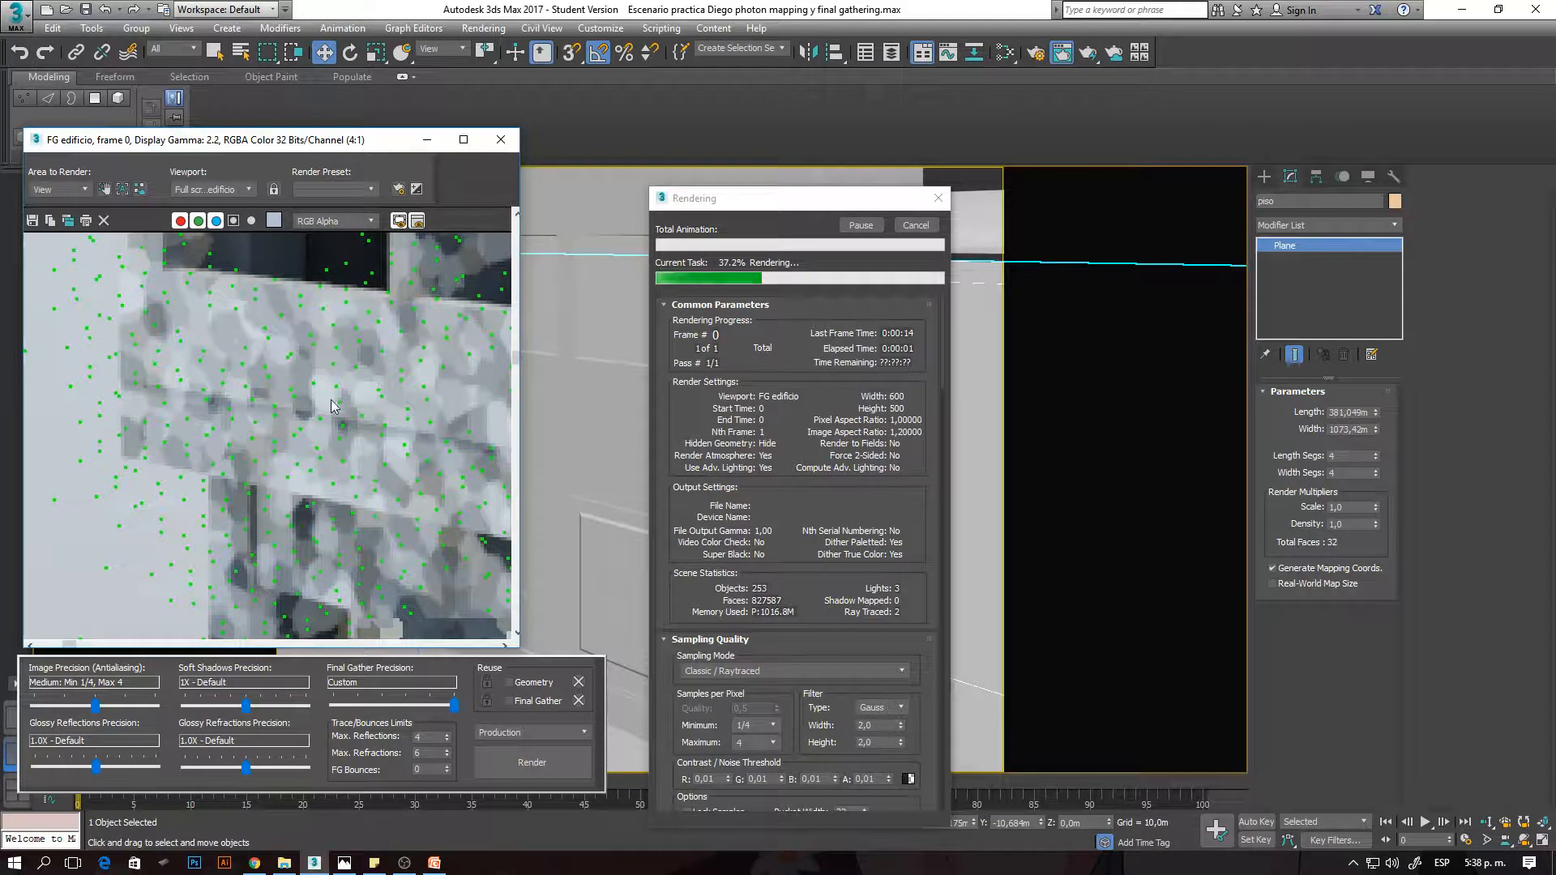
scroll(240, 393, down, 3)
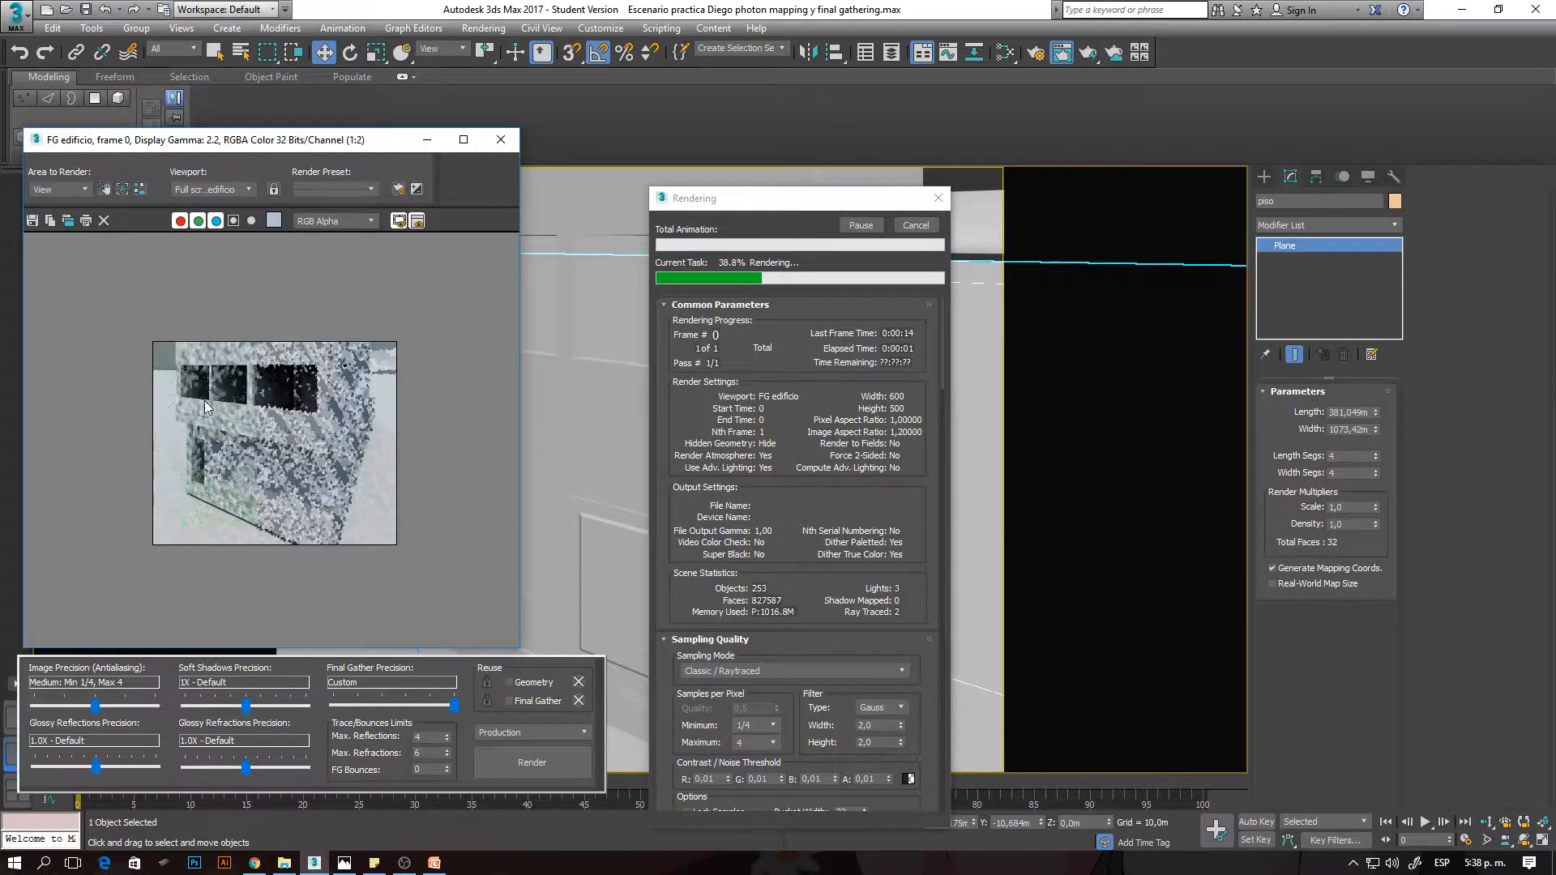
scroll(205, 401, up, 1)
scroll(56, 297, up, 1)
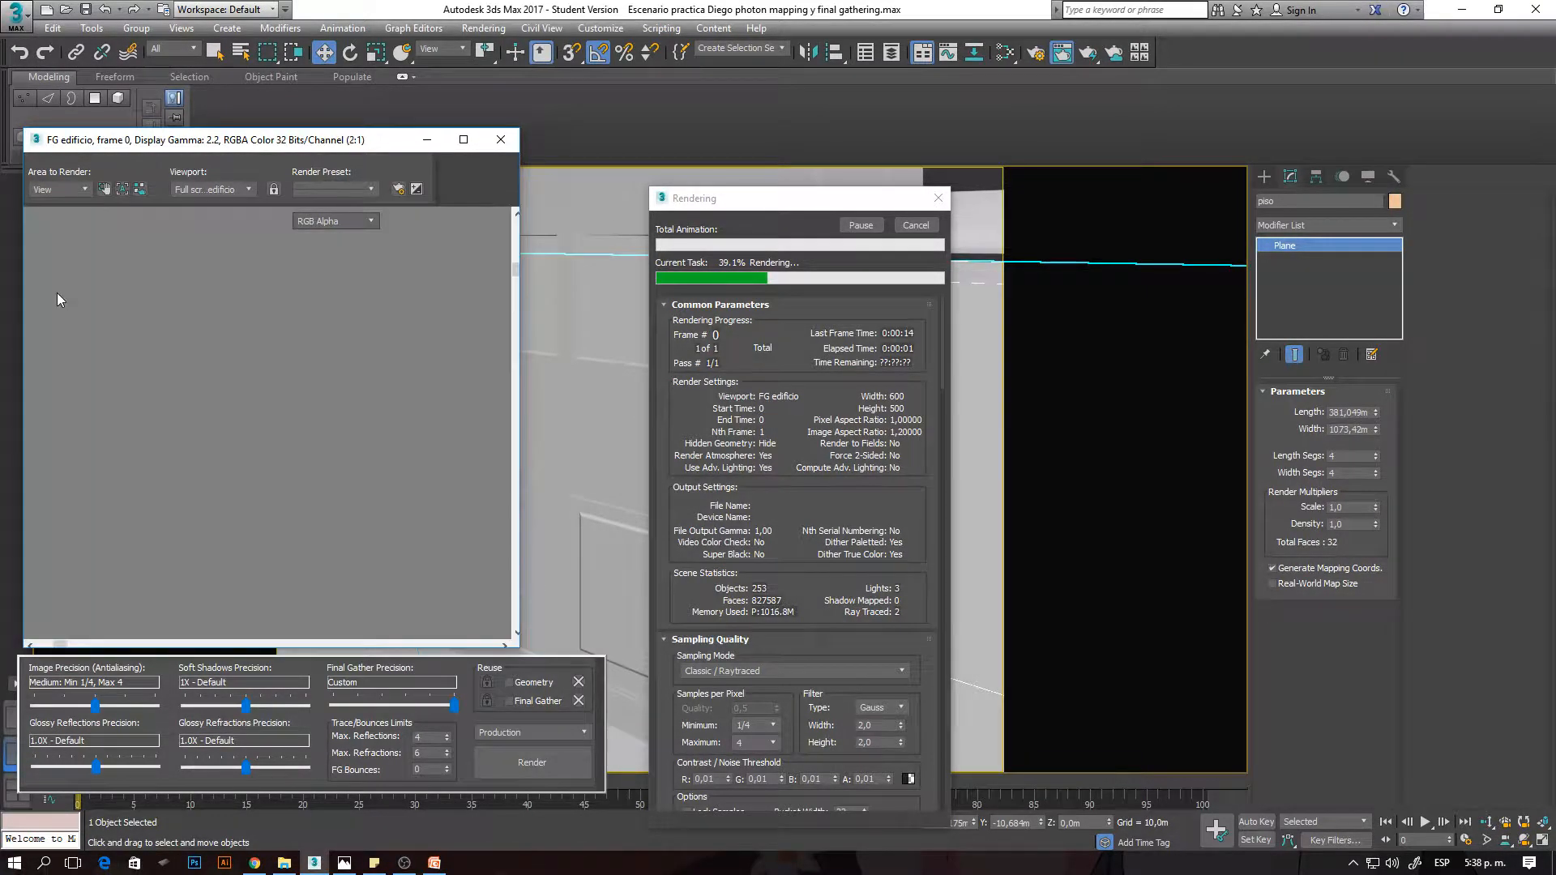
middle_drag(158, 347, 171, 390)
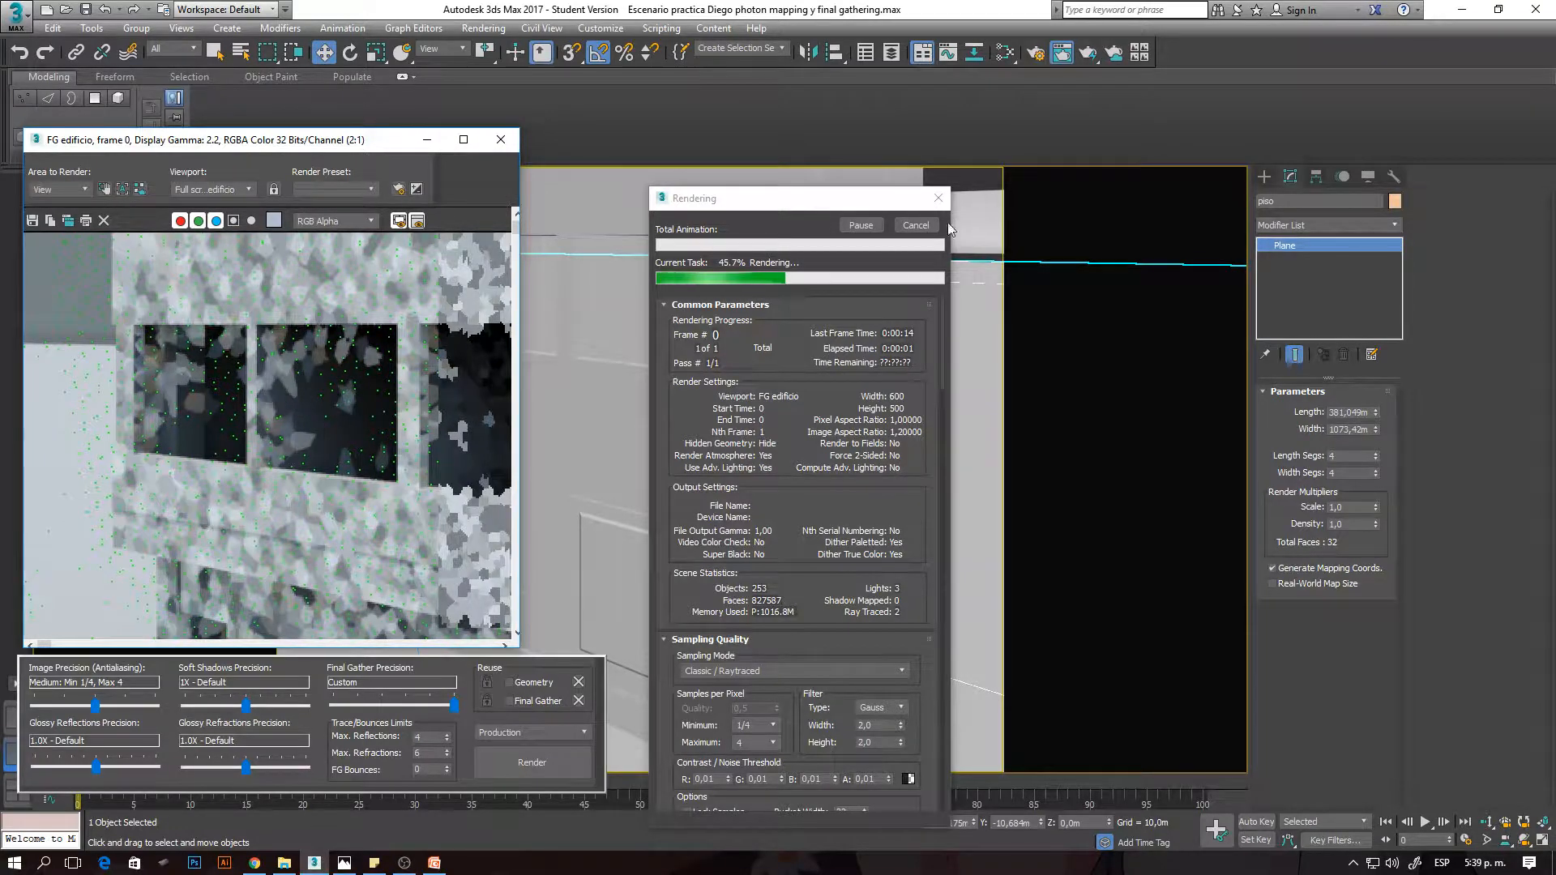
- Cancel the running render, clone the rendered frame and place the clone opposite the original for comparison
click(913, 230)
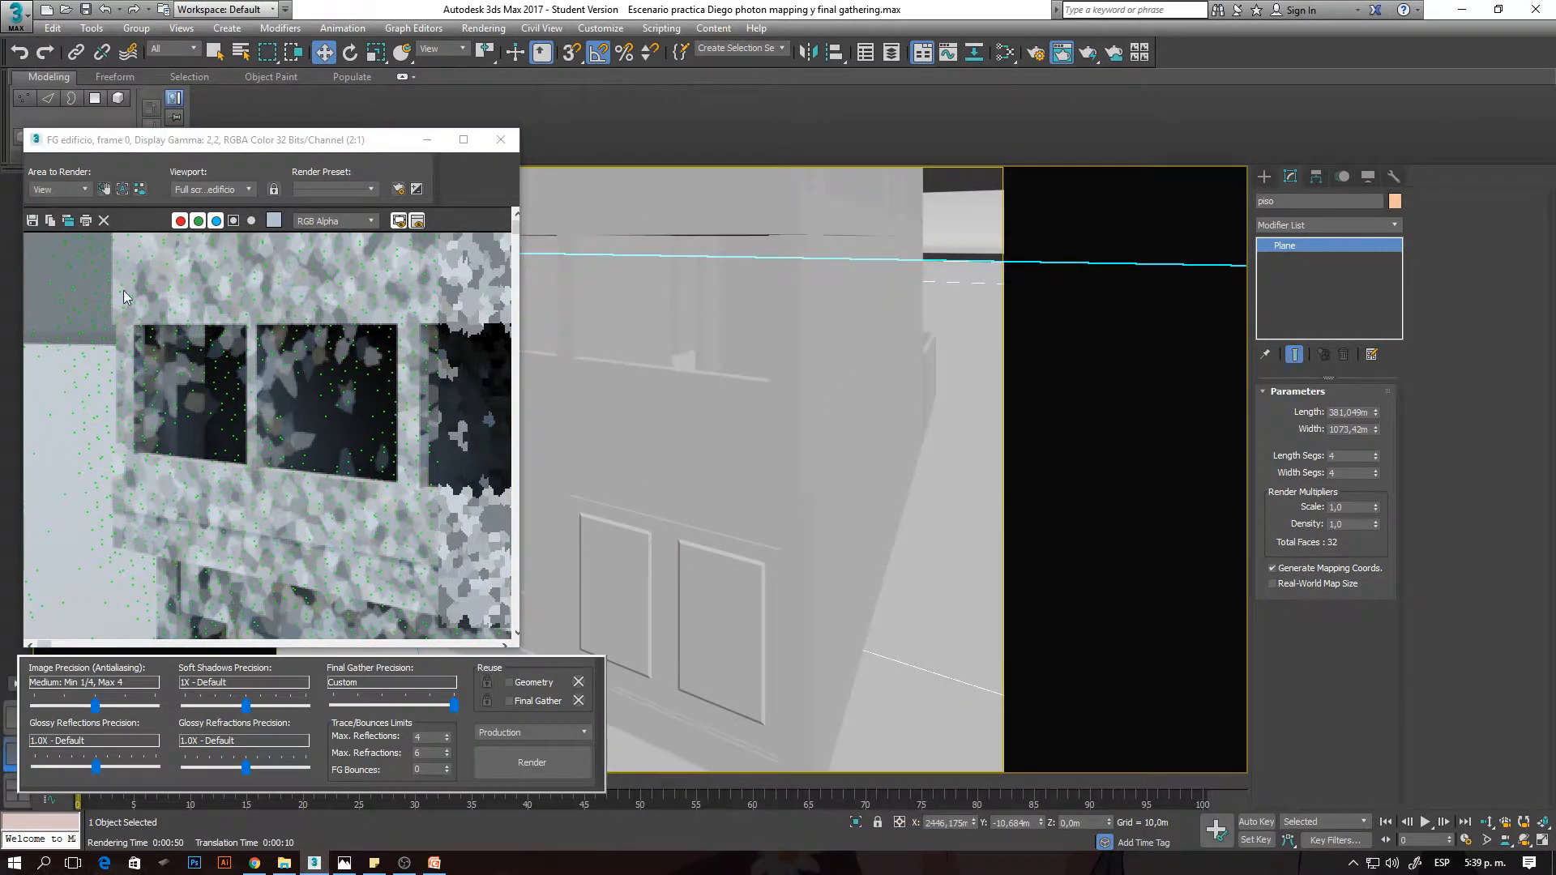
drag(173, 145, 193, 123)
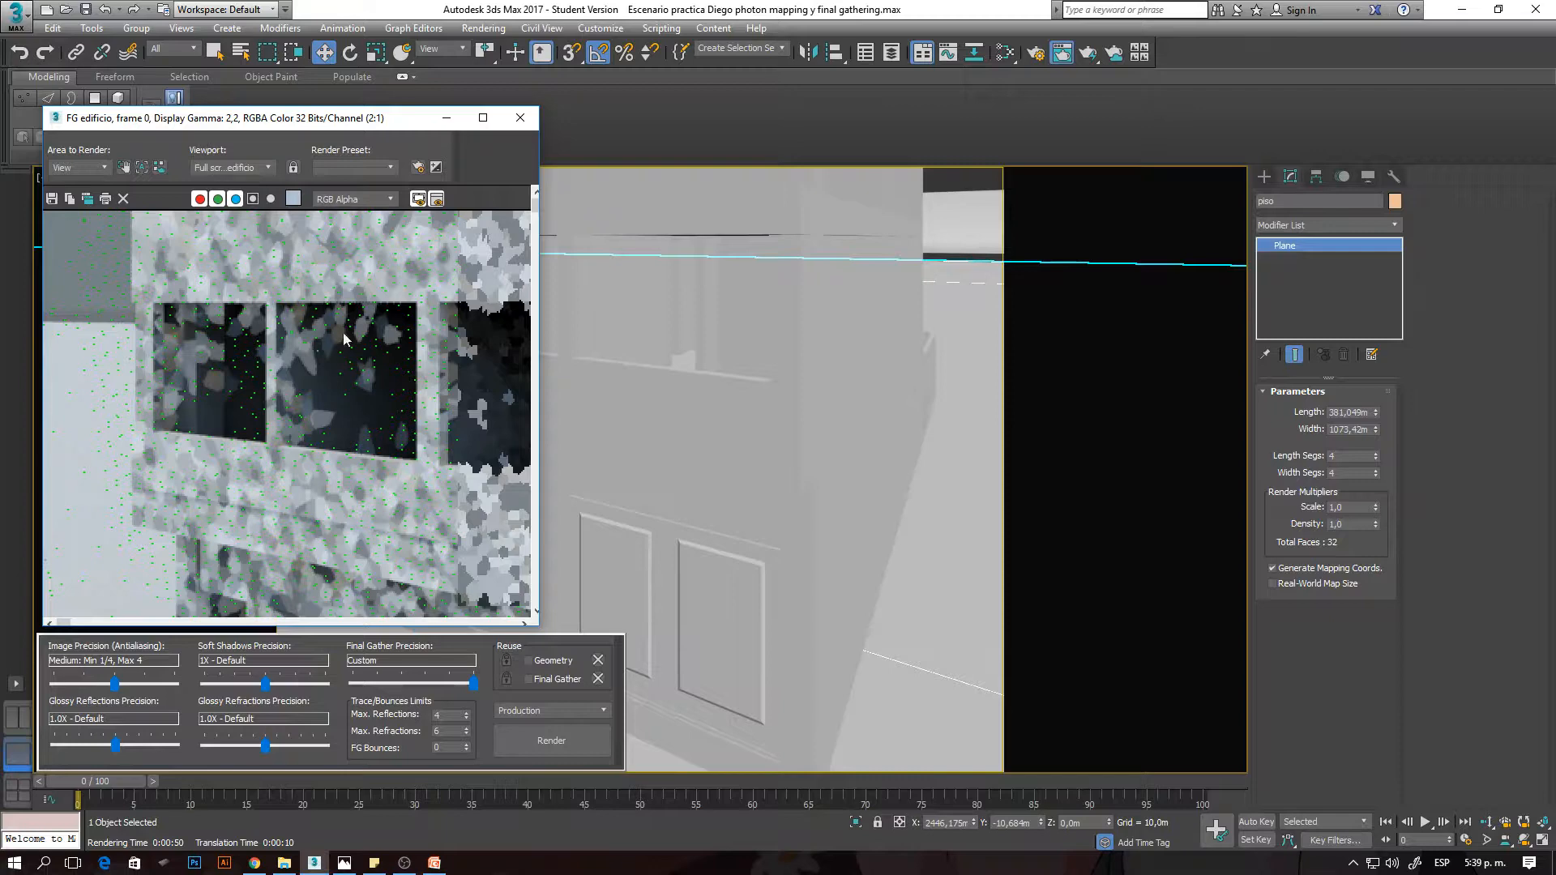
click(105, 198)
mouse_move(800, 234)
mouse_down()
mouse_move(1362, 118)
mouse_move(1299, 118)
mouse_move(1299, 74)
mouse_up()
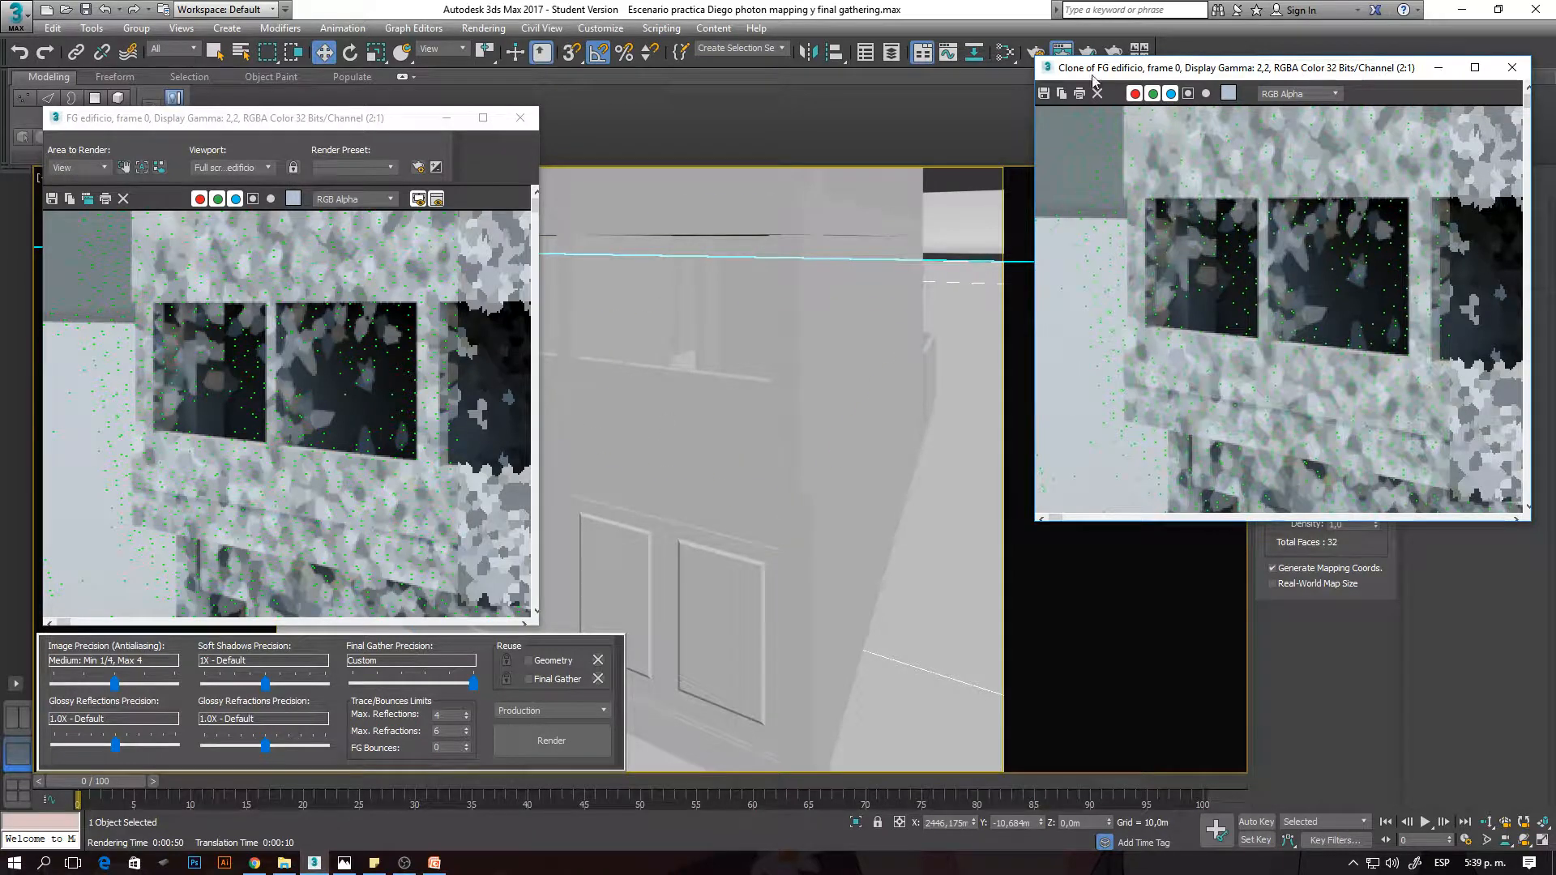
drag(1100, 71, 1096, 94)
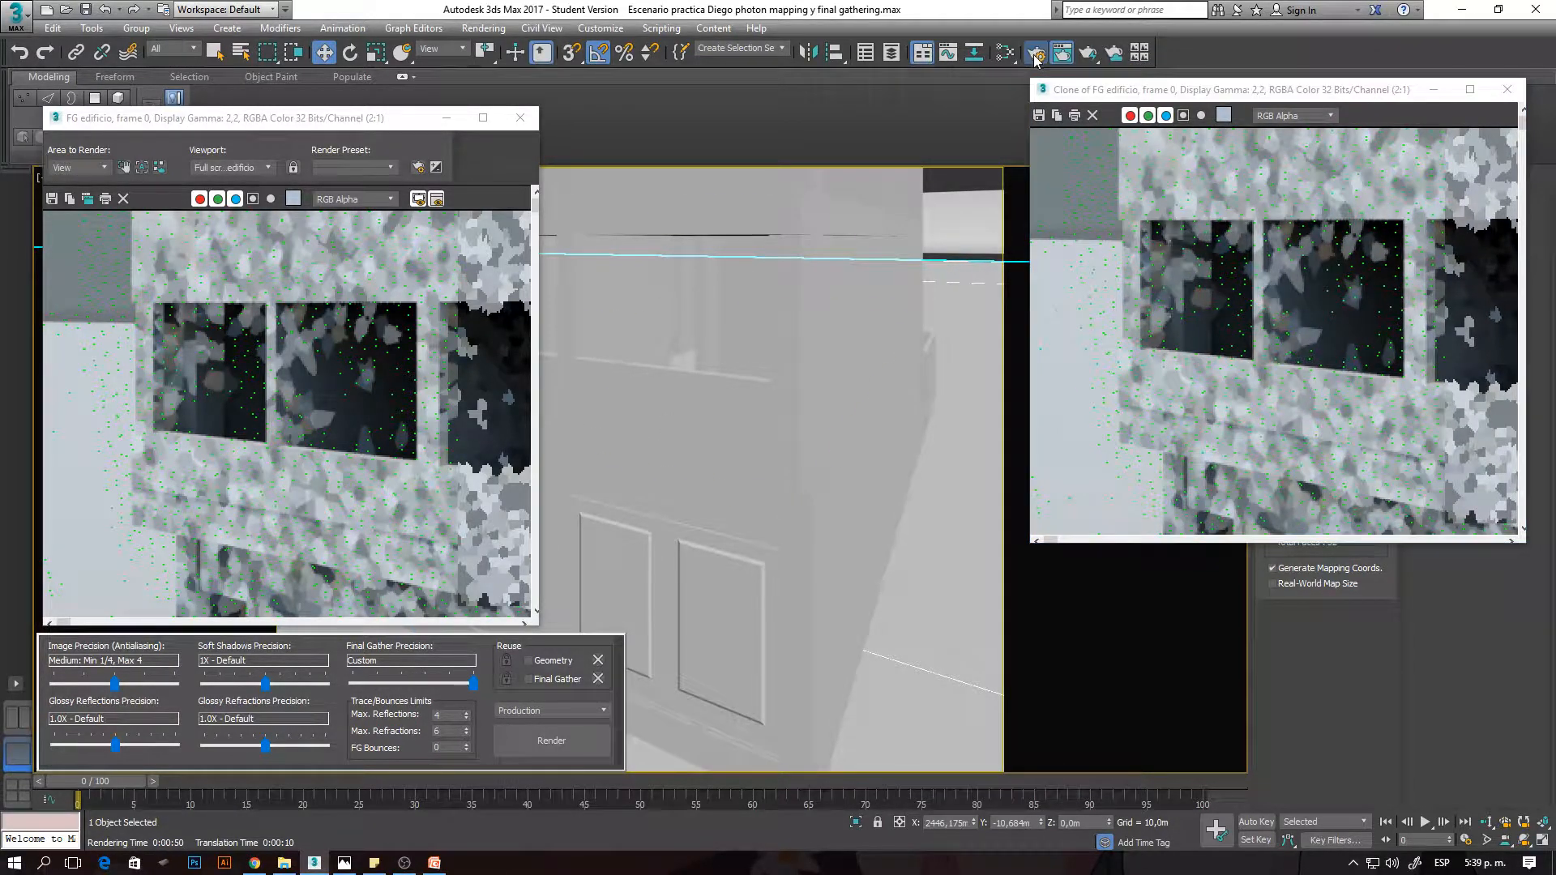
- Set the Initial FG Point Density to 1,0, render the FG edificio view again and stop it partway
click(1034, 54)
click(910, 610)
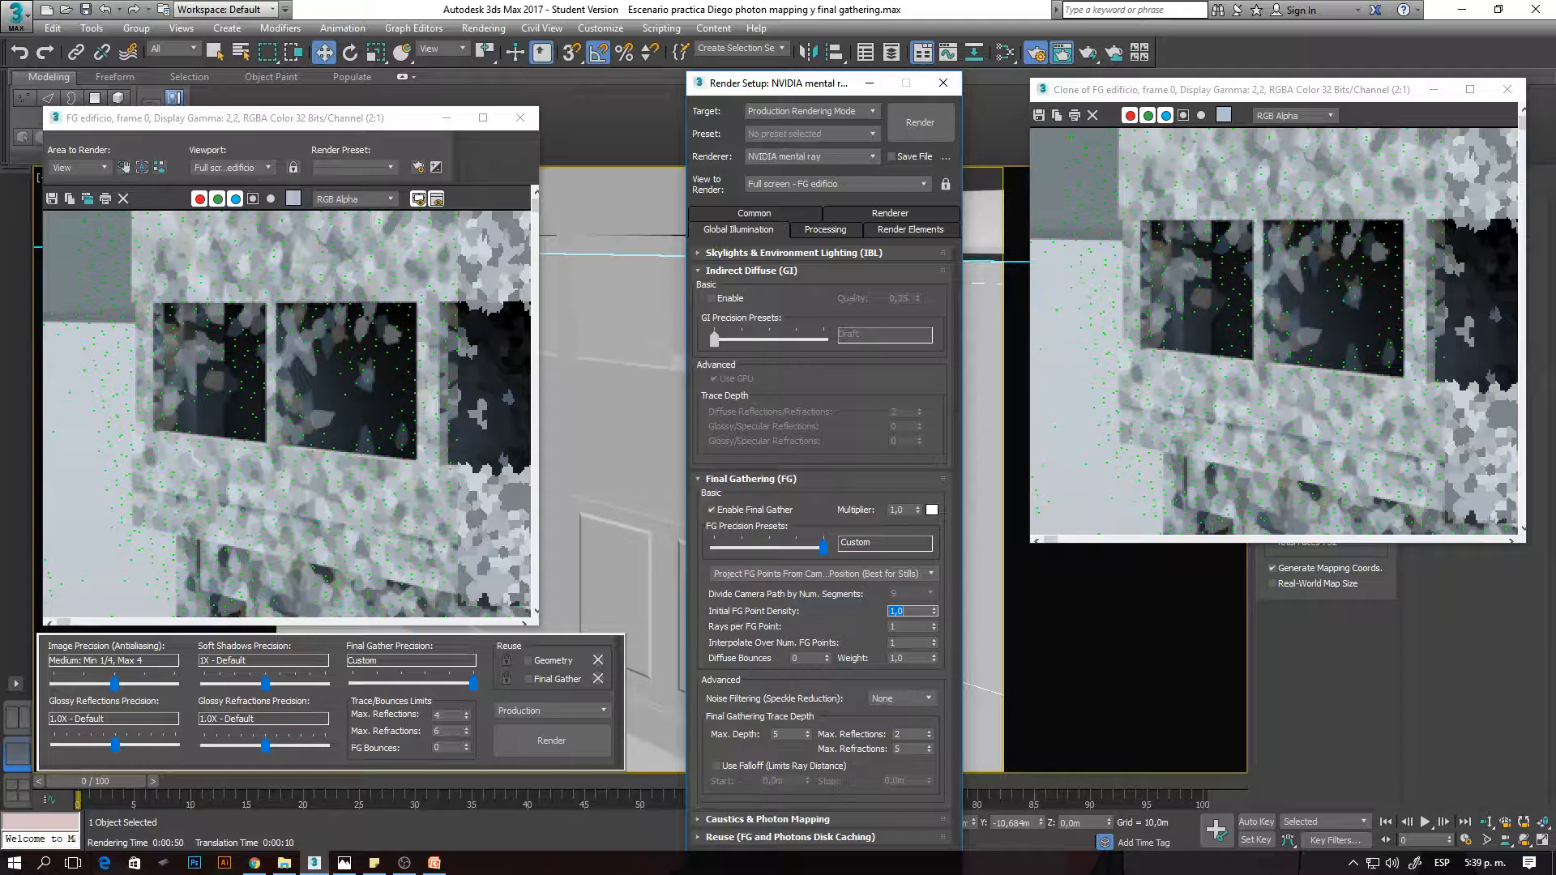
click(603, 536)
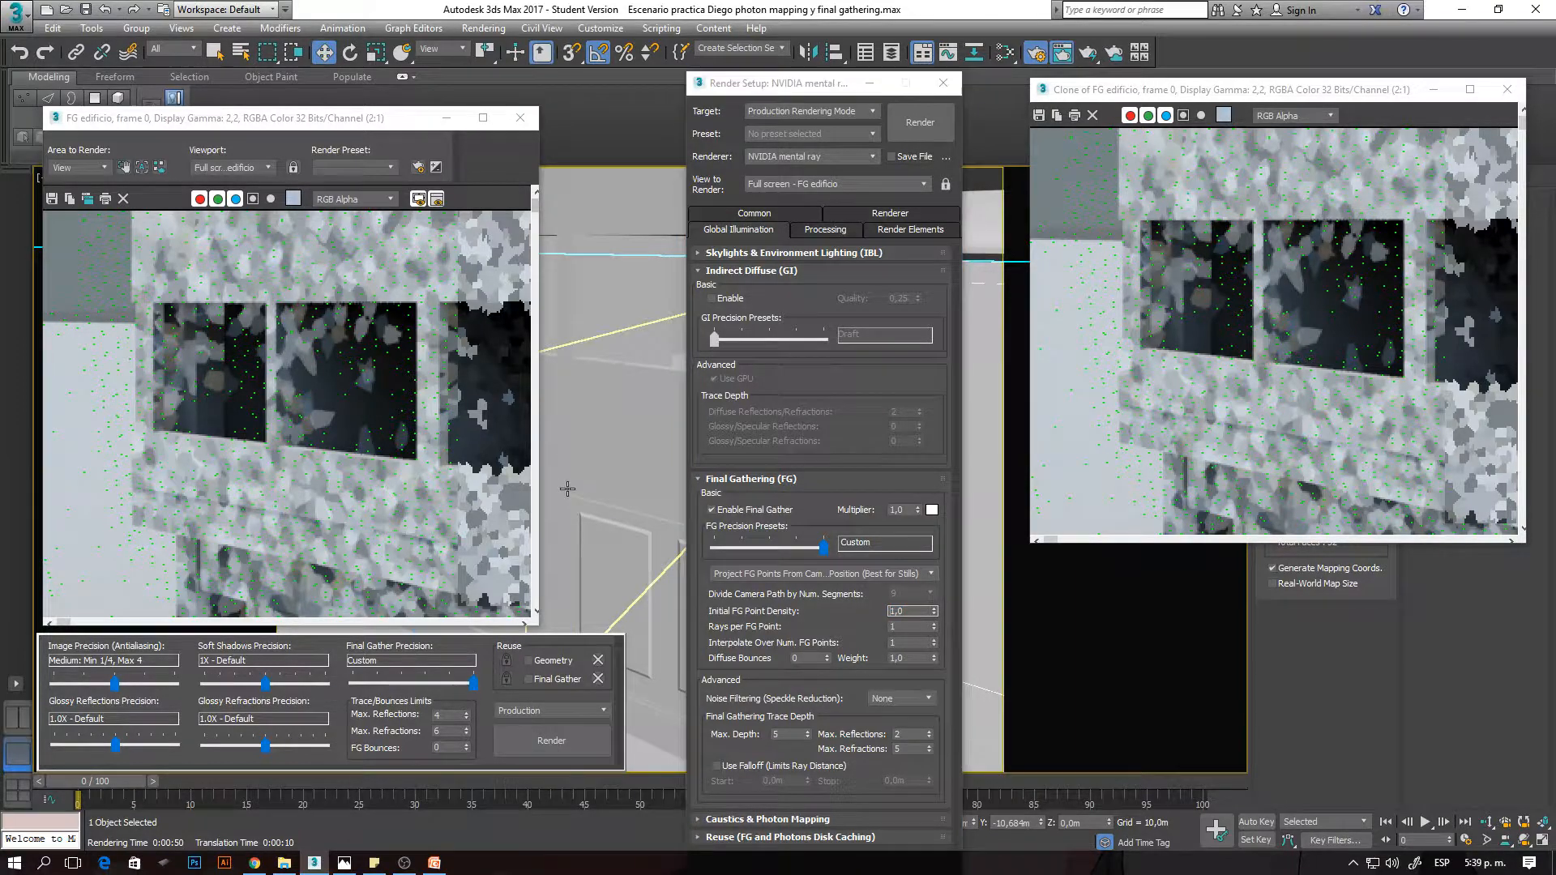
key(shift+q)
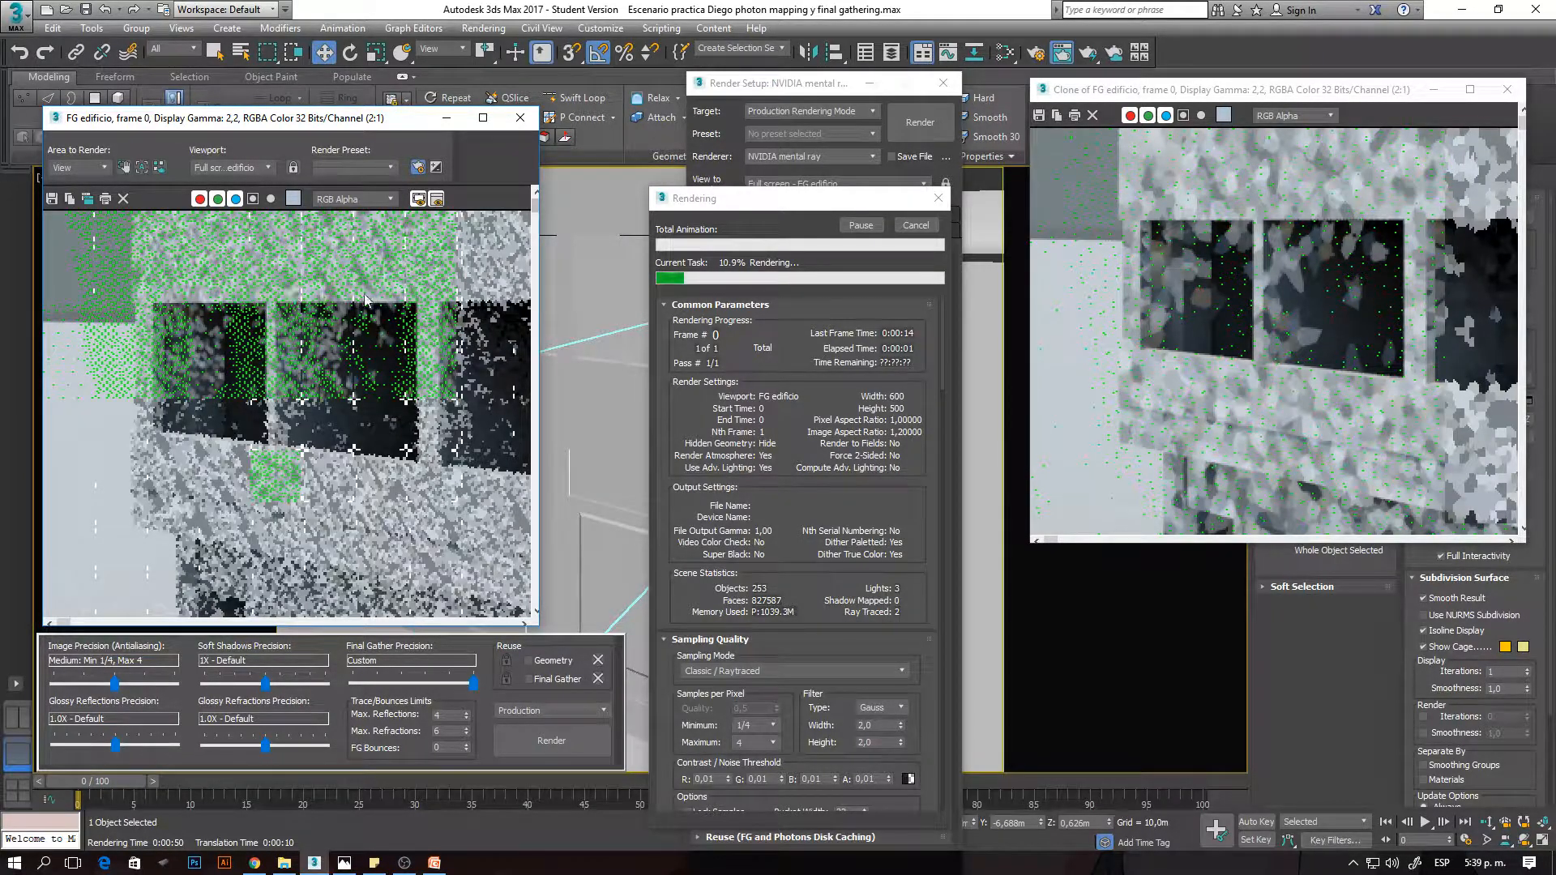
click(907, 227)
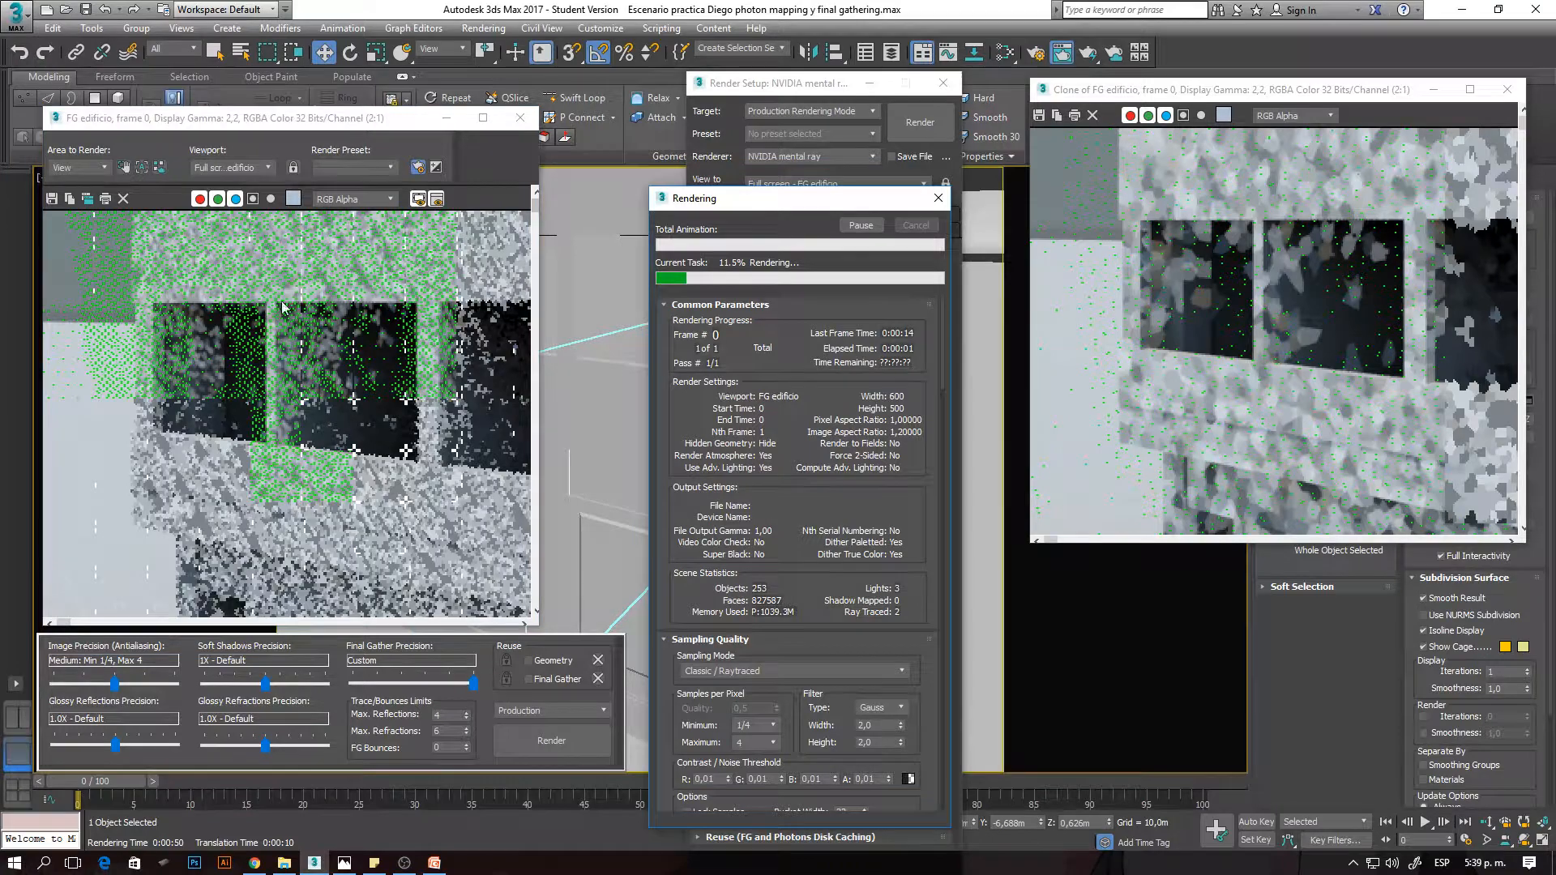
- Examine the density of Final Gather points on the upper wall and windows against the cloned render
scroll(289, 262, up, 1)
scroll(289, 257, up, 1)
middle_drag(290, 257, 351, 361)
scroll(305, 324, down, 2)
scroll(350, 360, up, 2)
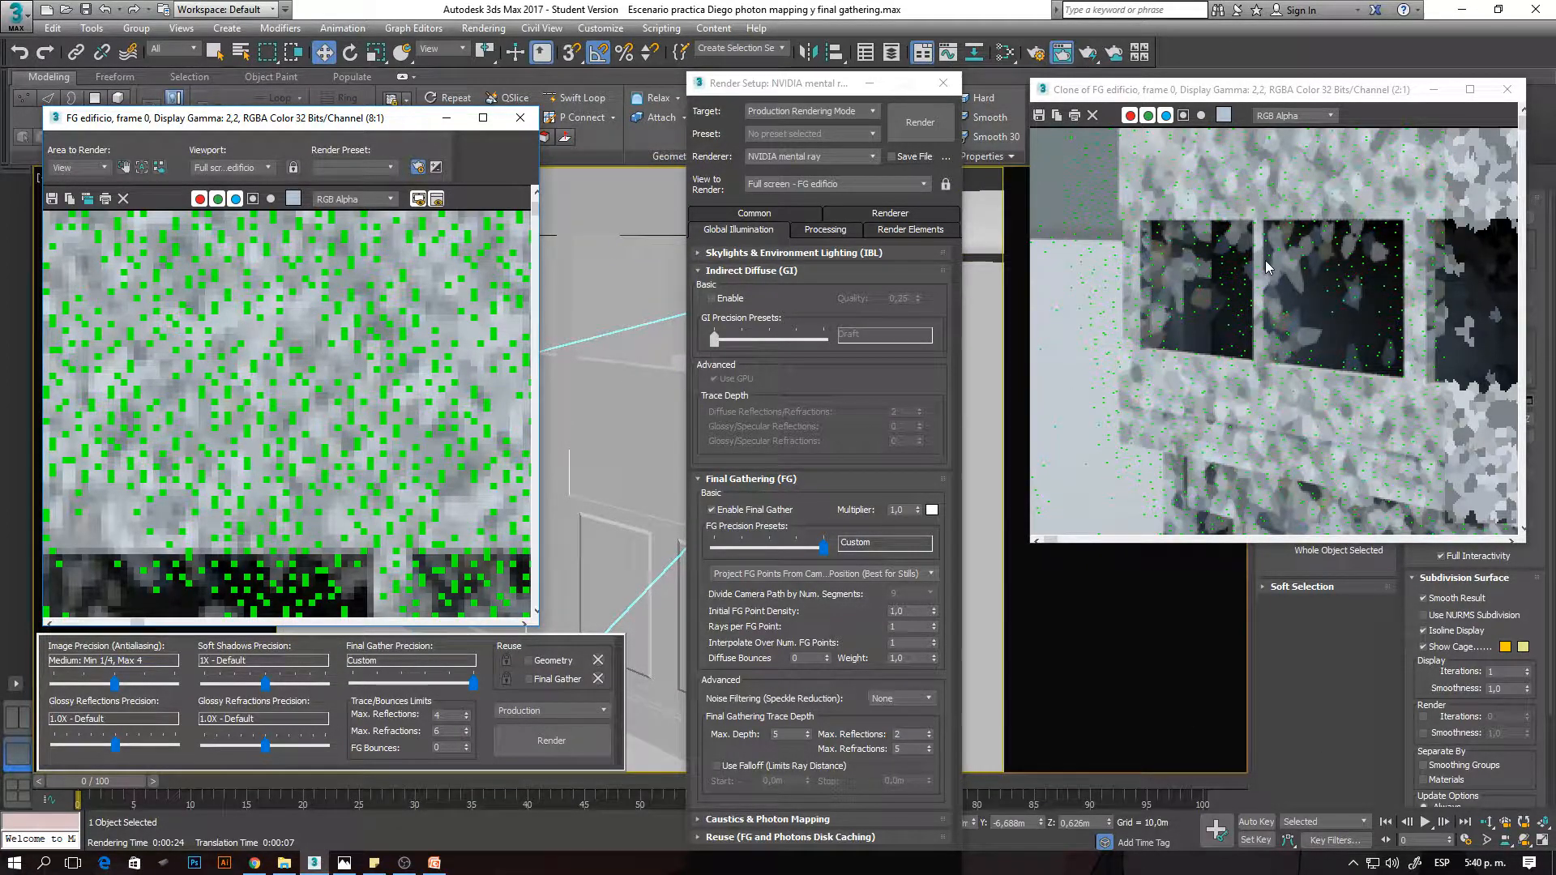
scroll(309, 355, down, 2)
scroll(232, 273, up, 2)
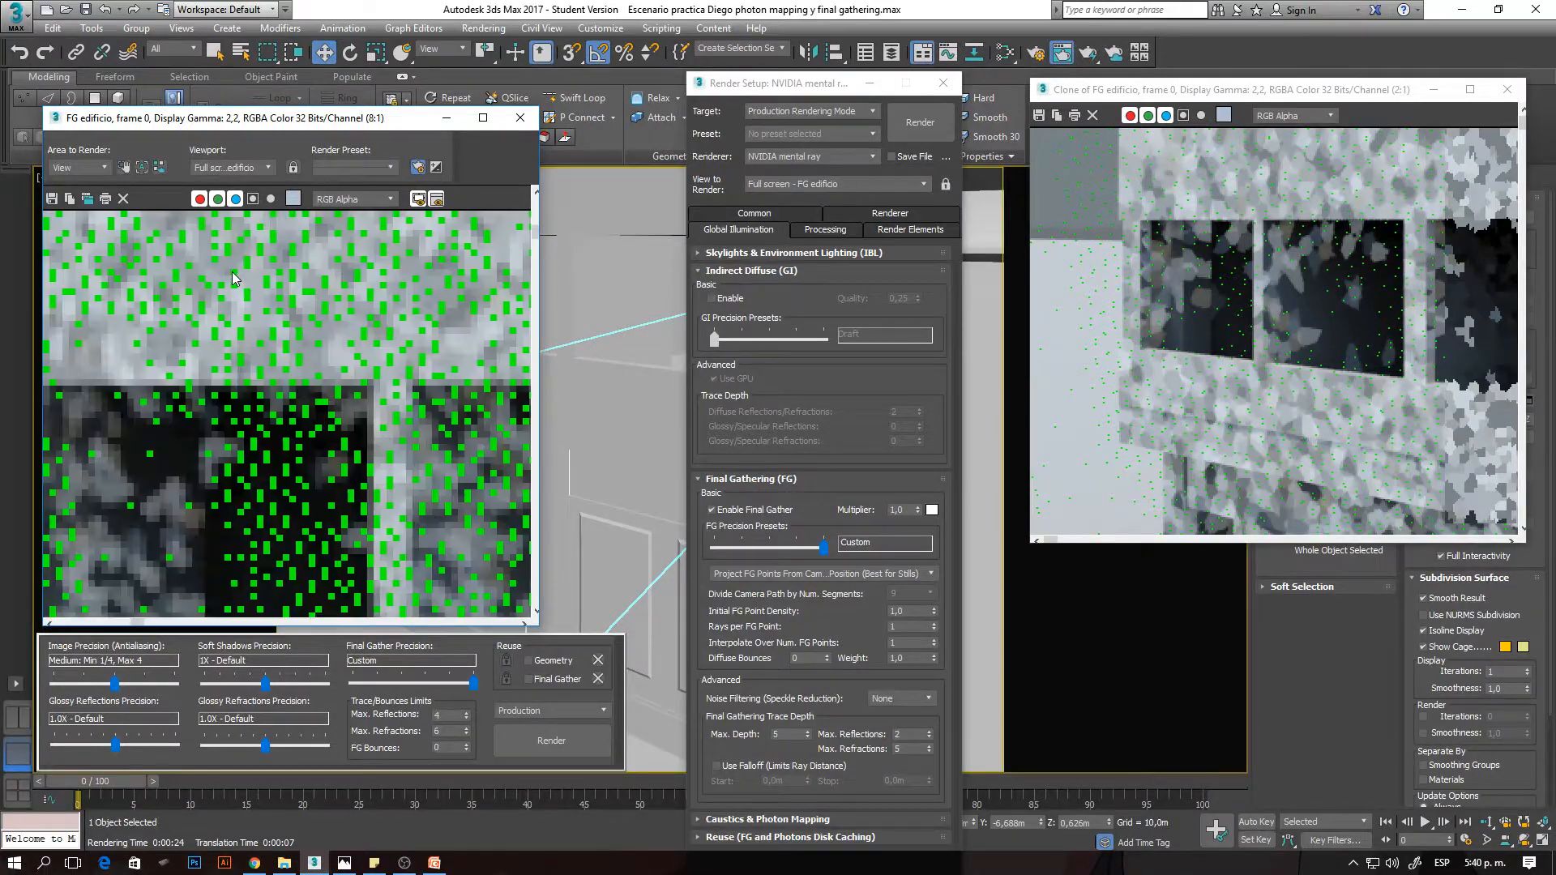
middle_drag(246, 270, 345, 445)
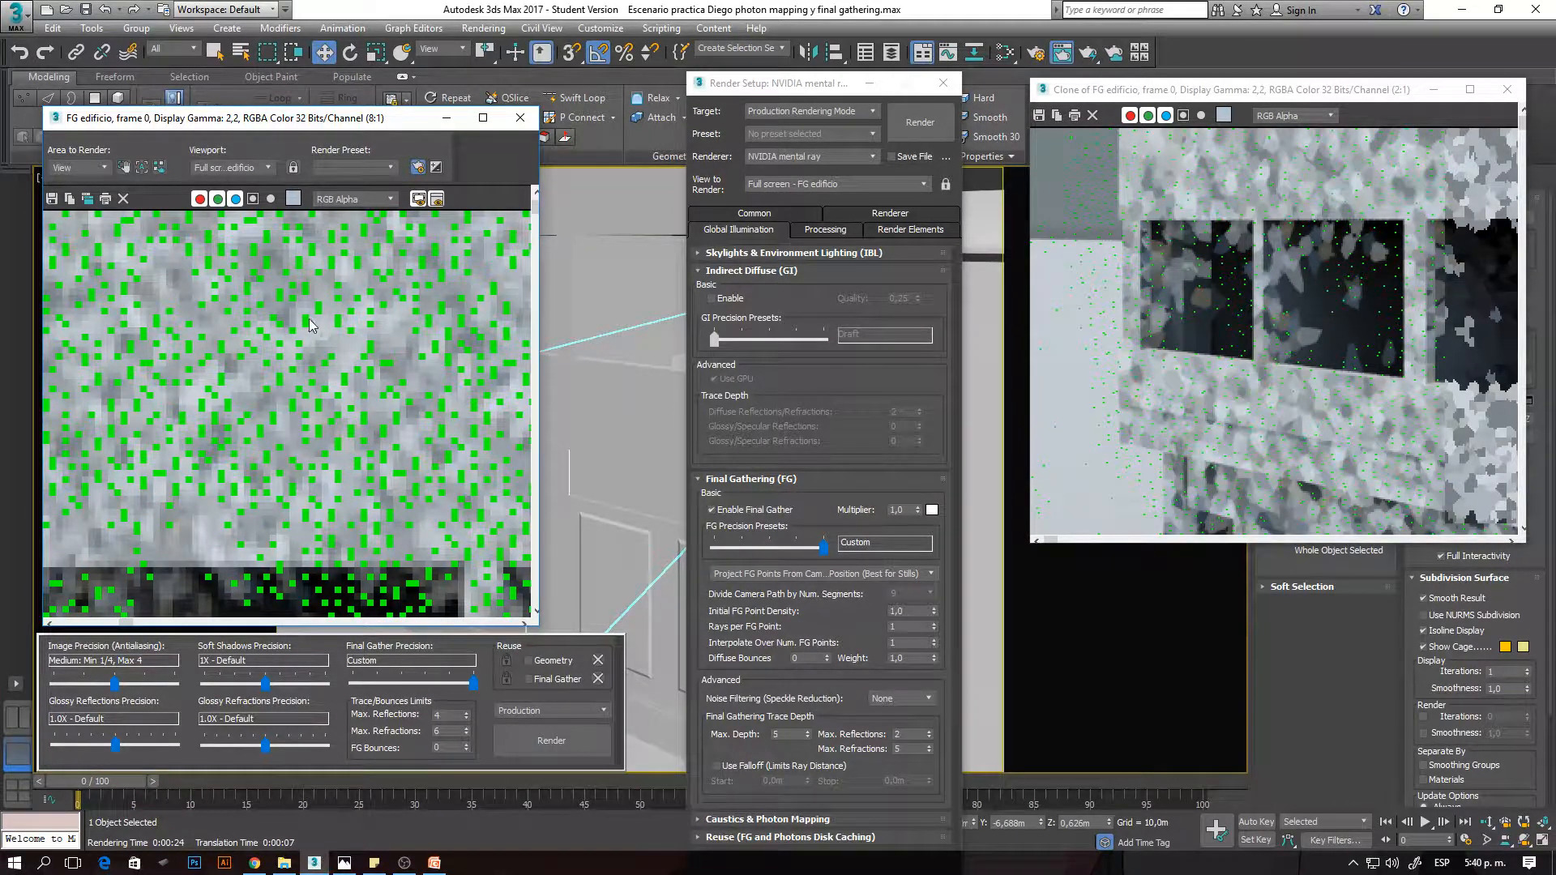
scroll(308, 324, down, 2)
scroll(304, 320, up, 2)
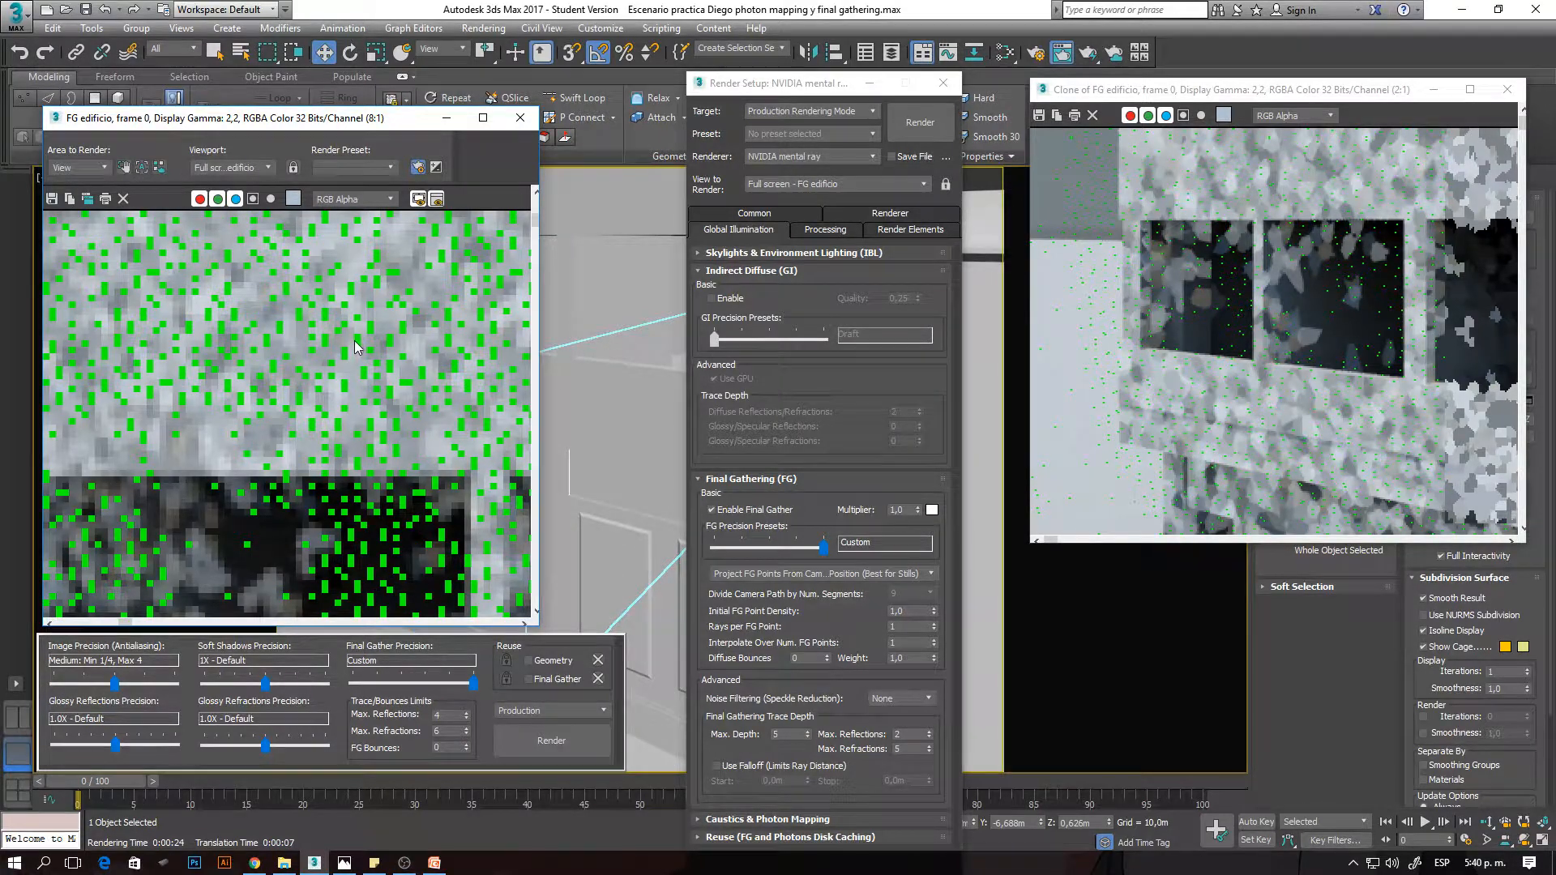
scroll(355, 342, down, 1)
middle_drag(389, 387, 401, 388)
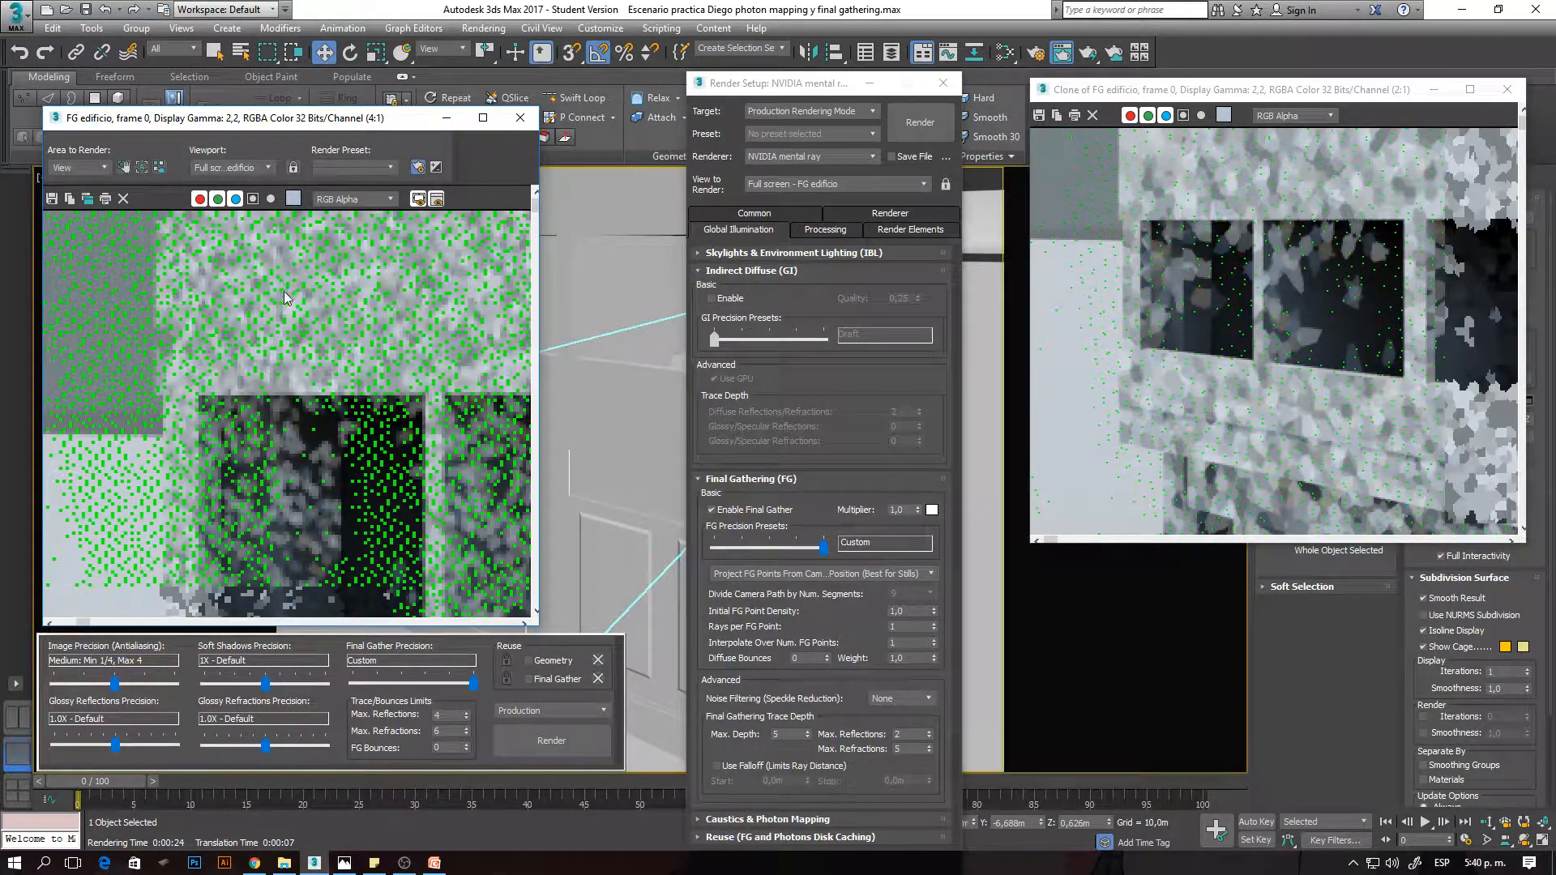
- Switch the sampling mode to Unified / Raytraced (Recommended) and render the building again
click(891, 213)
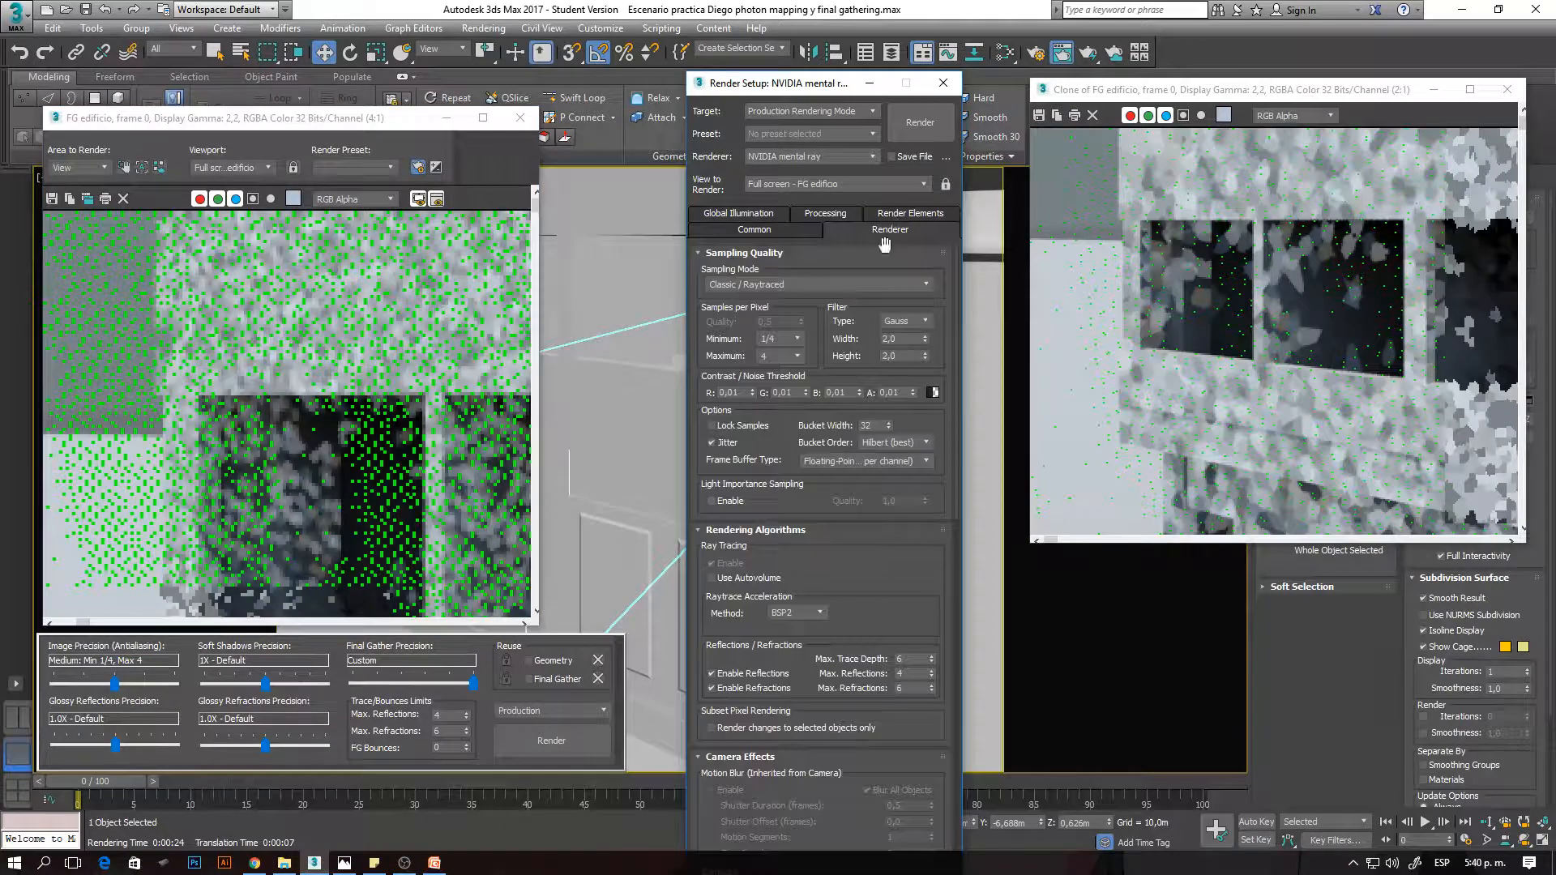
click(767, 285)
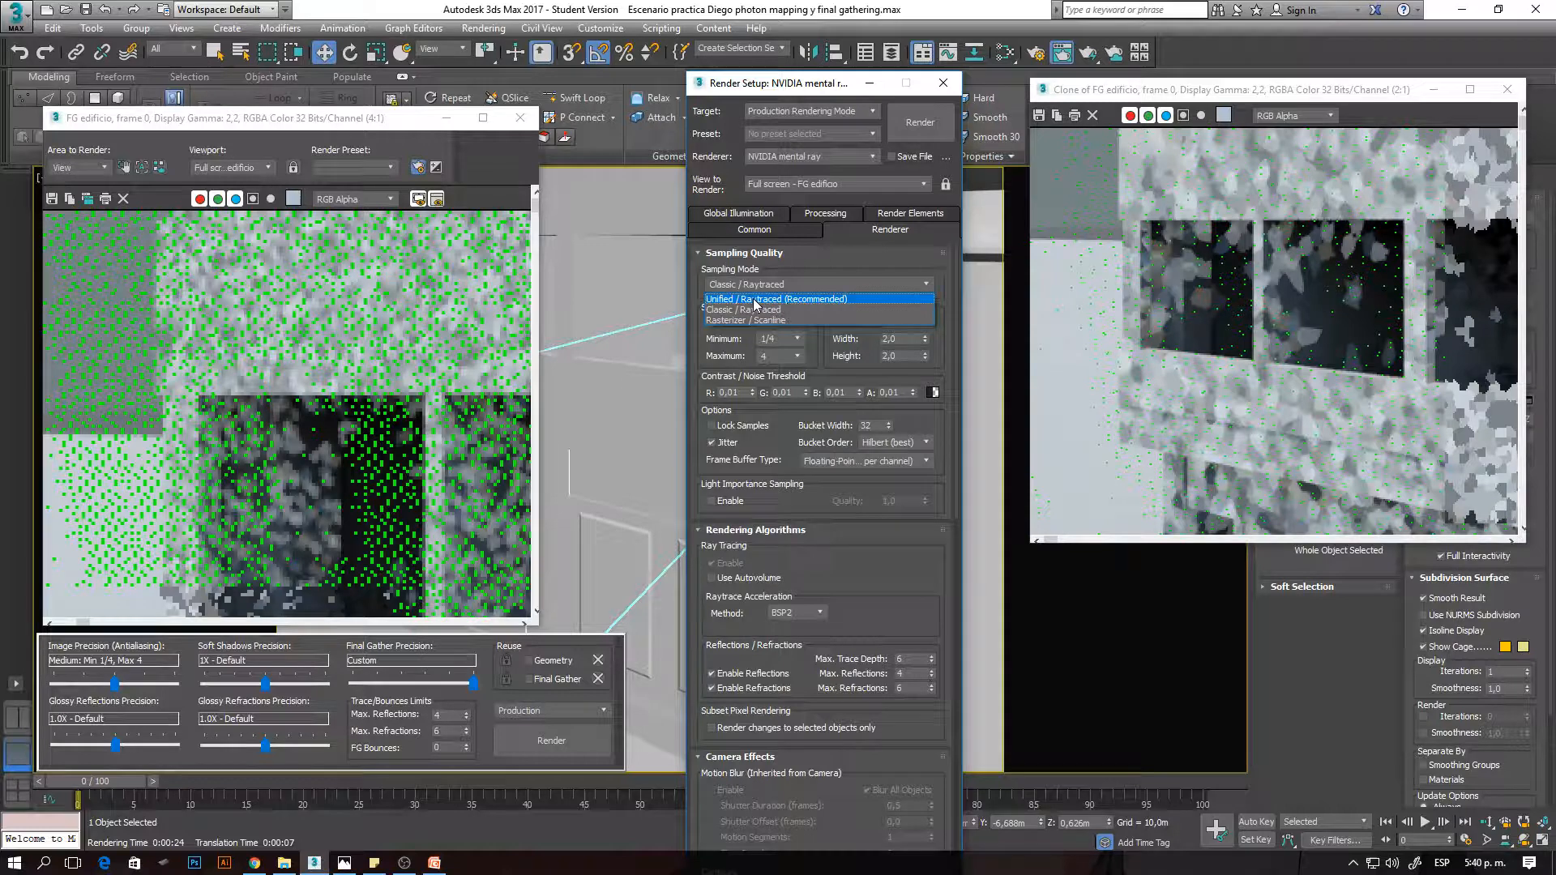
click(798, 300)
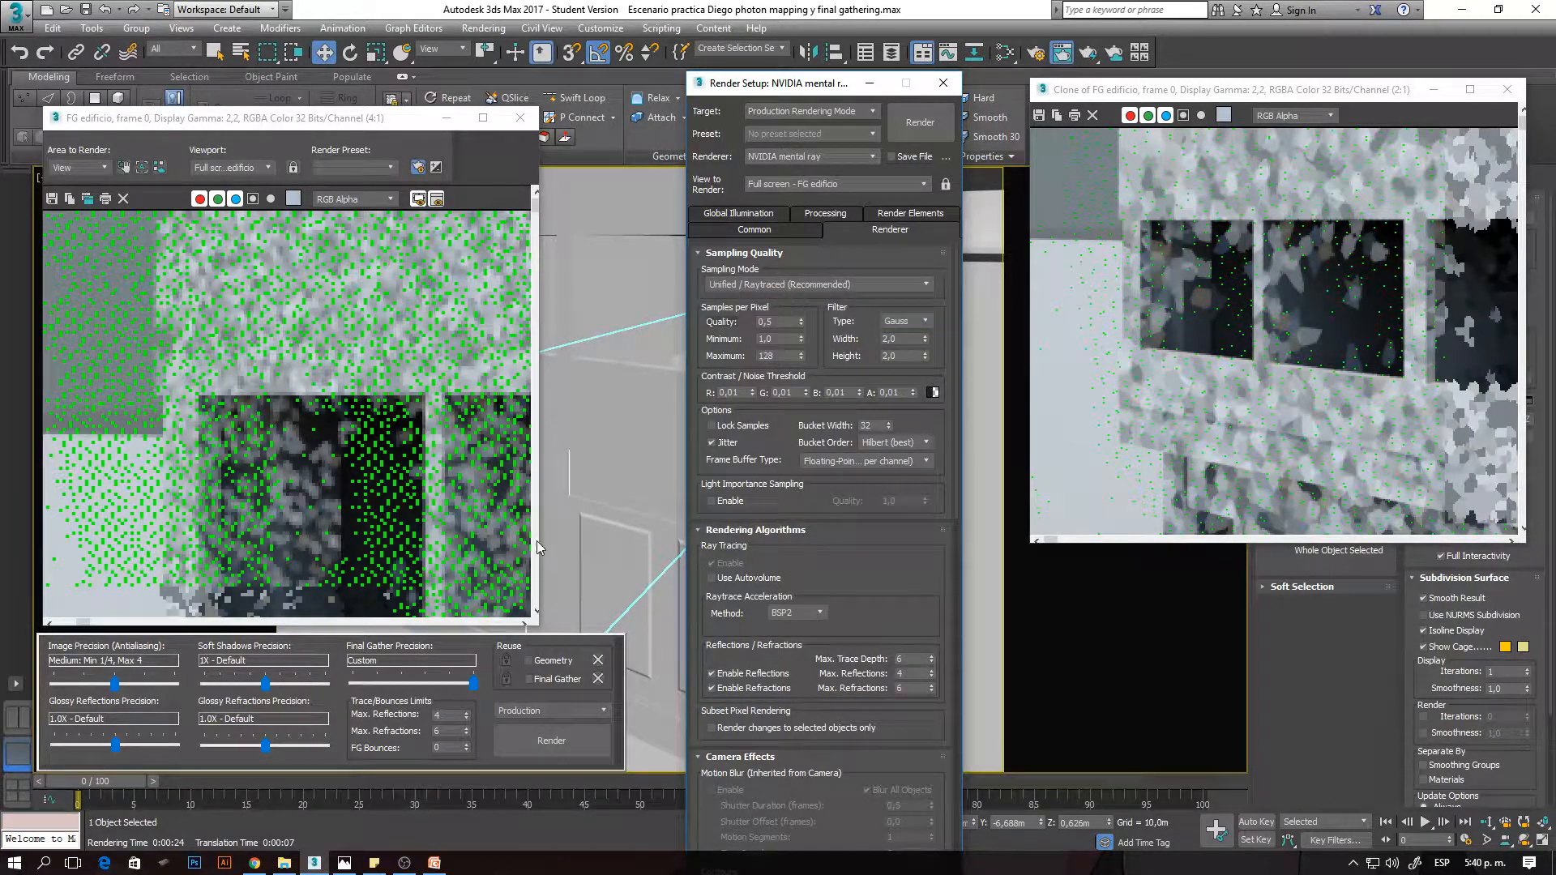
click(619, 474)
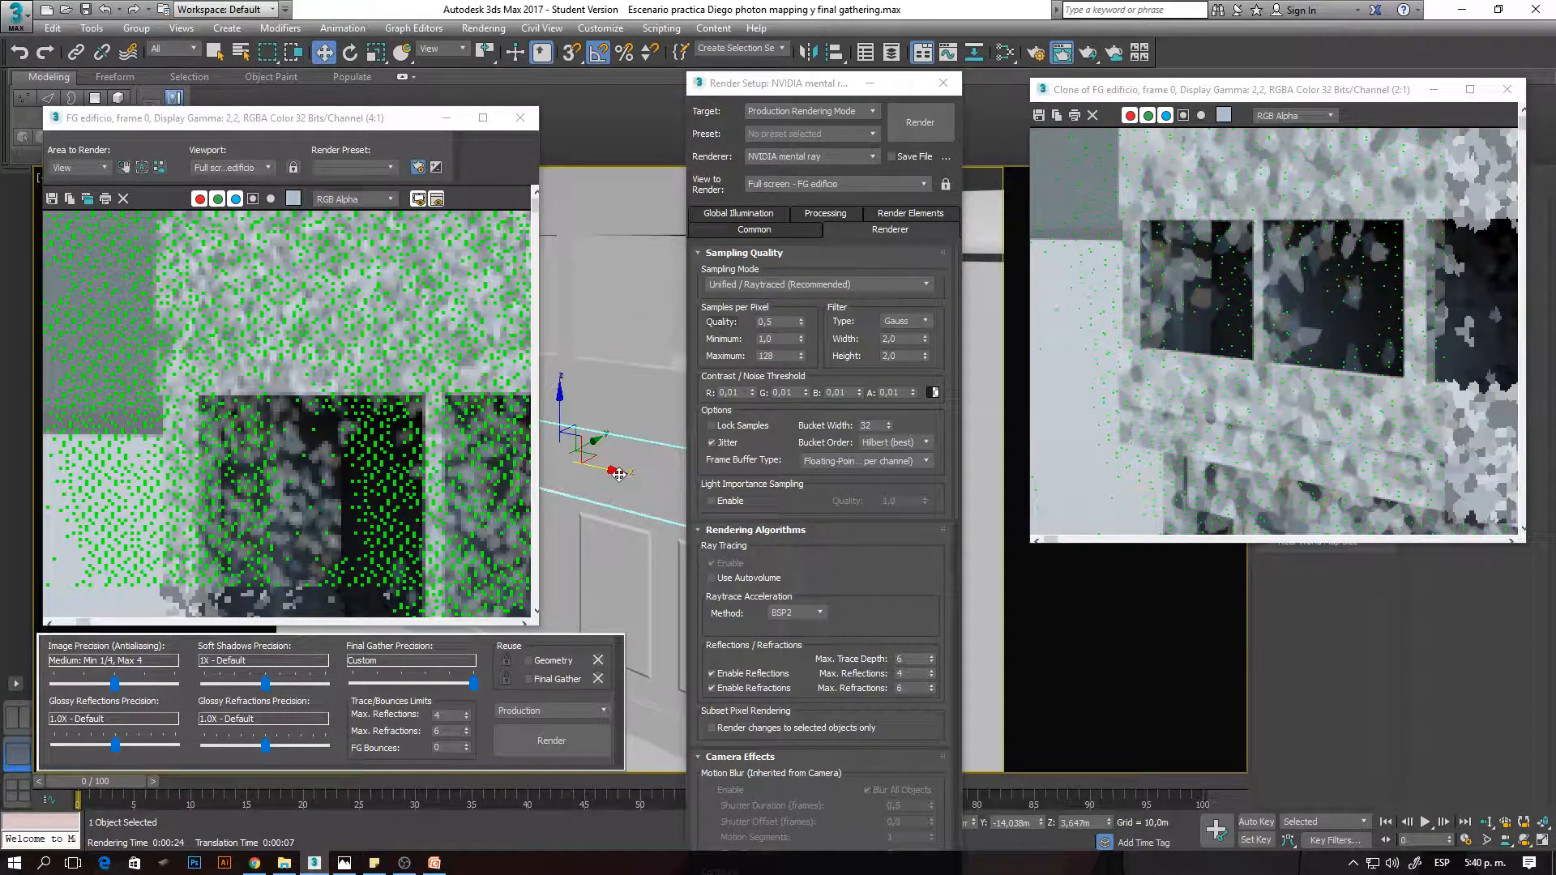
key(shift+q)
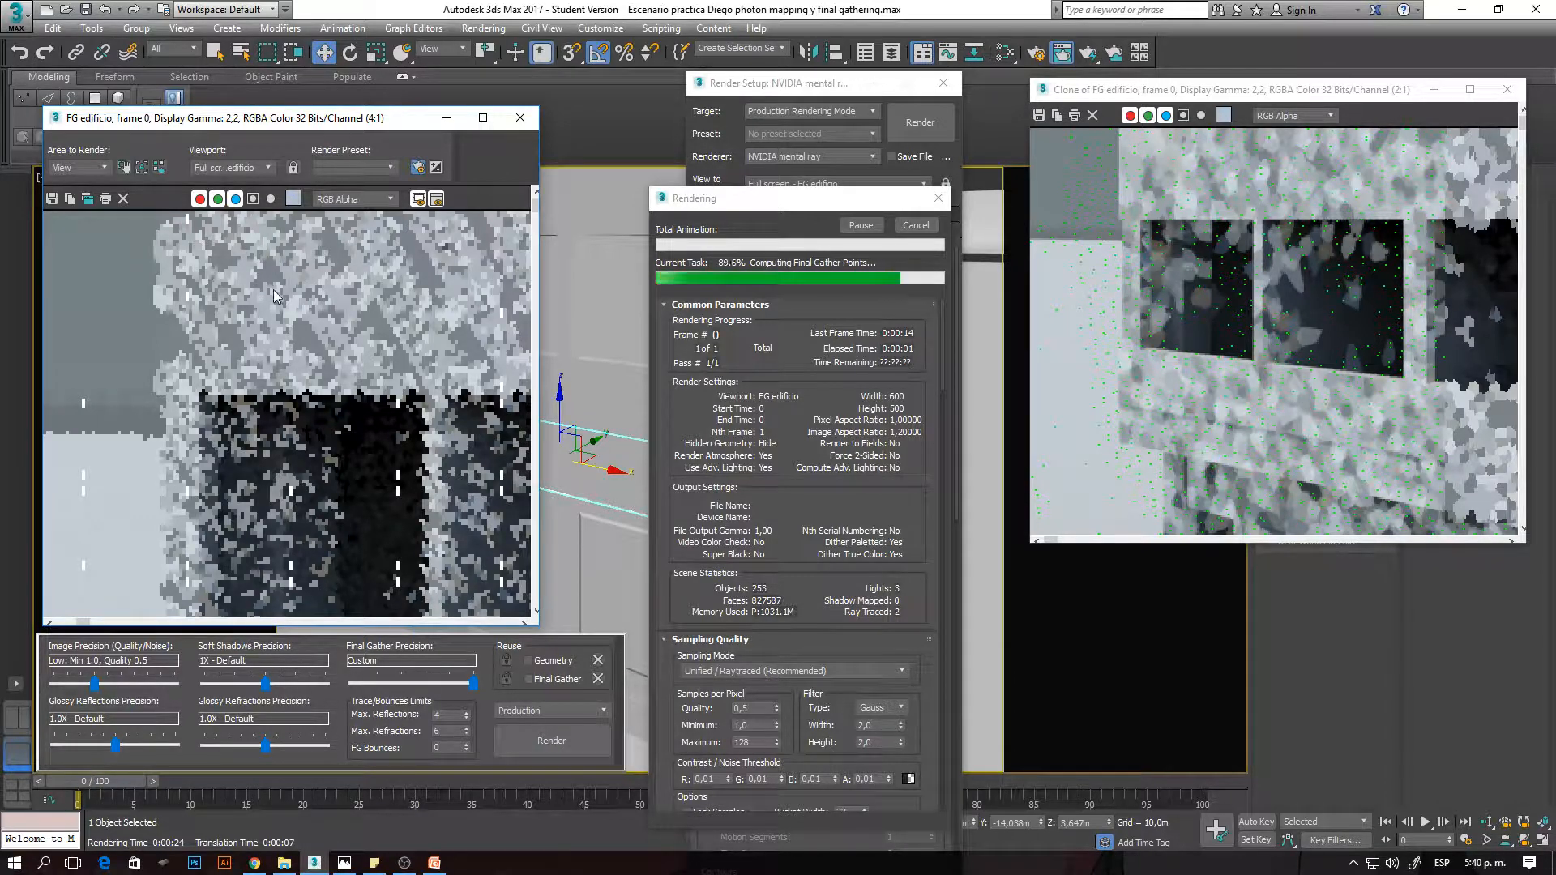
- Check the Unified-sampled render of the upper facade up close for Final Gather points and compare it with the clone
scroll(274, 289, down, 1)
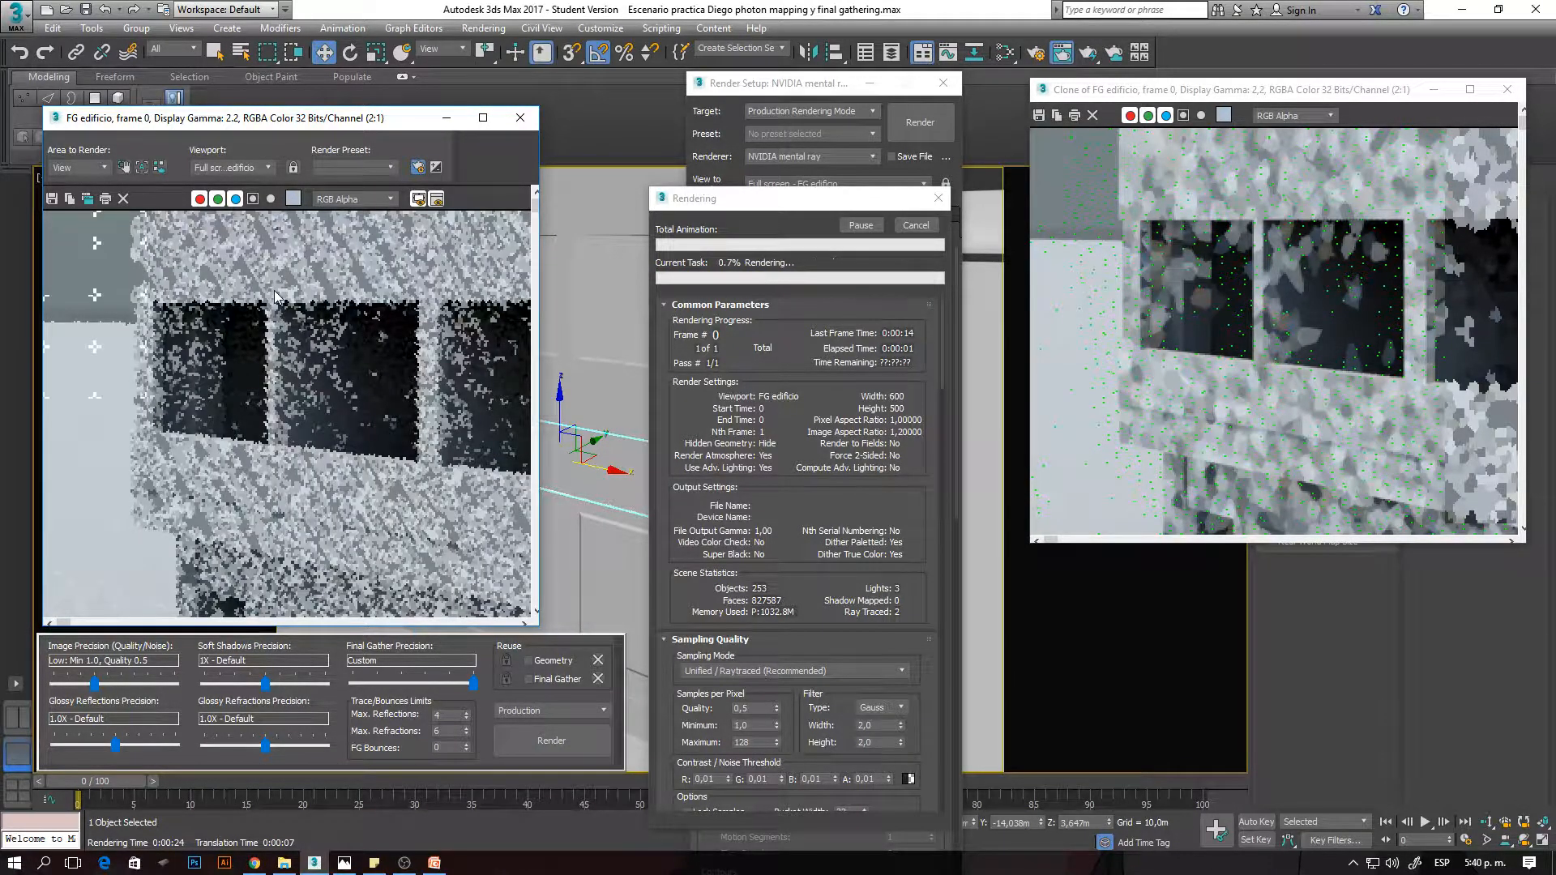
scroll(267, 294, up, 2)
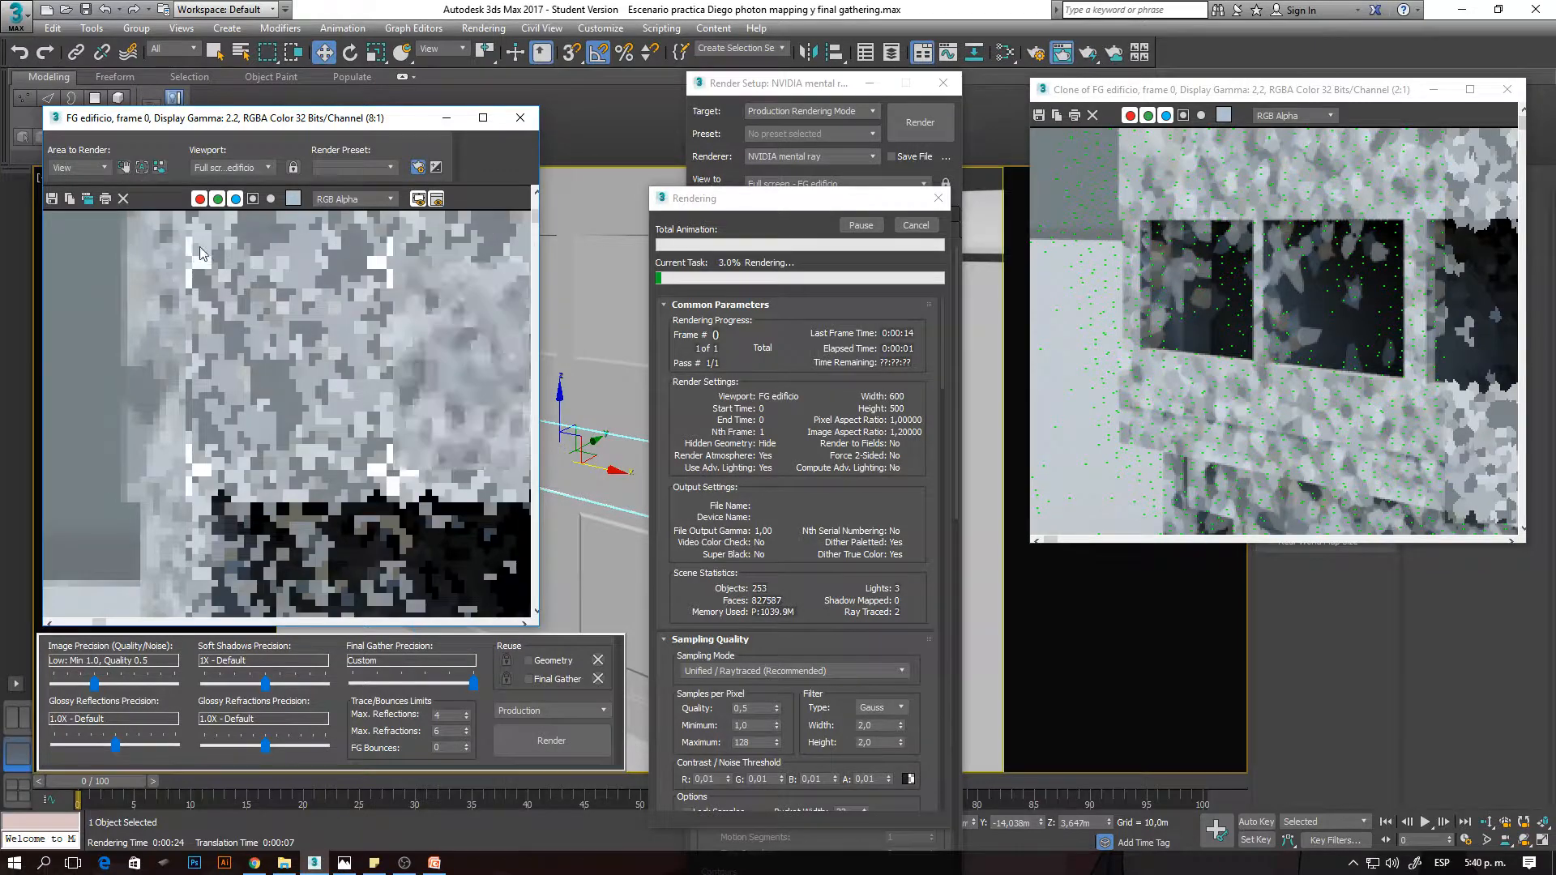
scroll(284, 313, down, 1)
scroll(170, 230, up, 1)
scroll(170, 230, up, 3)
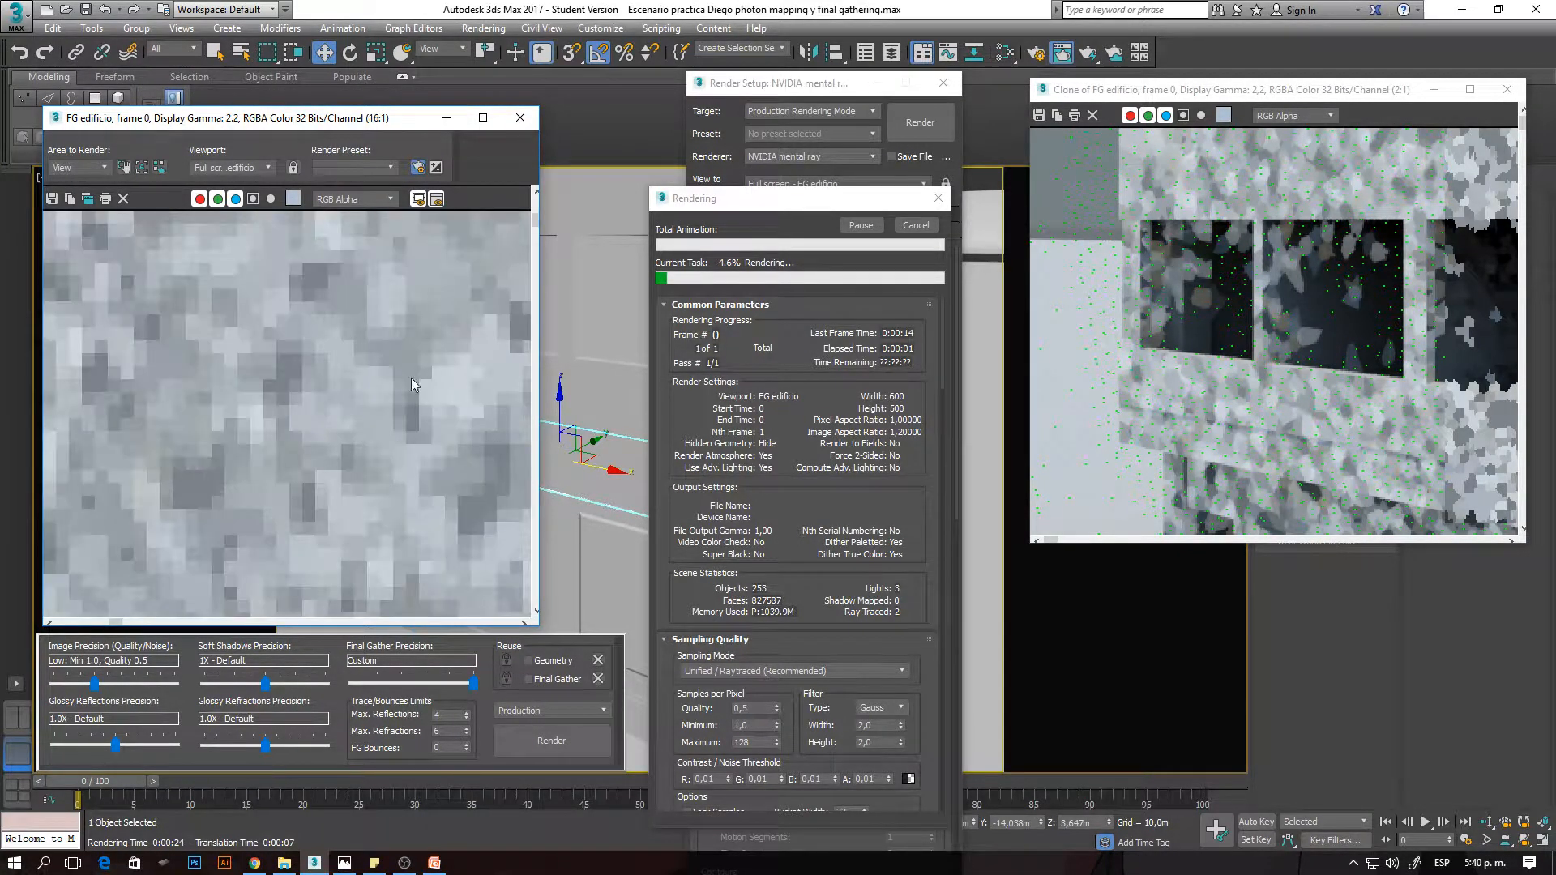
scroll(188, 386, down, 1)
scroll(187, 386, down, 1)
scroll(226, 312, up, 1)
middle_drag(226, 312, 274, 422)
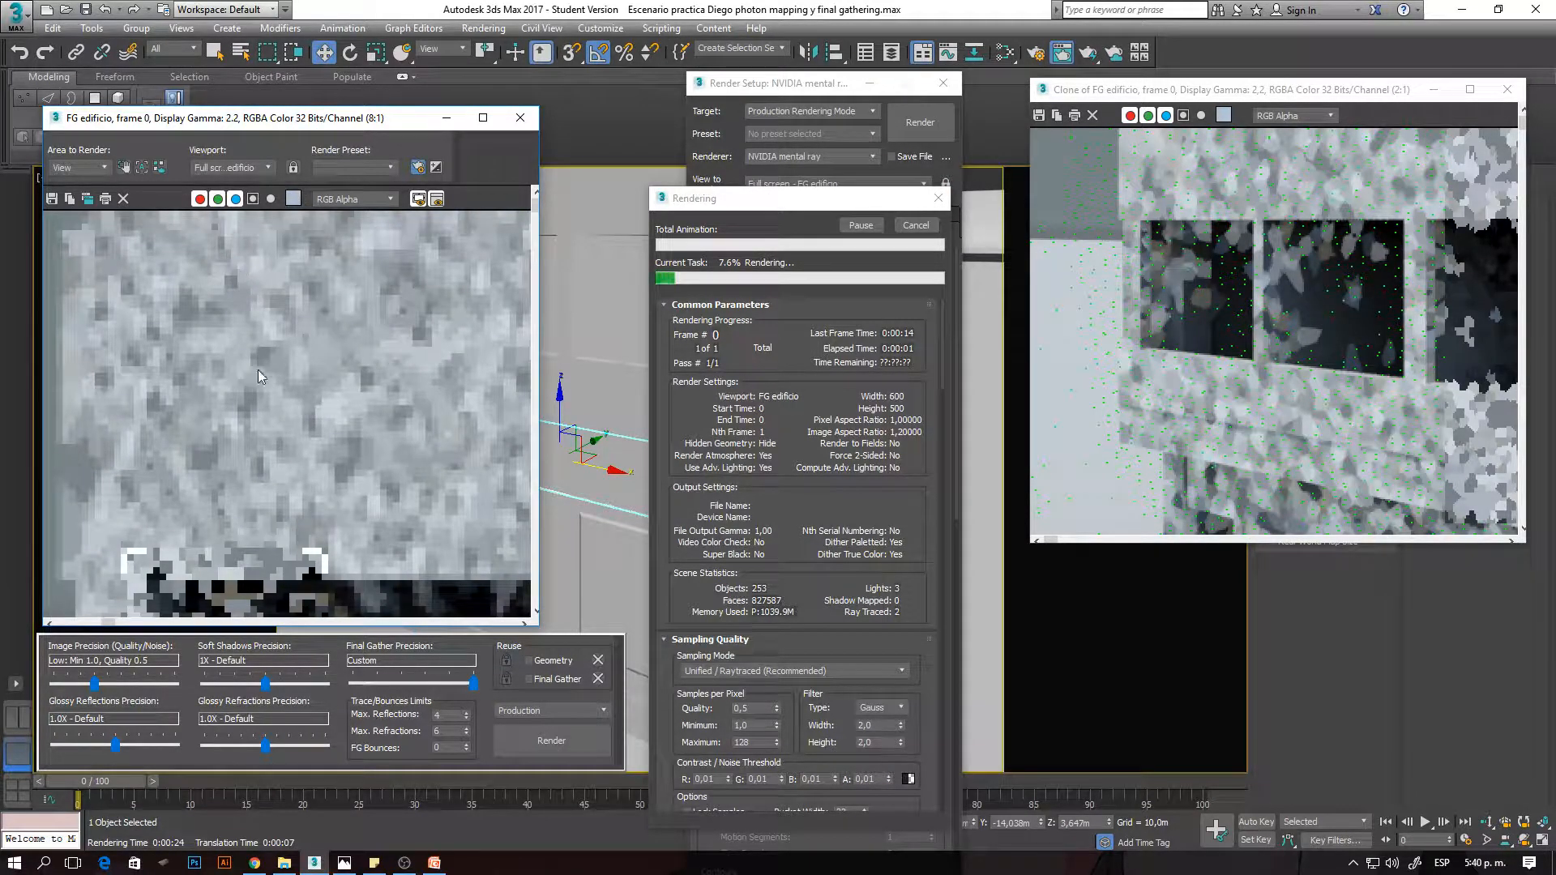
scroll(256, 354, down, 1)
scroll(256, 354, up, 1)
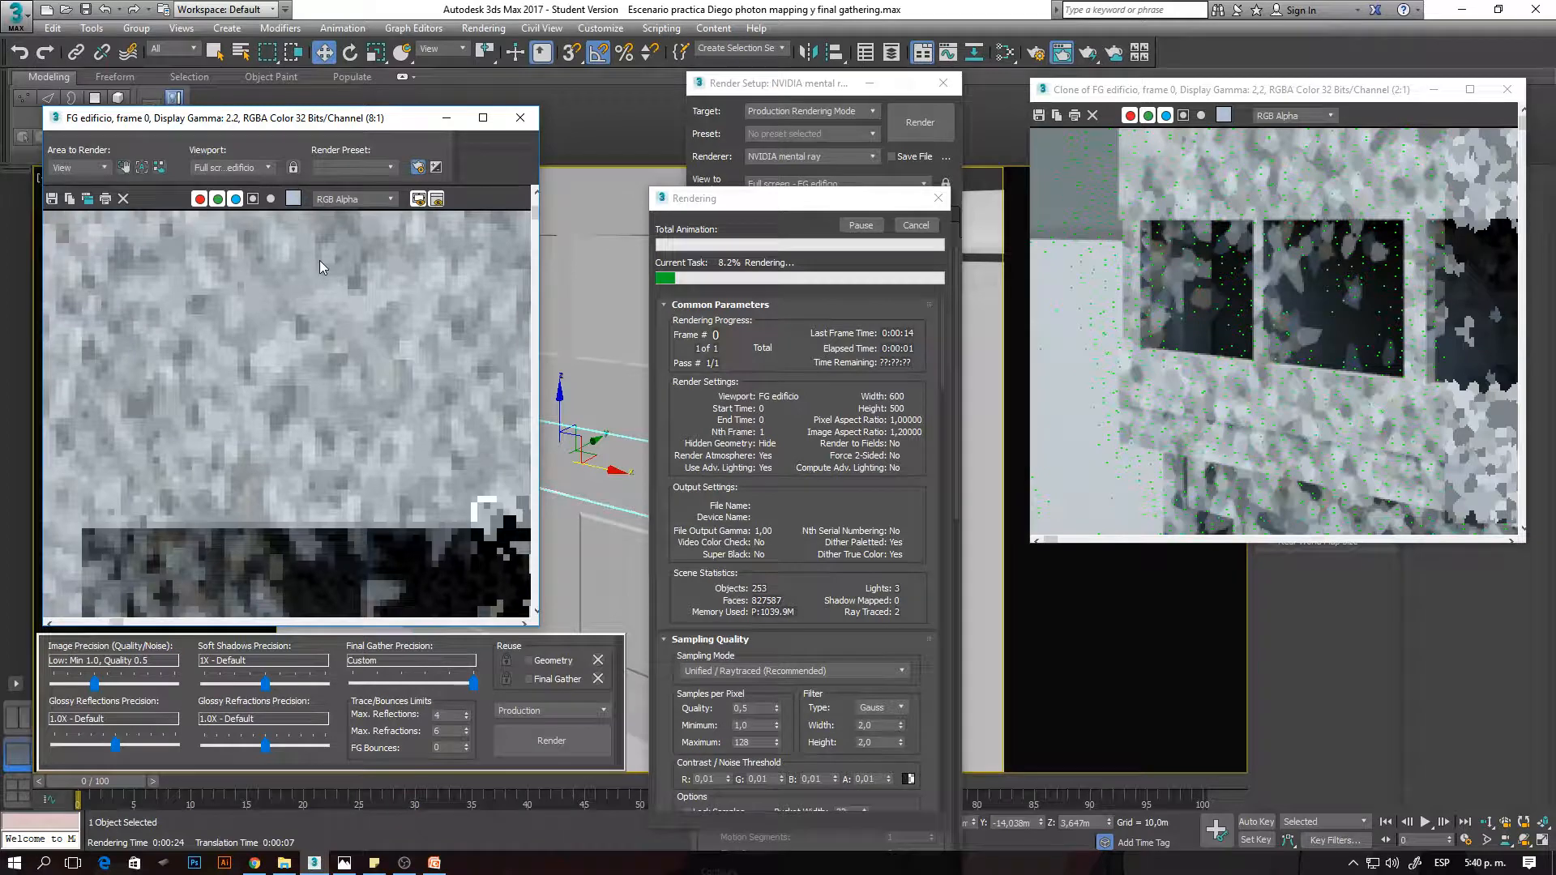
click(1263, 190)
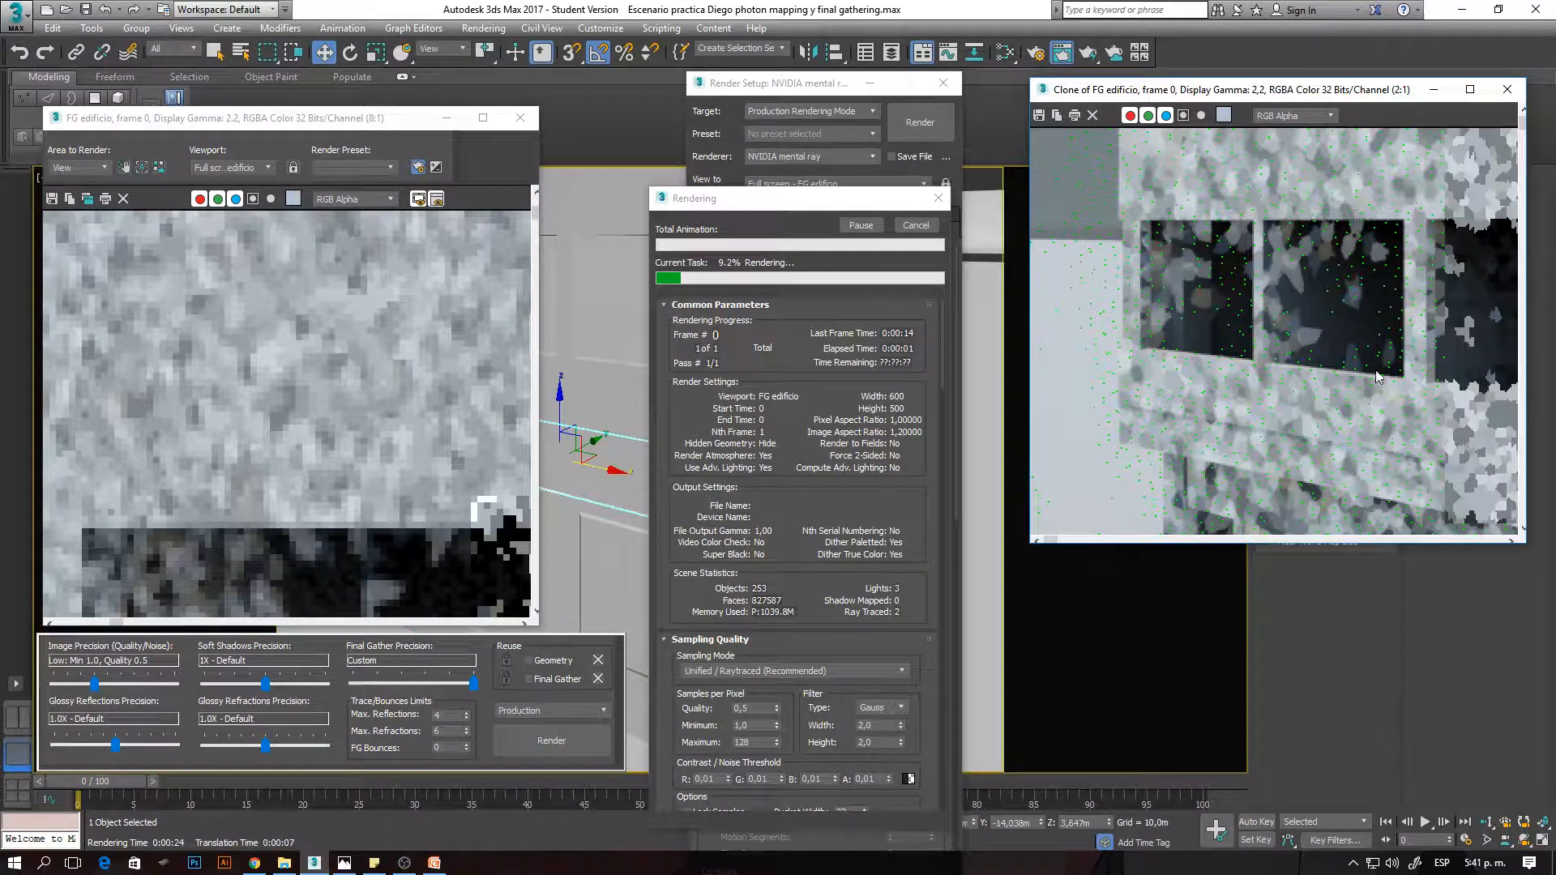
- Stop the running building render and place its frame window side by side with the cloned render
click(927, 227)
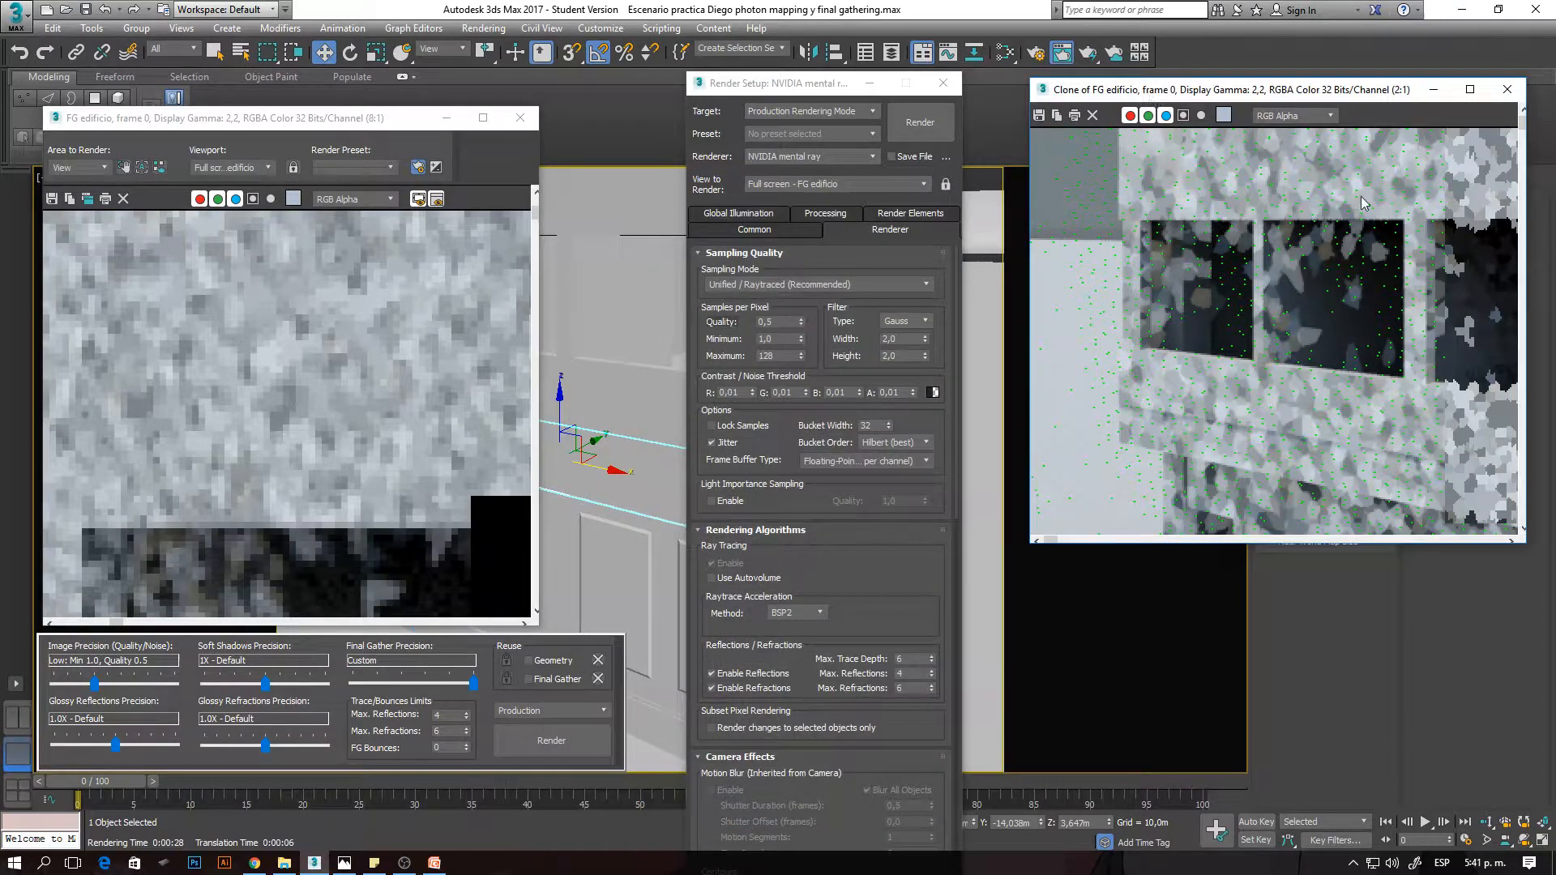
key(super+Right)
drag(389, 125, 2, 243)
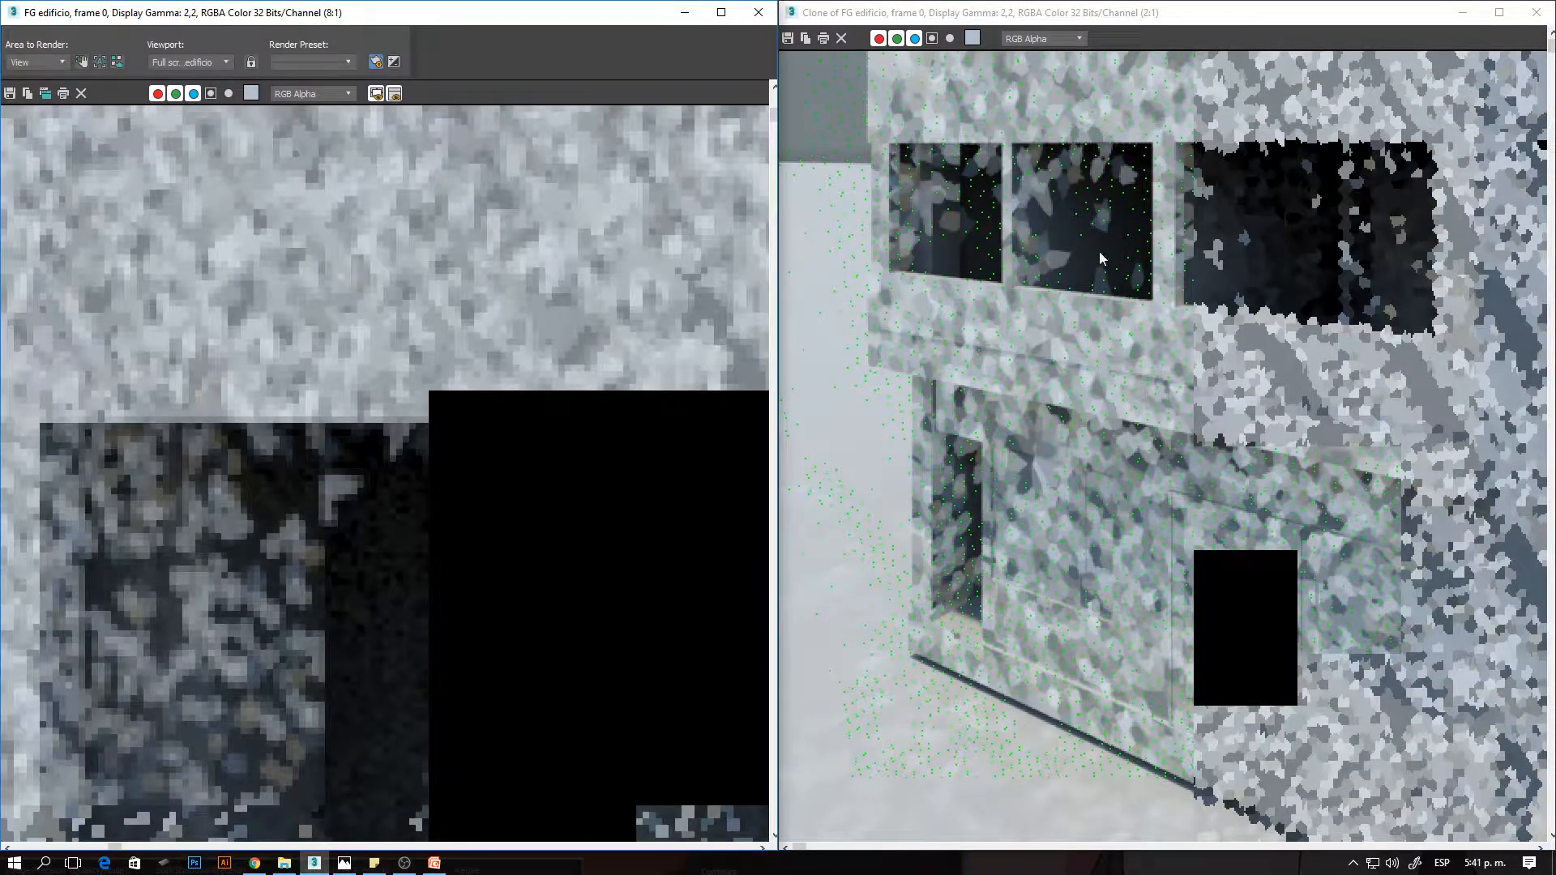
- Compare the Final Gather points and blotches around the upper windows in the clone and the Unified-sampled render
scroll(1099, 251, down, 1)
scroll(965, 202, up, 2)
click(1012, 345)
scroll(1000, 300, down, 1)
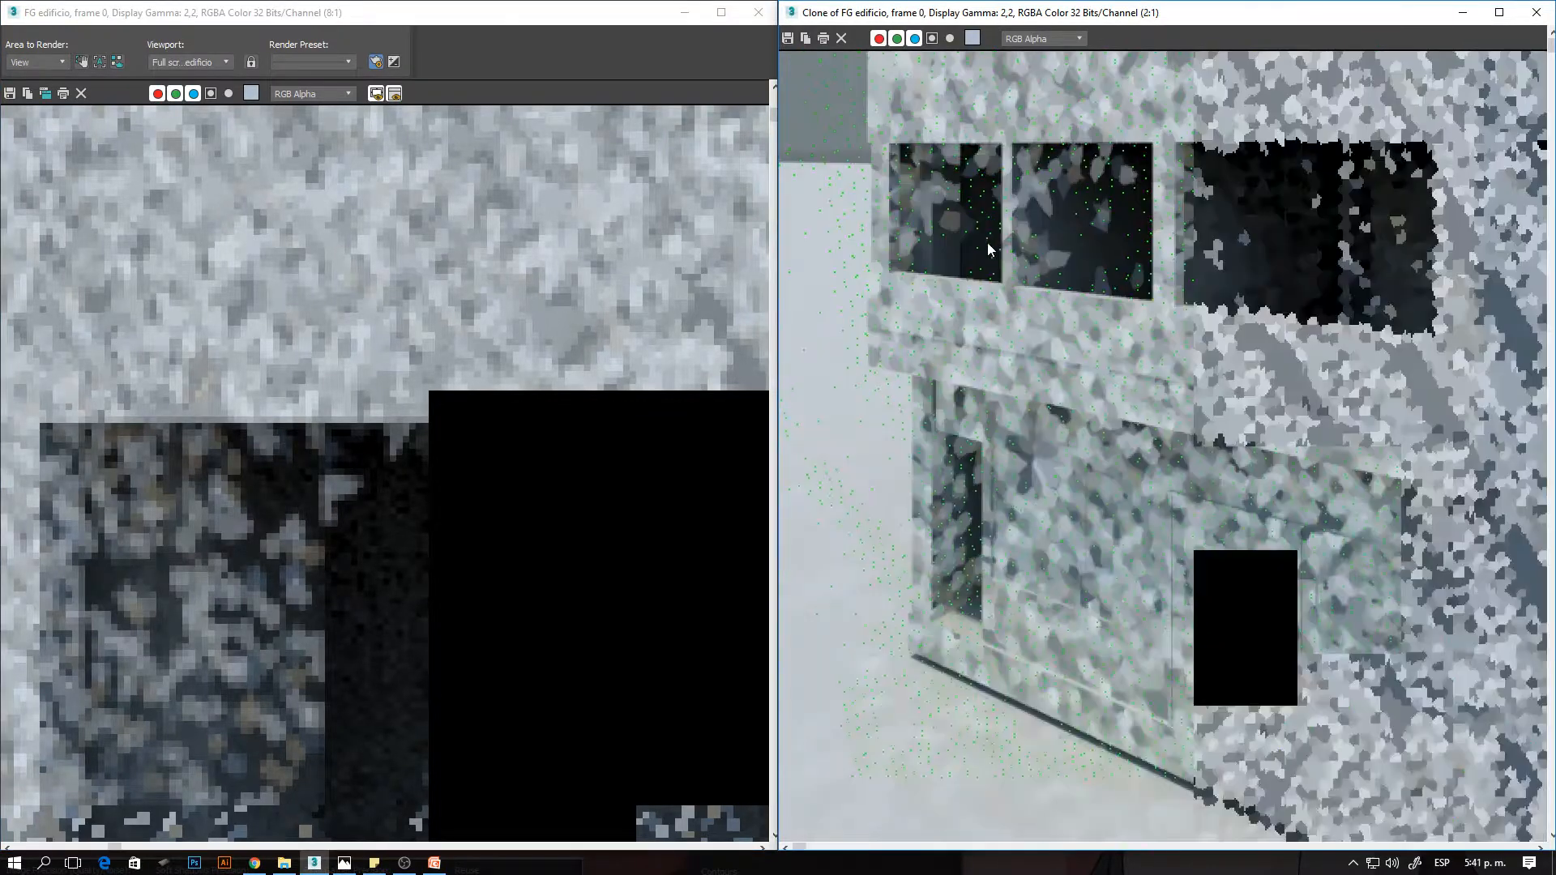
scroll(1003, 364, up, 1)
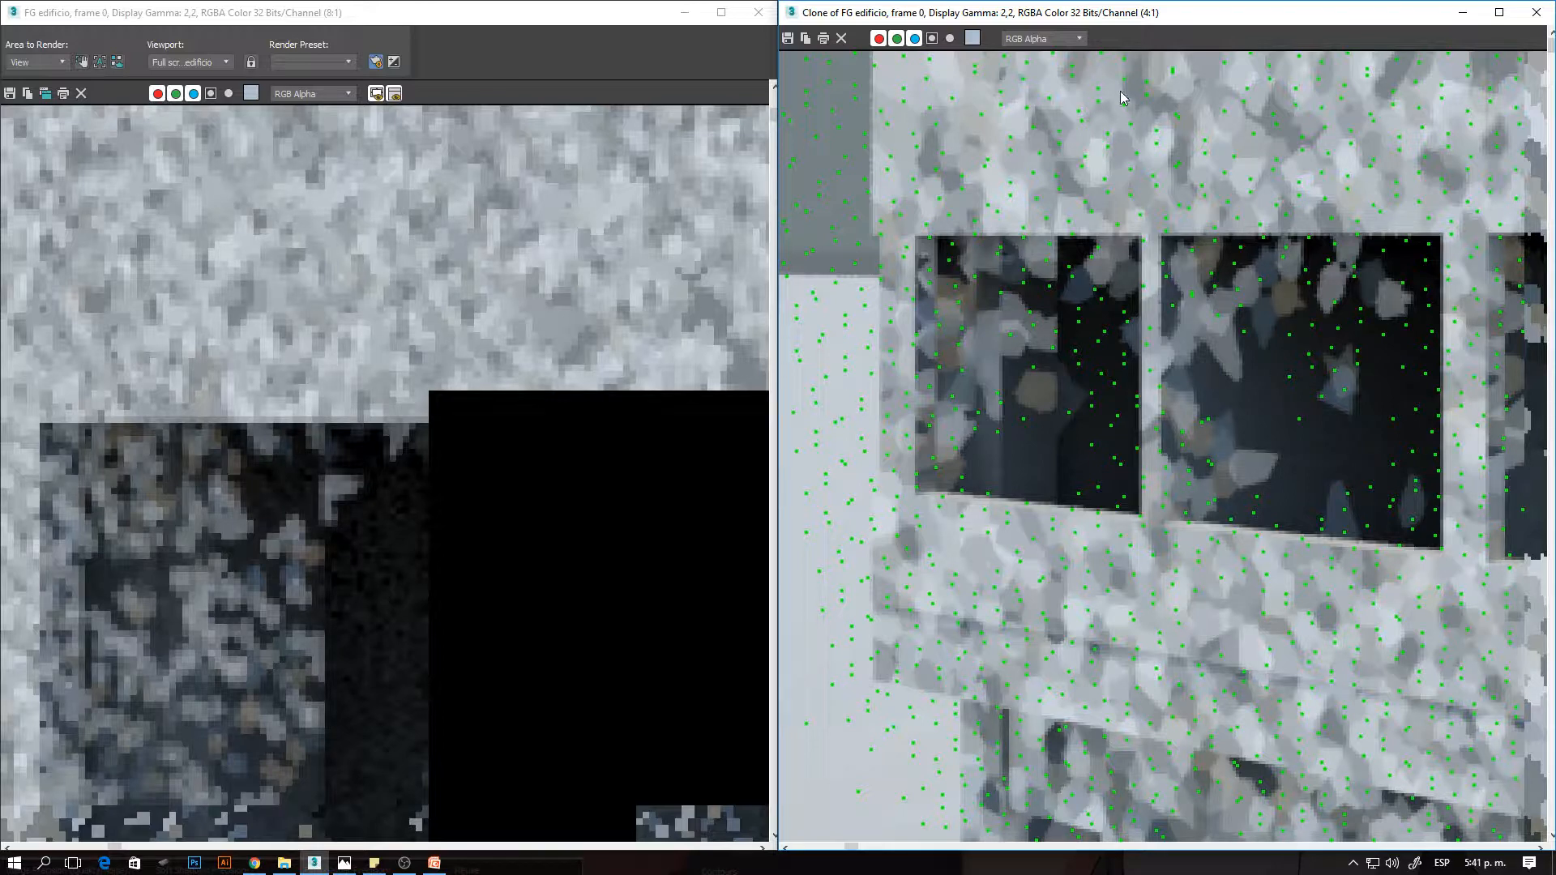
scroll(470, 280, down, 2)
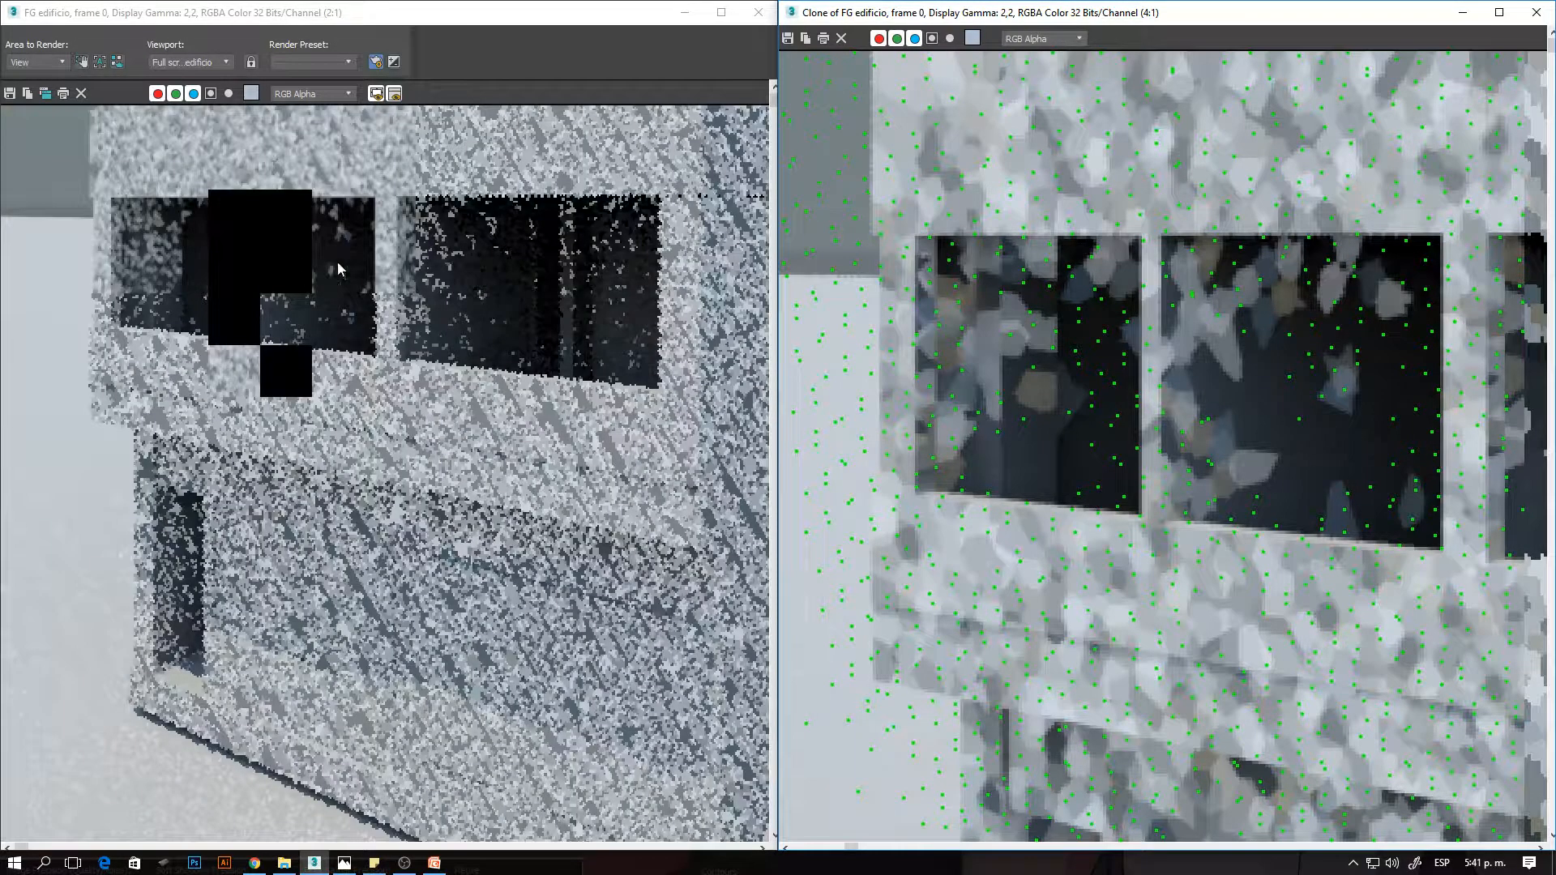
- Close both render windows and set the Rays per FG Point to 50 in the Final Gathering settings
click(1535, 18)
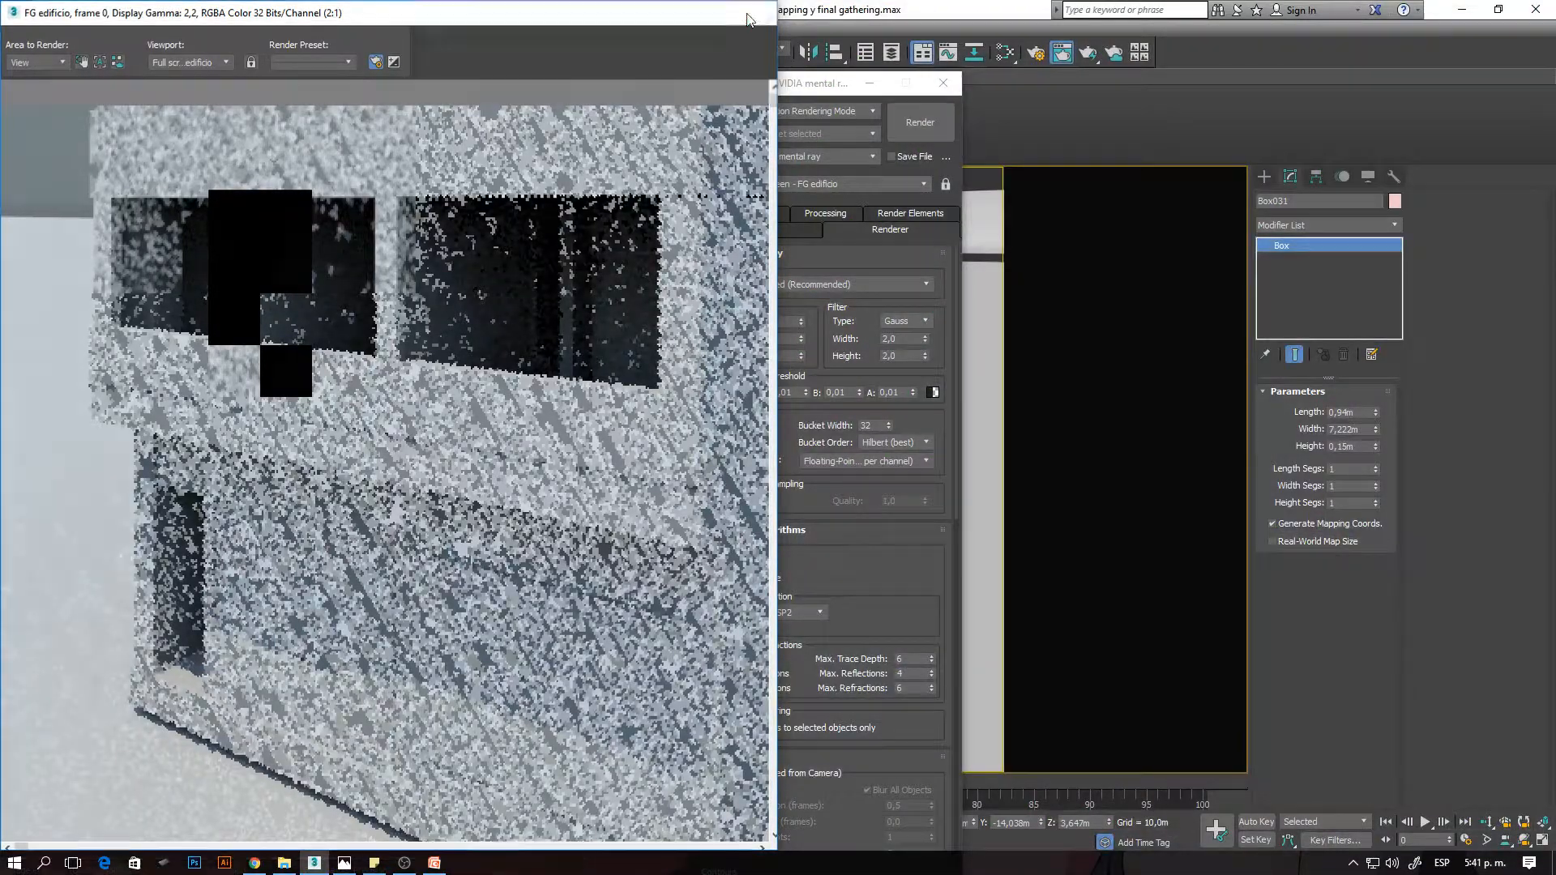
click(758, 12)
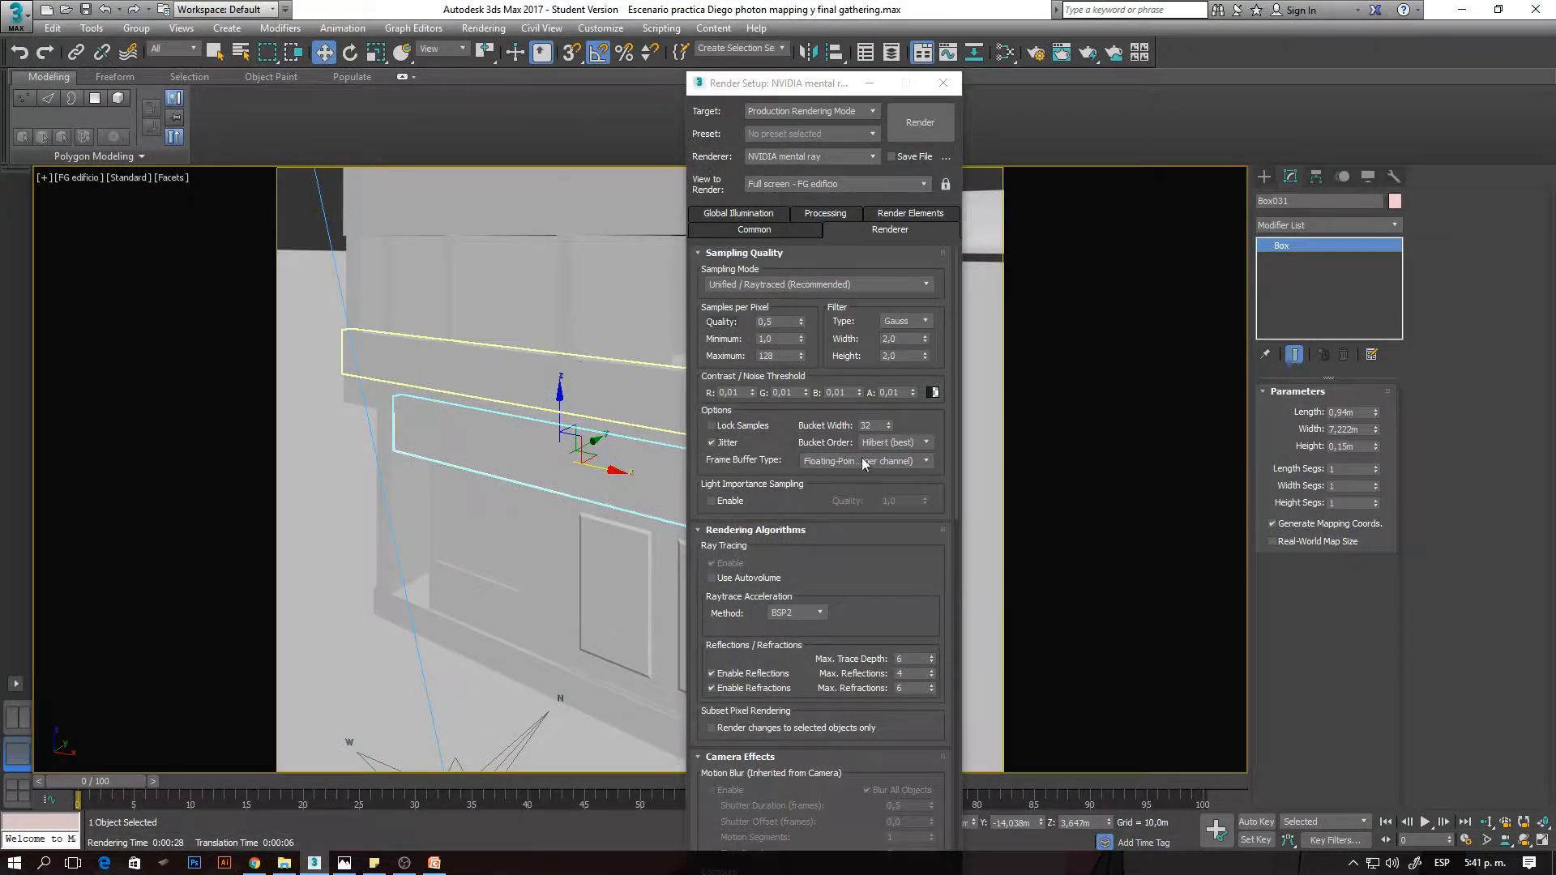
click(748, 216)
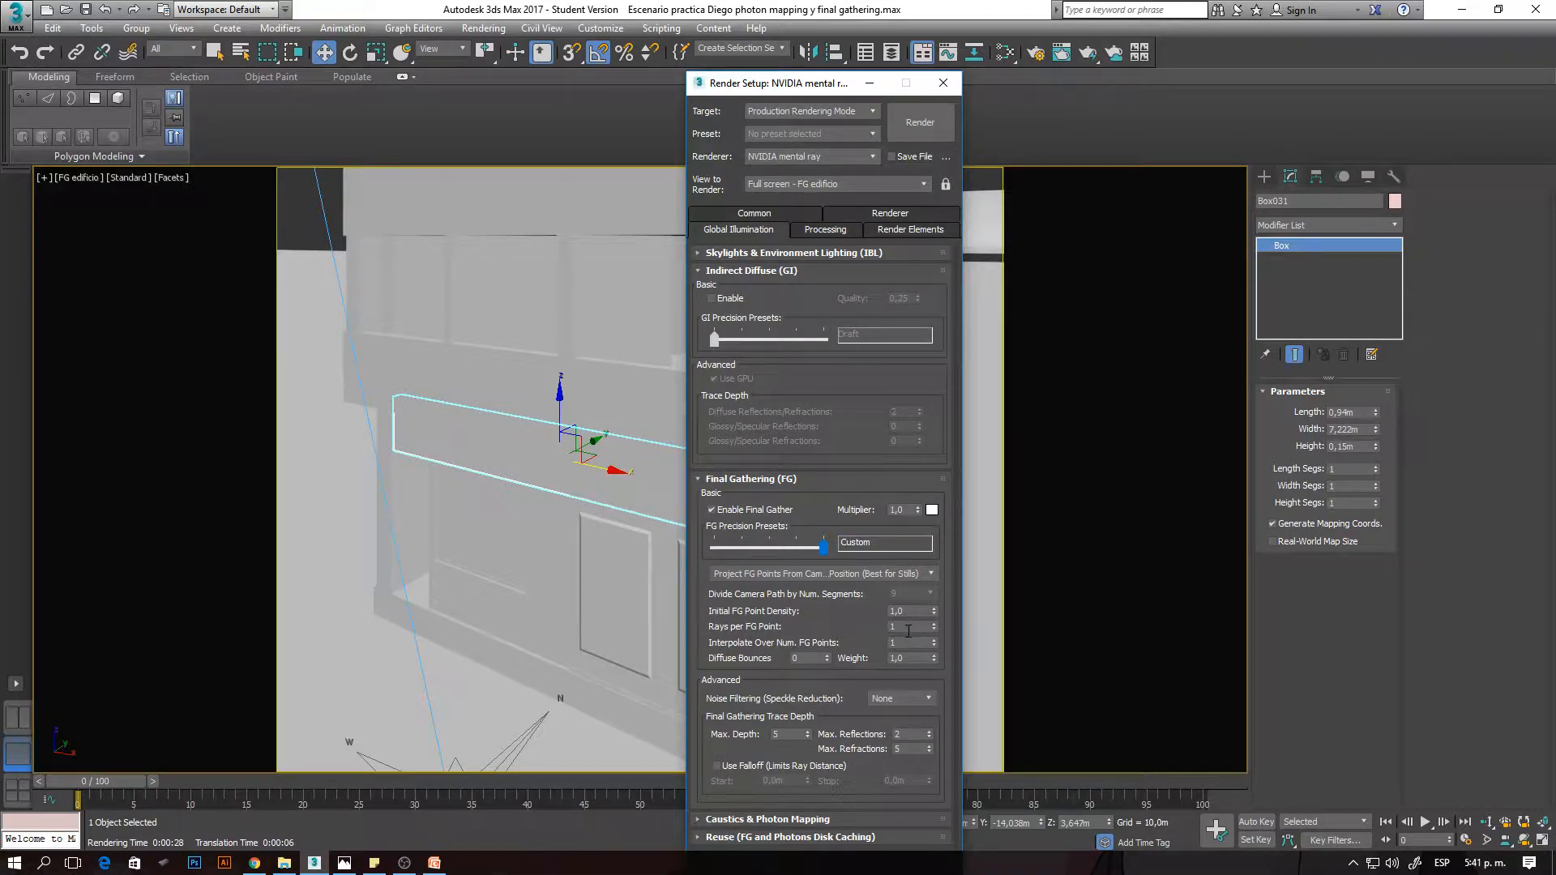
double_click(909, 628)
- Review the final gathering process diagram in Photos against the Final Gathering settings, and return to 3ds Max
click(345, 862)
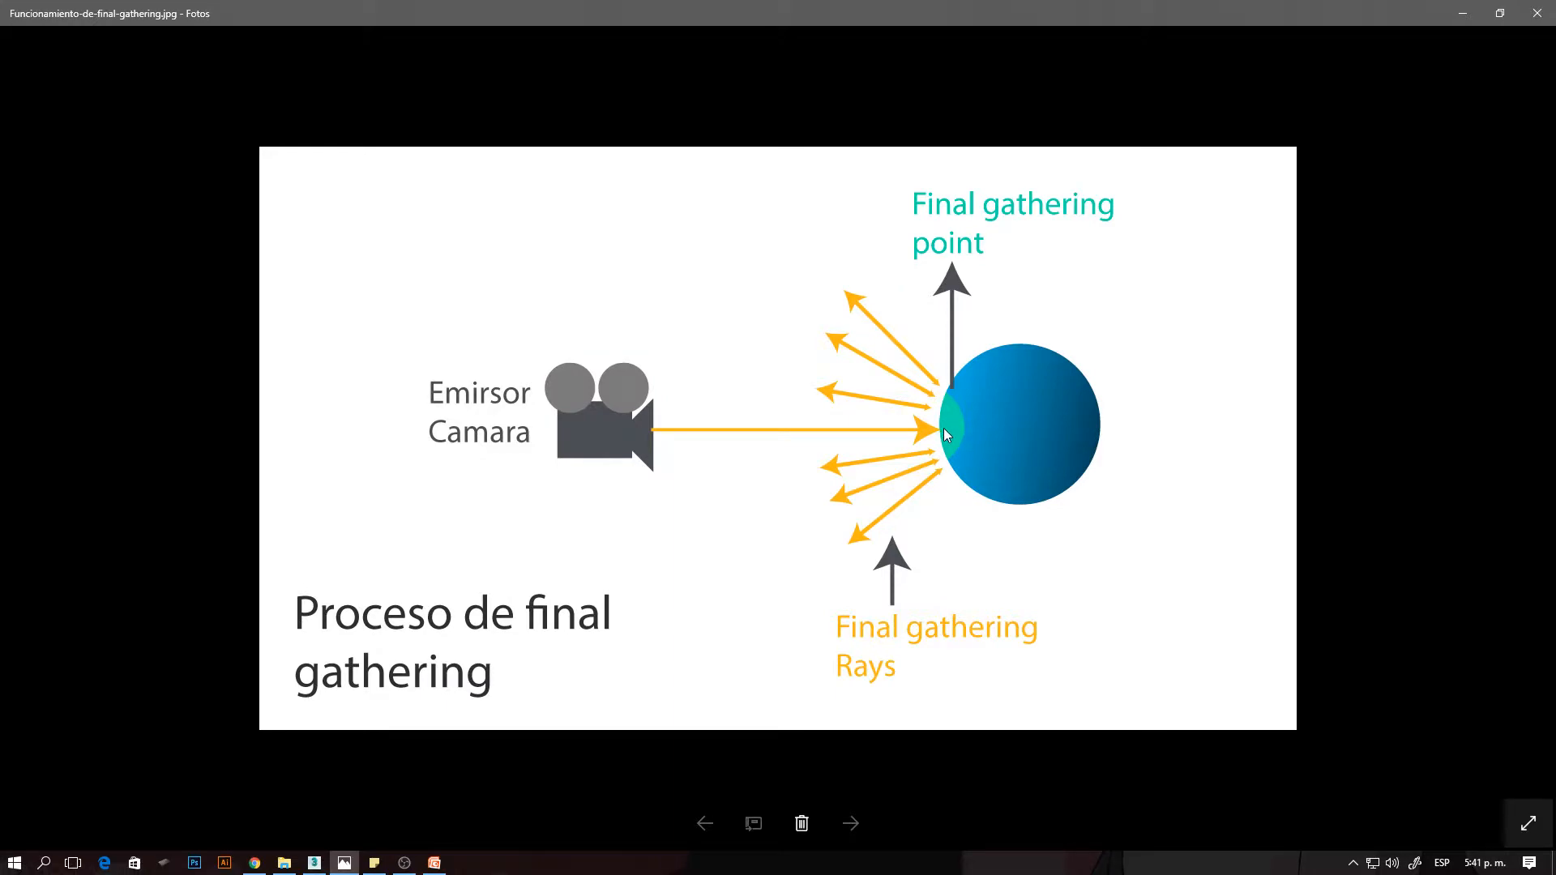
key(alt+Tab)
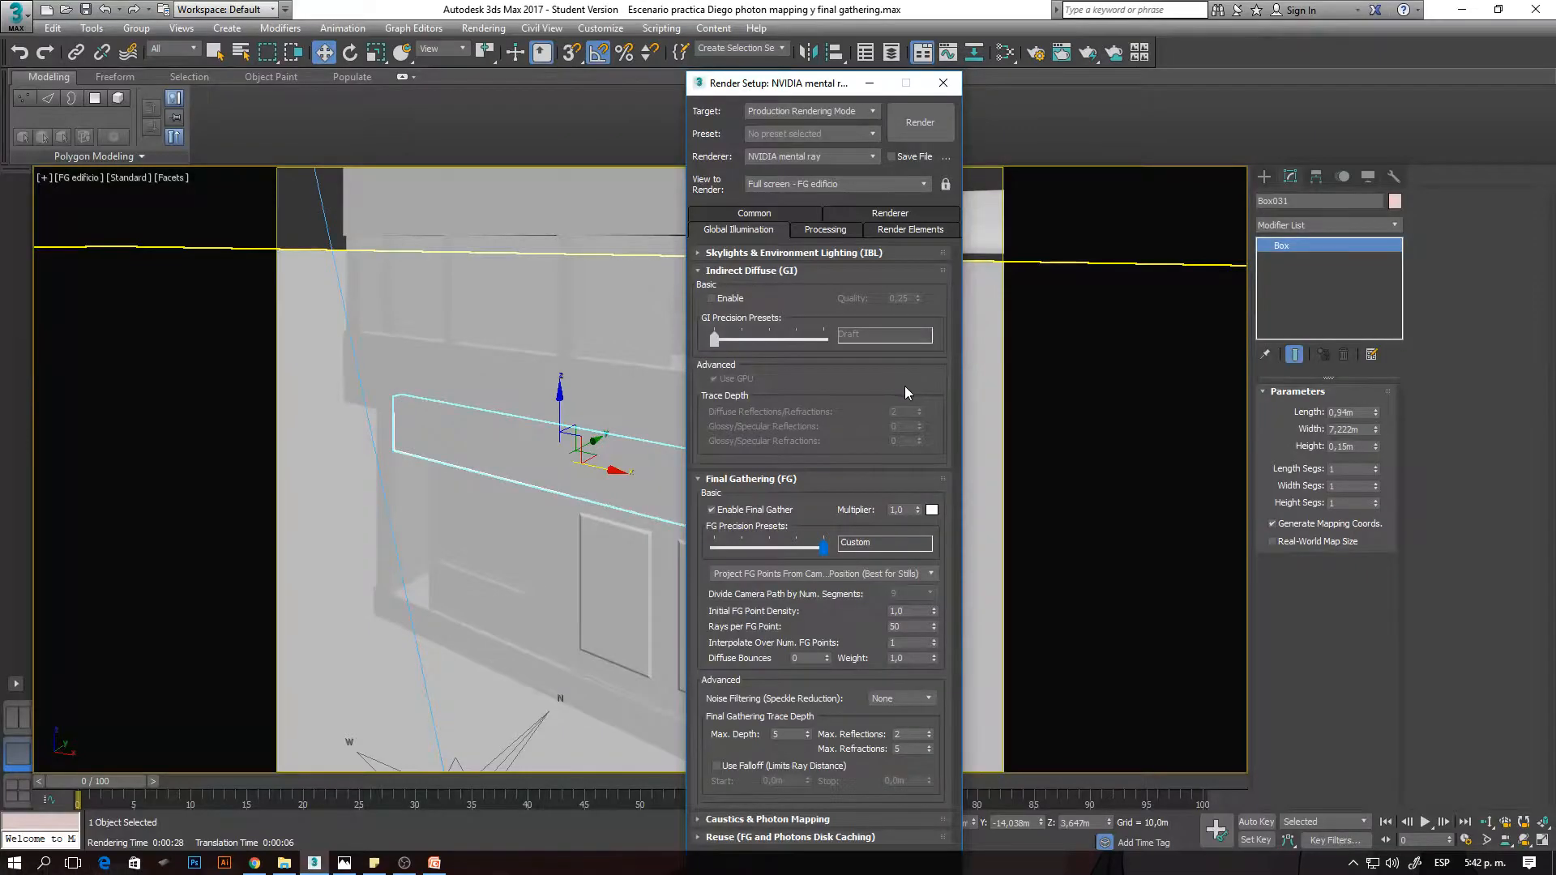
key(alt+Tab)
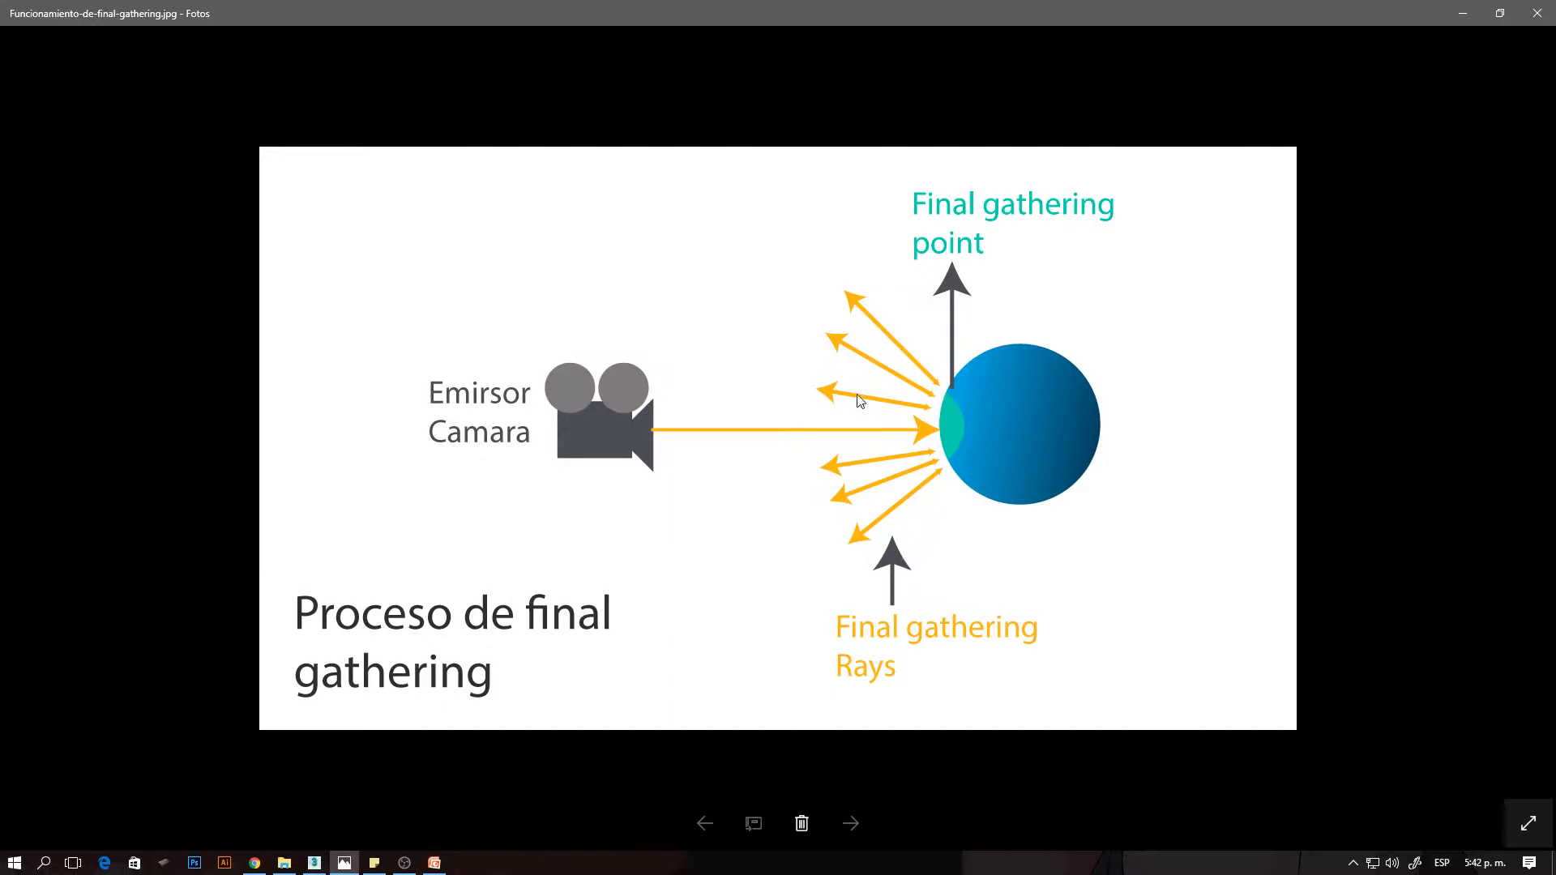
key(alt+Tab)
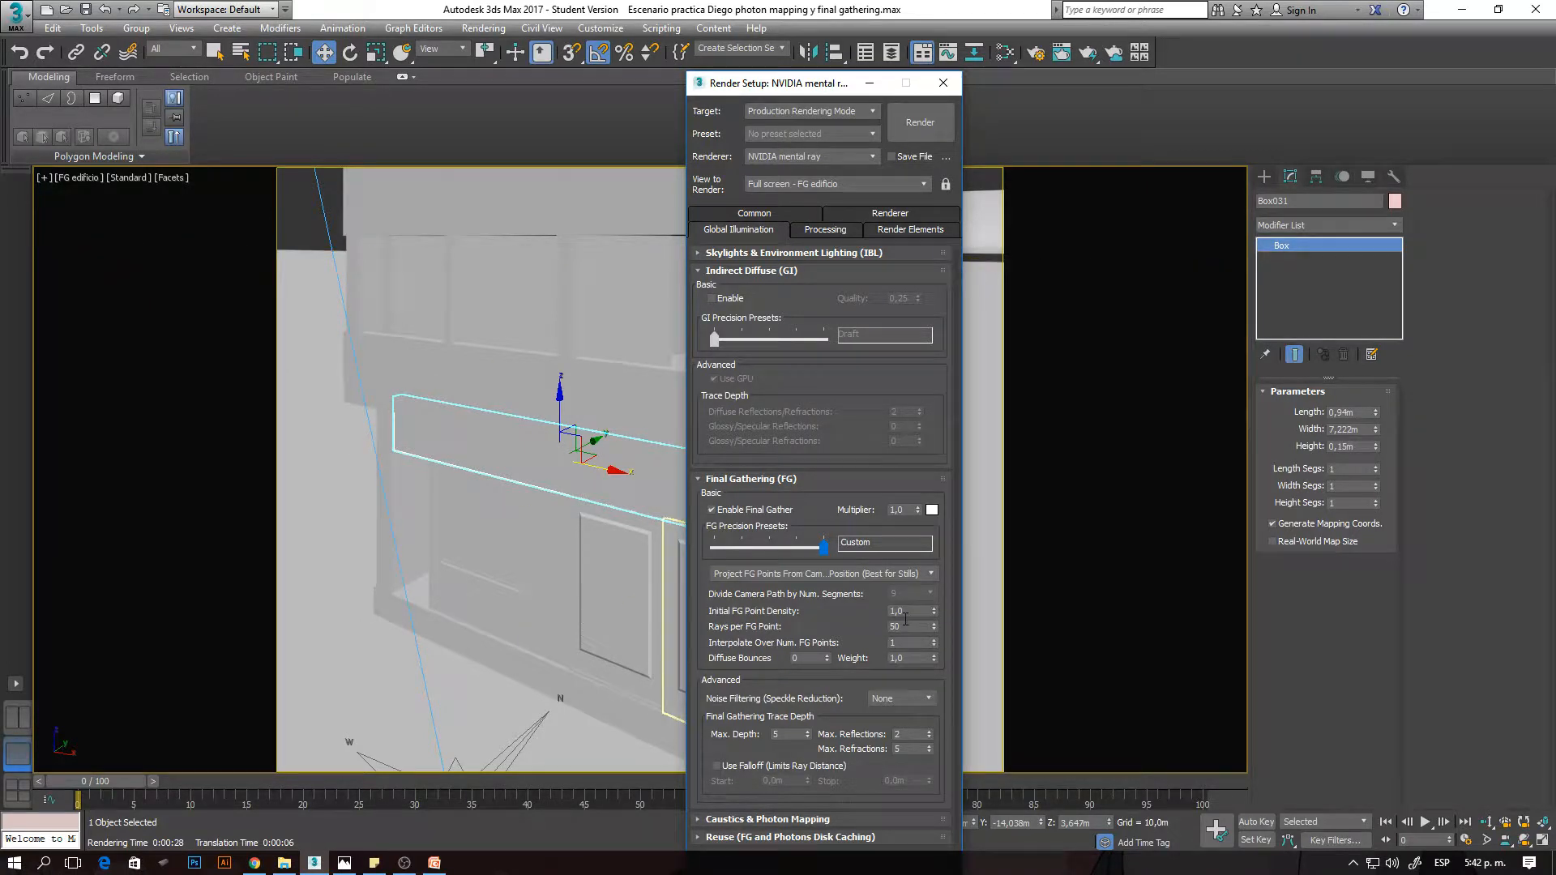
- Render the FG edificio view with 50 rays per FG point and move the frame window clear of the screen edge
click(335, 493)
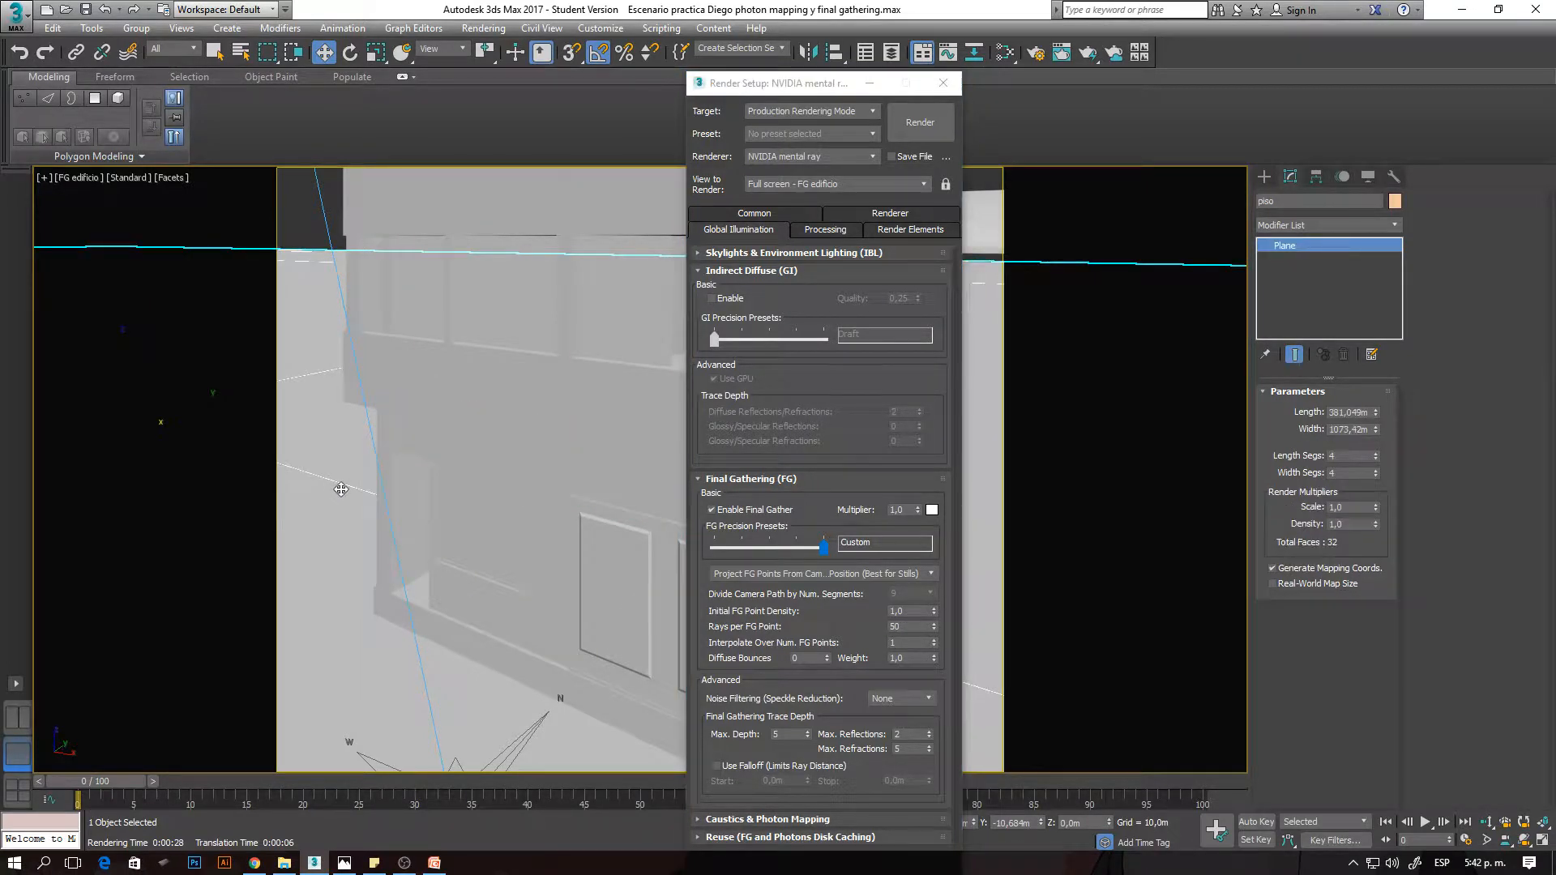
key(shift+q)
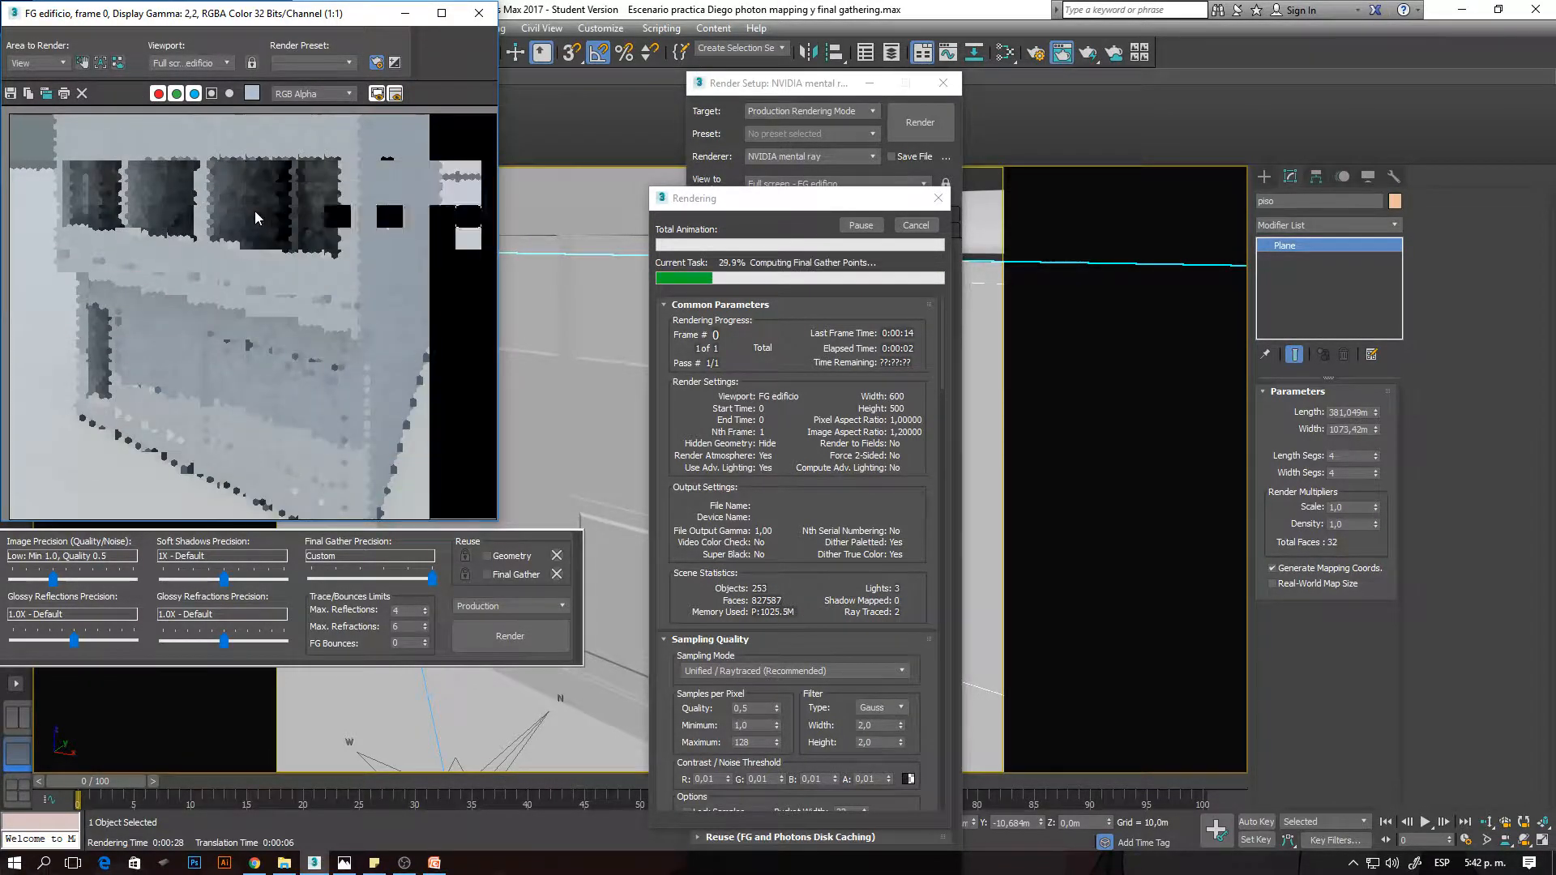
drag(235, 14, 314, 156)
- Examine the building's facade and upper windows while the Final Gather points are being computed
scroll(155, 287, up, 1)
scroll(155, 288, up, 1)
scroll(155, 288, down, 1)
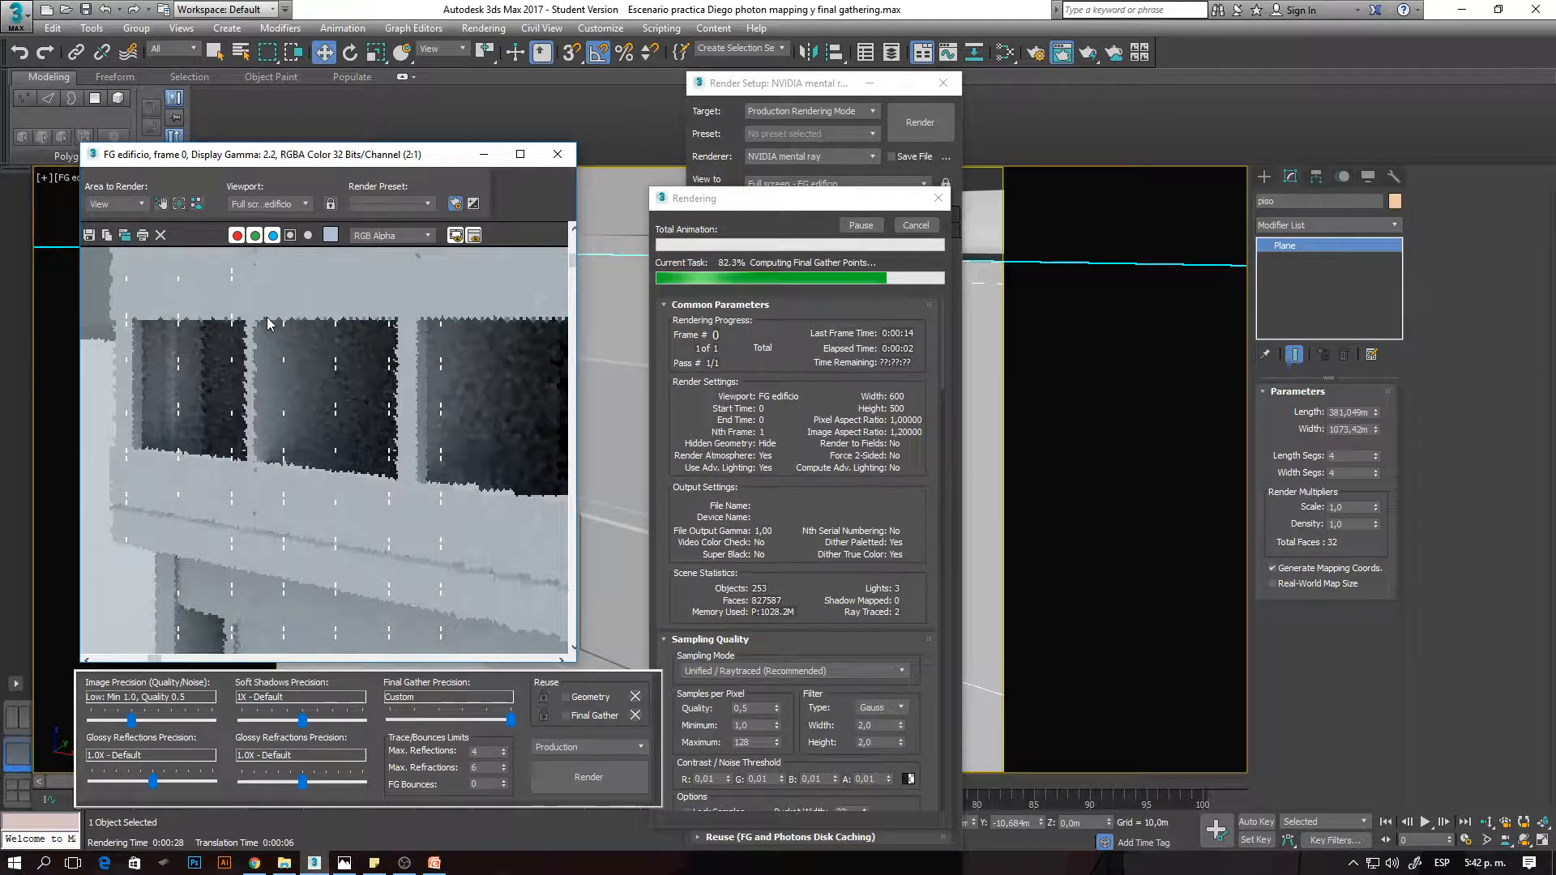
scroll(274, 375, down, 1)
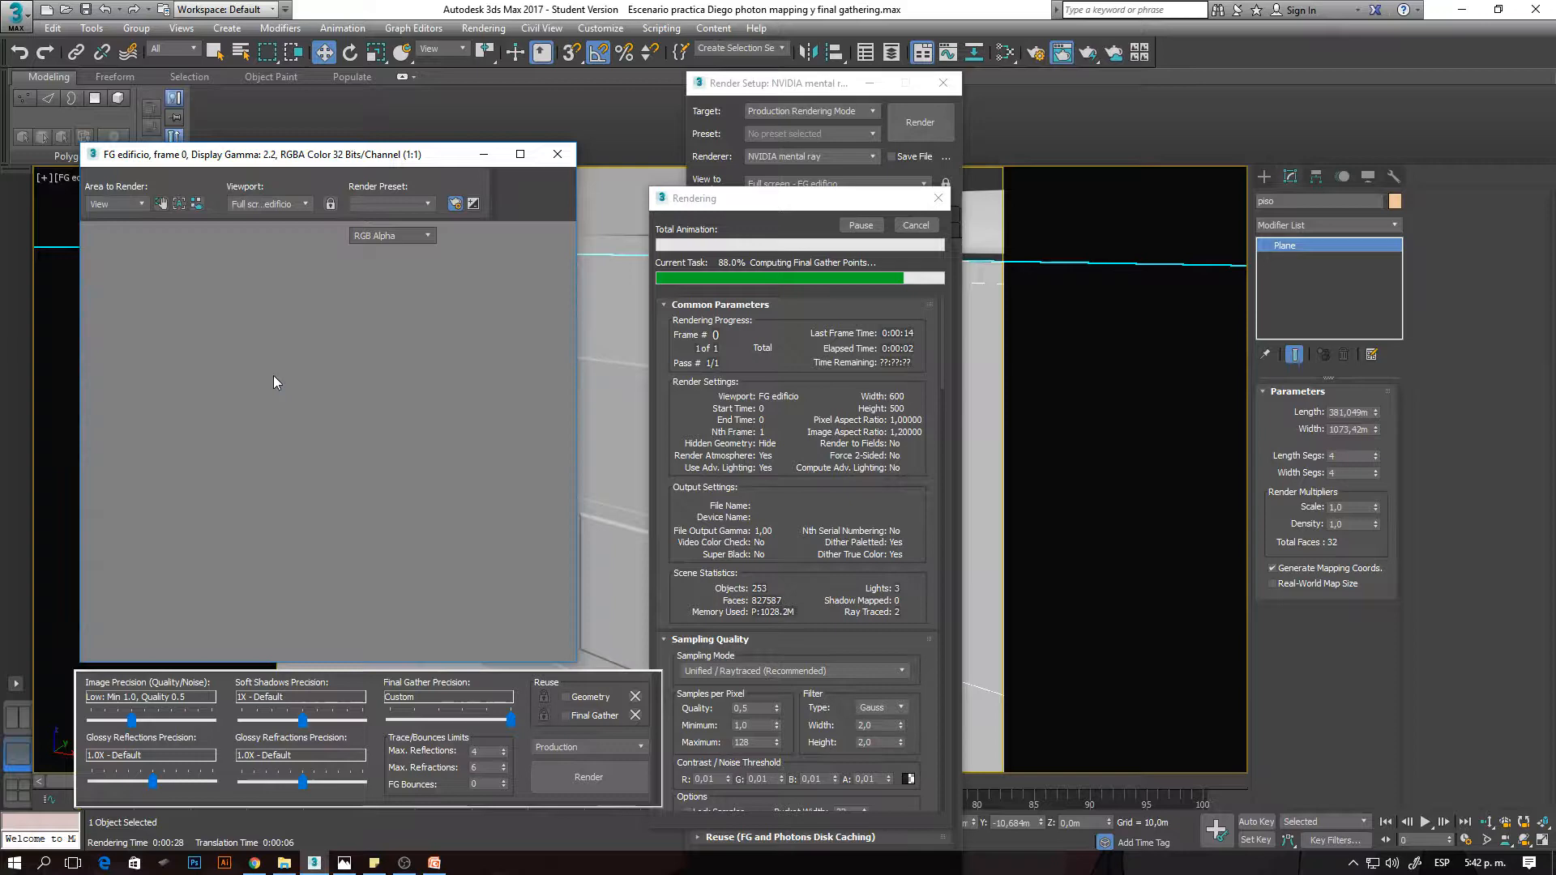
scroll(138, 275, up, 2)
scroll(242, 339, down, 2)
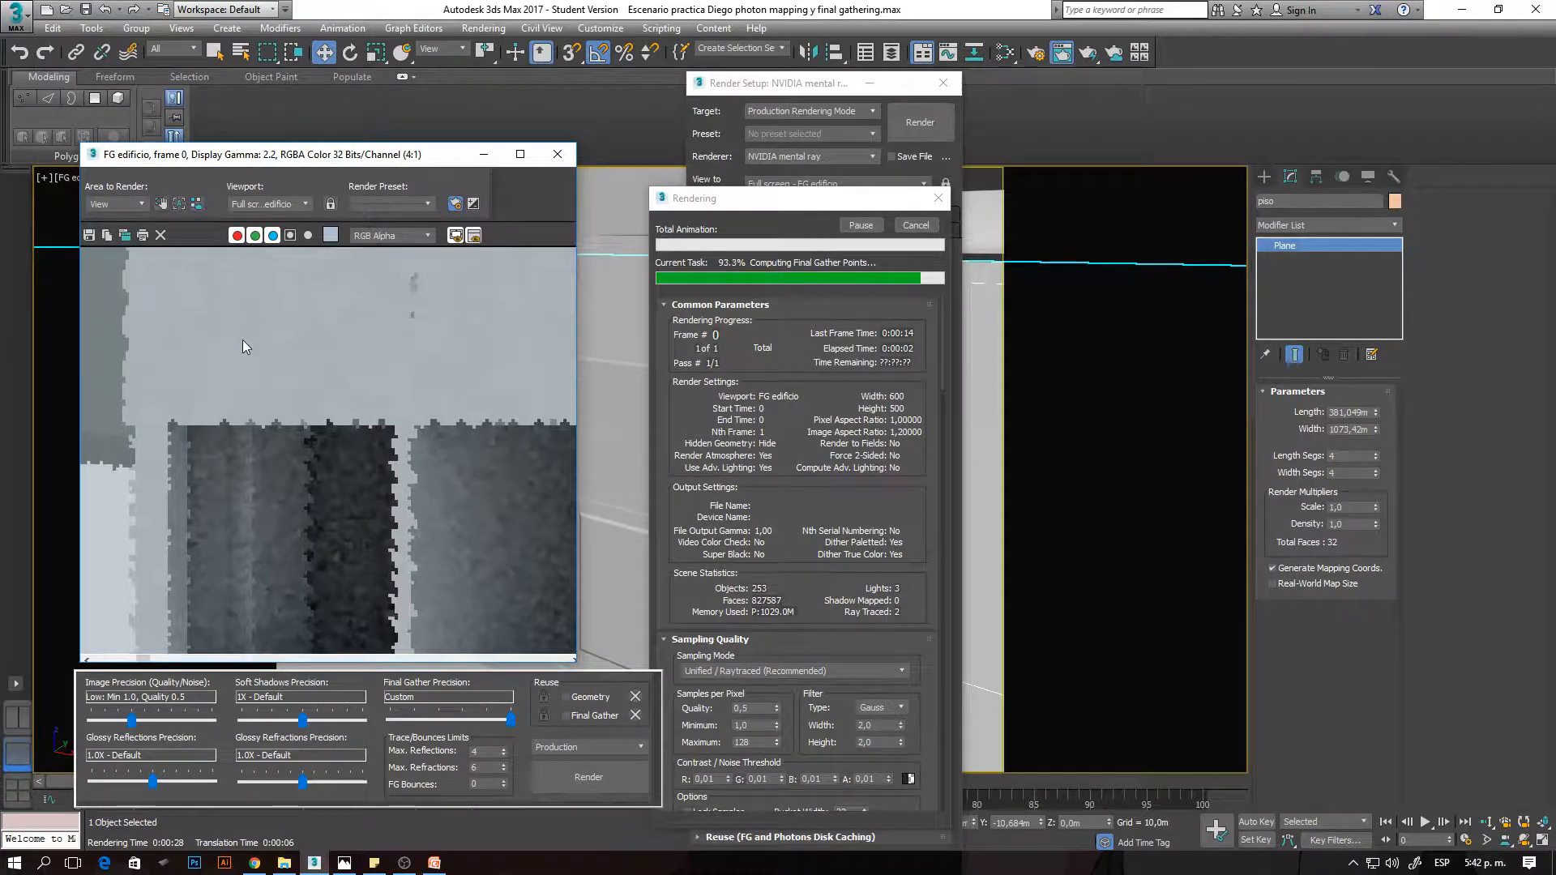
- Bring the Final Gathering settings into view and check the upper wall's noise up close against the rays value
click(774, 81)
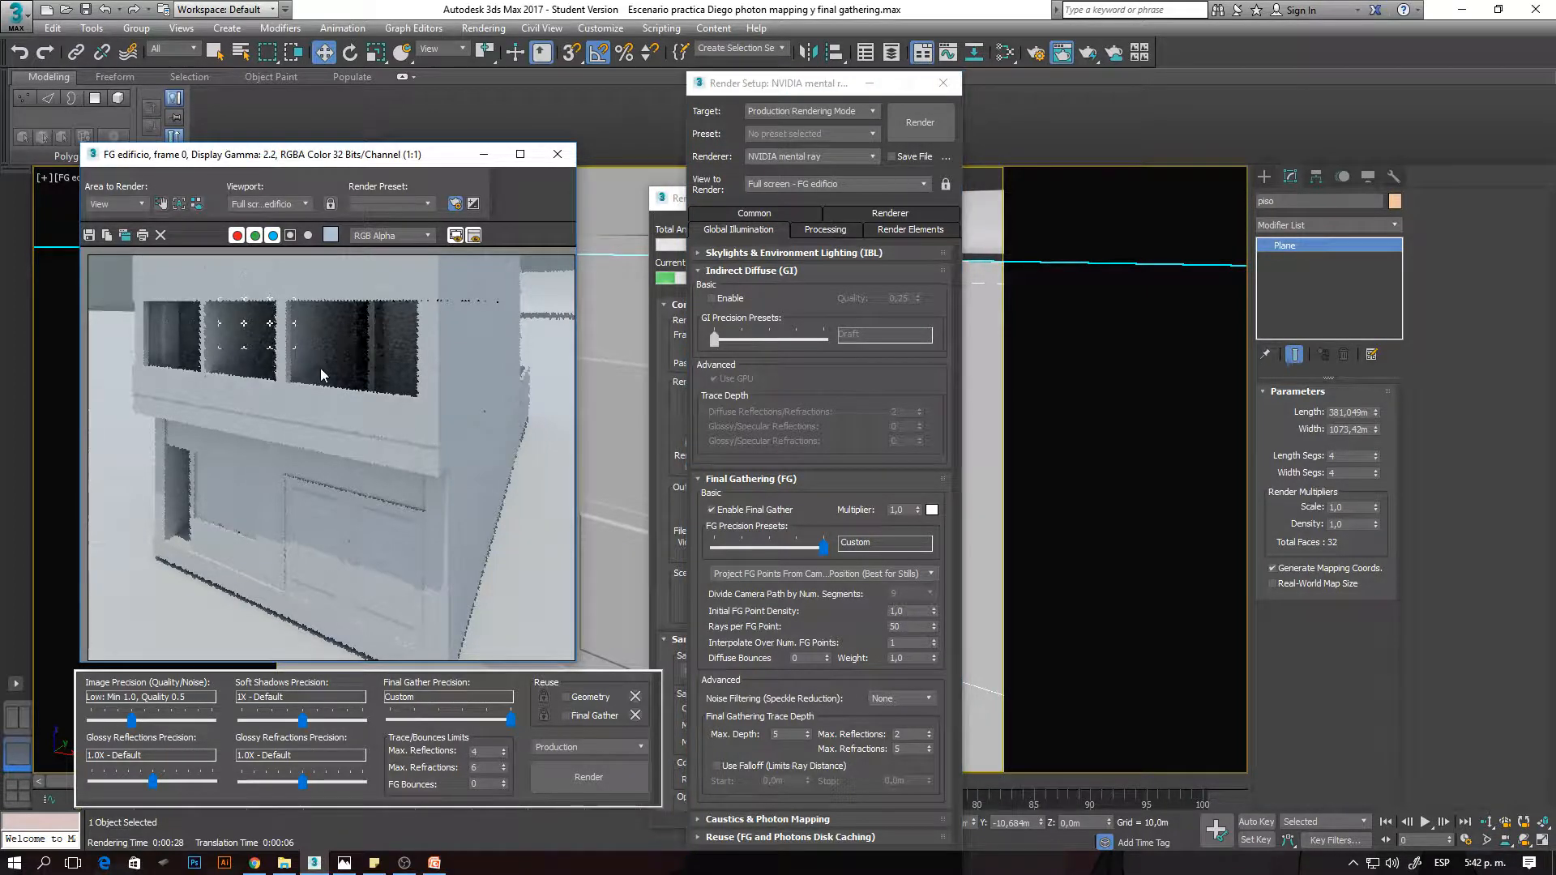
scroll(320, 368, up, 1)
scroll(245, 287, up, 2)
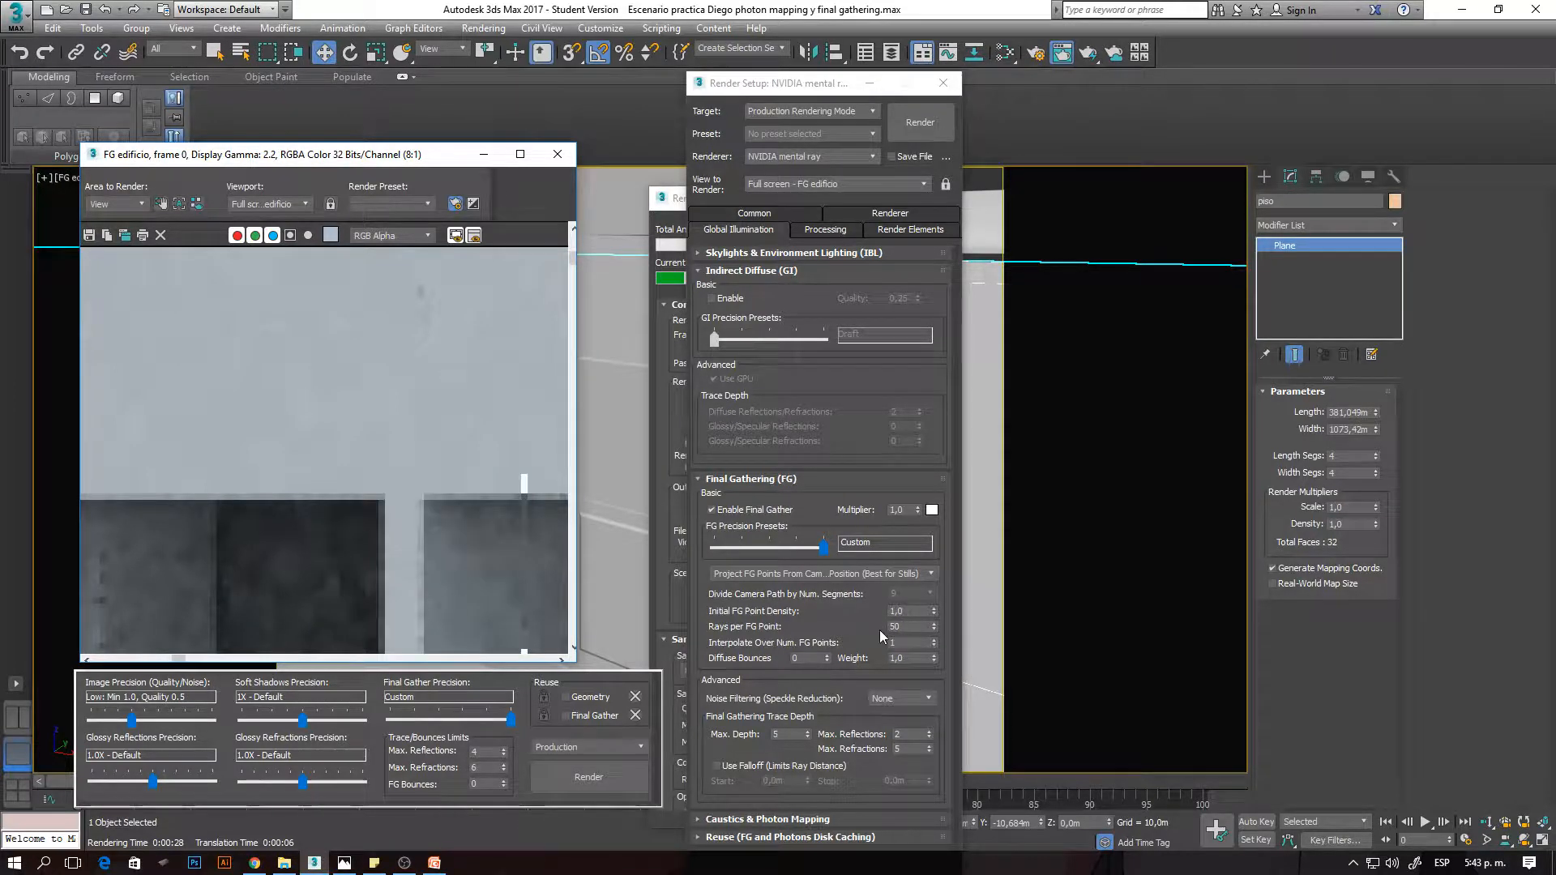
scroll(324, 421, down, 2)
scroll(222, 292, up, 2)
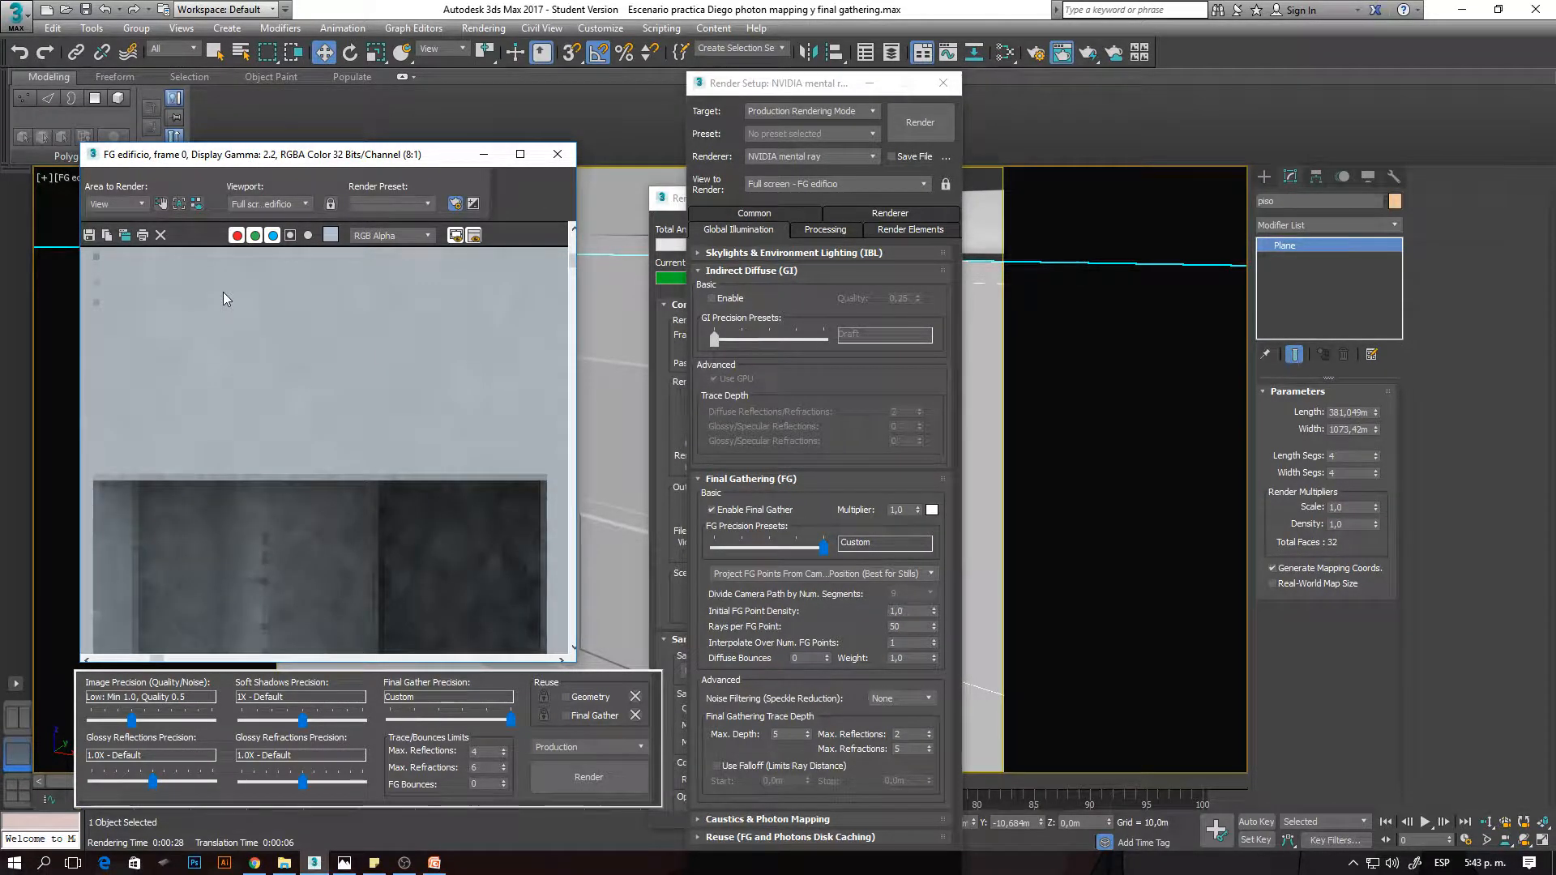
scroll(381, 289, down, 1)
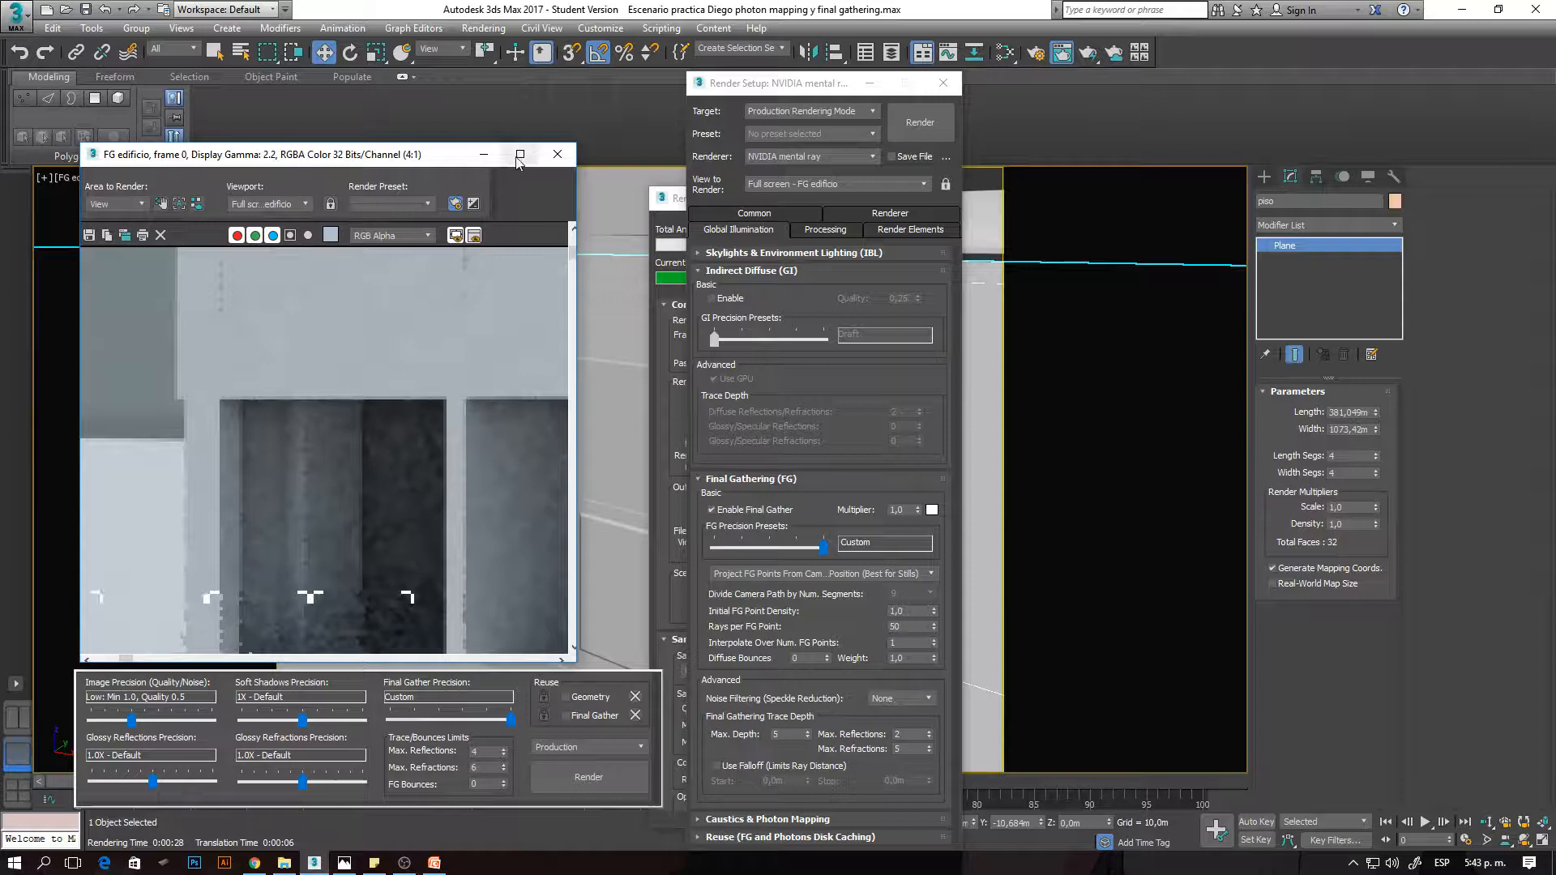
- Enlarge the rendered frame window and examine the wall surface above the upper windows
click(519, 154)
scroll(386, 196, down, 1)
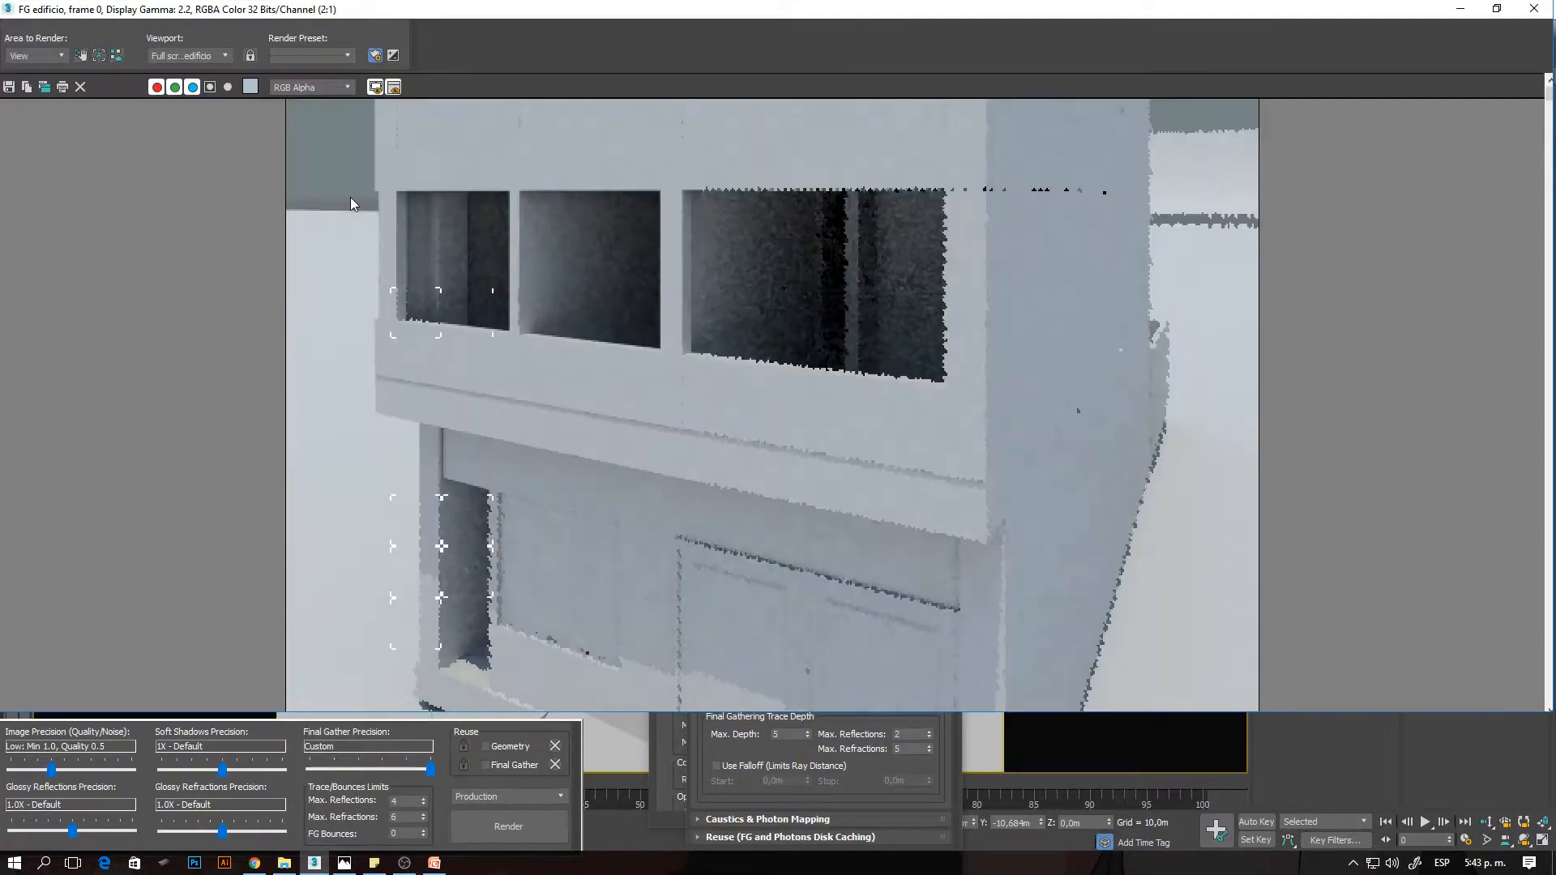
scroll(429, 157, up, 2)
middle_drag(429, 160, 546, 252)
middle_drag(549, 384, 646, 468)
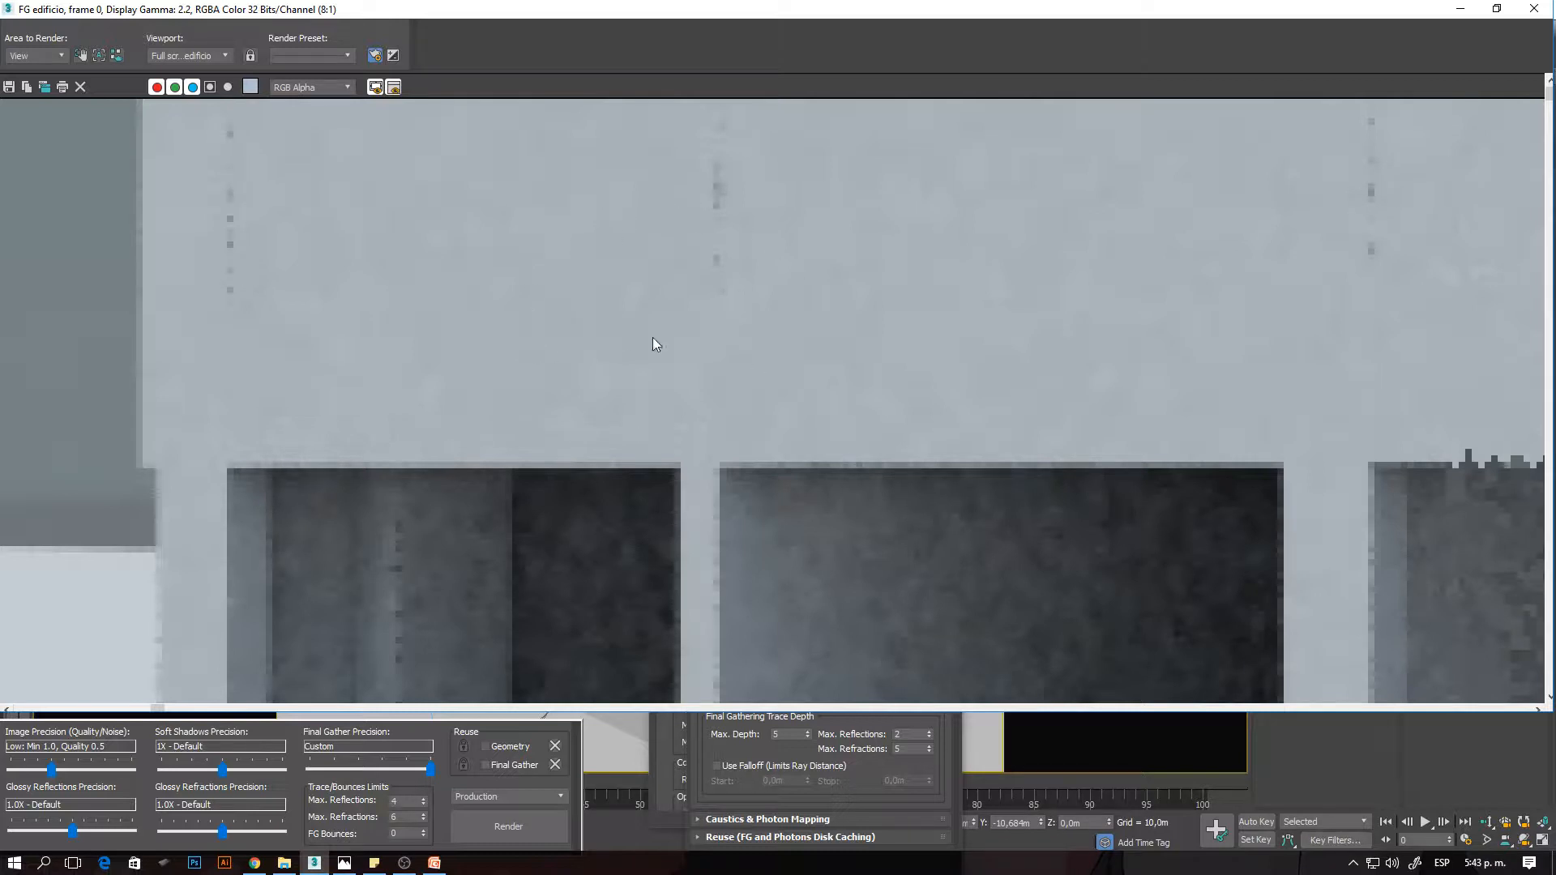
- Inspect the upper window interiors and sills up close for remaining Final Gather noise
scroll(639, 412, down, 2)
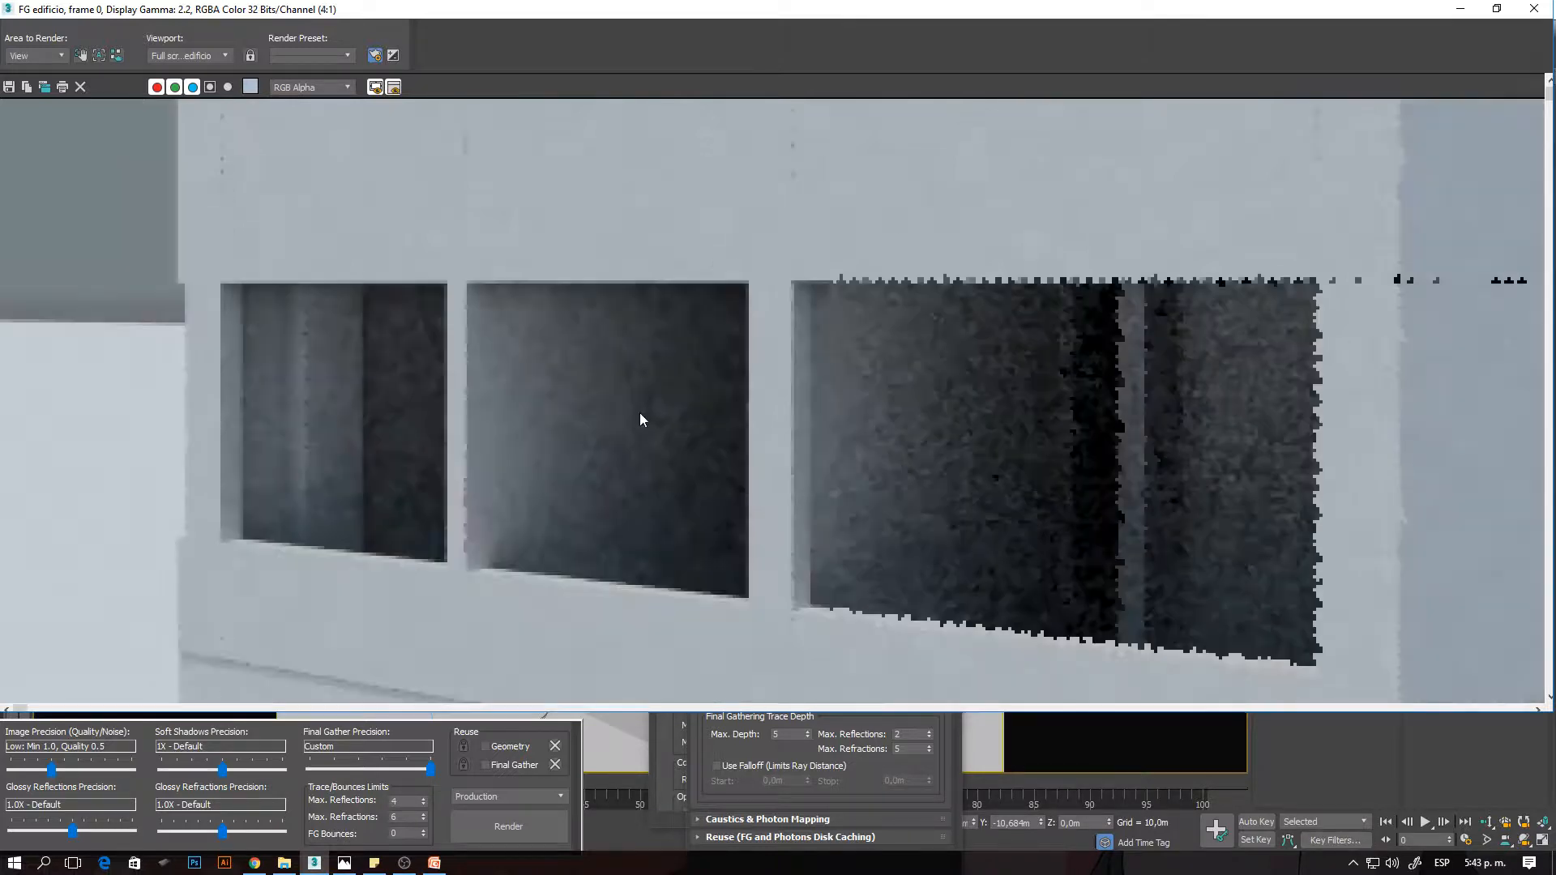
scroll(435, 310, up, 1)
scroll(788, 222, up, 1)
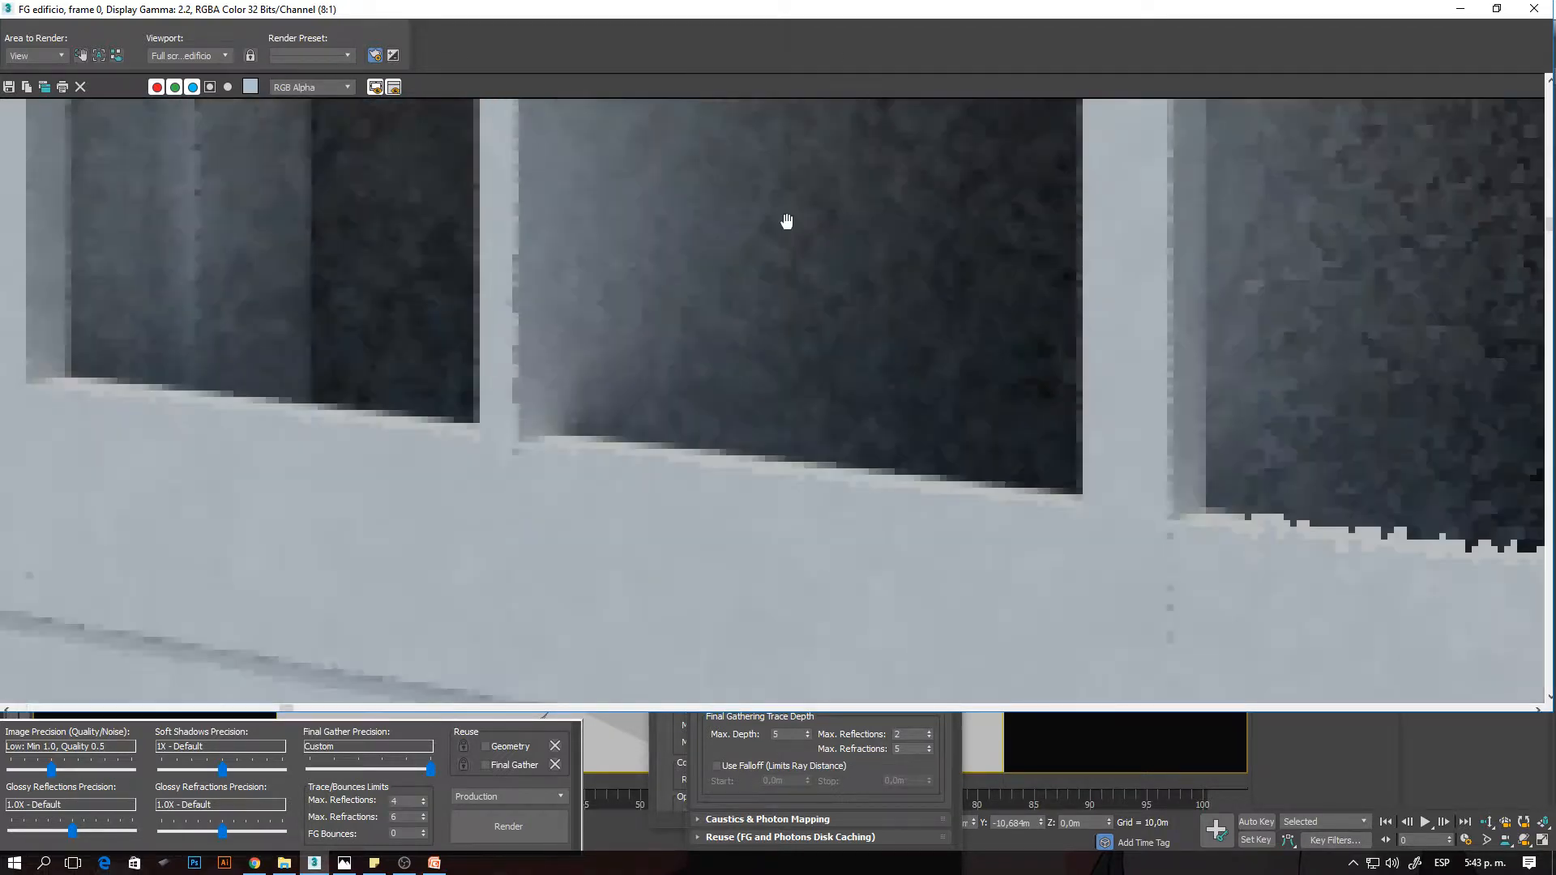
mouse_move(804, 321)
middle_down()
mouse_move(763, 306)
mouse_move(823, 362)
mouse_move(810, 334)
middle_up()
scroll(802, 269, down, 1)
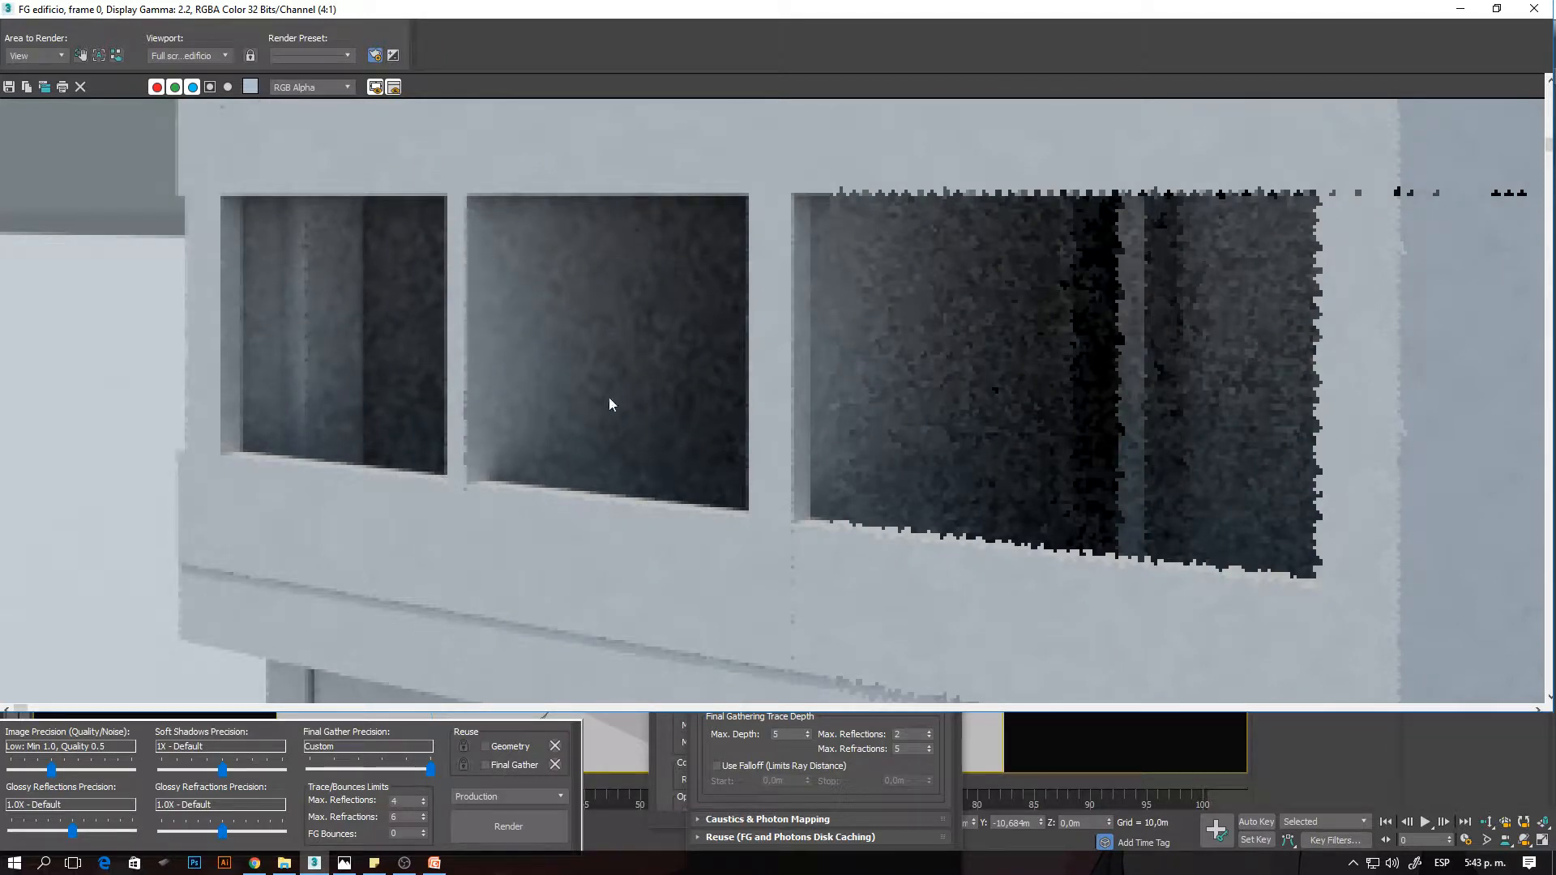
scroll(558, 250, up, 1)
scroll(620, 420, down, 2)
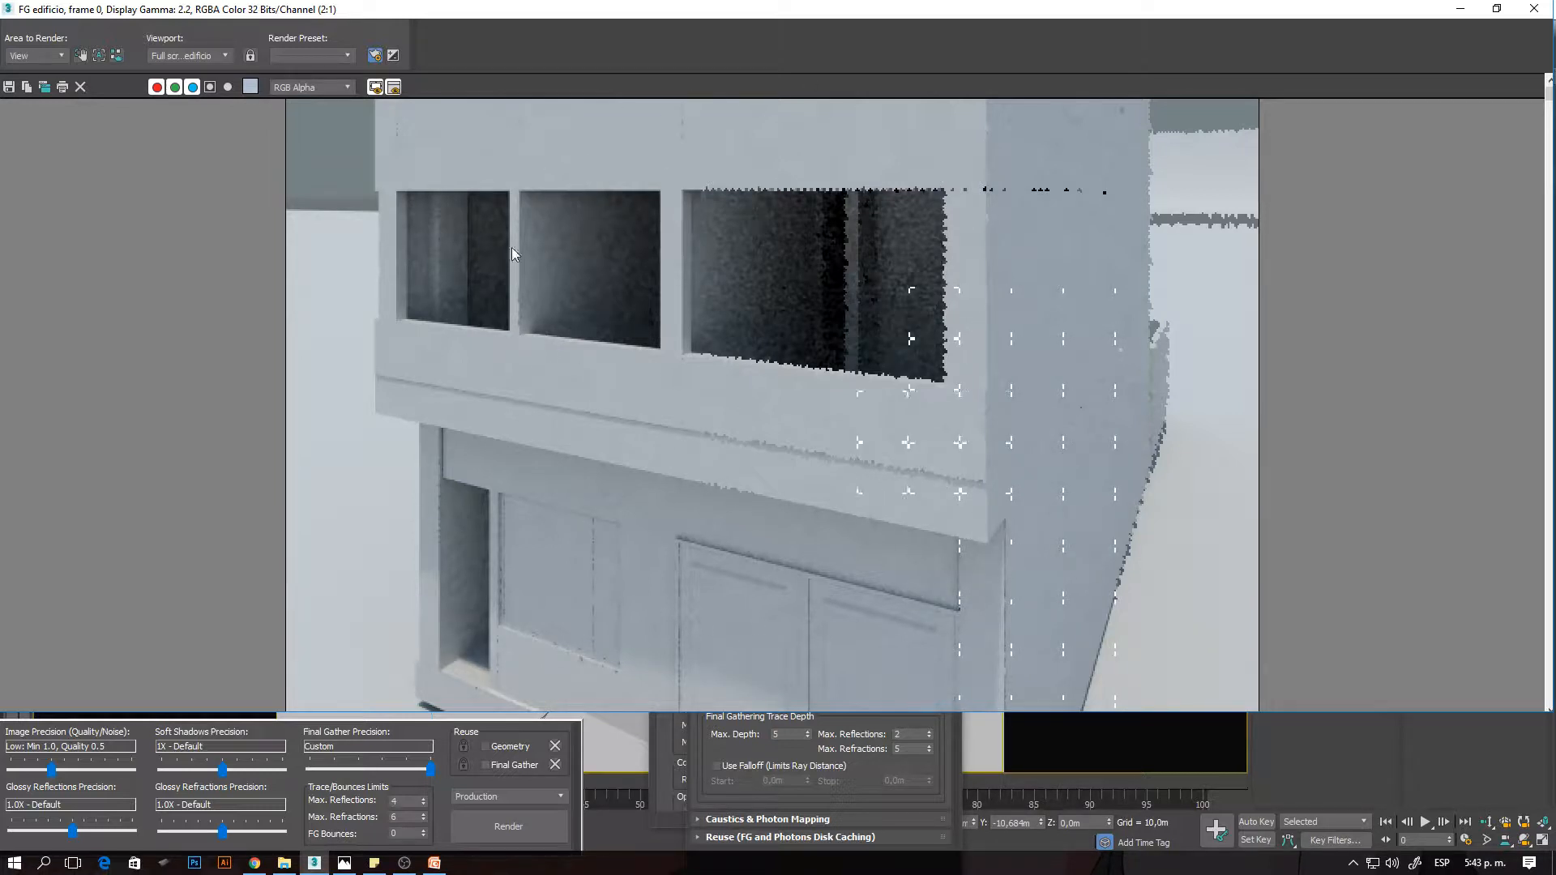
scroll(511, 245, up, 1)
scroll(509, 243, up, 1)
middle_drag(700, 290, 733, 405)
middle_drag(552, 348, 849, 331)
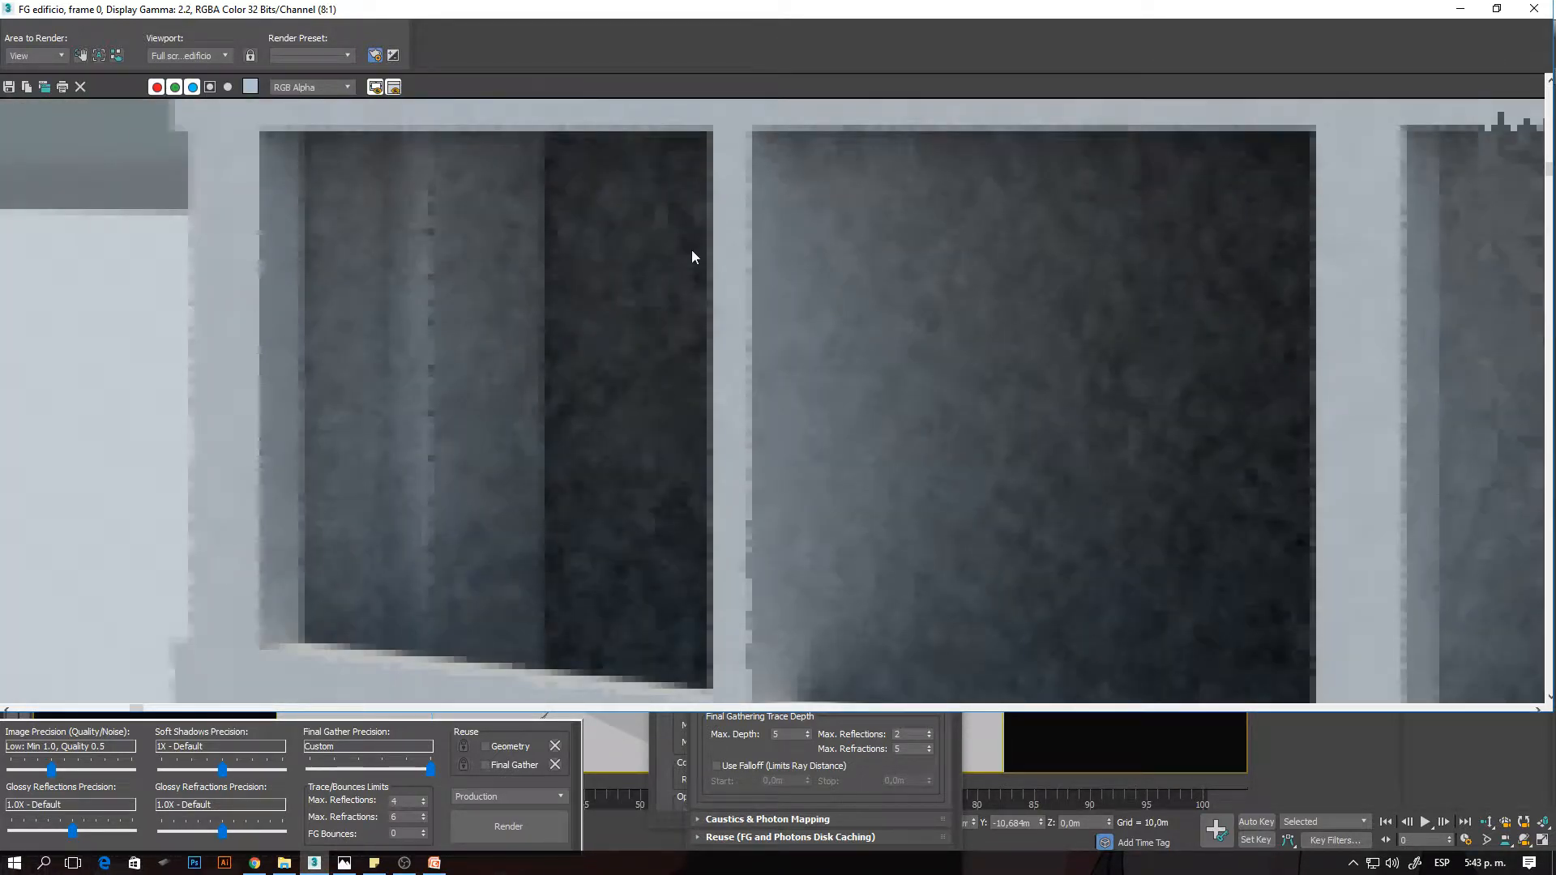
scroll(565, 372, down, 2)
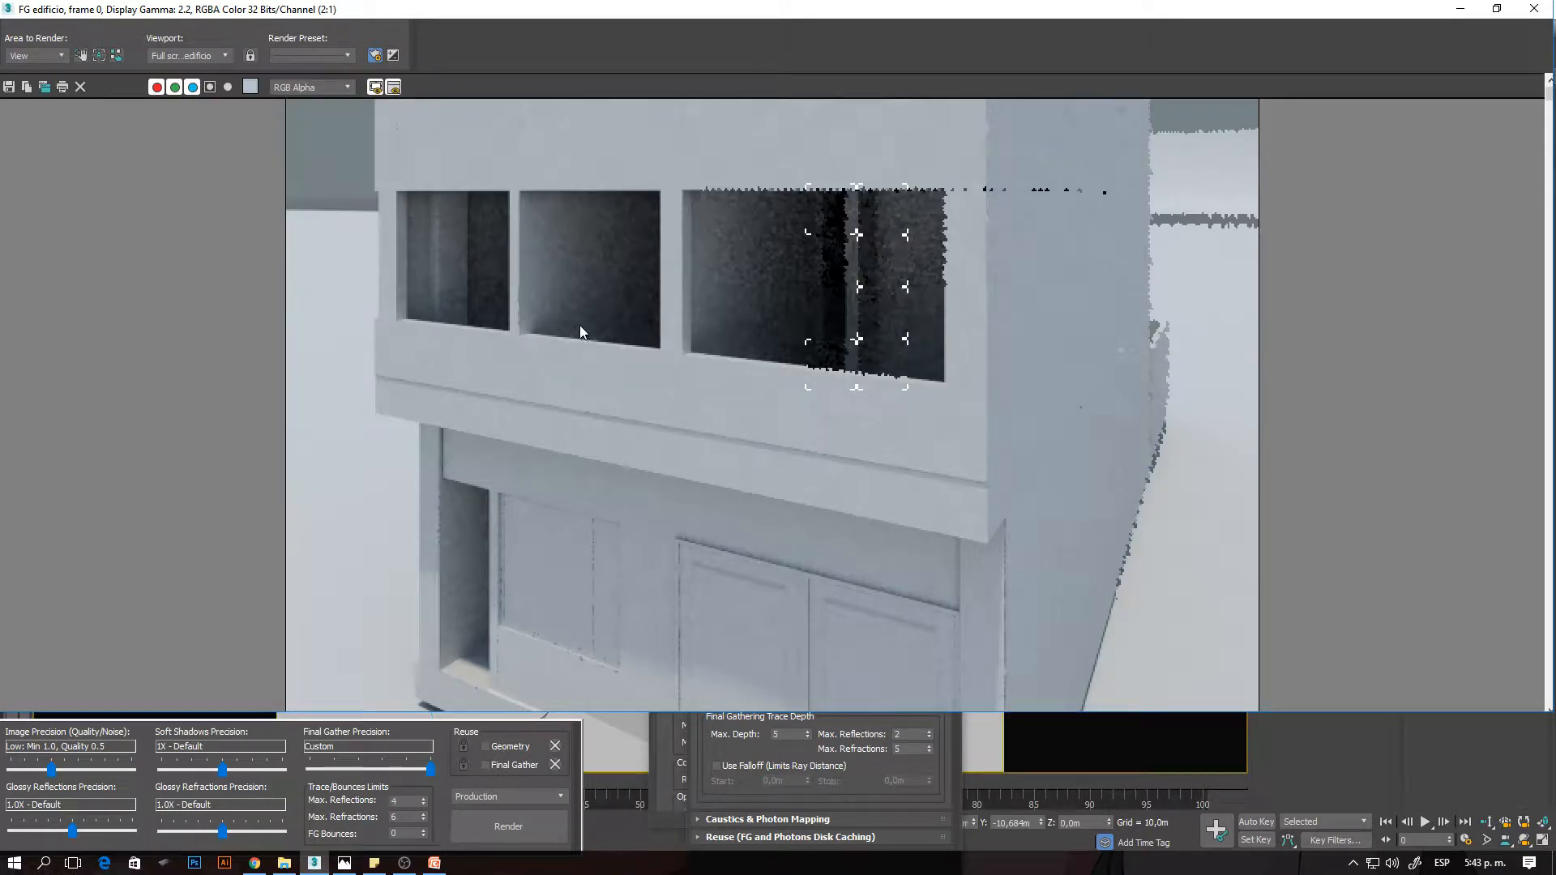
- Close the rendered frame window and cancel the running render
click(1535, 10)
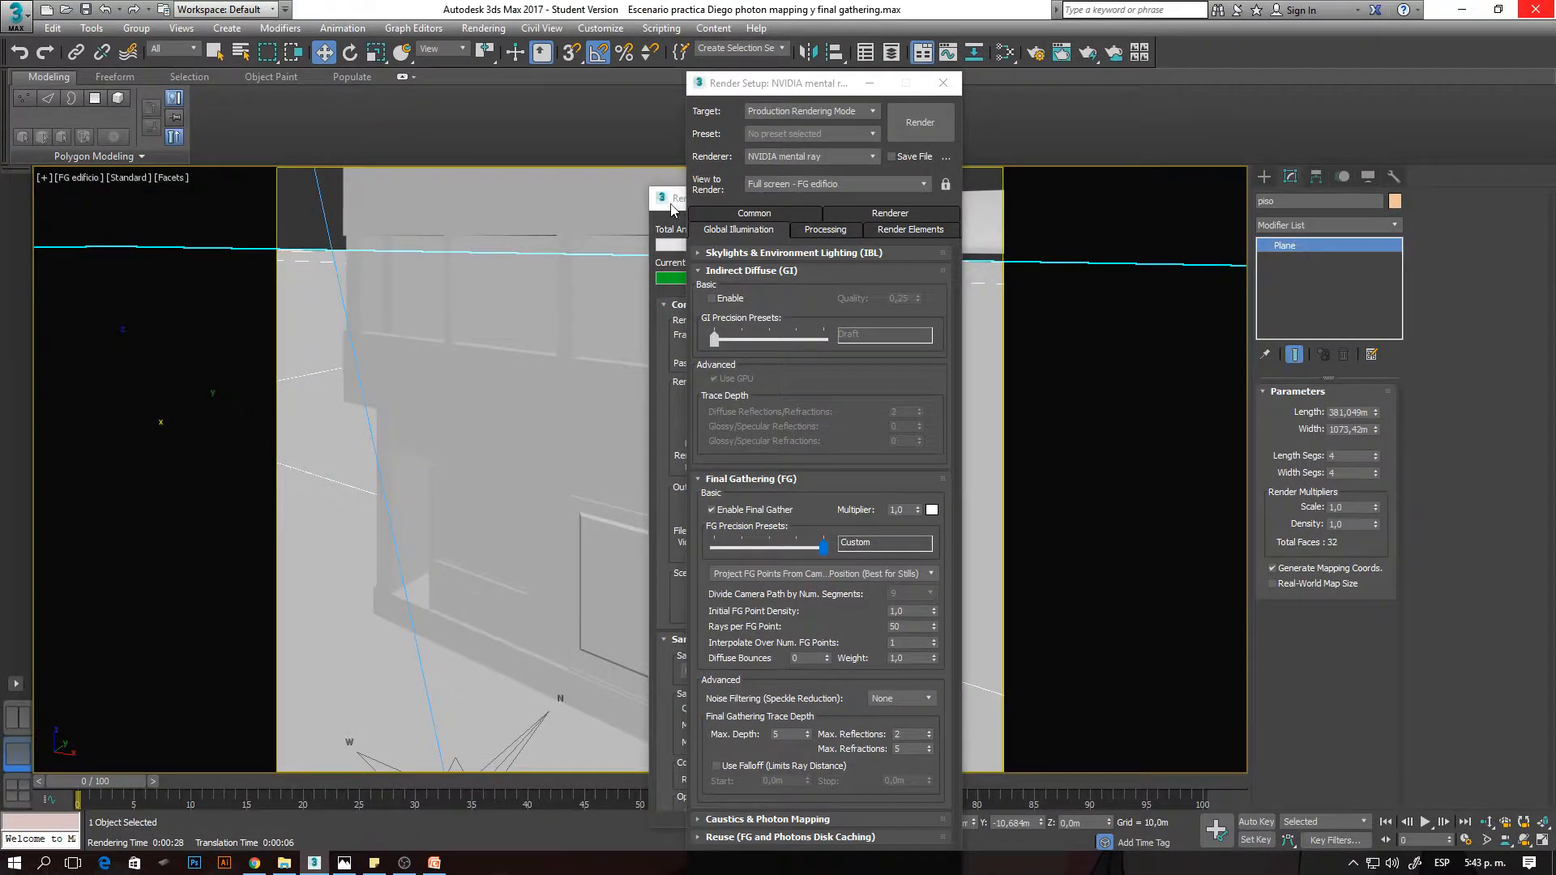
click(664, 198)
click(920, 227)
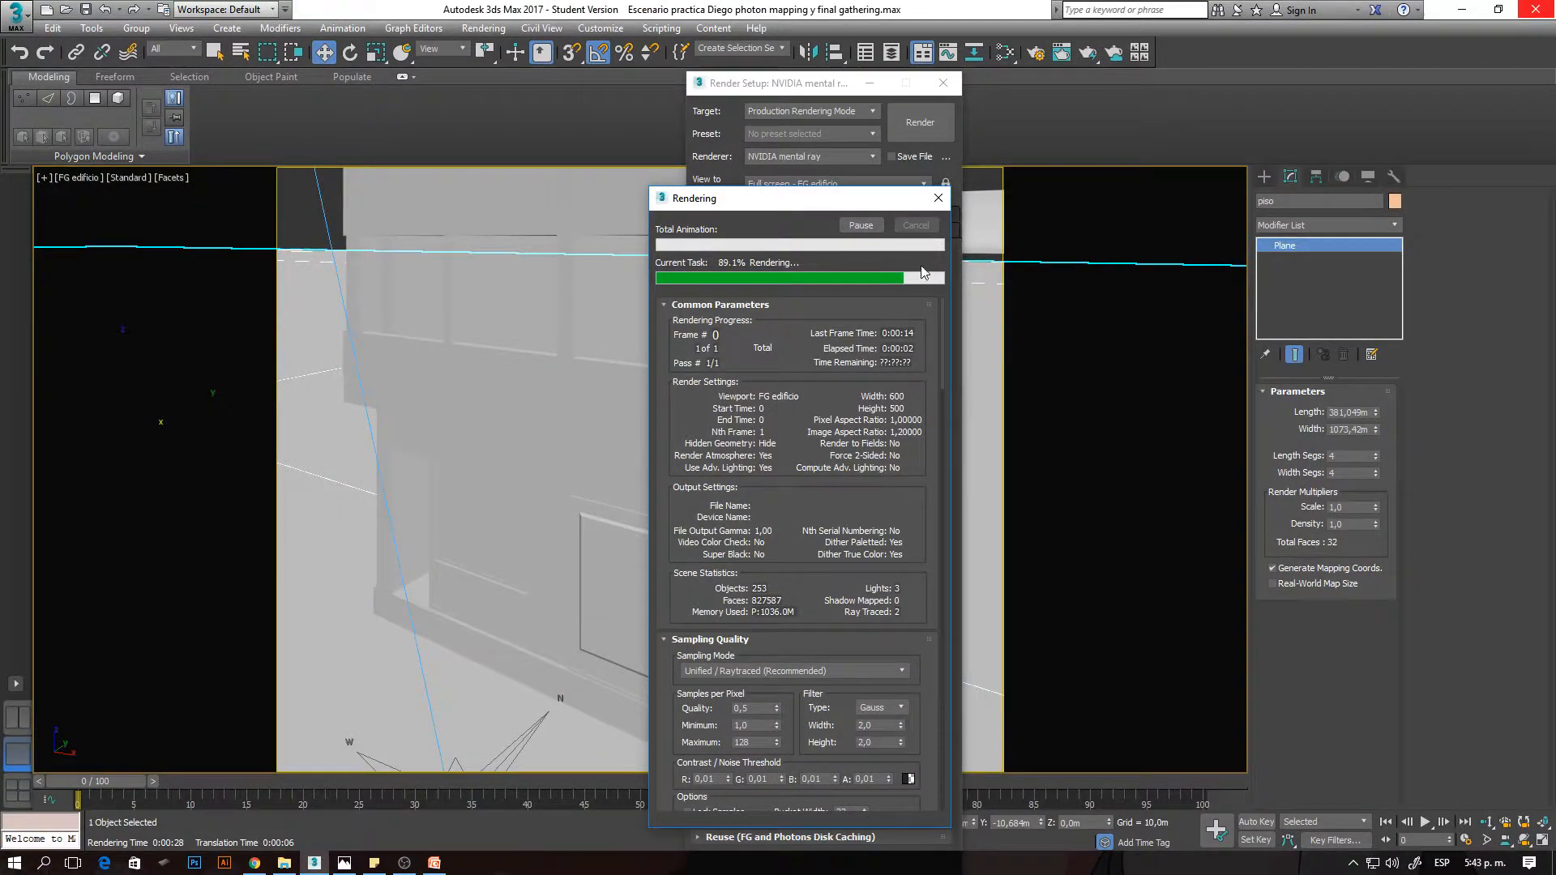
- Set the Rays per FG Point to 250 and reopen the last rendered frame
drag(911, 629, 889, 630)
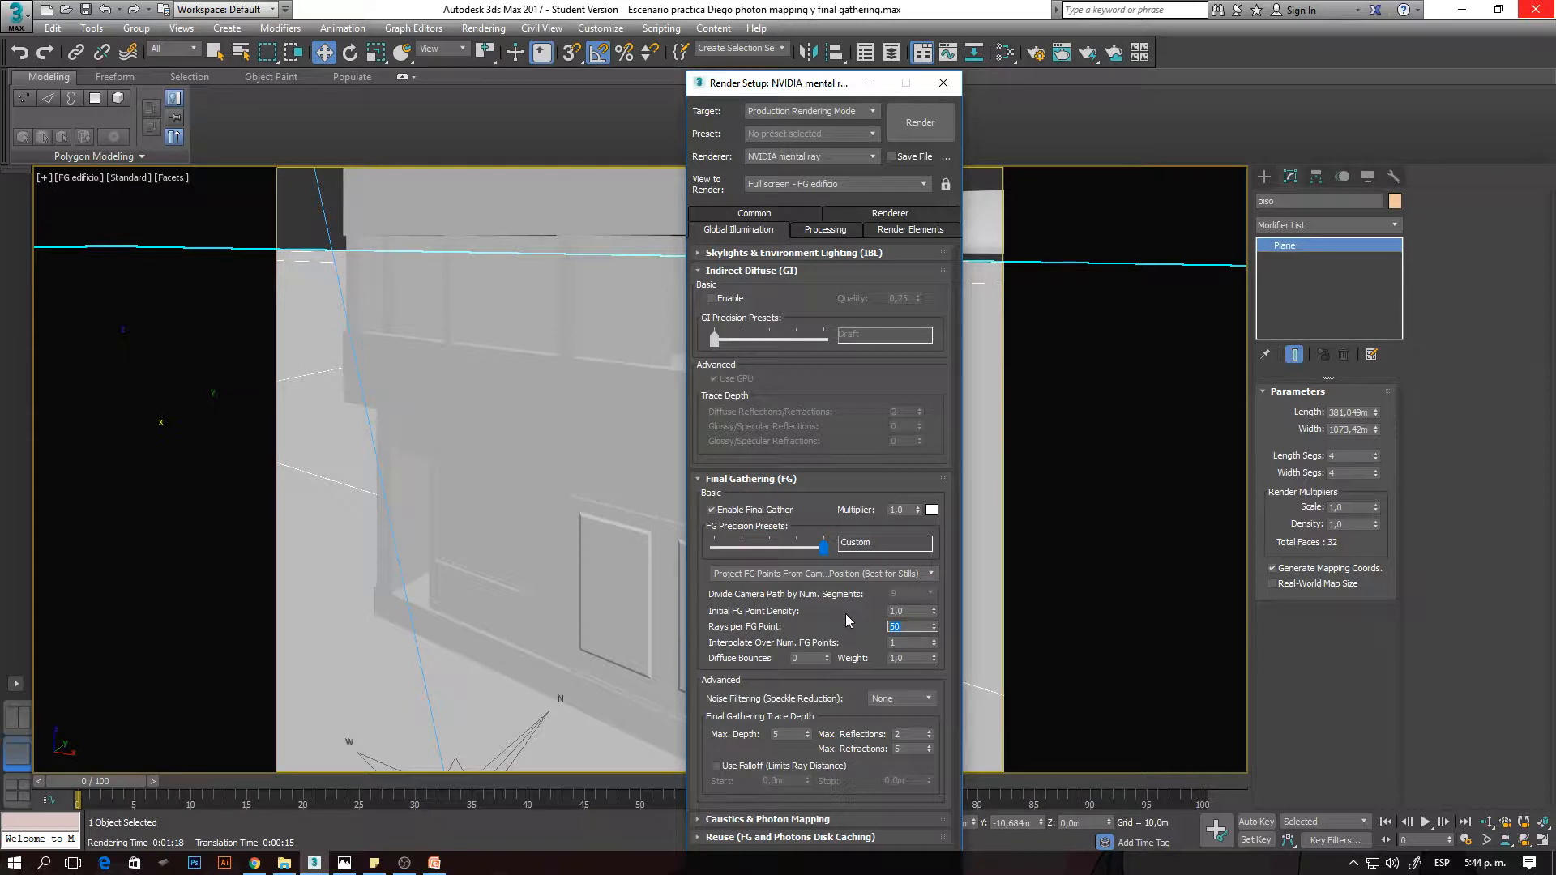
click(619, 505)
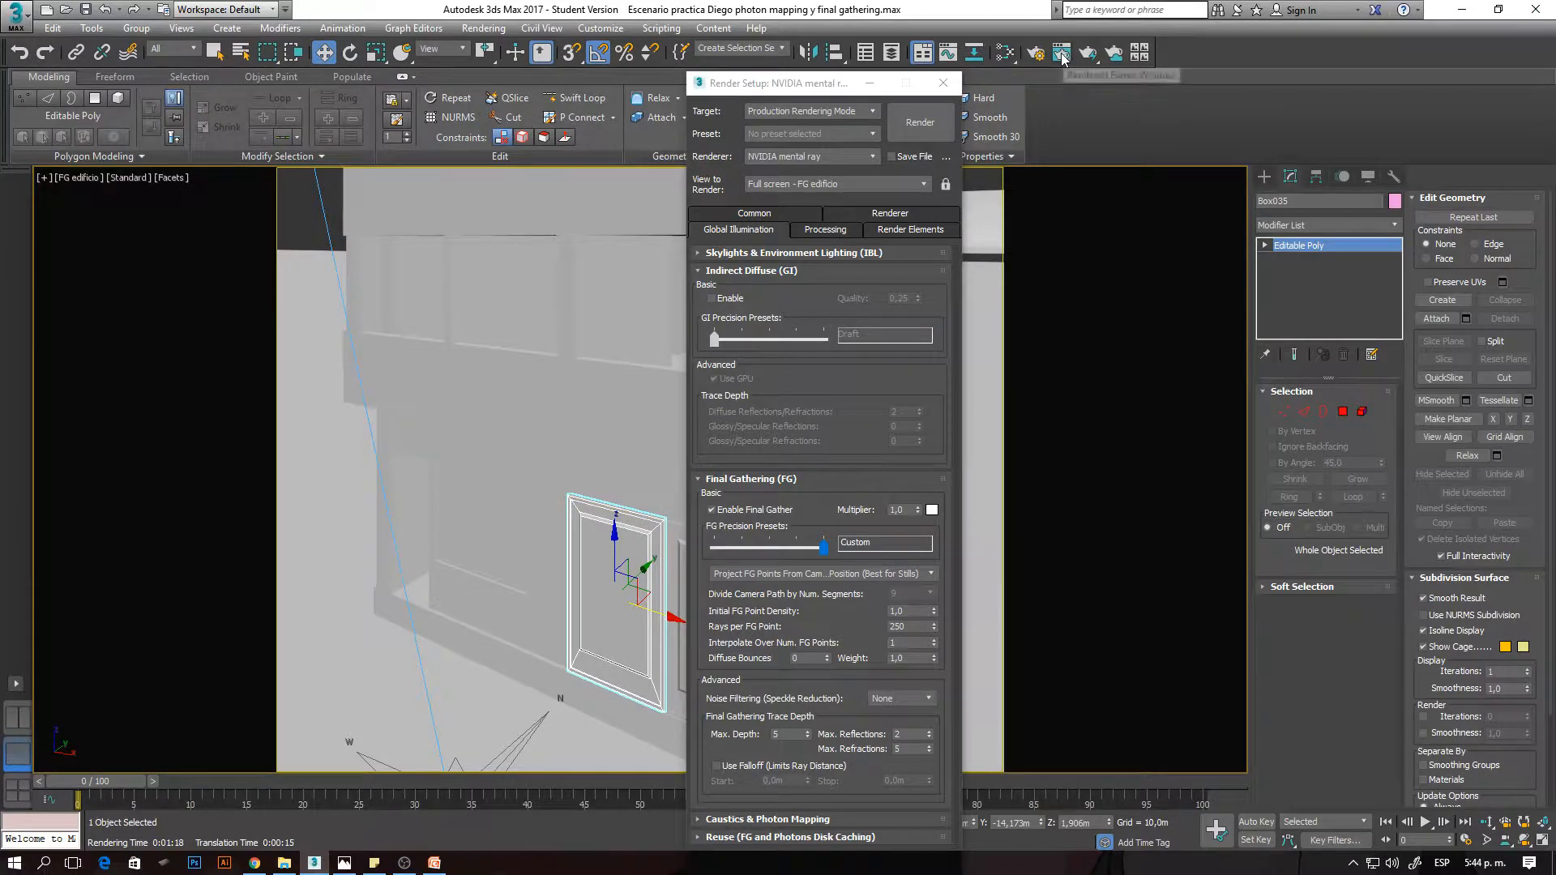
click(920, 123)
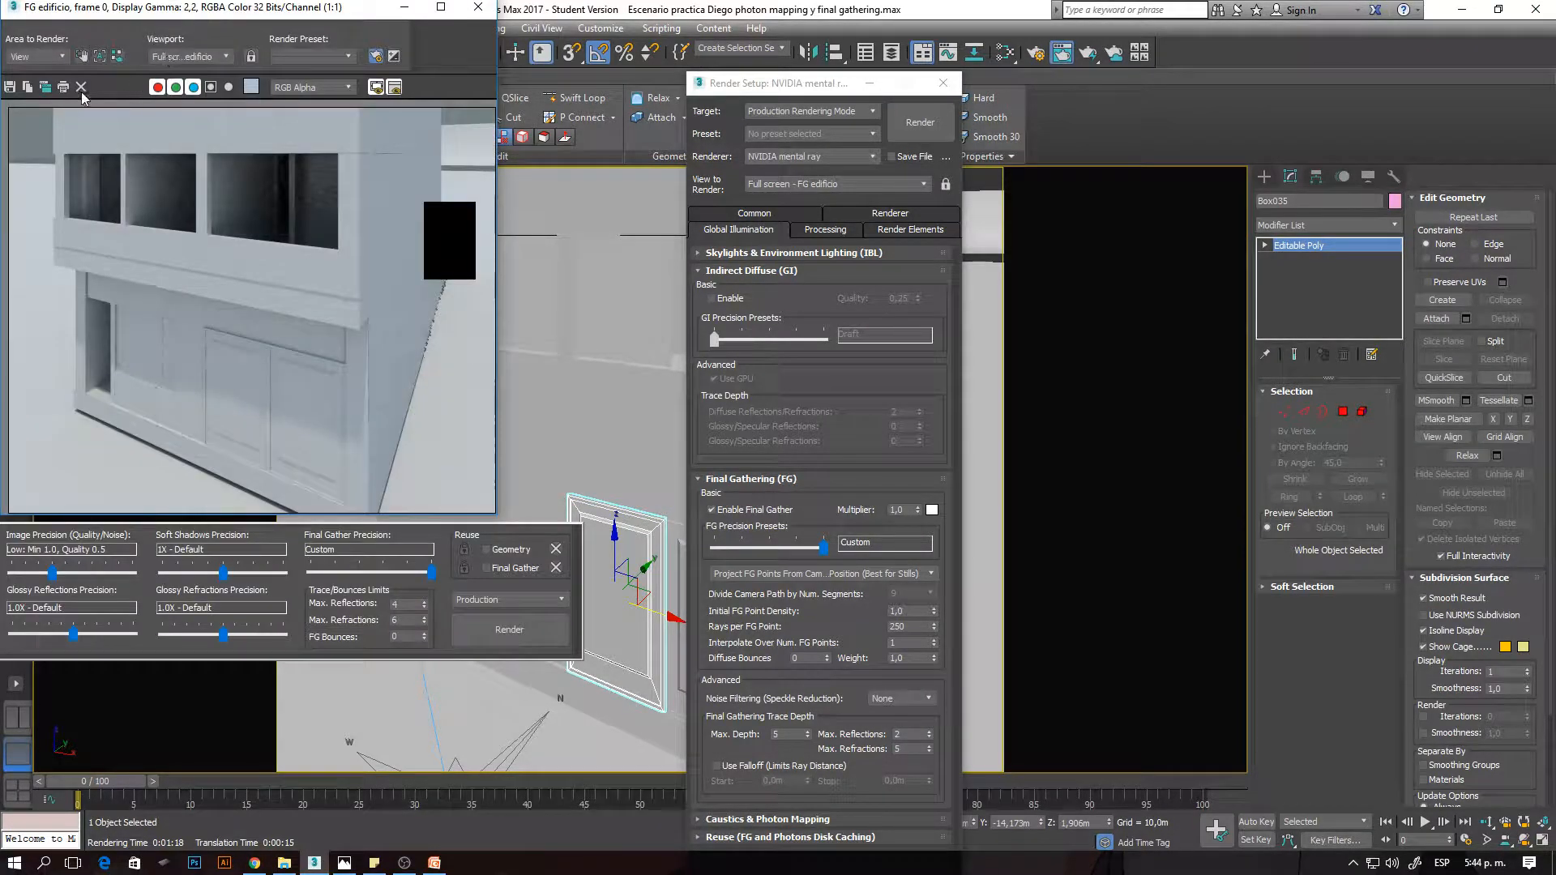
- Clone the 50-ray rendered frame, dock the clone on half the screen, and return to the building viewport
click(45, 86)
drag(641, 226, 1555, 551)
click(573, 332)
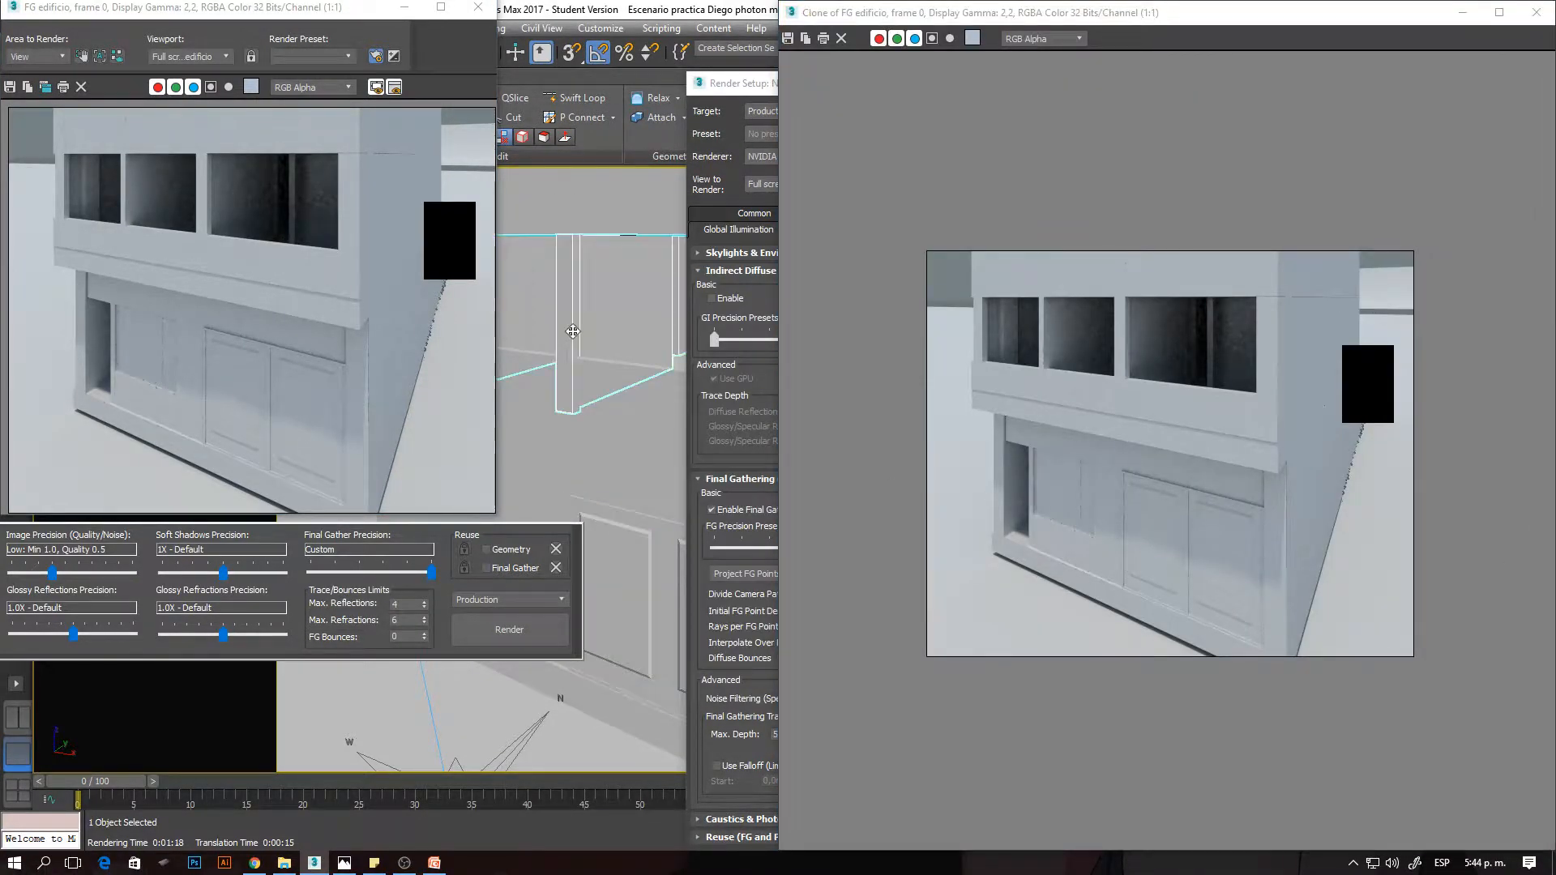
- Render the building view with 250 rays per FG point and bring the Render Setup settings back in front
key(shift+q)
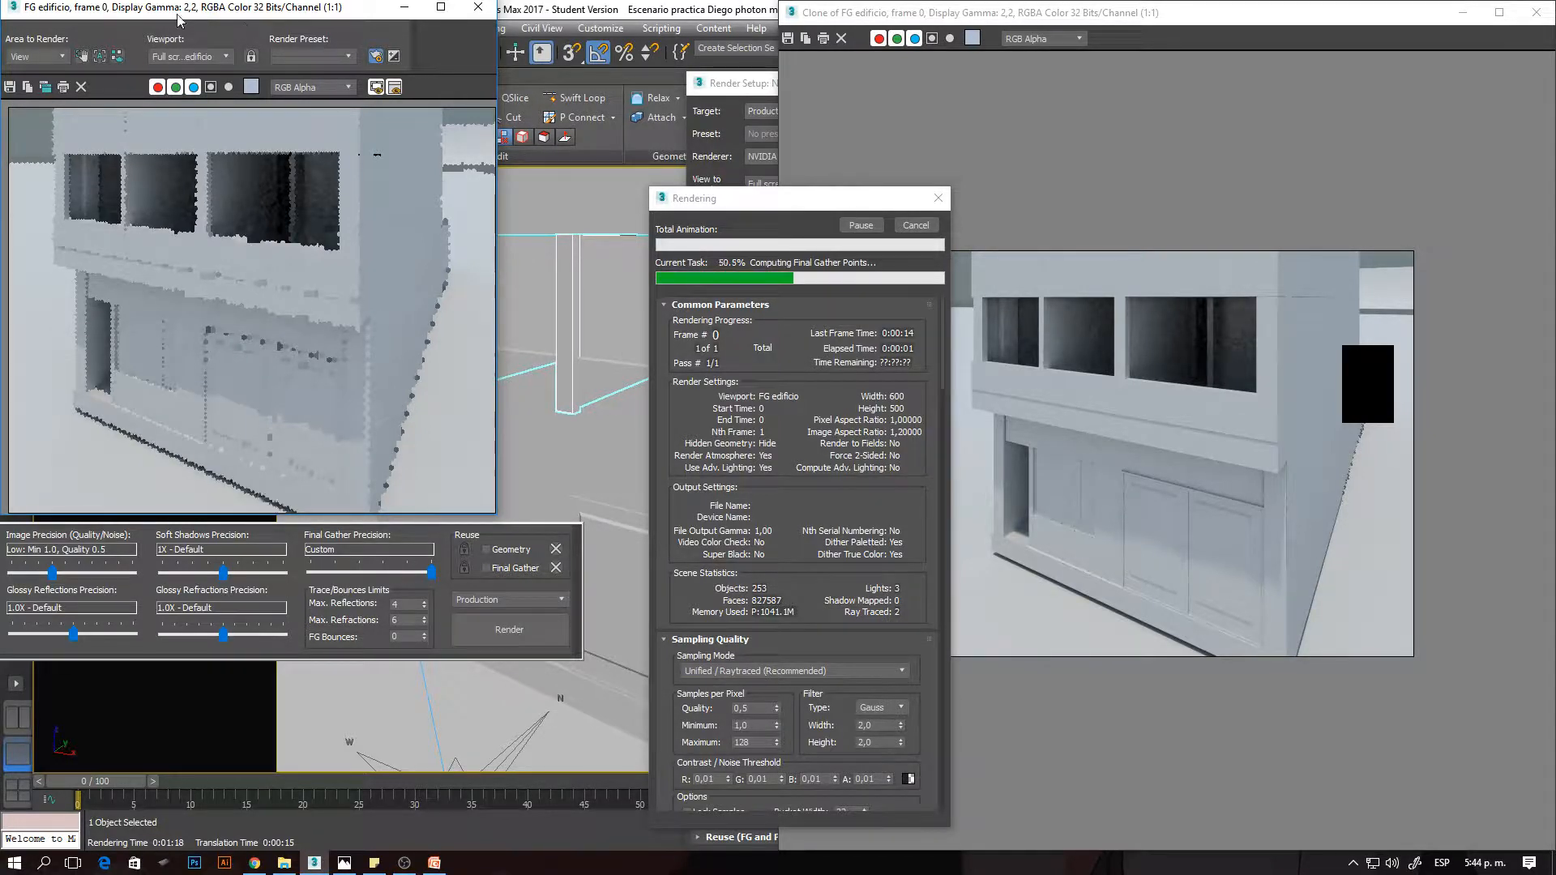
scroll(114, 149, up, 1)
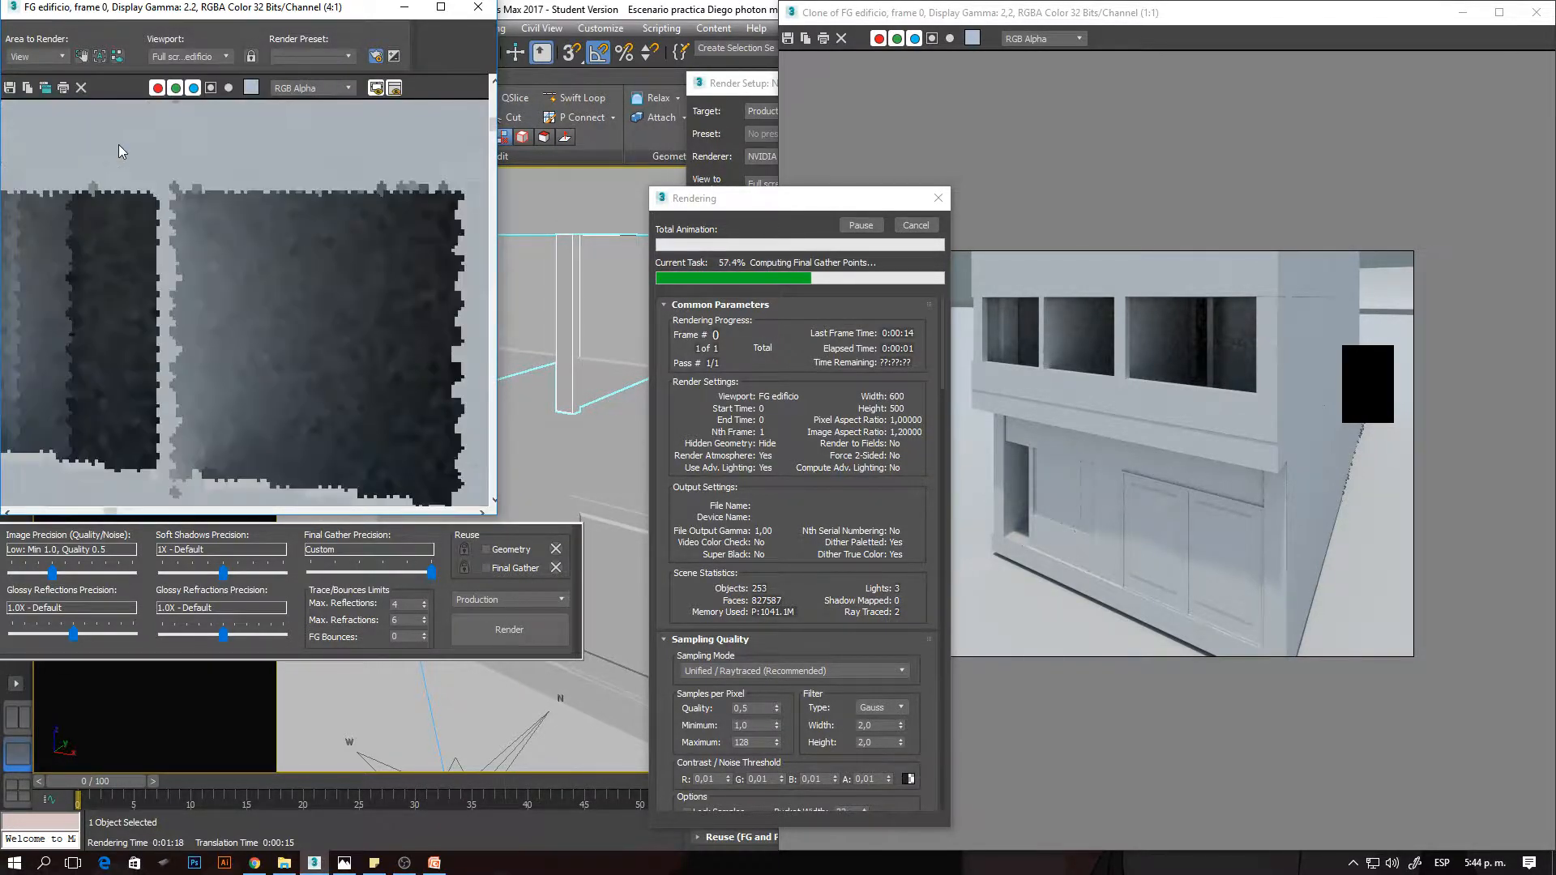
click(1175, 351)
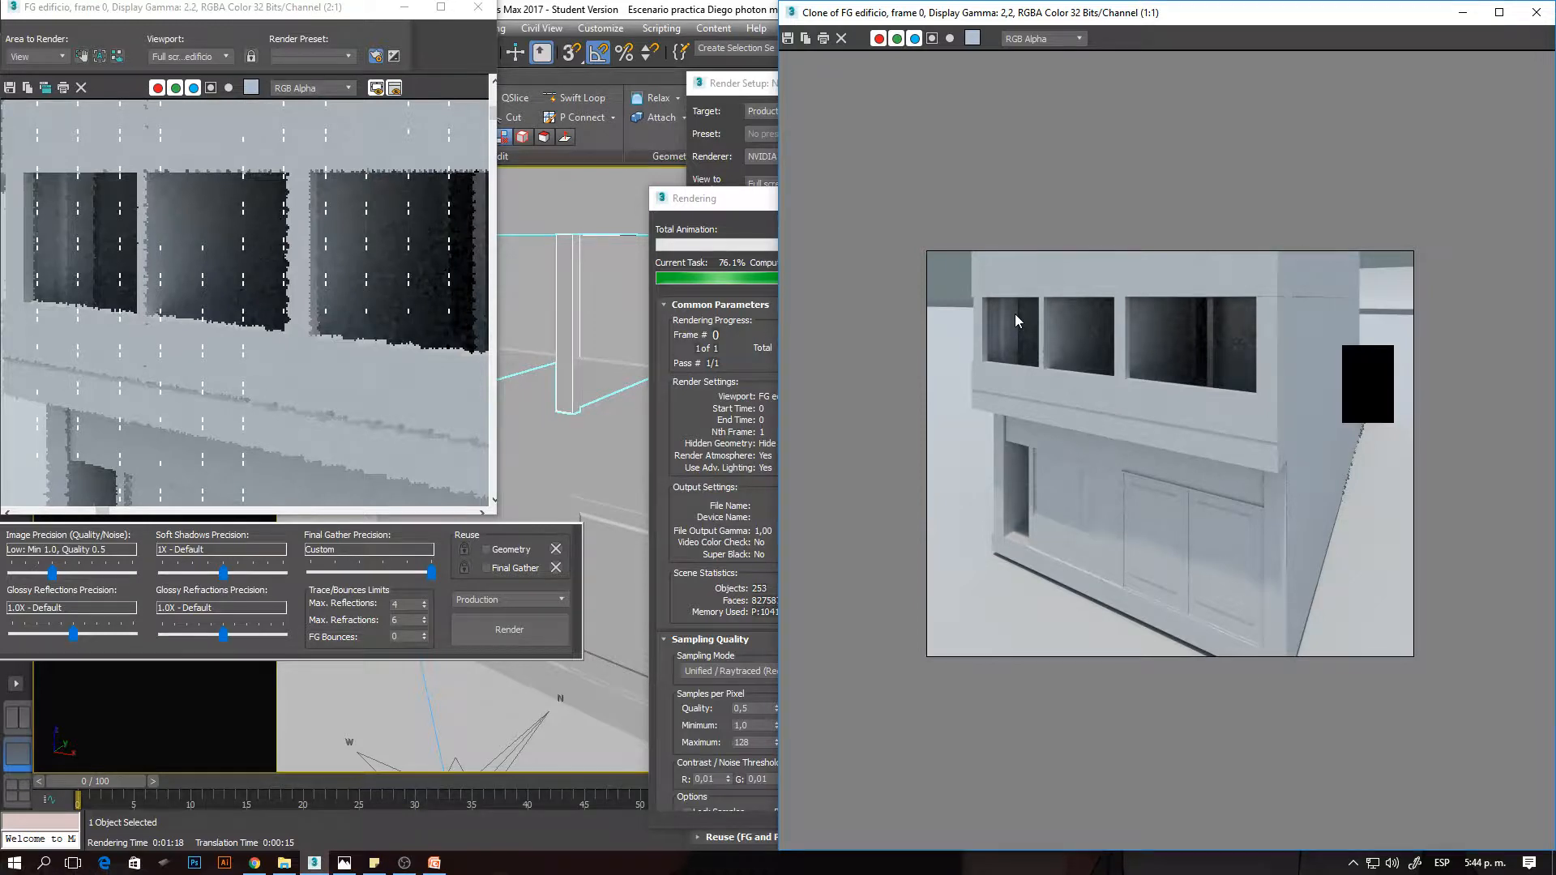
scroll(232, 211, up, 3)
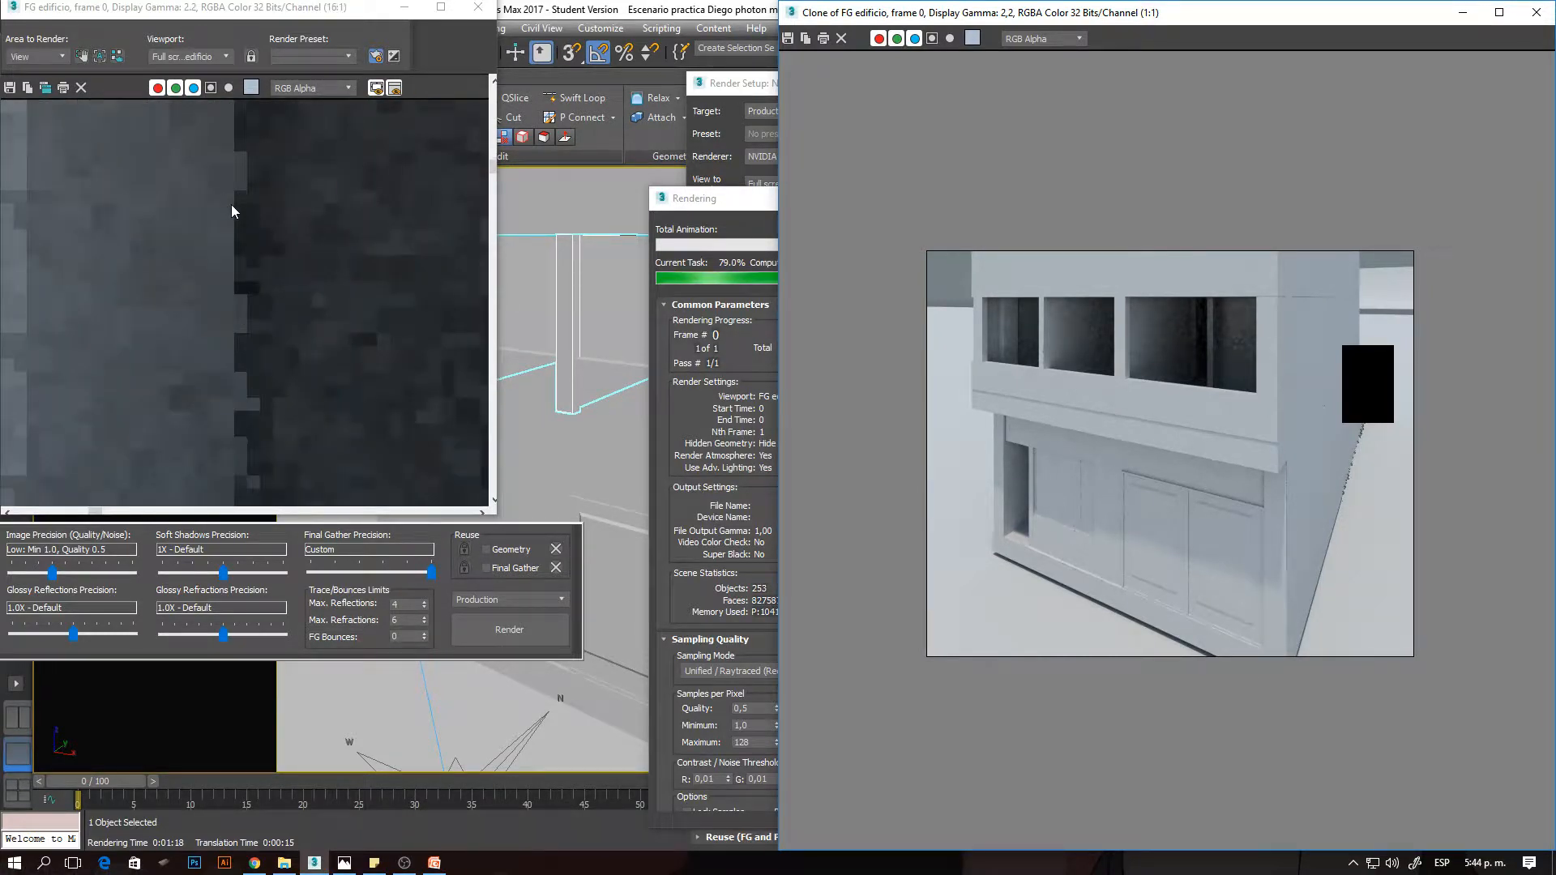
scroll(235, 219, down, 4)
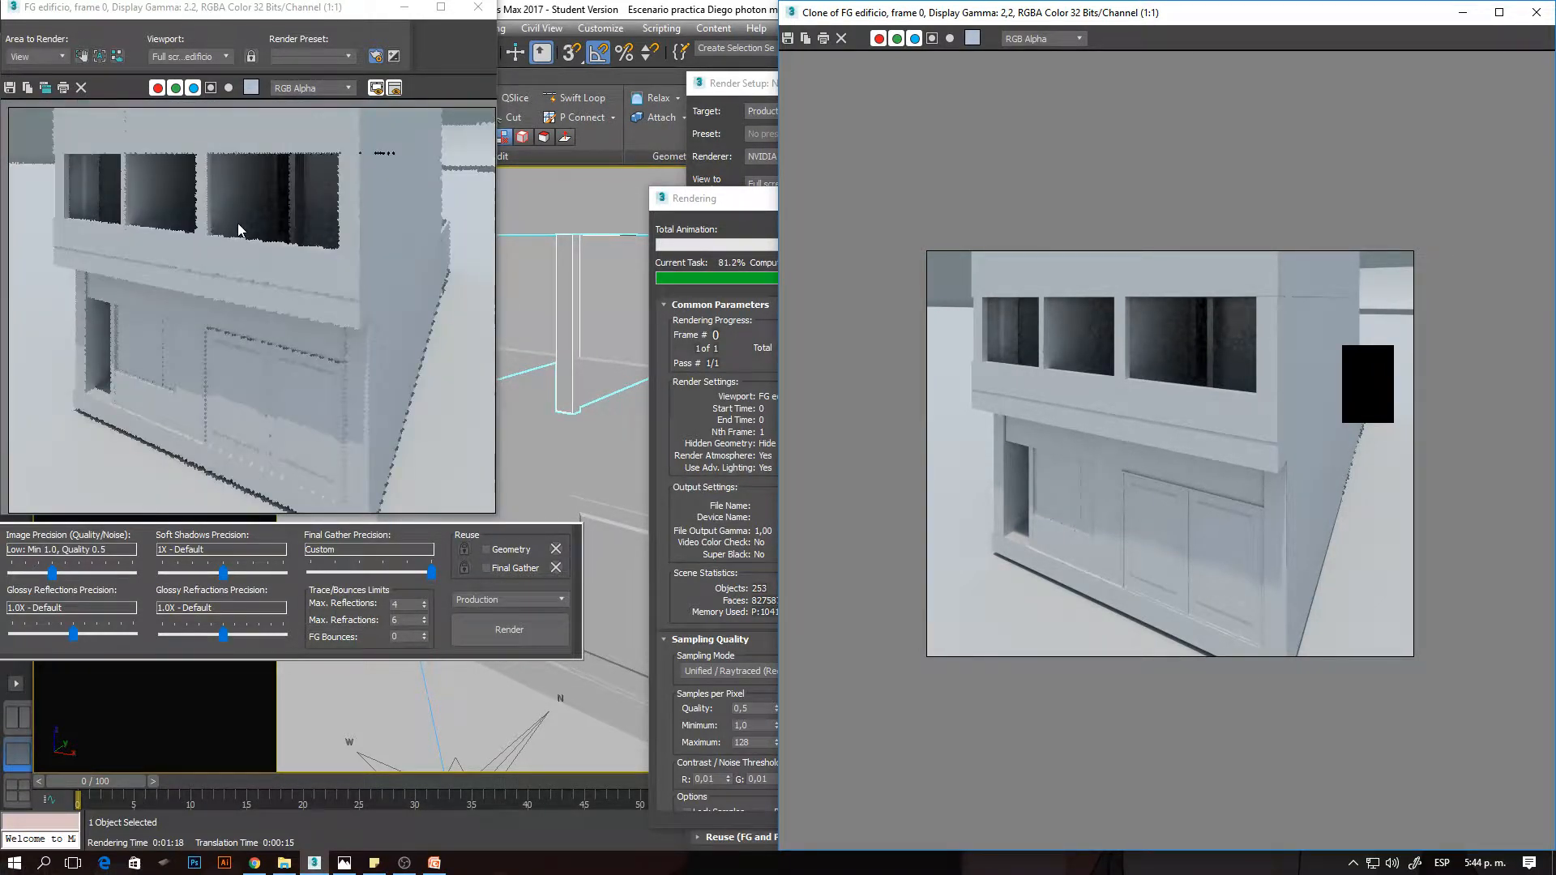
click(718, 208)
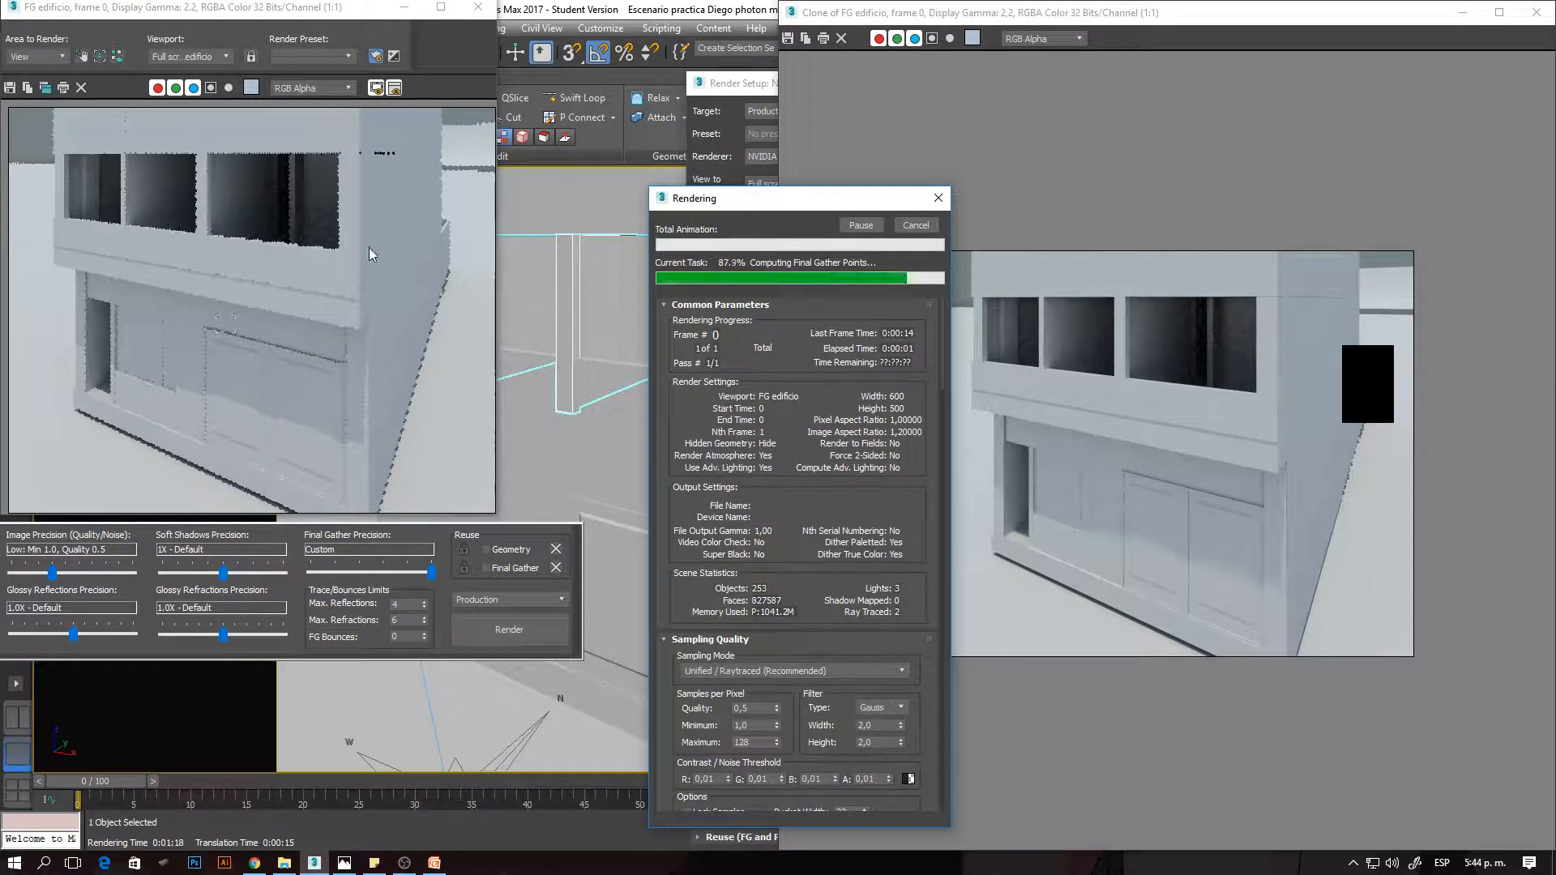
click(732, 91)
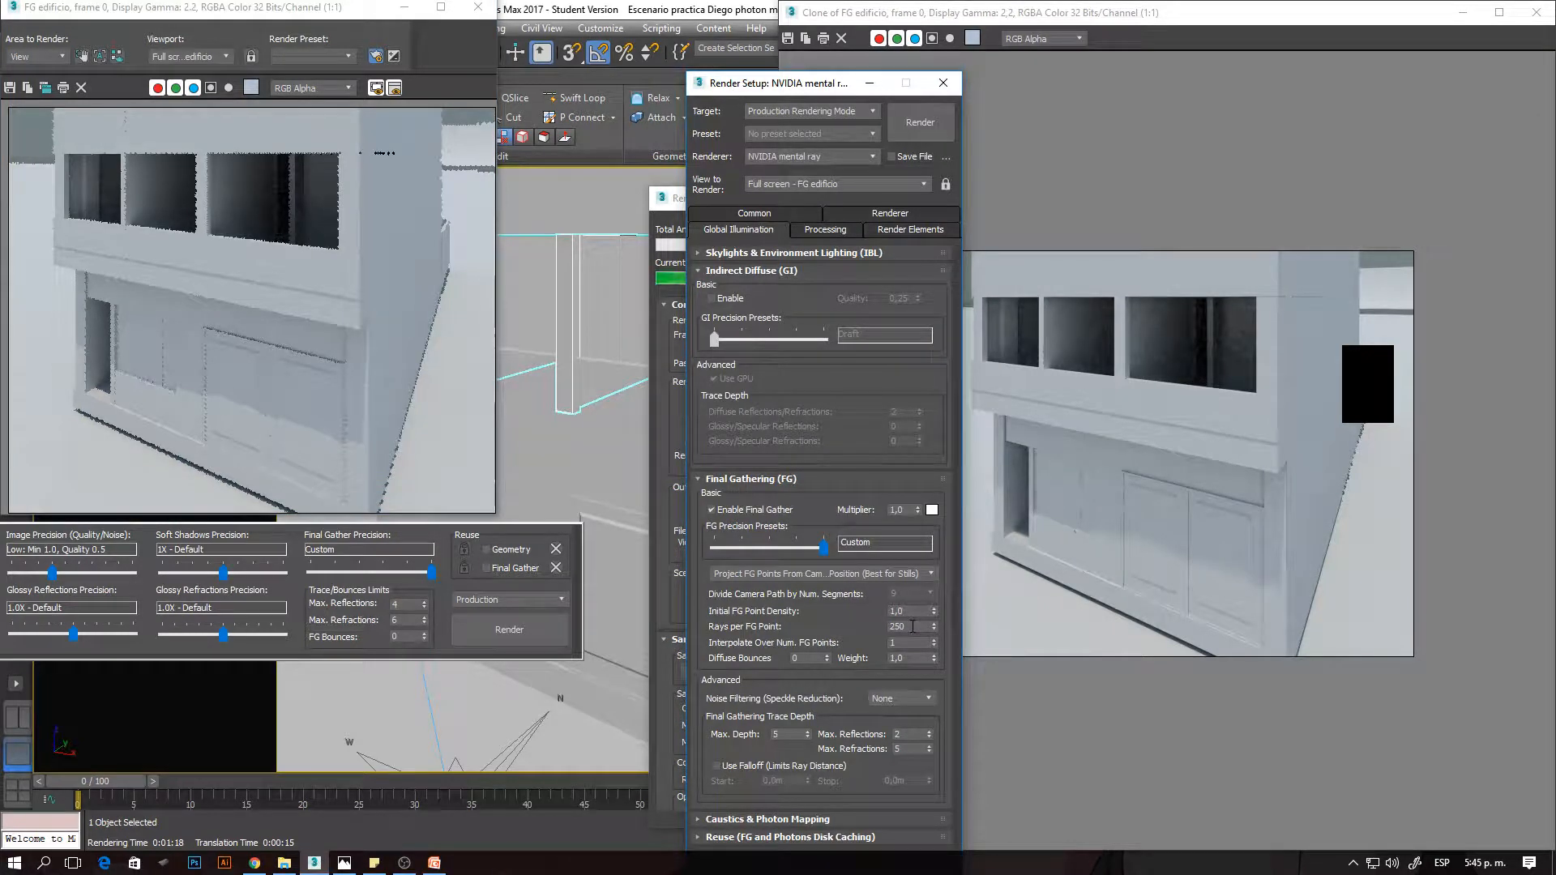
click(686, 205)
click(740, 87)
- Check the upper windows of the 250-ray render up close and cancel the rest of the rendering
scroll(149, 193, up, 3)
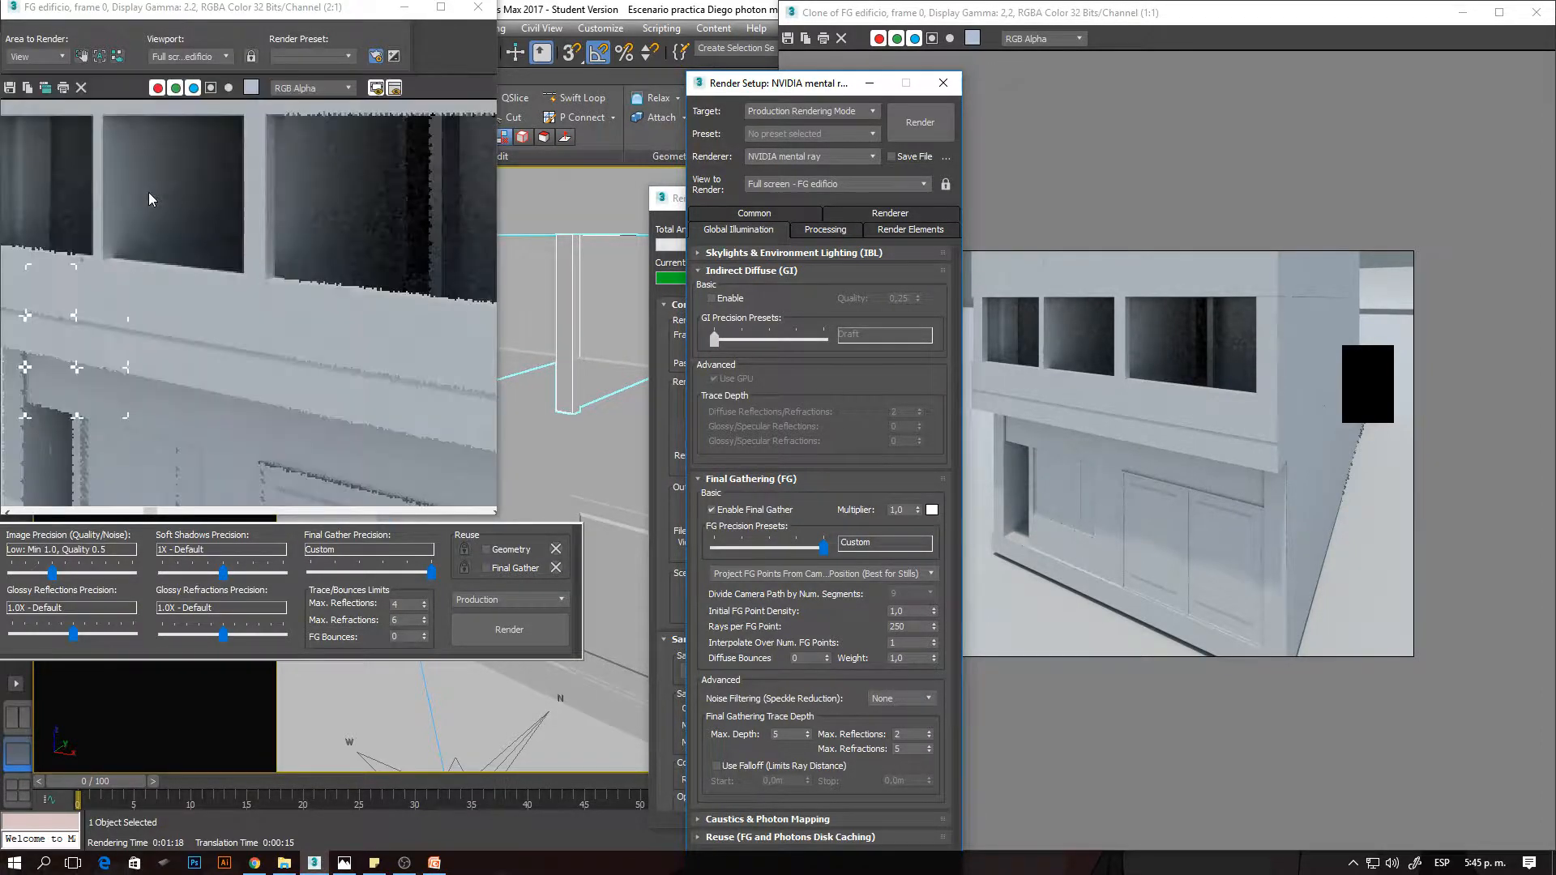
scroll(217, 334, down, 2)
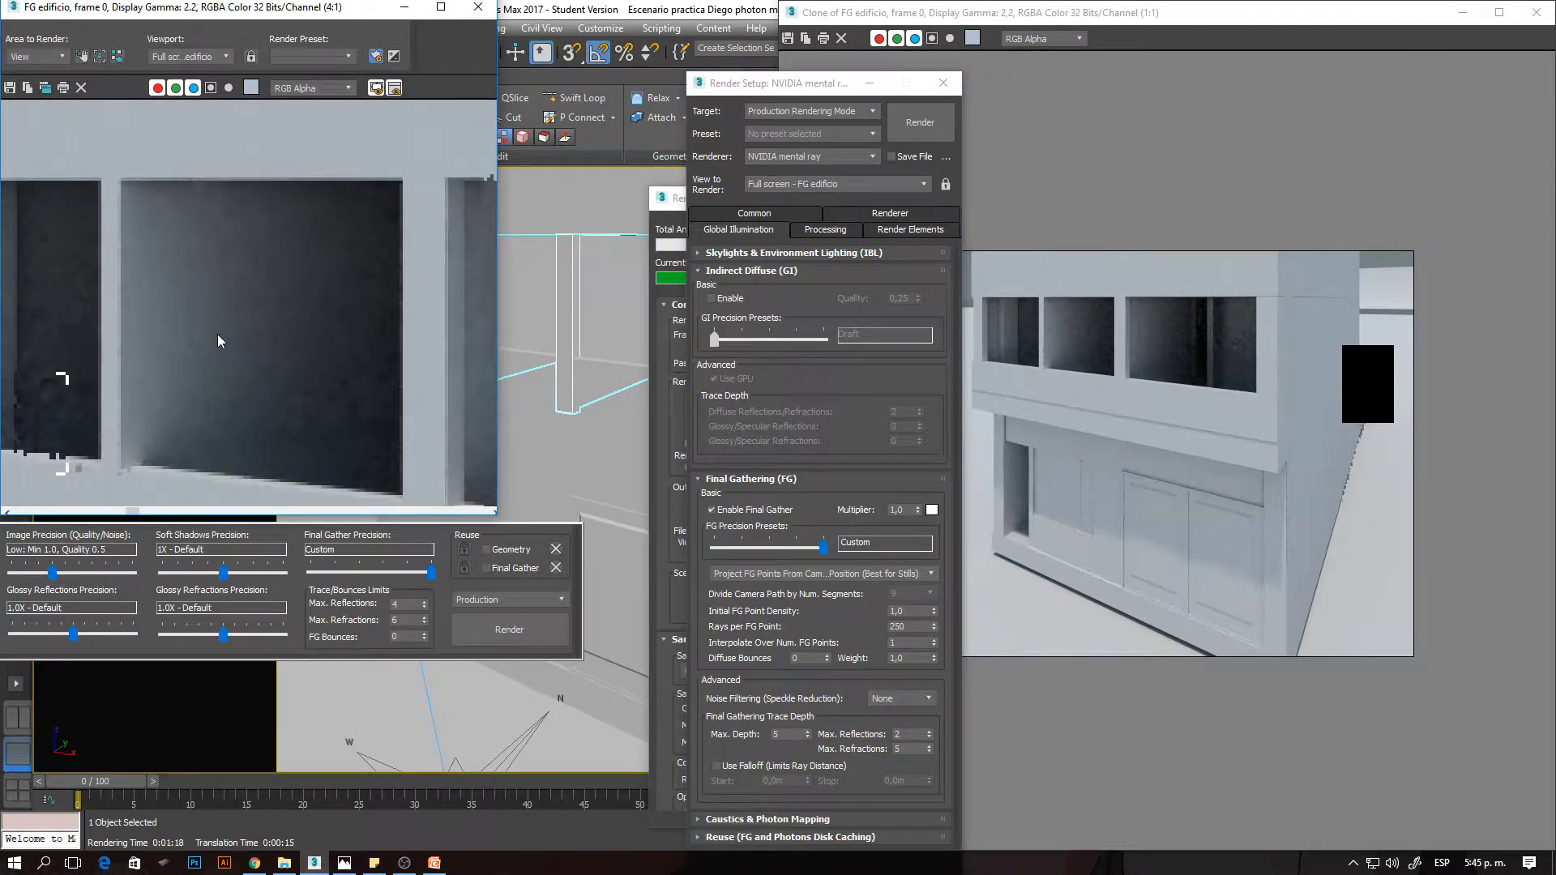
scroll(173, 285, up, 2)
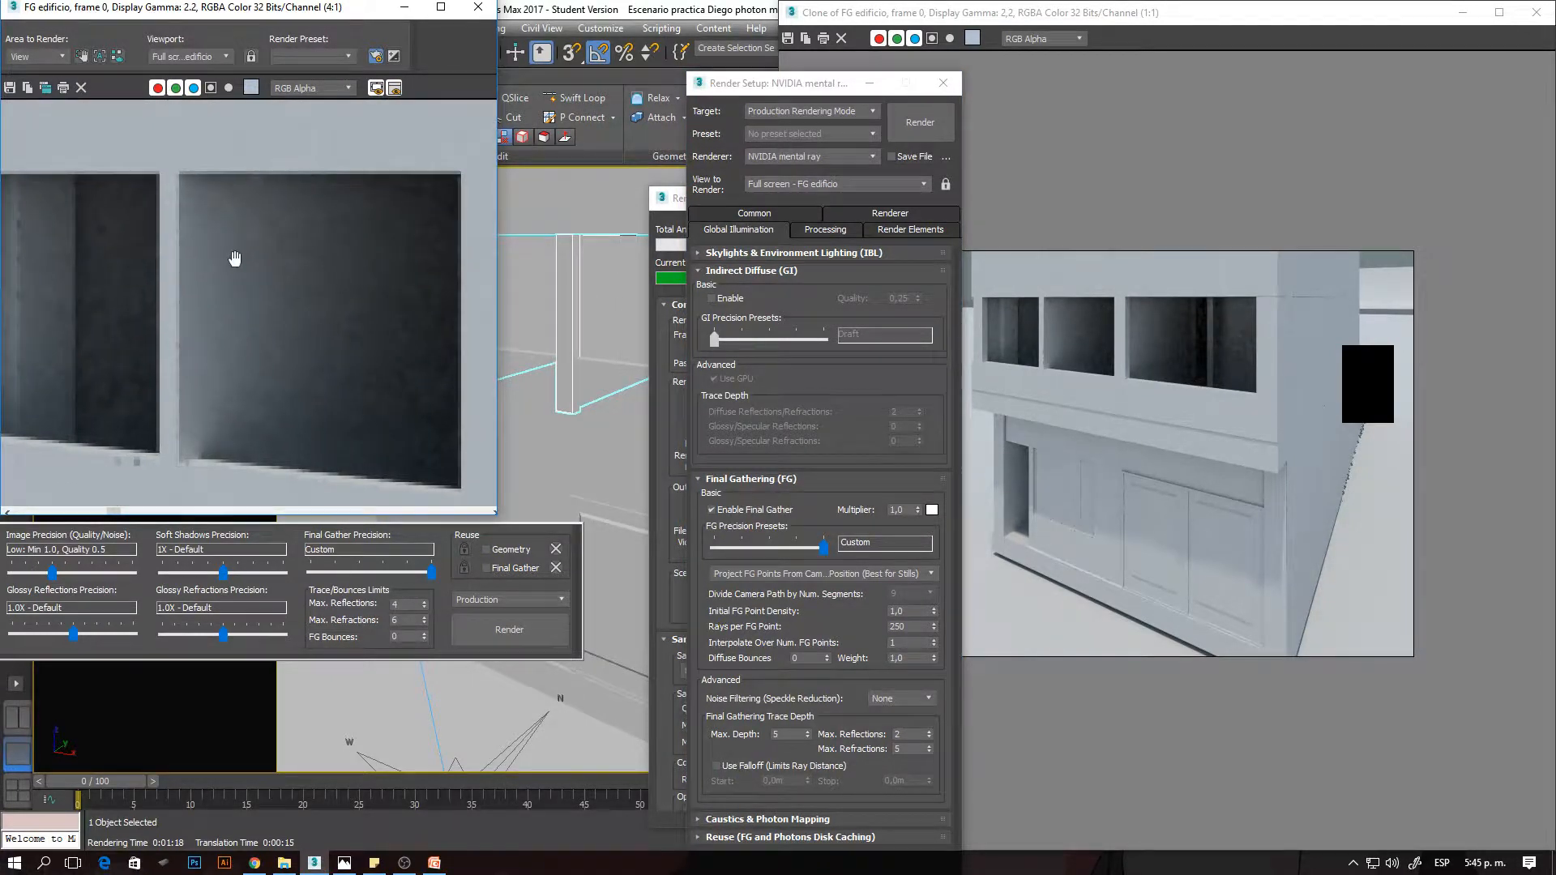
click(1056, 314)
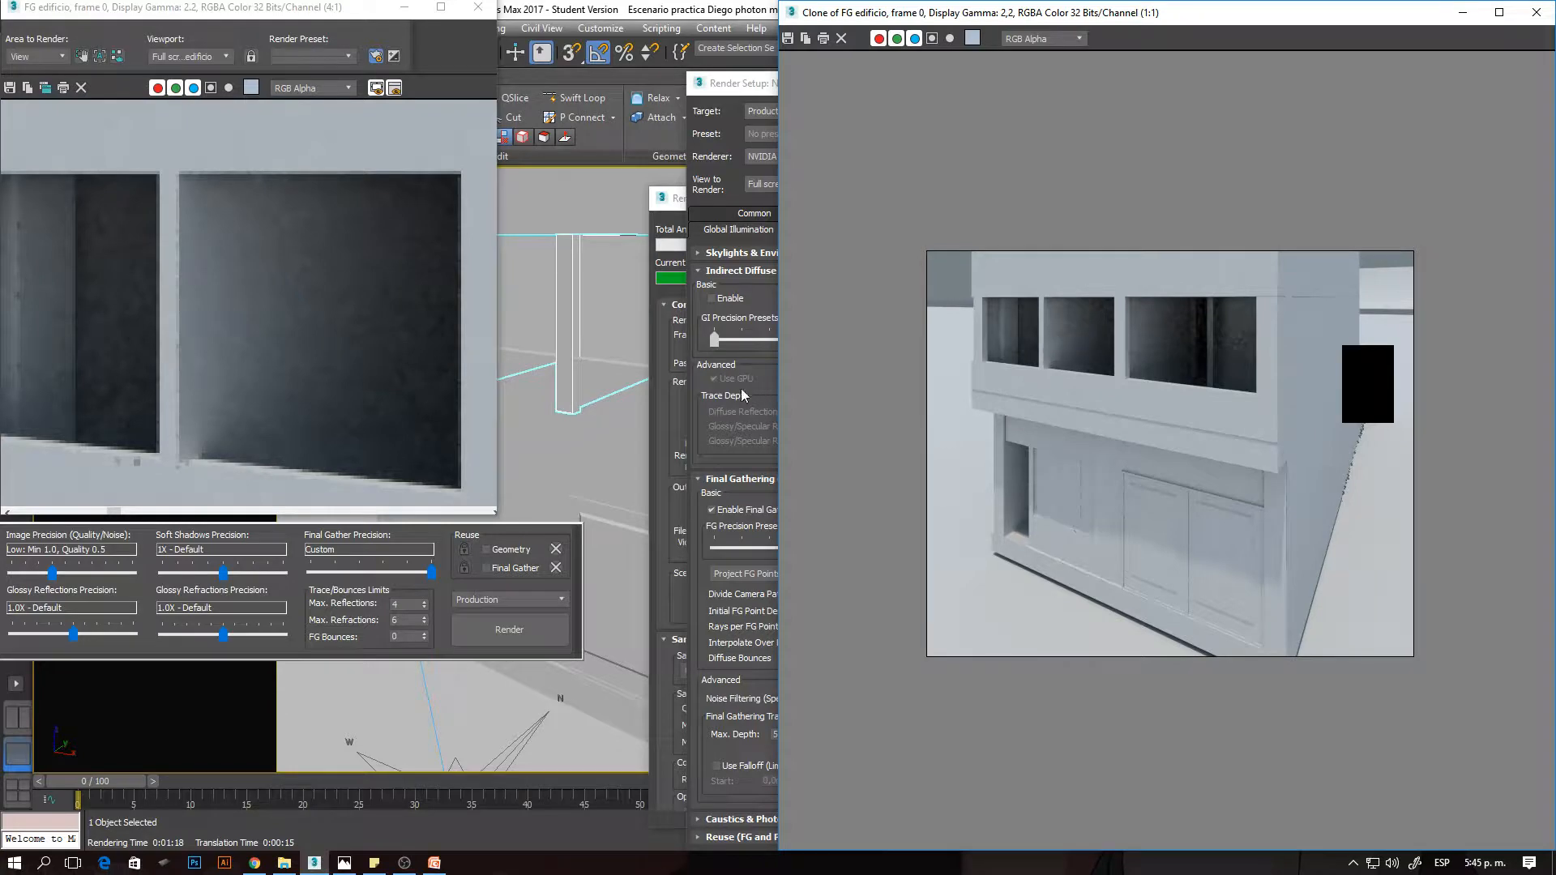
click(673, 198)
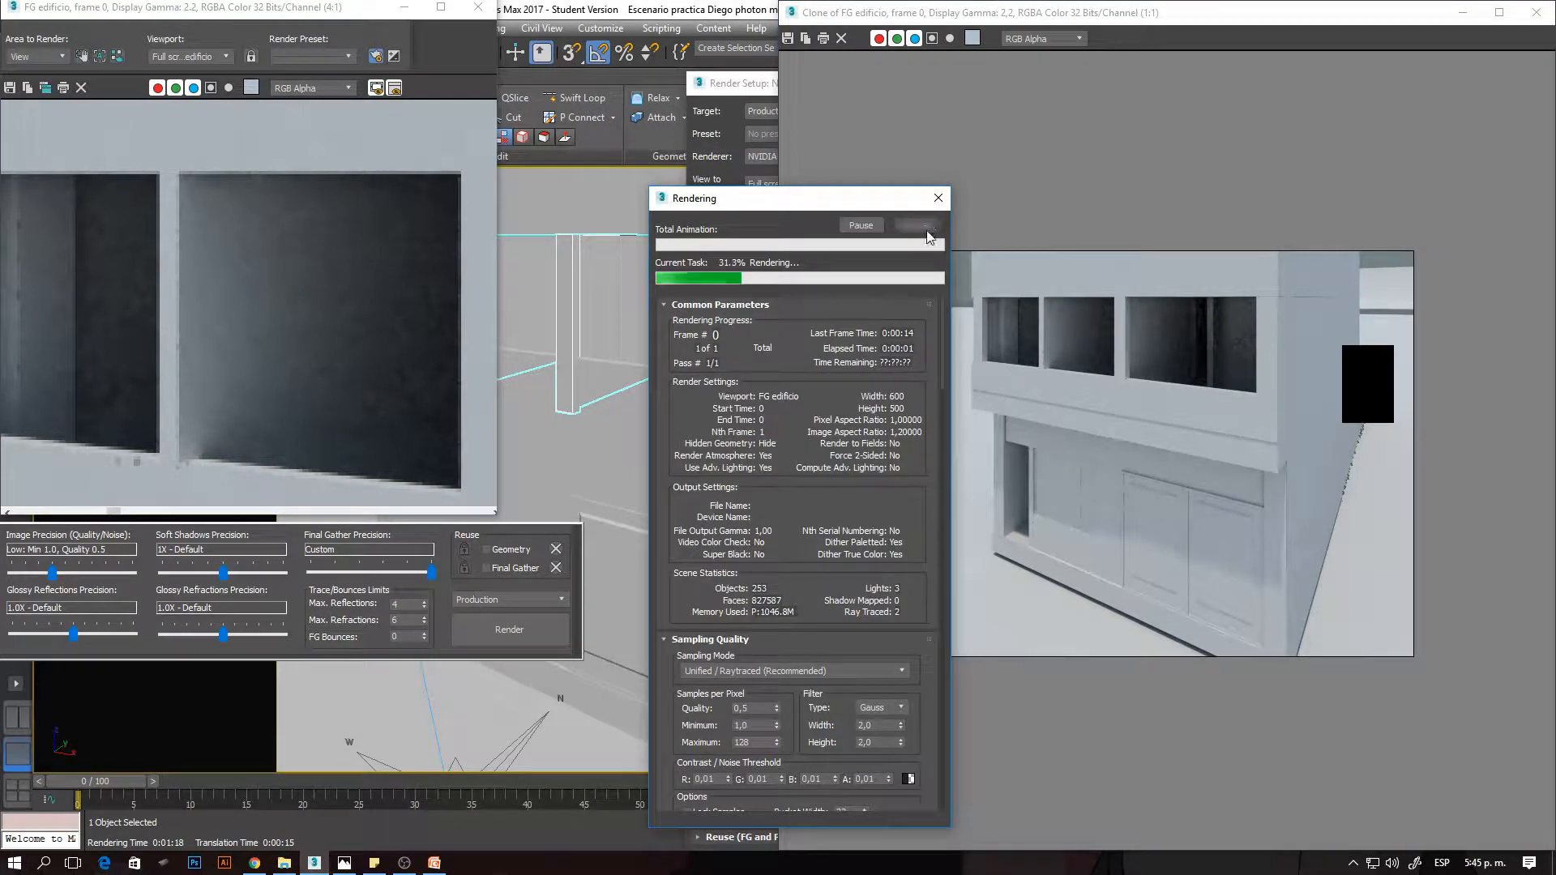
click(917, 226)
- Compare Final Gather noise on the upper window interiors between the 50-ray clone and the 250-ray render at high magnification
scroll(1050, 306, up, 2)
middle_drag(1075, 452, 1100, 624)
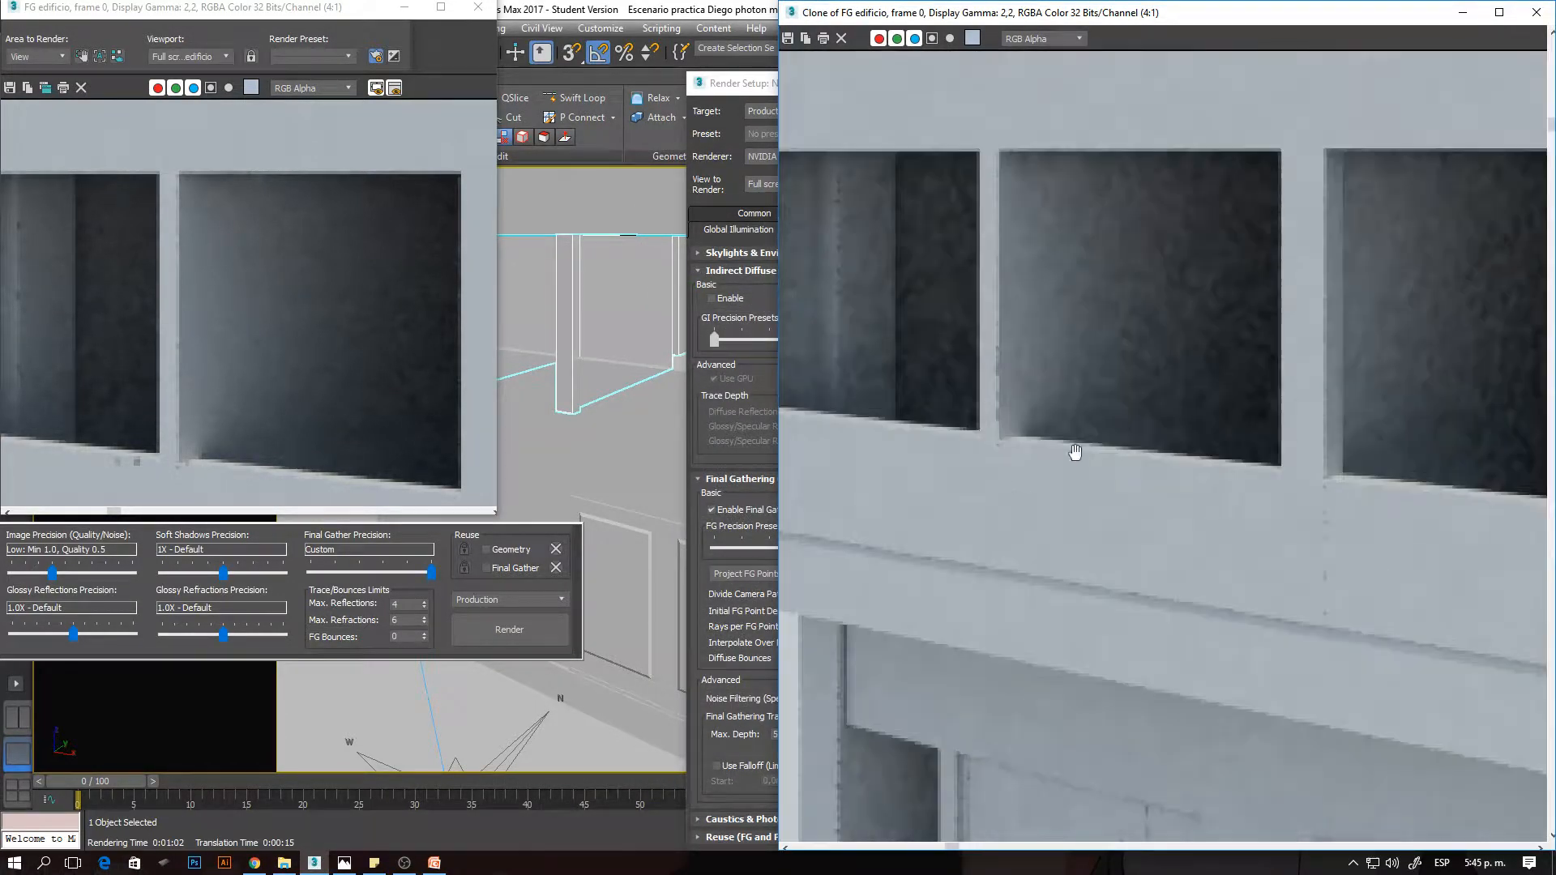
middle_drag(1108, 323, 1093, 409)
scroll(1107, 345, up, 1)
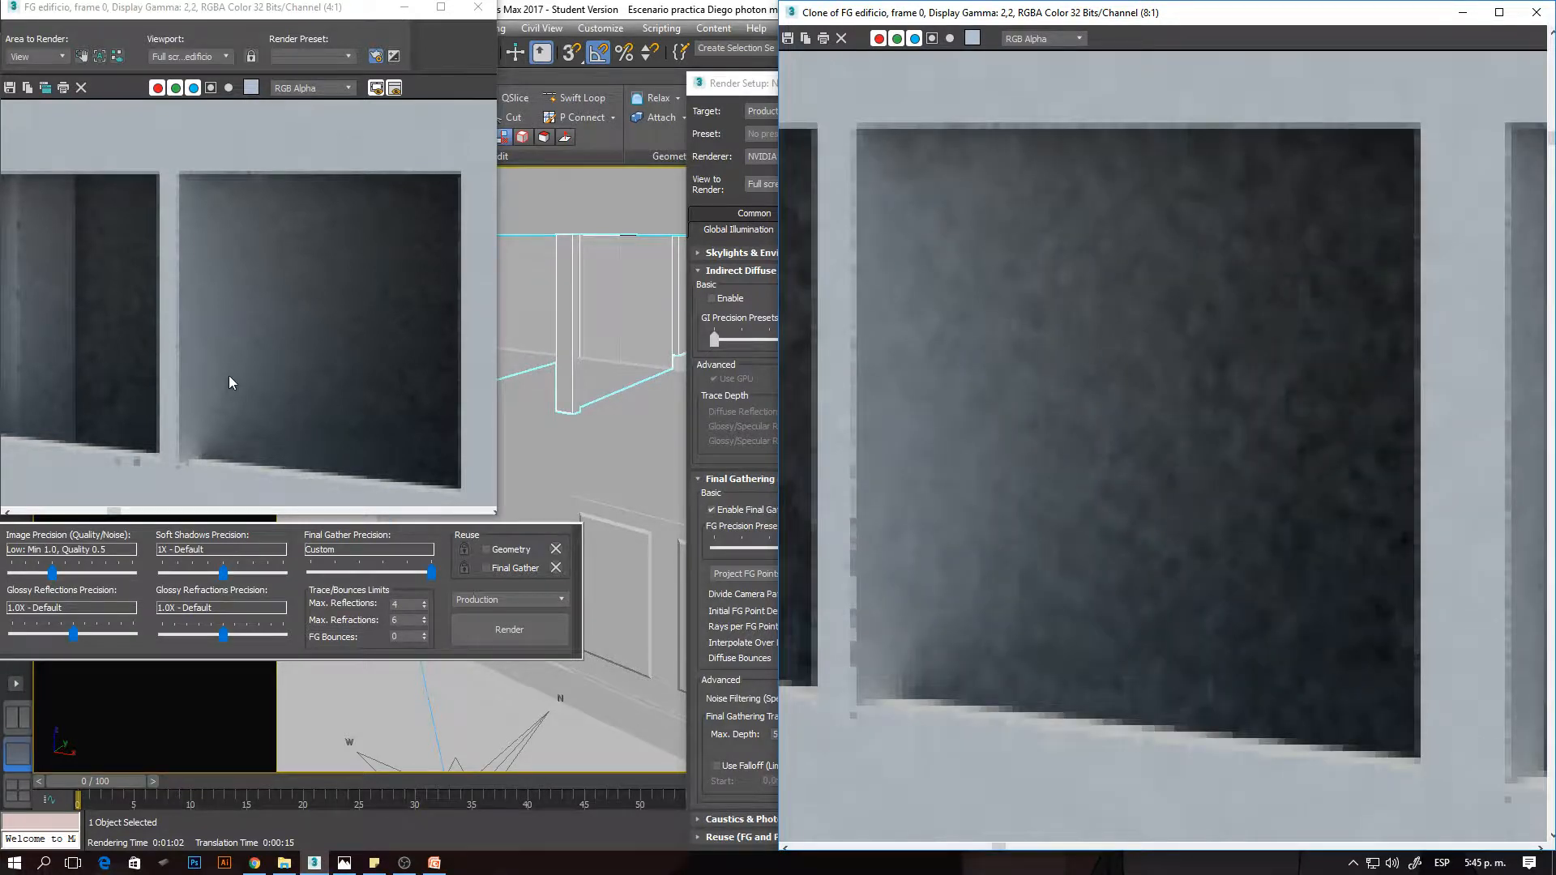
scroll(389, 350, up, 1)
scroll(340, 333, down, 1)
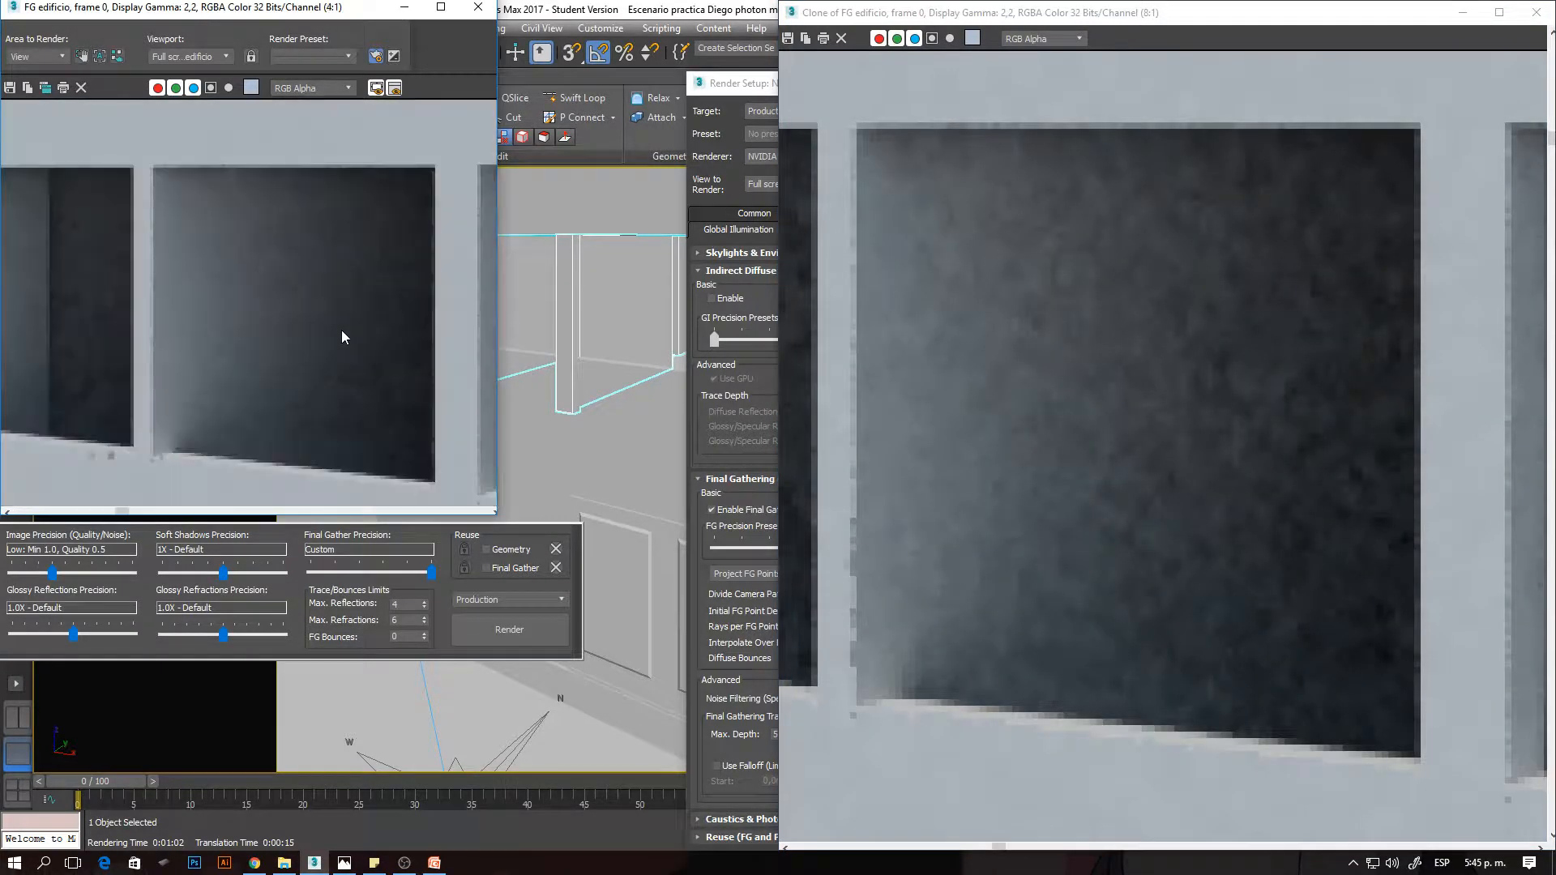
scroll(342, 323, up, 1)
scroll(344, 323, down, 1)
scroll(308, 307, up, 1)
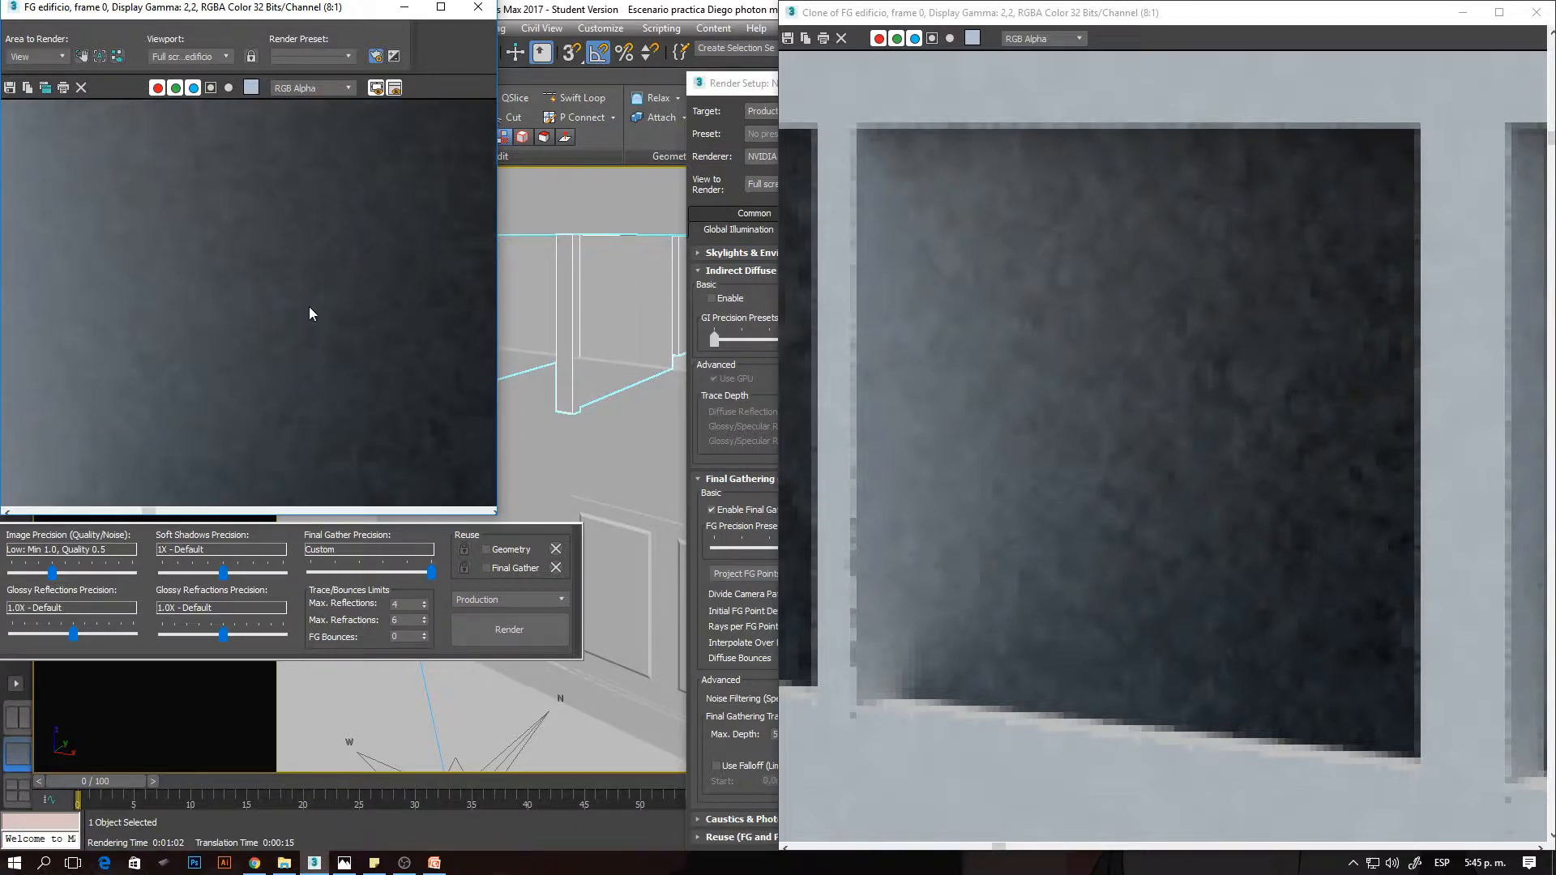
scroll(300, 305, down, 1)
scroll(243, 276, up, 1)
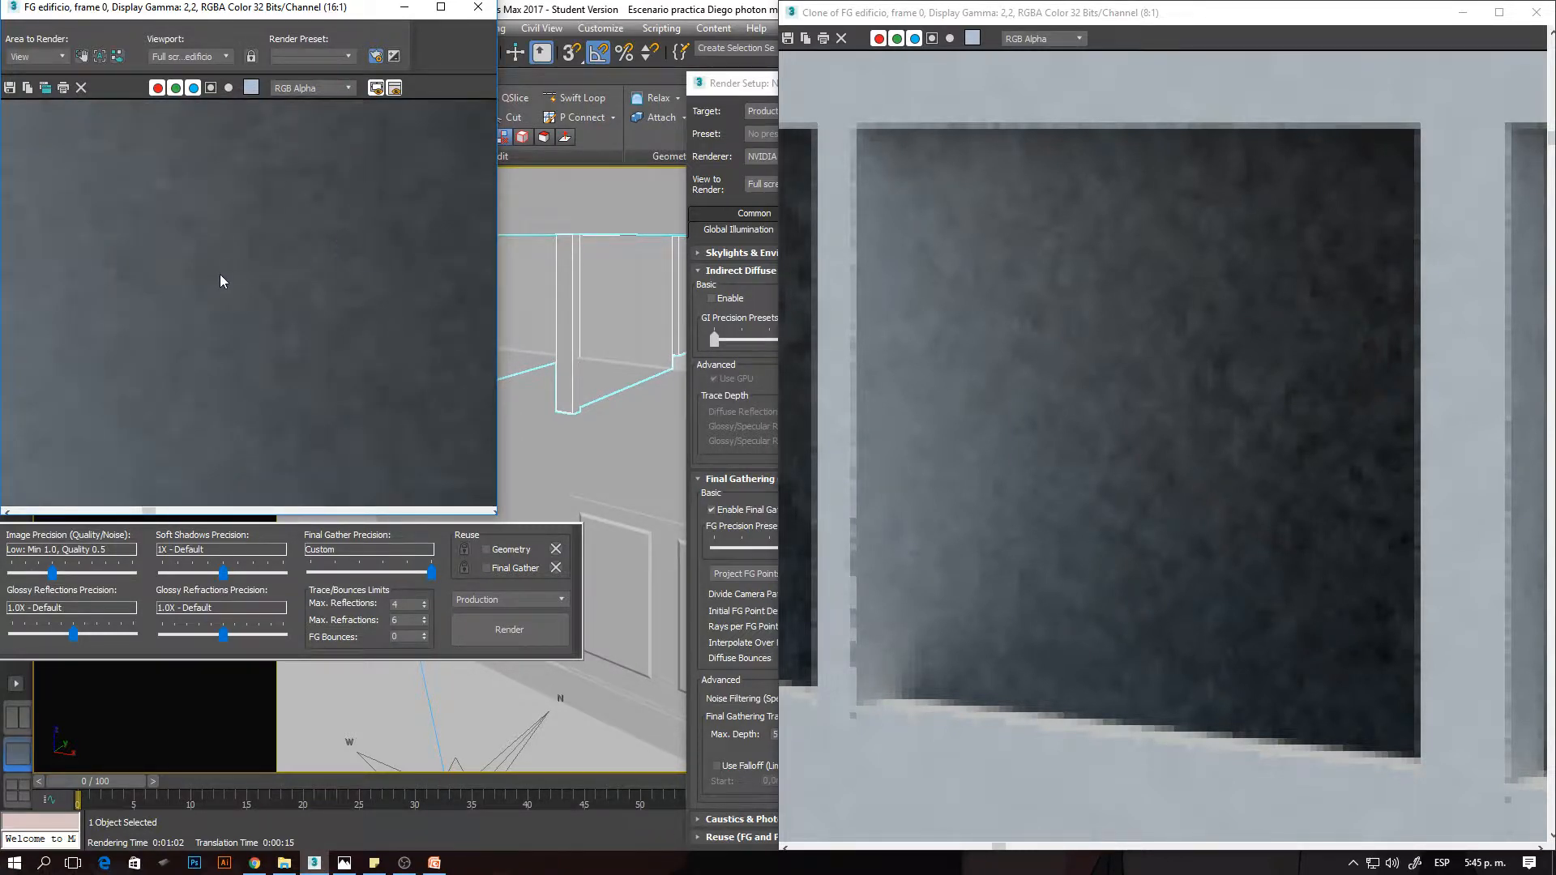
scroll(221, 275, down, 1)
scroll(232, 320, down, 1)
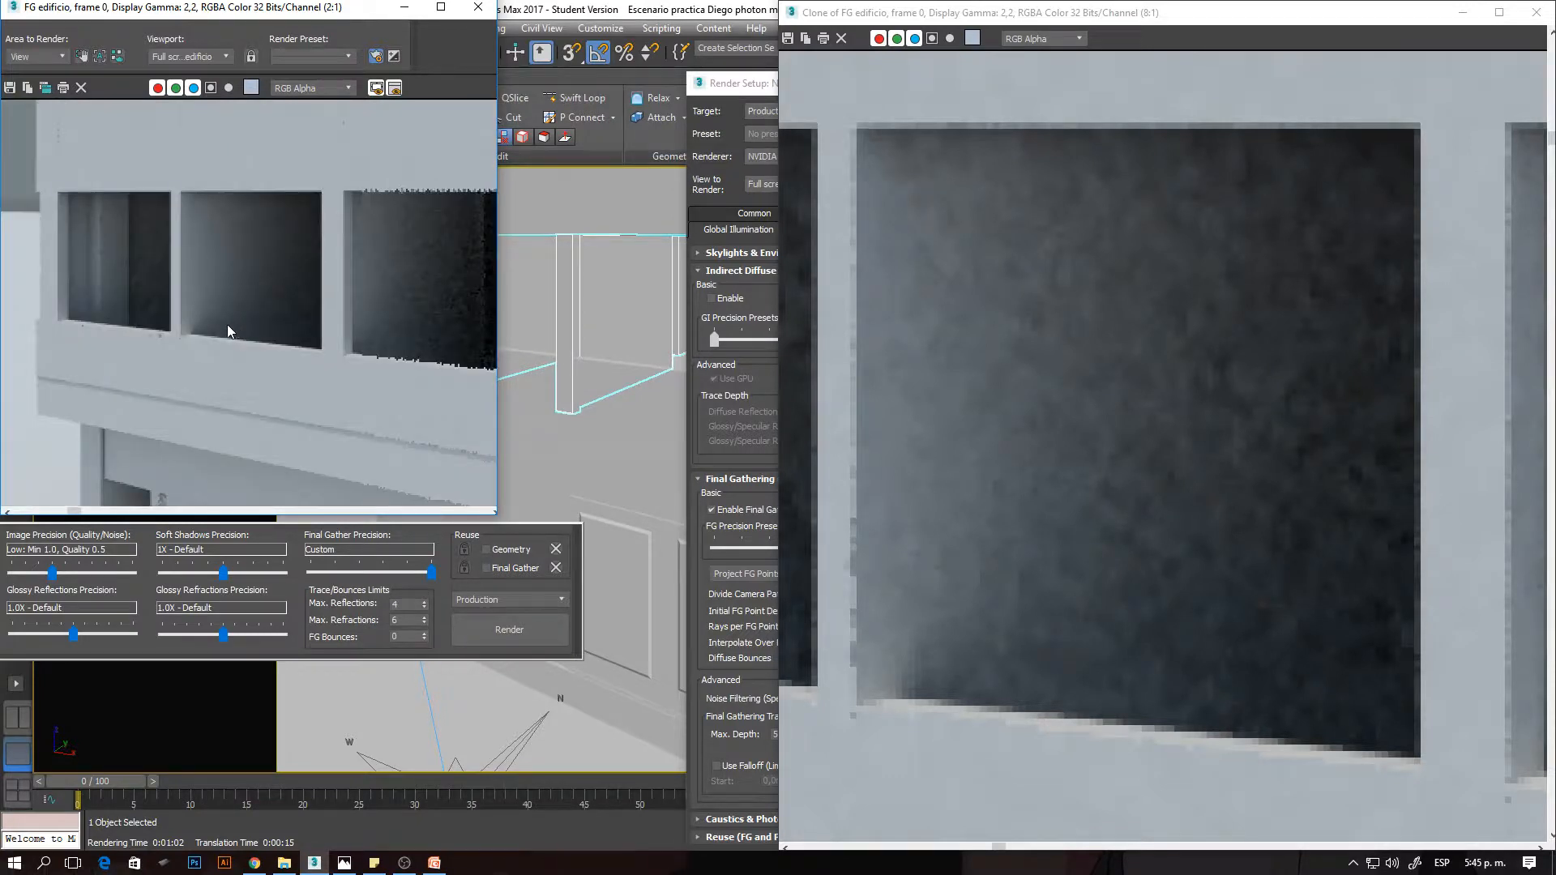
scroll(92, 259, up, 1)
scroll(119, 257, up, 2)
scroll(238, 274, down, 1)
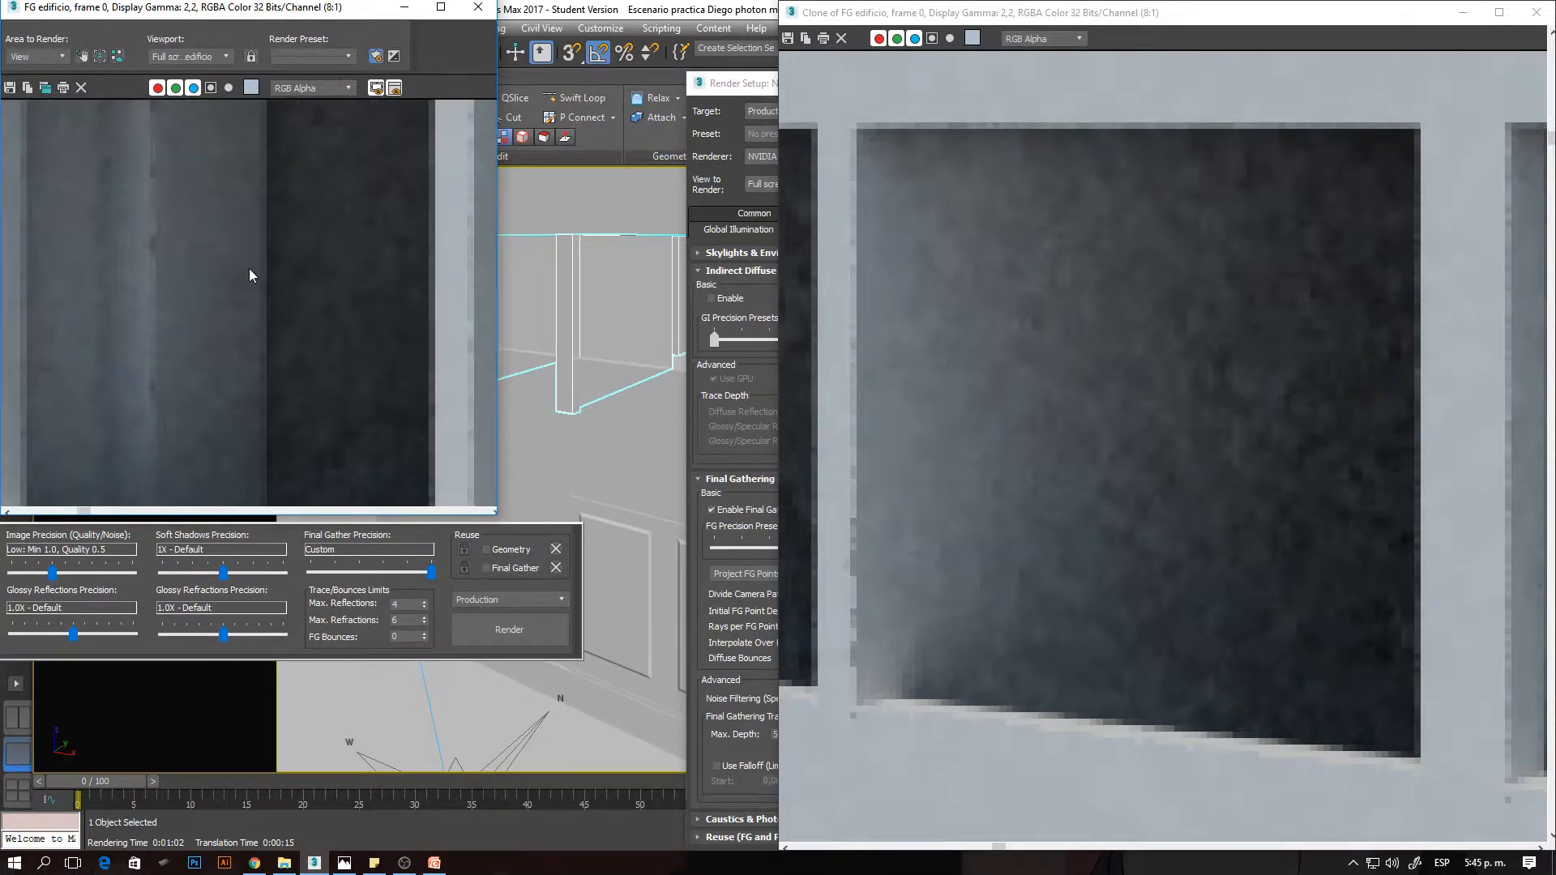
- Clone the 250-ray rendered frame and arrange both clones beside the Render Setup window for comparison
click(756, 84)
drag(776, 85, 751, 89)
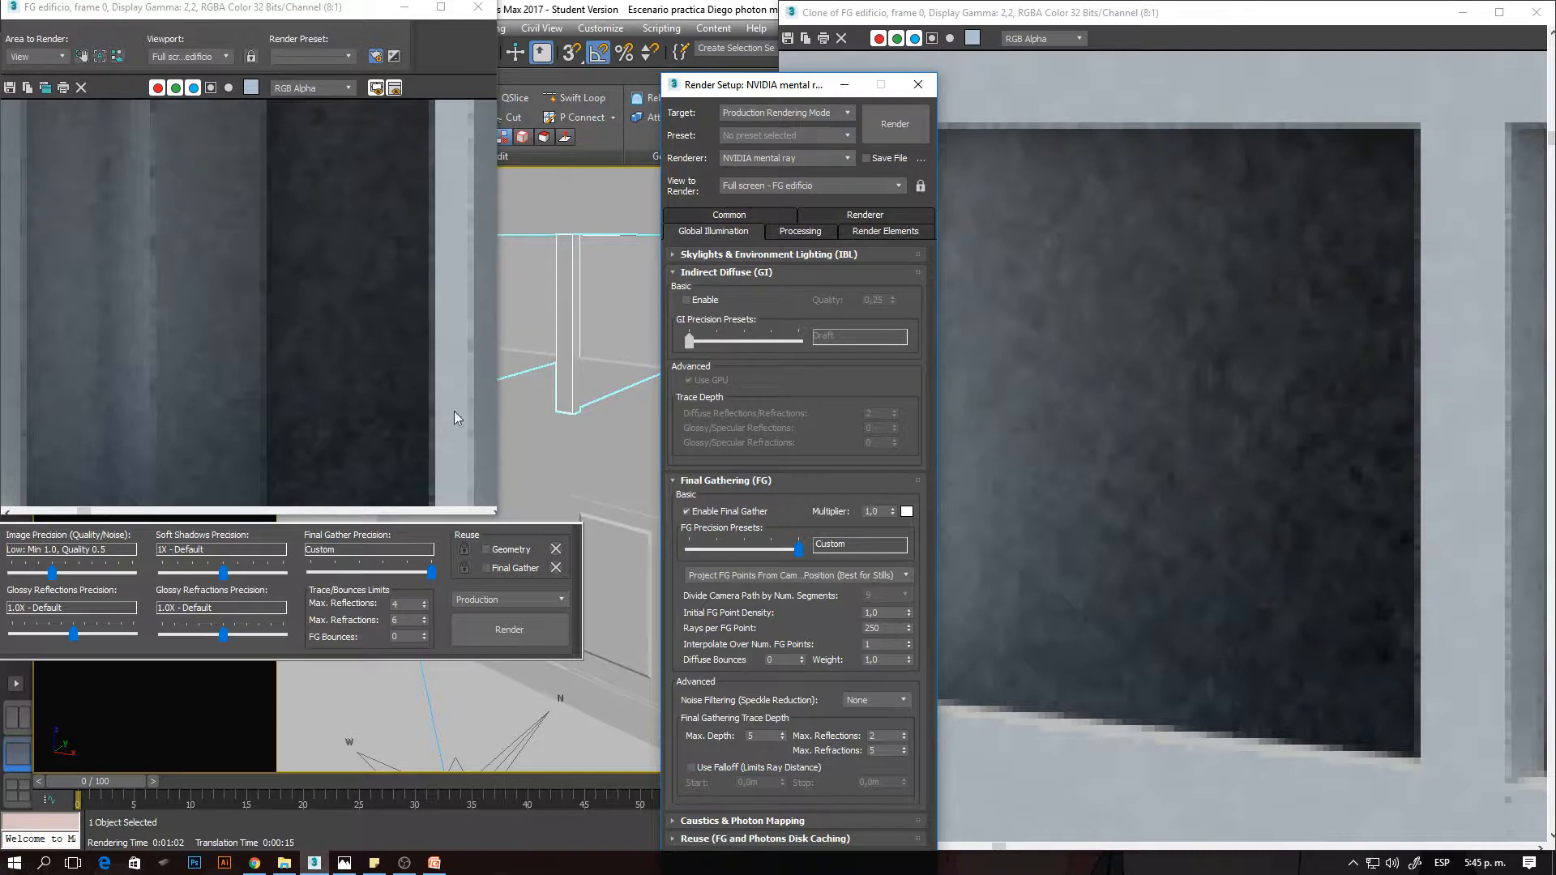
click(1202, 204)
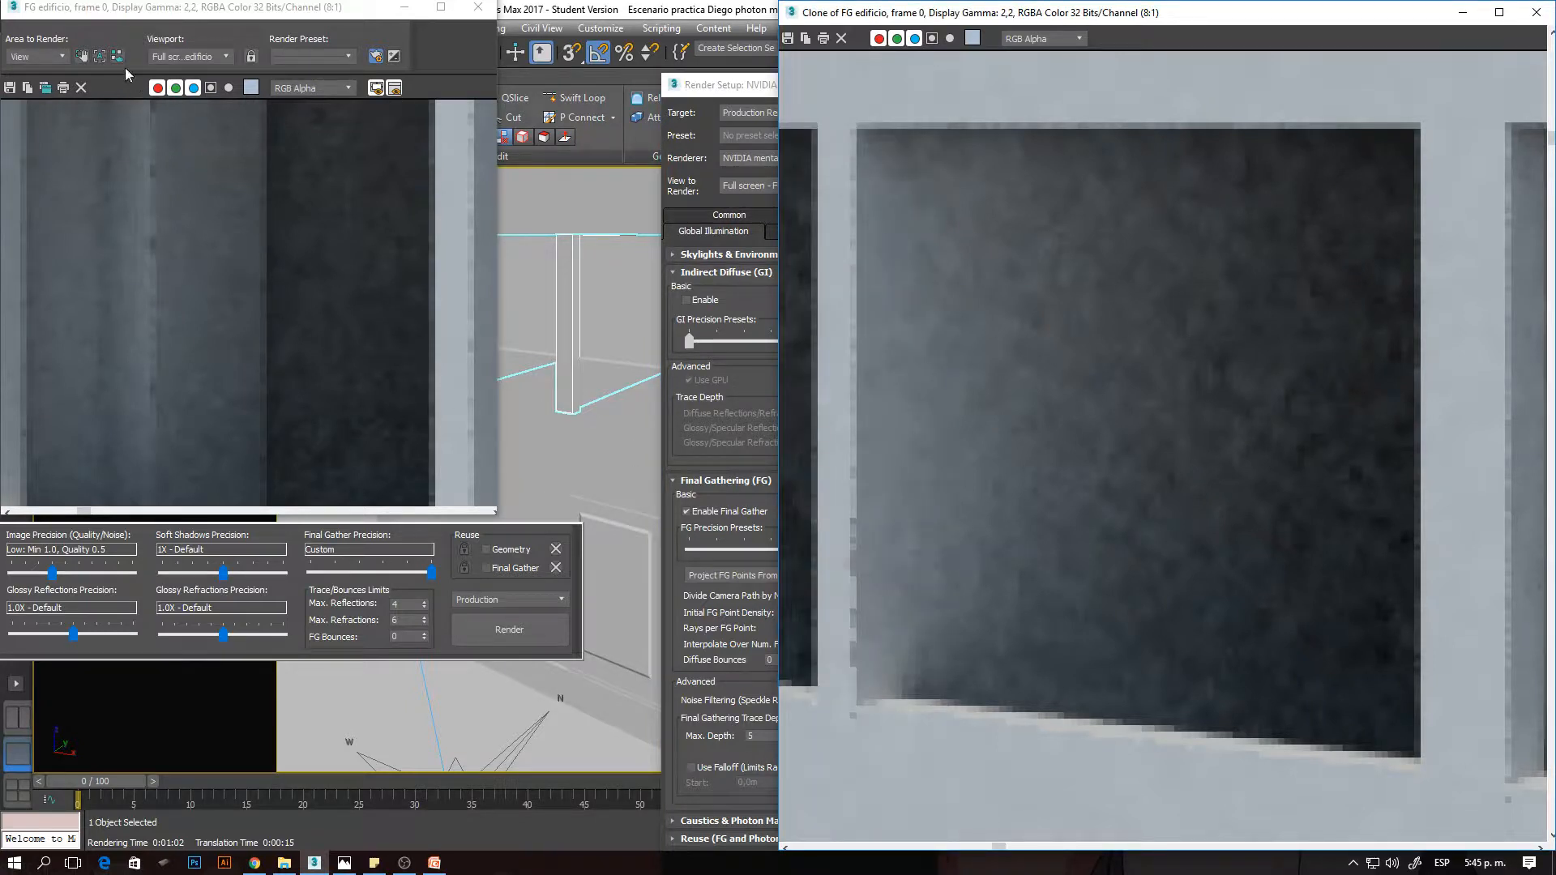
click(47, 87)
mouse_move(732, 236)
mouse_down()
mouse_move(1123, 451)
mouse_move(1083, 415)
mouse_up()
mouse_move(1277, 36)
mouse_down()
mouse_move(1144, 132)
mouse_move(1184, 34)
mouse_up()
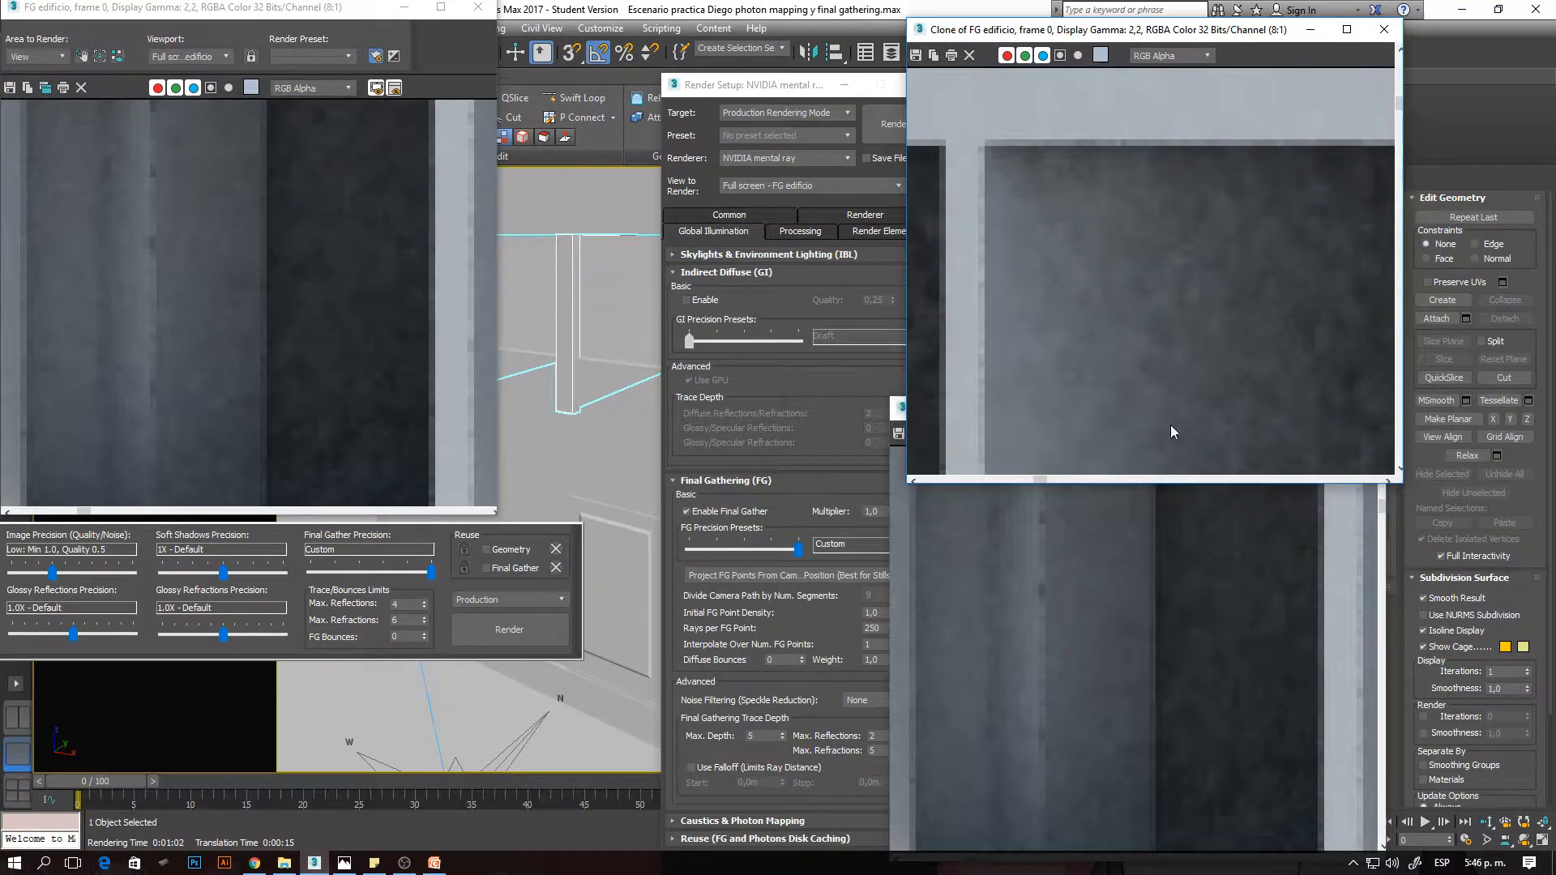
click(1049, 510)
drag(1100, 411, 1180, 397)
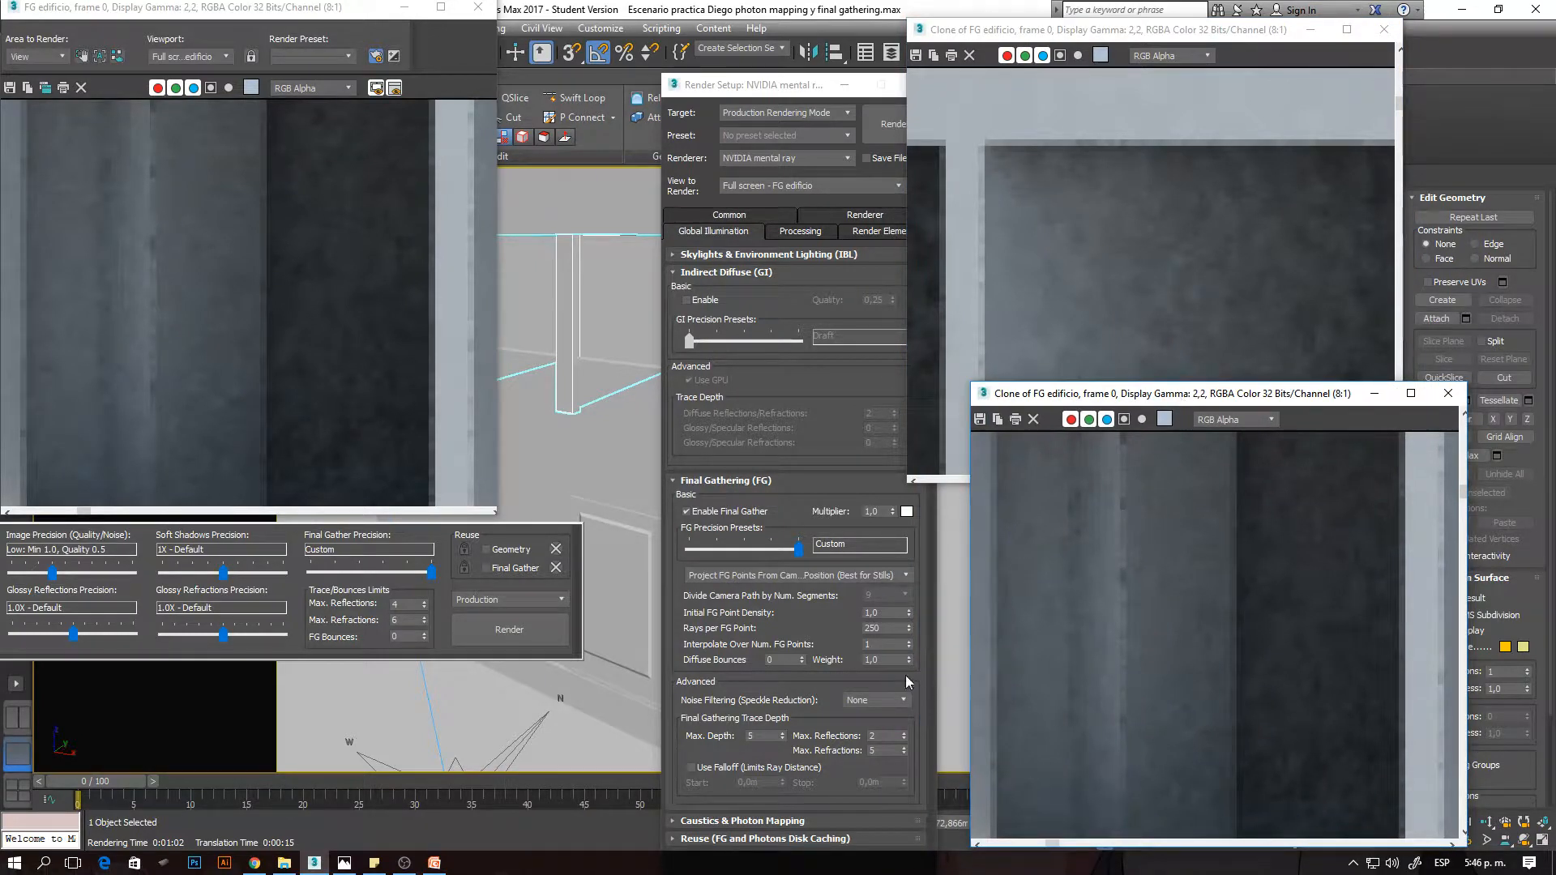
- Set Rays per FG Point to 50 and Interpolate Over Num. FG Points to 30
click(871, 644)
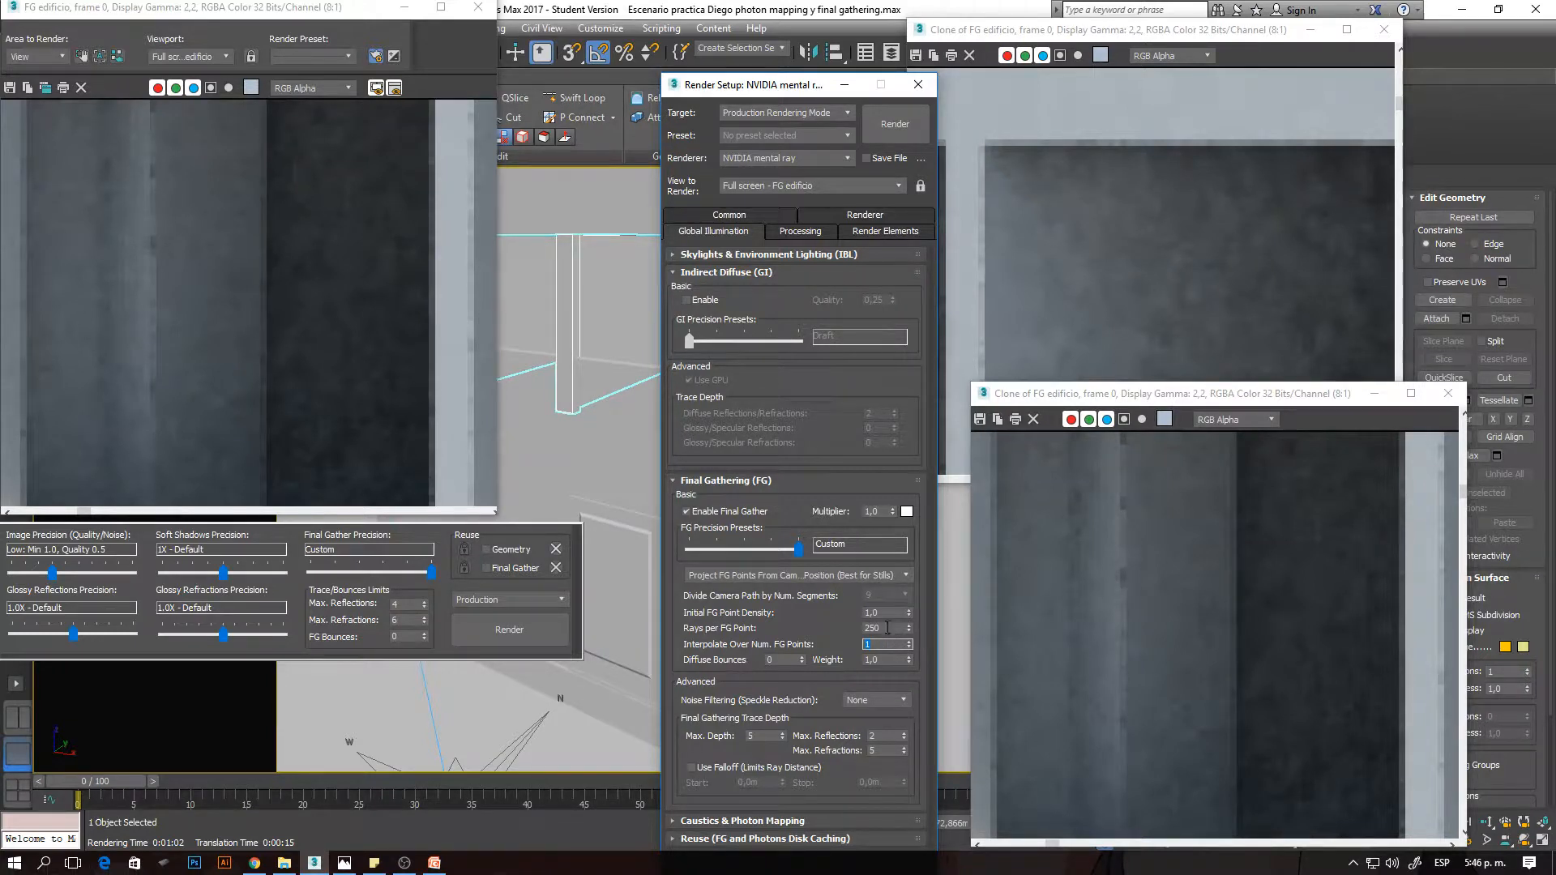
click(885, 613)
key(Tab)
text(50)
key(Tab)
text(30)
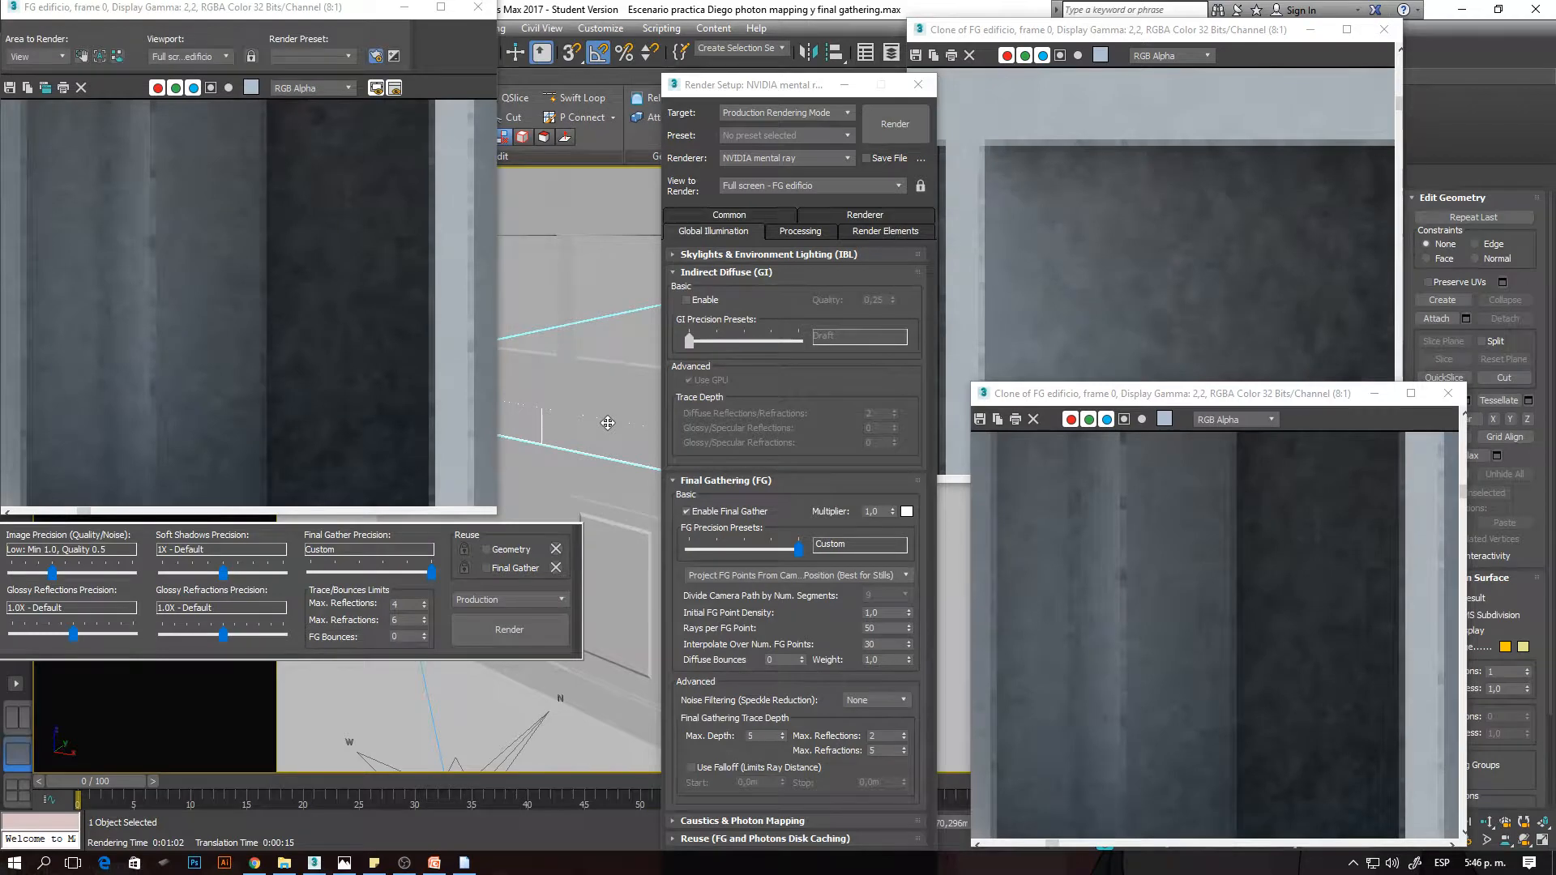
- Render the building with 50 rays per FG point and 30-point interpolation, and inspect the upper window interiors up close
key(shift+q)
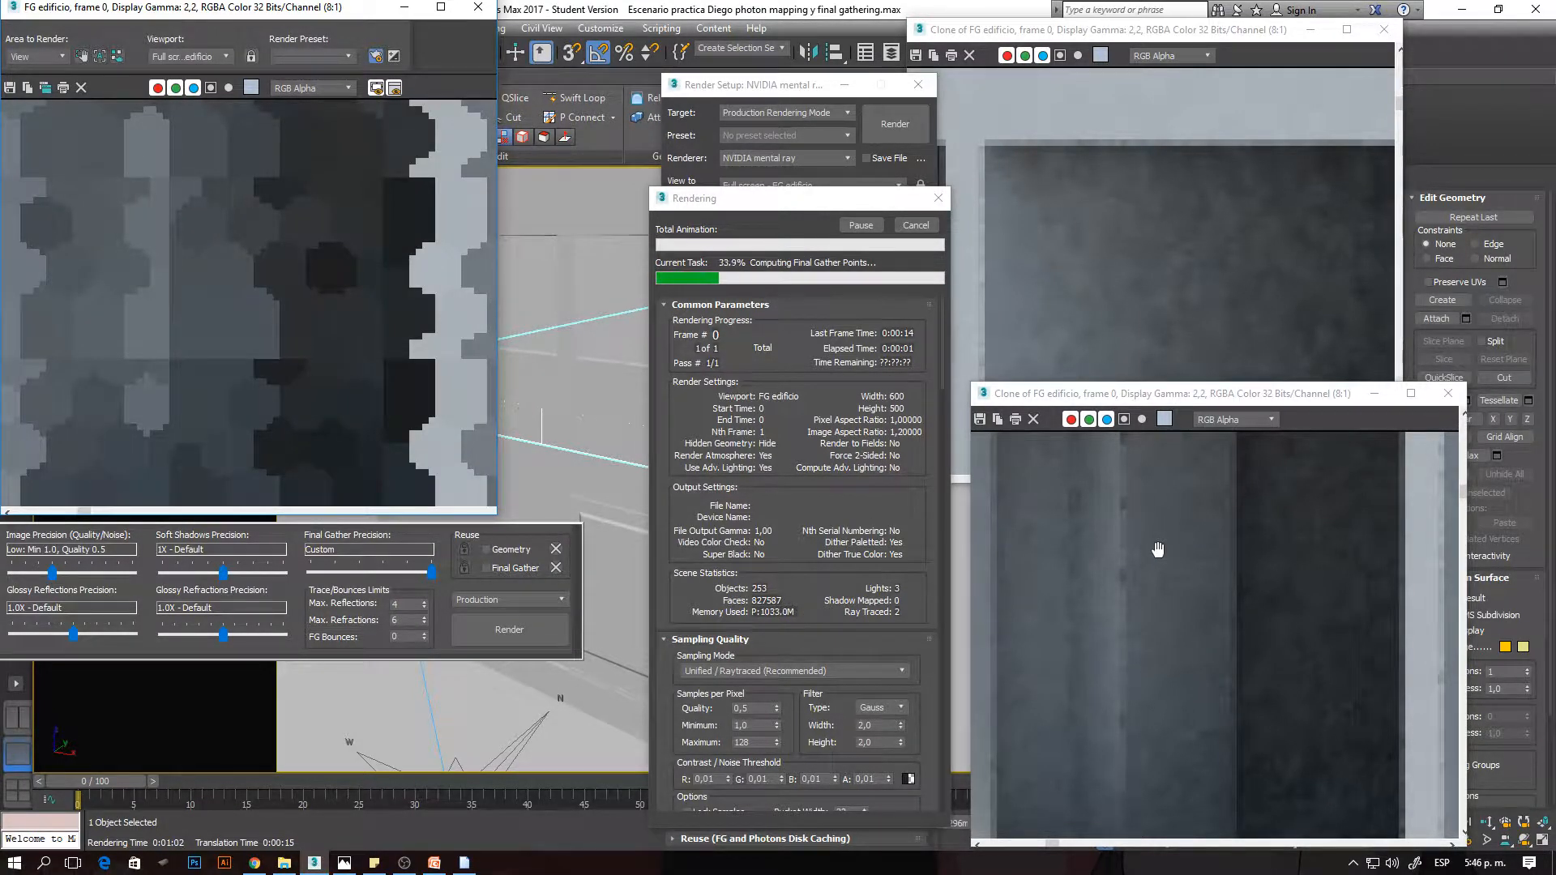
click(744, 91)
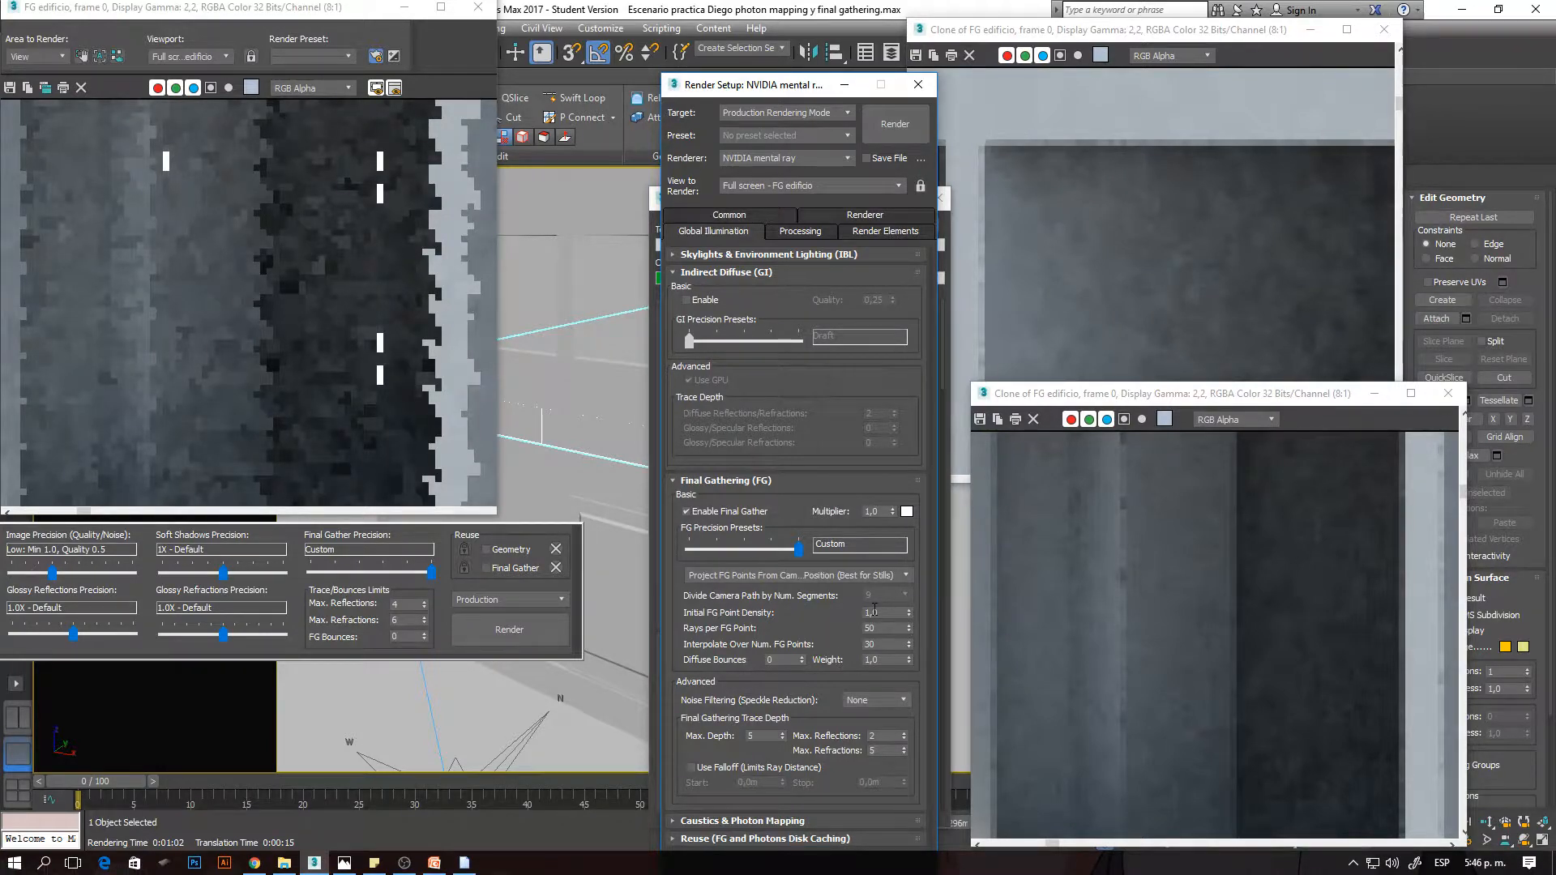
scroll(287, 324, down, 2)
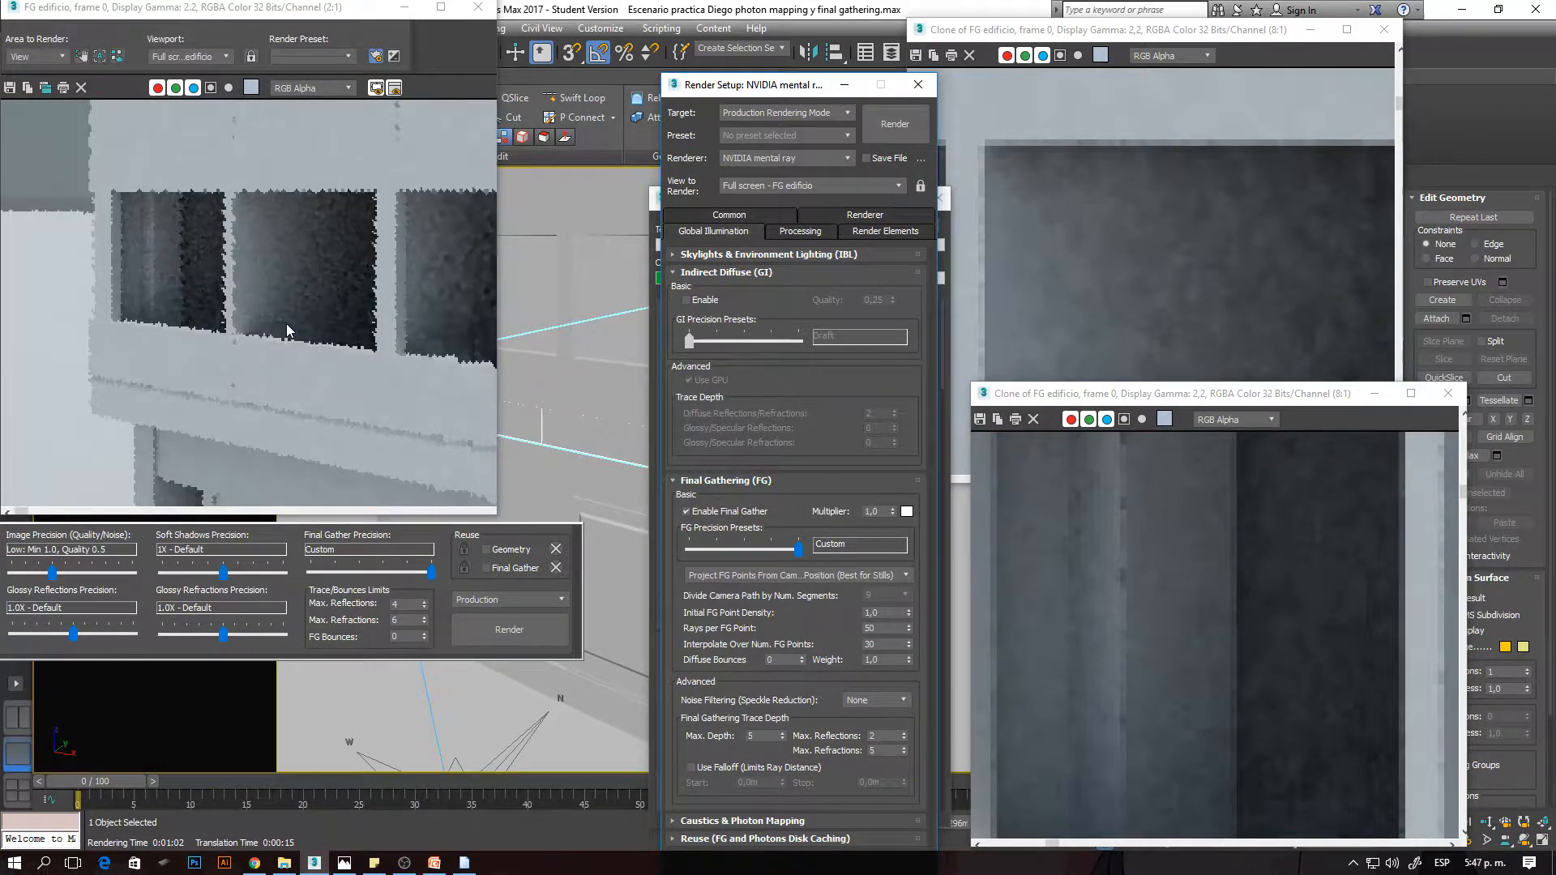
scroll(285, 323, down, 1)
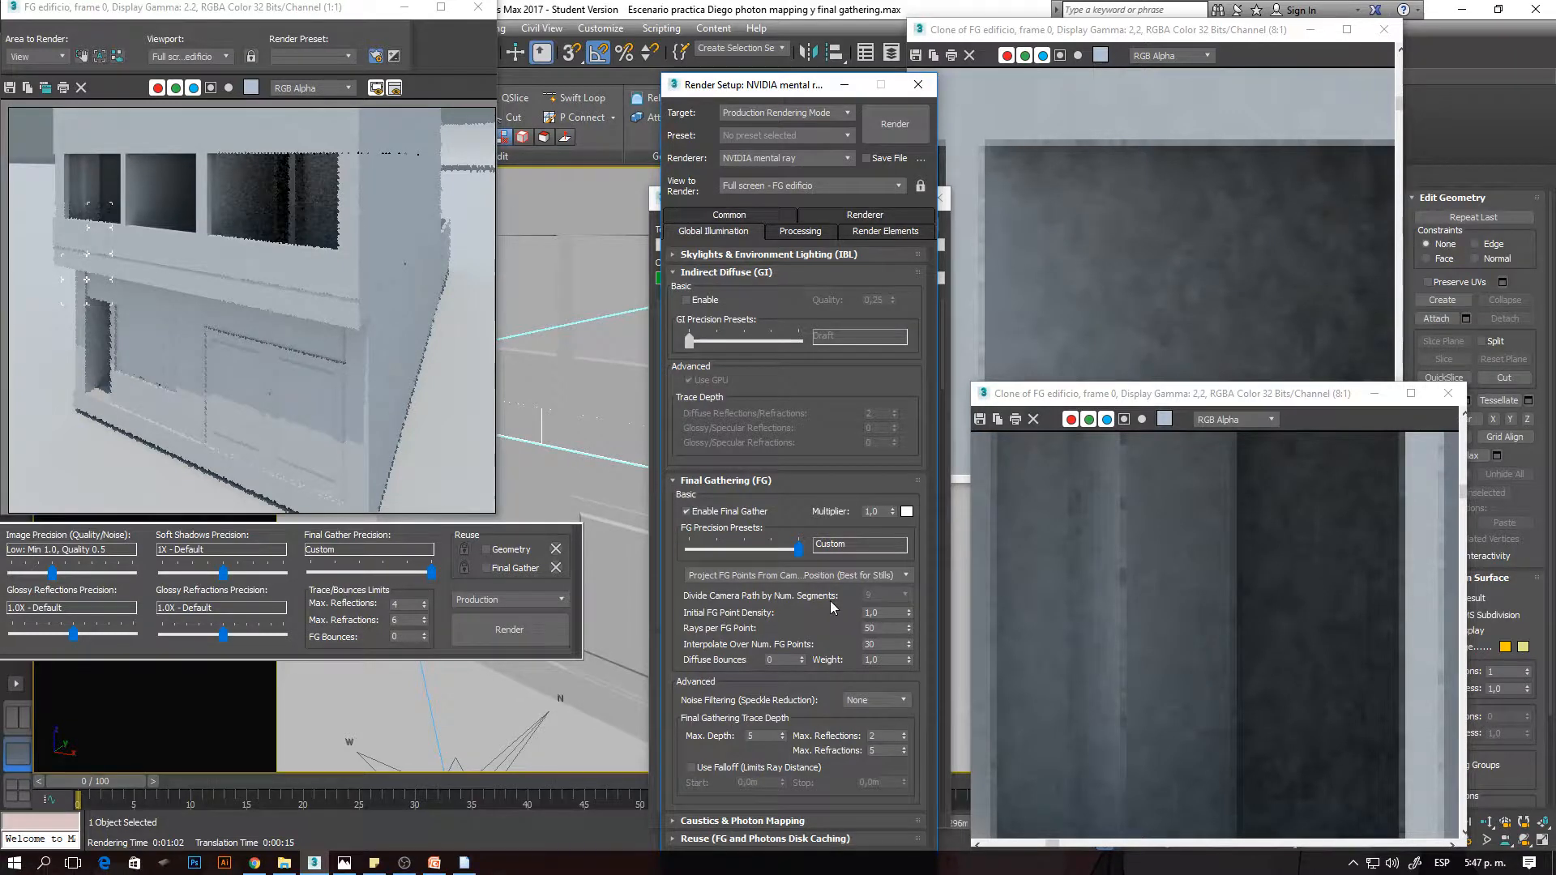
scroll(51, 167, up, 2)
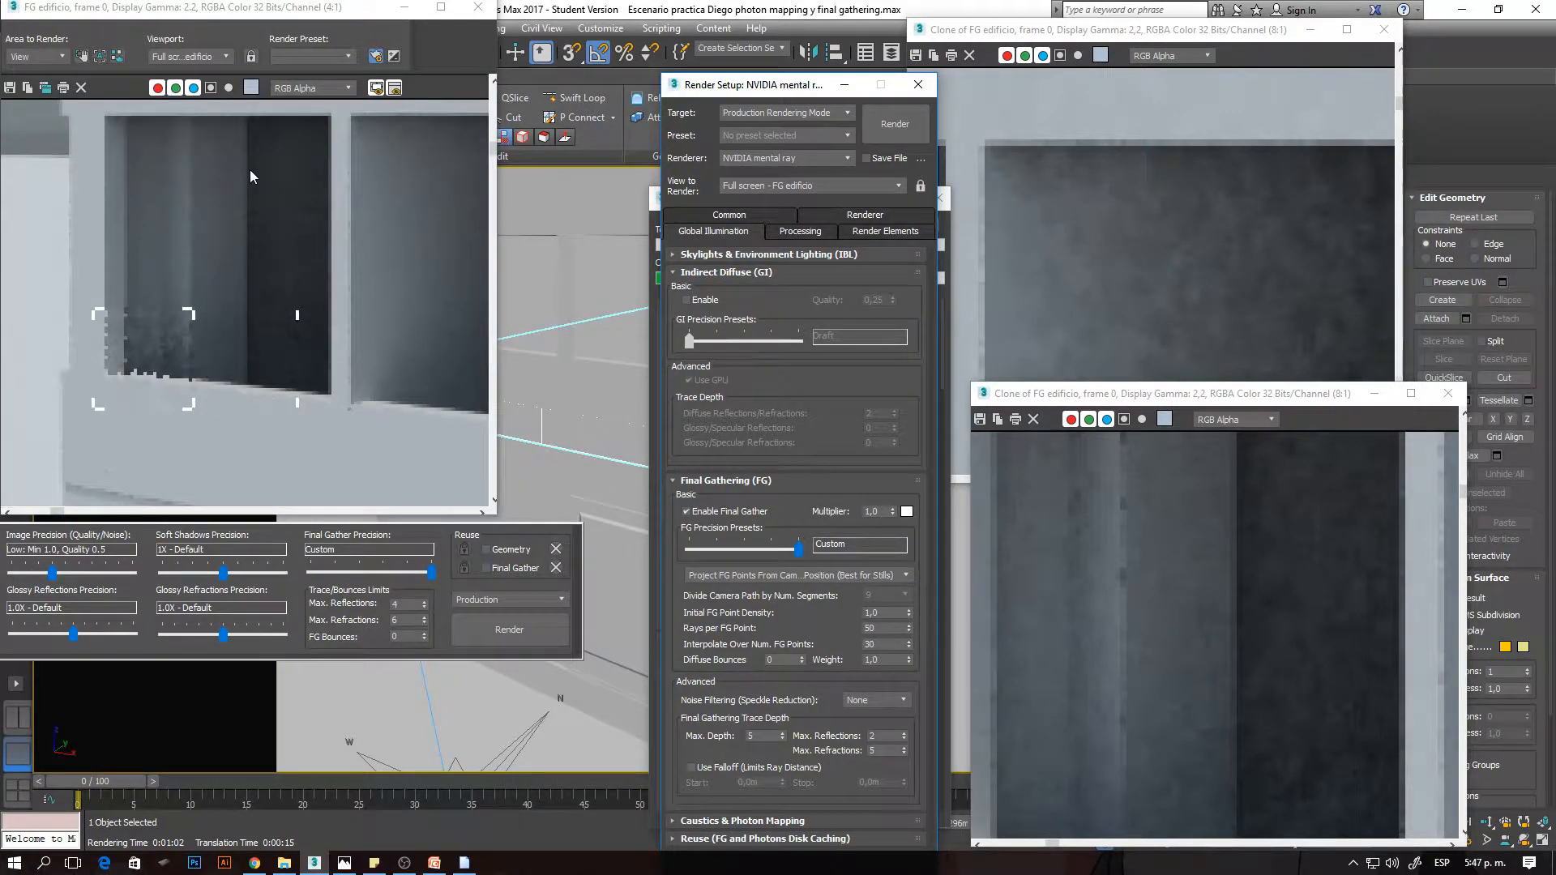
scroll(235, 184, up, 1)
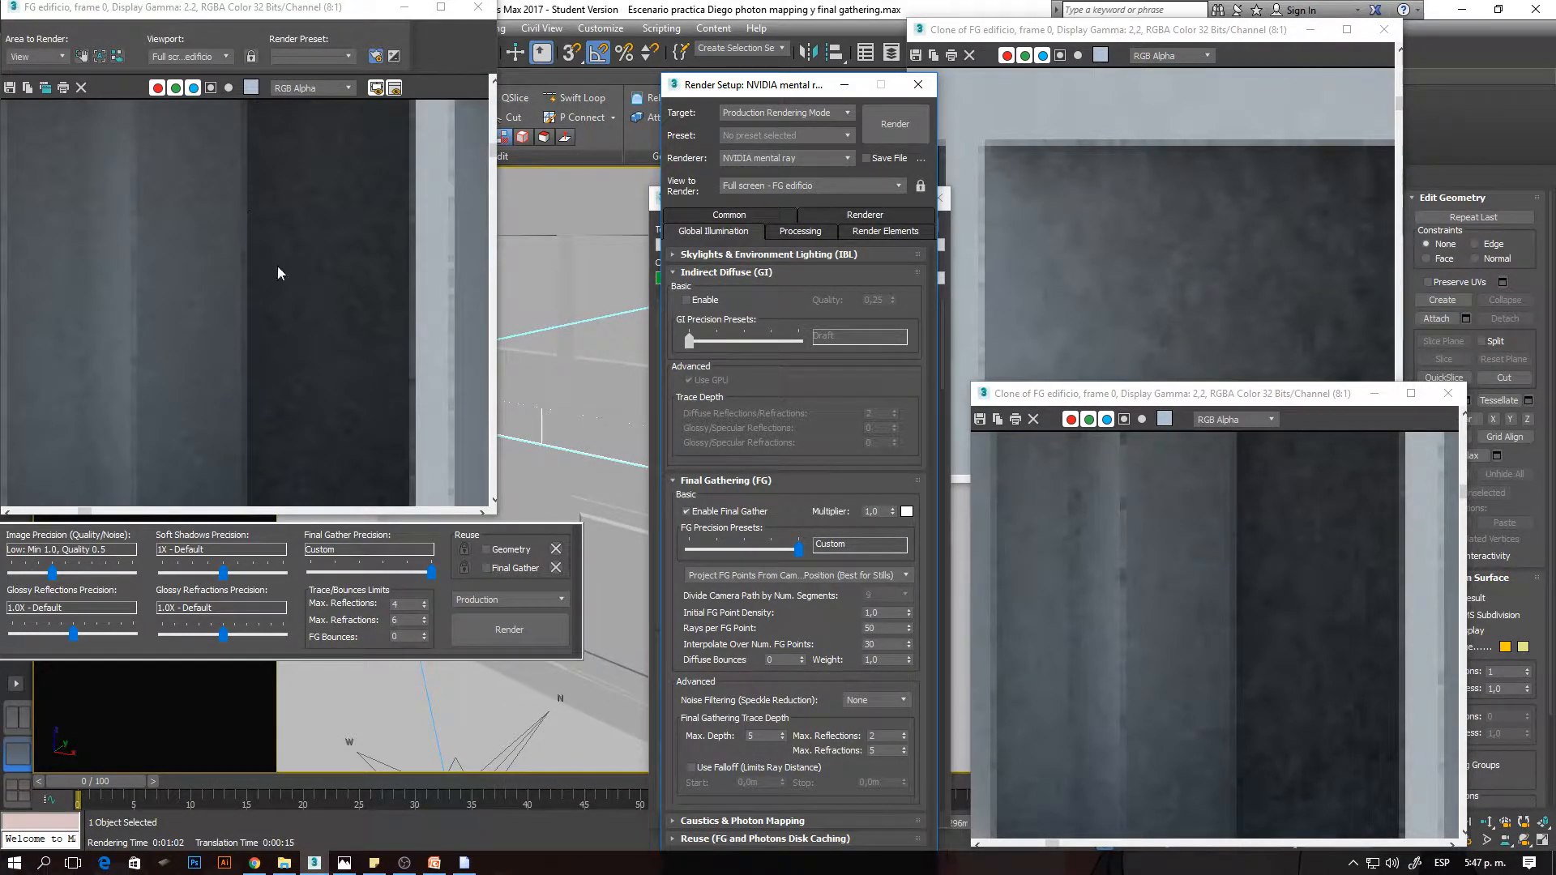
scroll(277, 267, down, 2)
scroll(356, 257, up, 1)
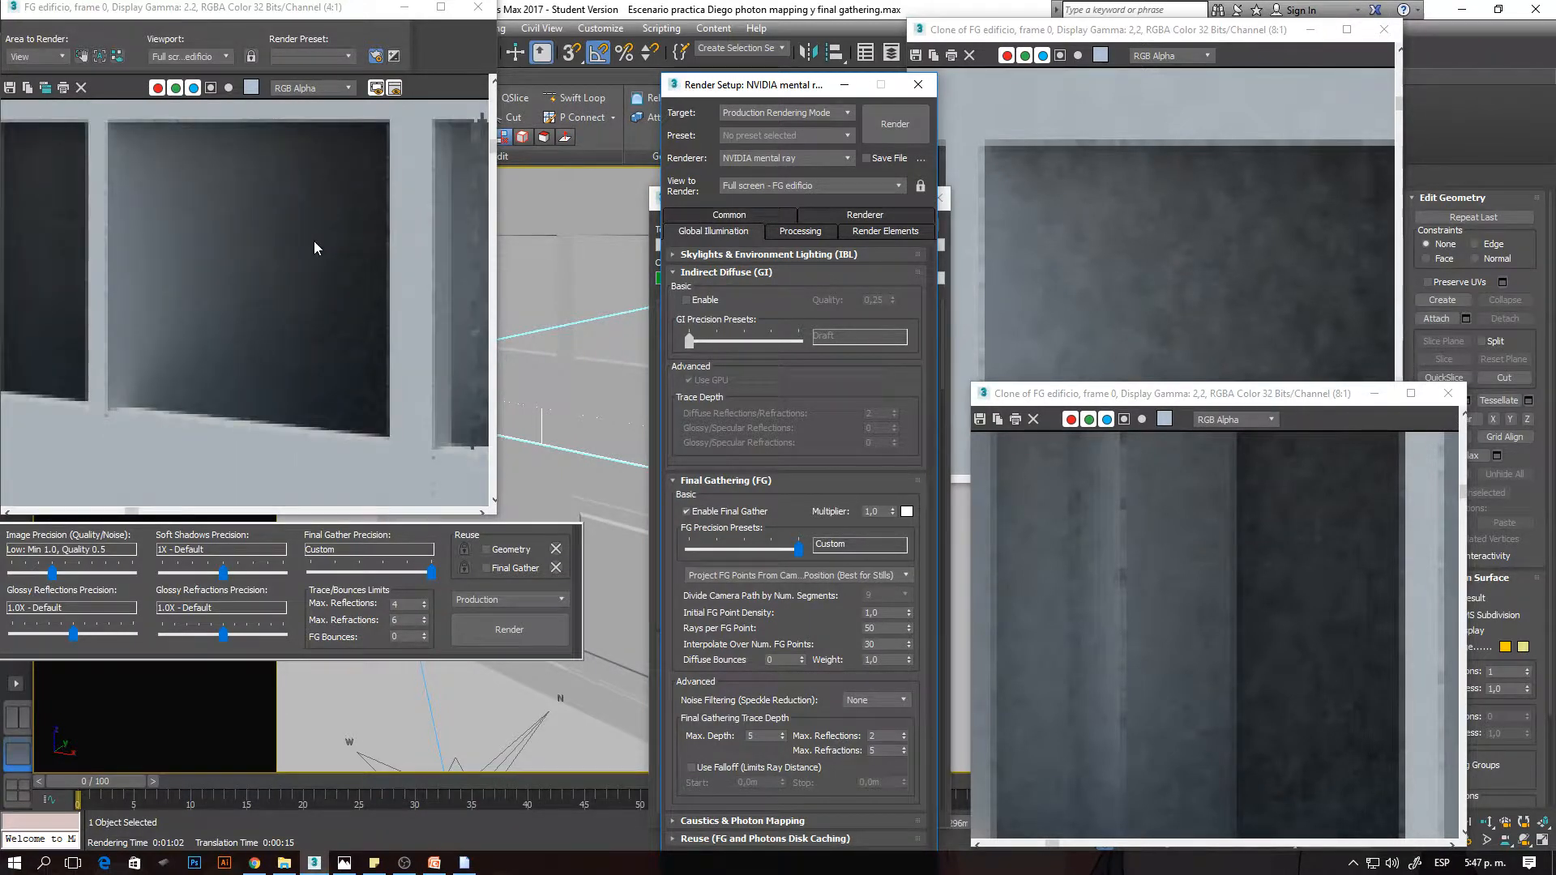
middle_drag(314, 240, 218, 222)
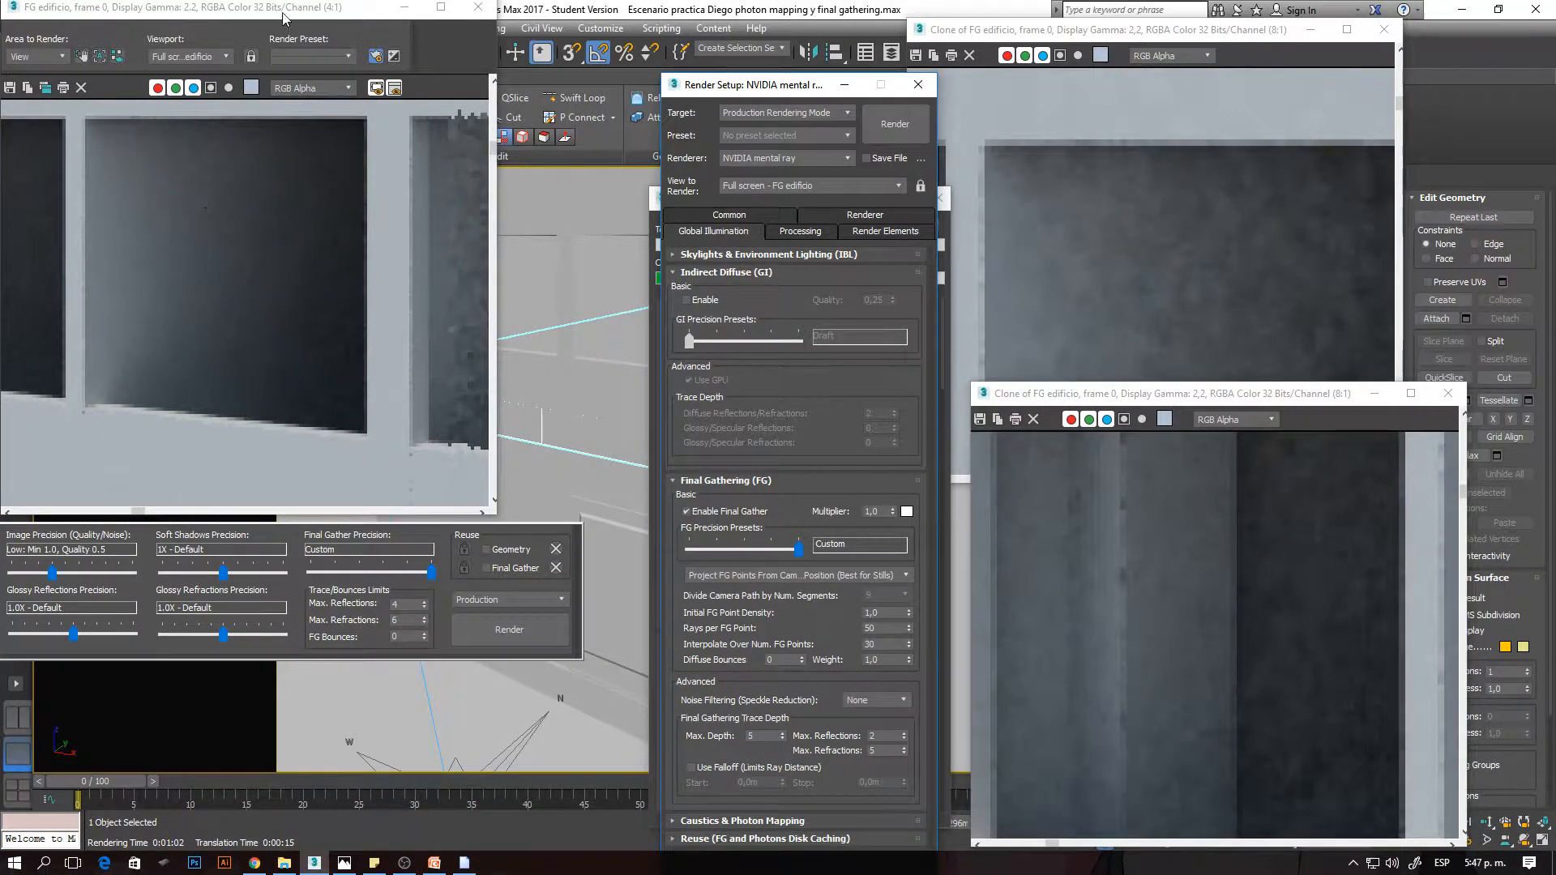
- Enlarge the rendered frame window and move it aside so the Render Setup settings are fully exposed
drag(491, 507, 653, 736)
drag(427, 10, 452, 36)
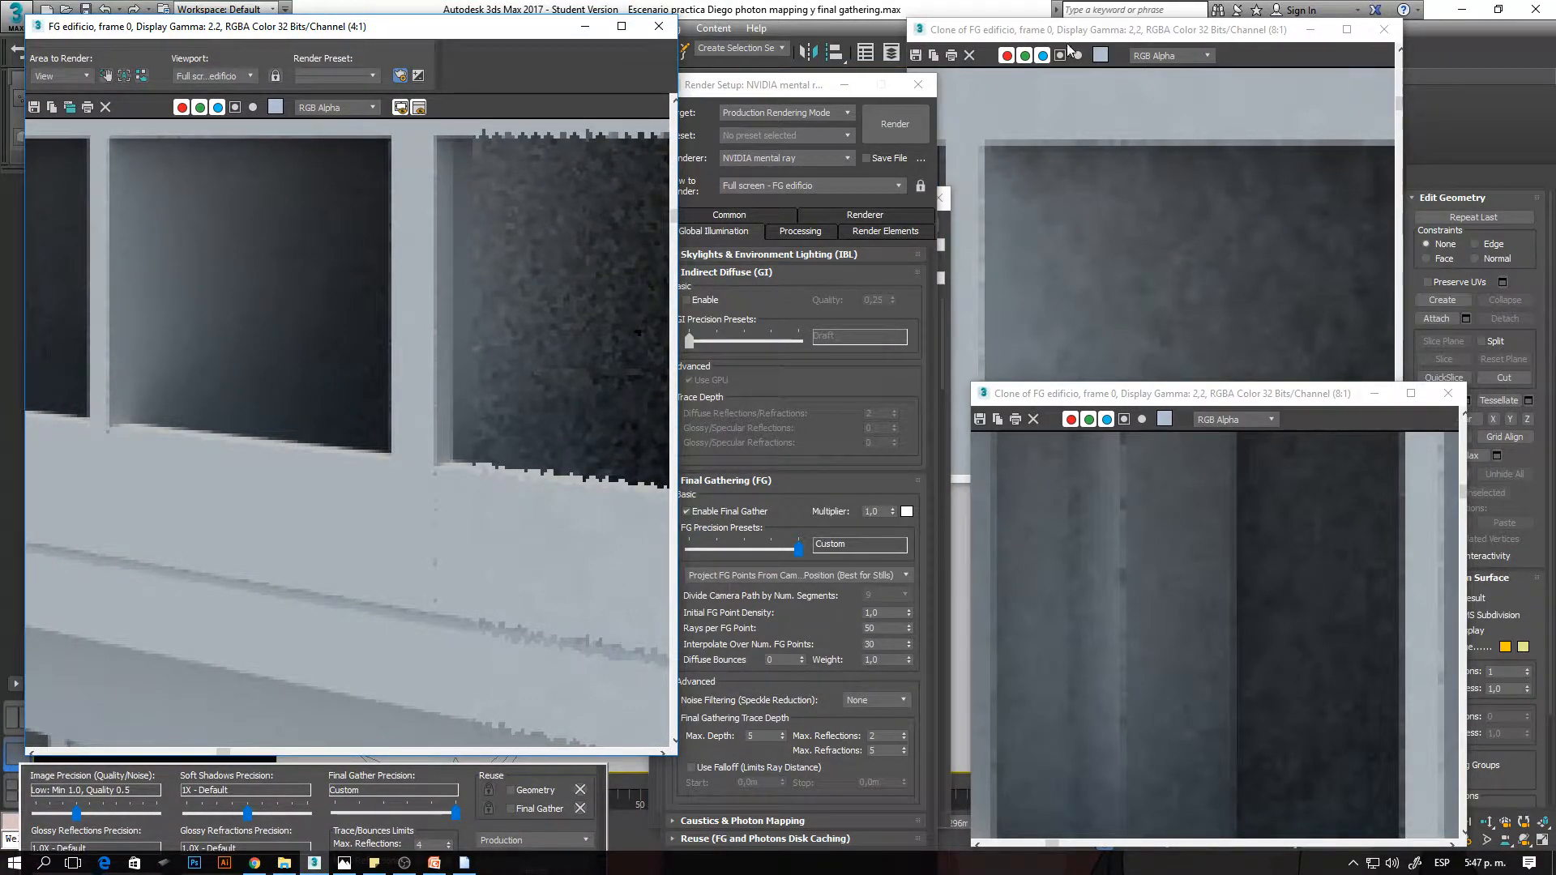
drag(516, 34, 361, 40)
click(654, 197)
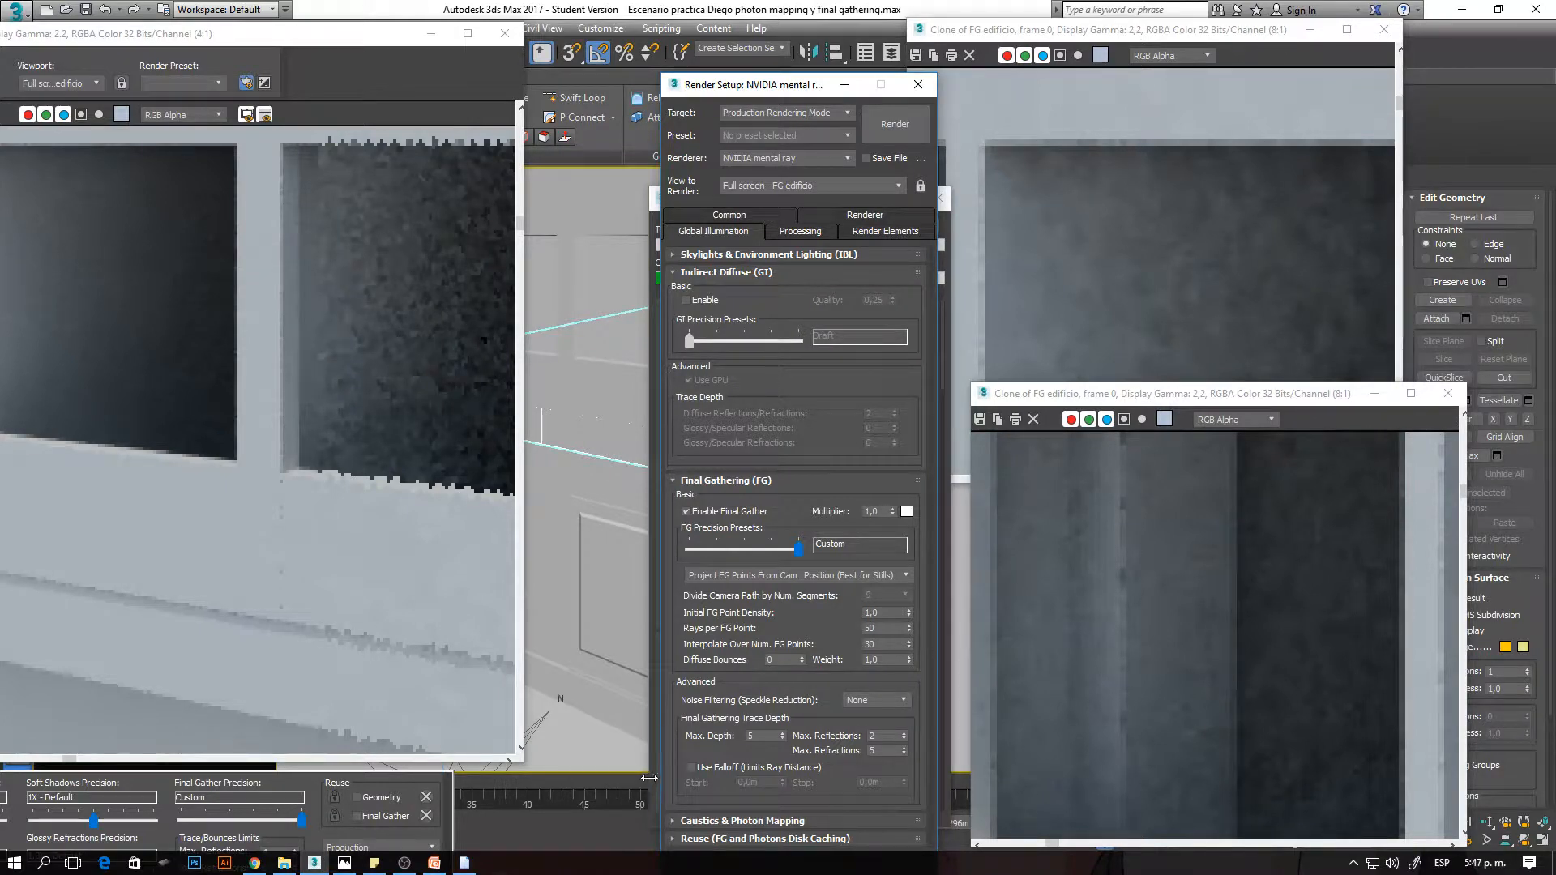
- Arrange the rendered frame and its two clones for side-by-side comparison, framing the upper window pane in the lower clone at 4:1
key(shift+q)
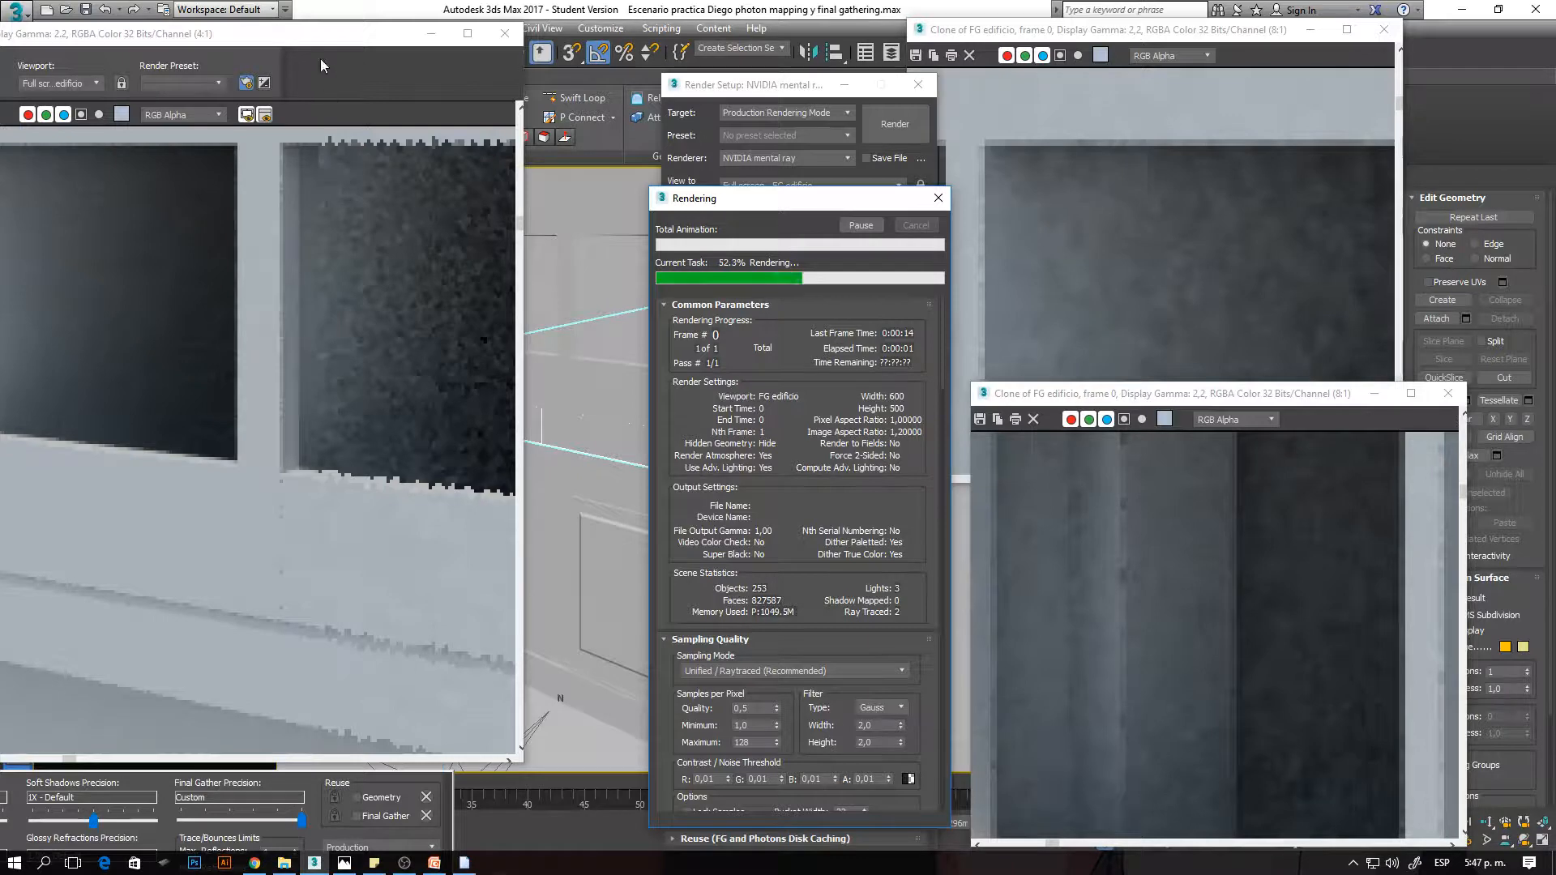
mouse_move(1146, 35)
mouse_down()
mouse_move(1184, 28)
mouse_move(909, 45)
mouse_move(930, 46)
mouse_up()
mouse_move(1232, 398)
mouse_down()
mouse_move(1252, 422)
mouse_move(1254, 385)
mouse_up()
scroll(1184, 502, down, 1)
middle_drag(1296, 567, 1107, 602)
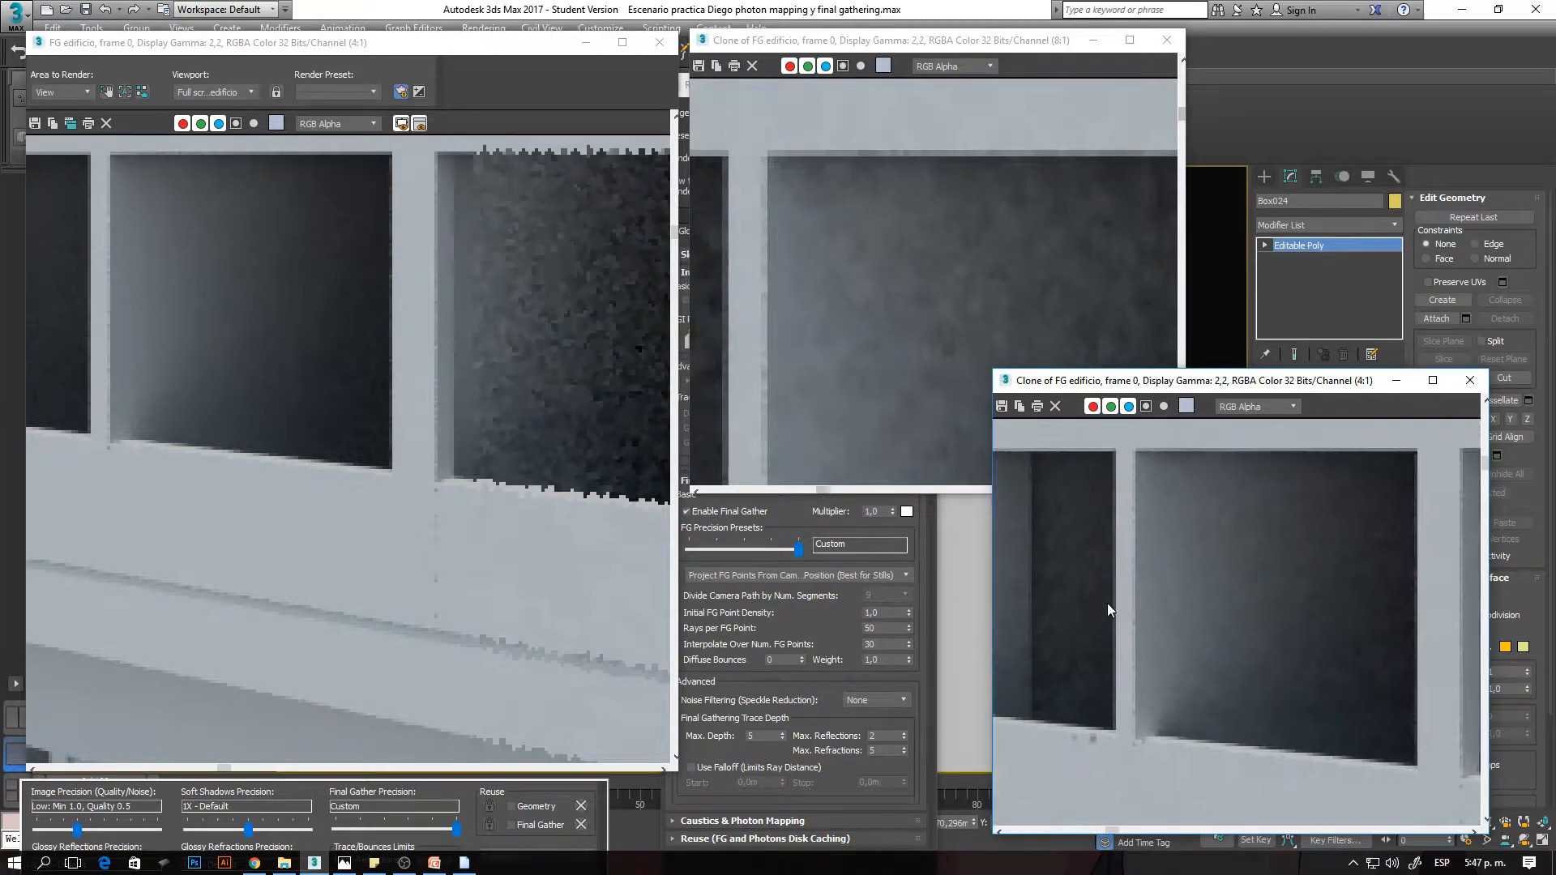
- Magnify the same upper window interior in the rendered frame and both clones to compare their Final Gather noise
scroll(1414, 636, up, 1)
scroll(1253, 596, down, 1)
scroll(1199, 587, up, 1)
middle_drag(354, 444, 510, 536)
mouse_move(436, 360)
middle_down()
mouse_move(405, 414)
mouse_move(408, 397)
middle_up()
click(944, 265)
scroll(900, 256, down, 1)
middle_drag(995, 437, 969, 318)
middle_drag(935, 242, 941, 288)
scroll(942, 287, up, 1)
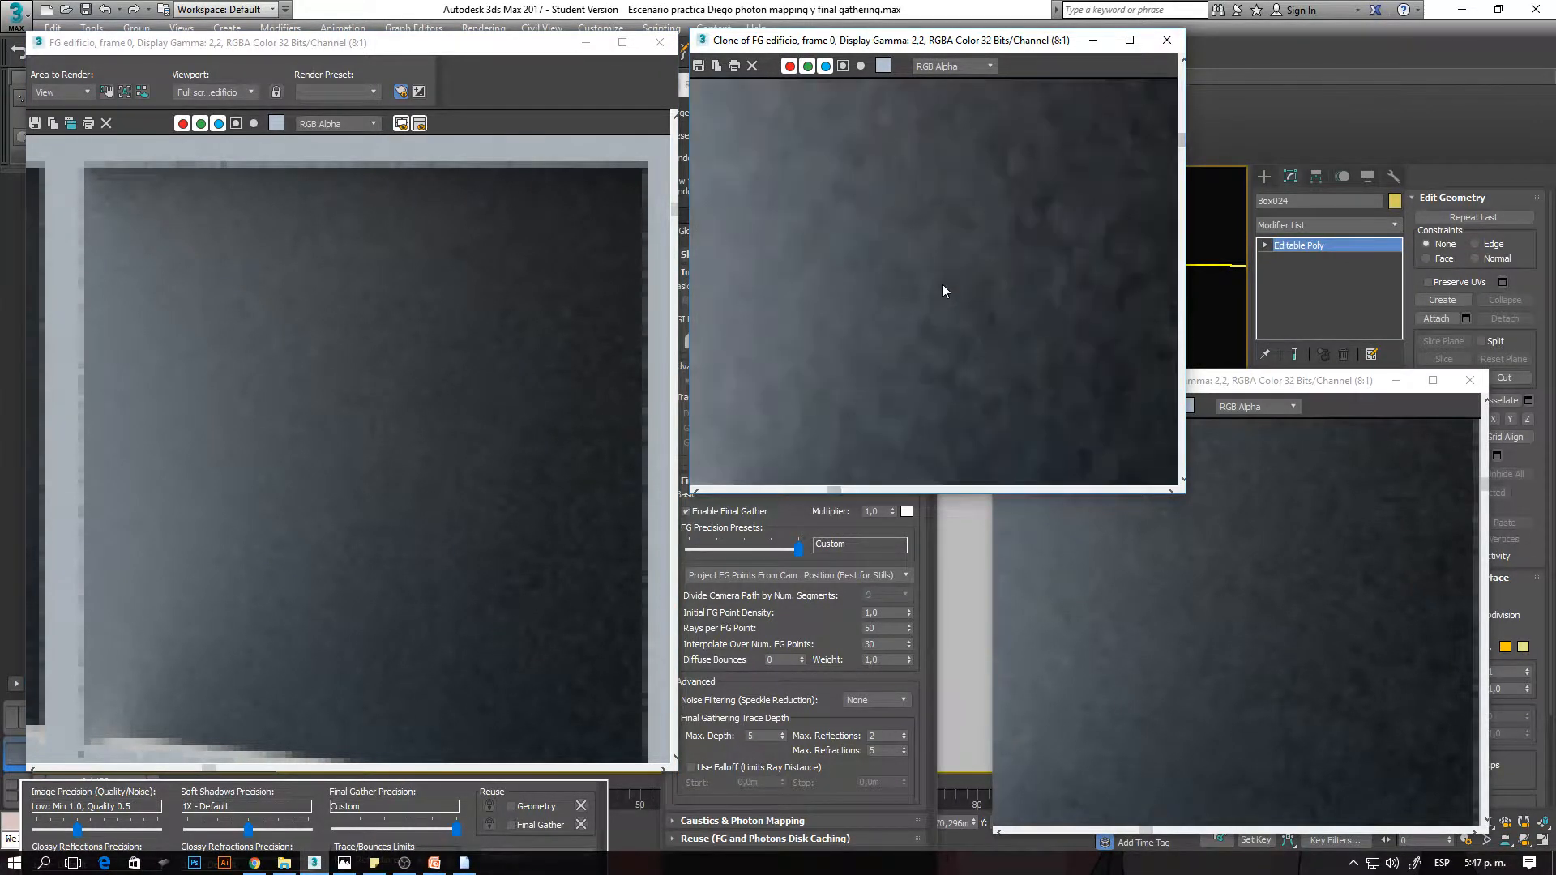
- Examine the blotchy noise on the window's interior in the upper clone, alternating between 4:1 and 8:1 magnification
scroll(942, 288, down, 1)
scroll(941, 288, up, 1)
scroll(942, 289, down, 1)
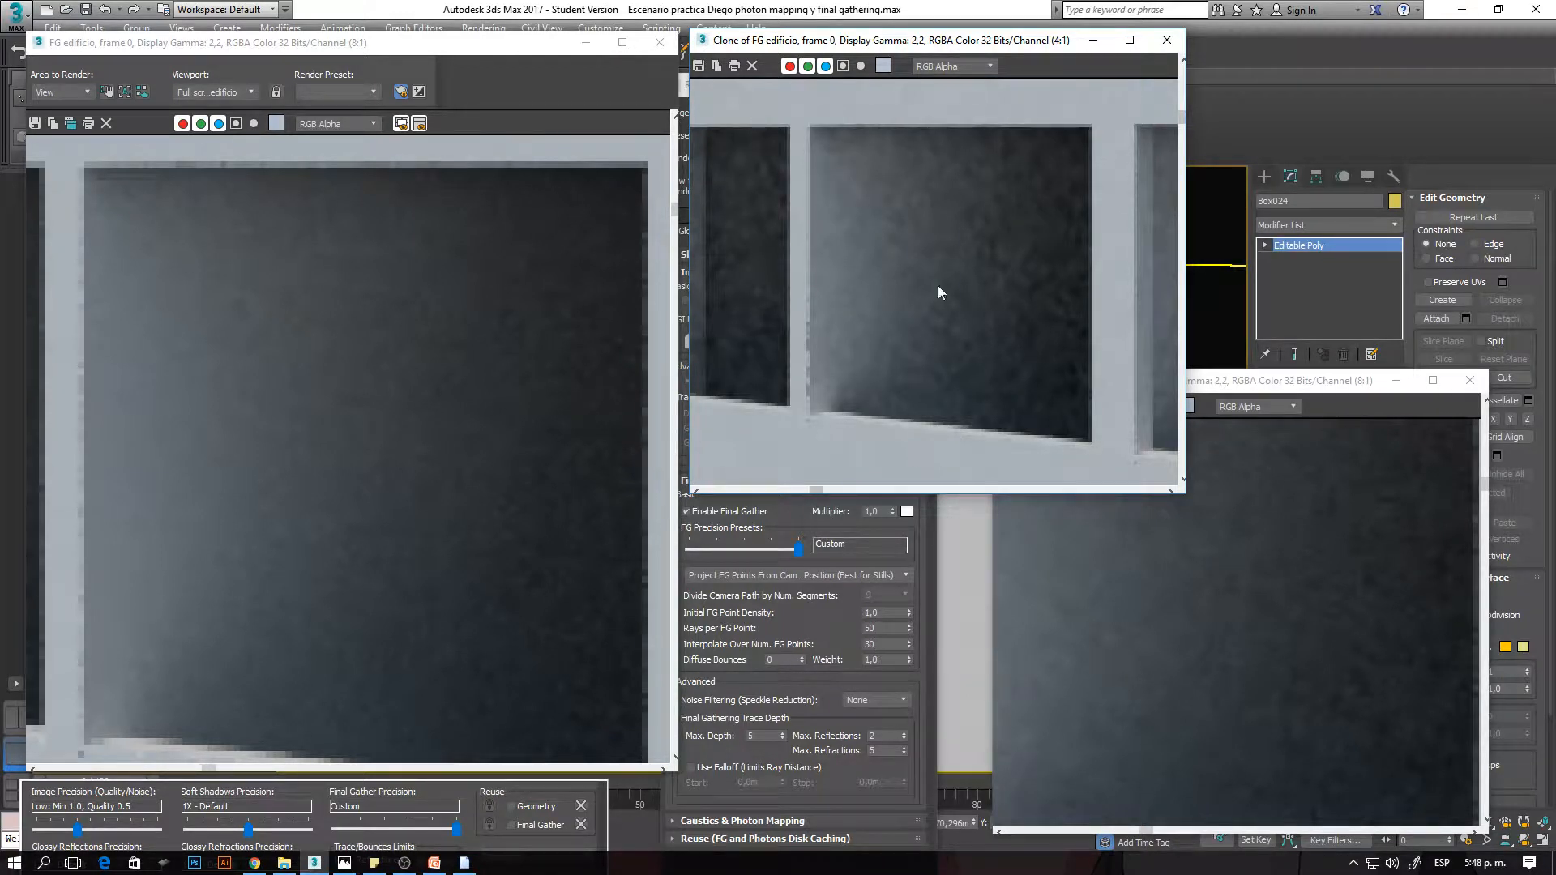
scroll(921, 205, up, 1)
scroll(948, 193, down, 1)
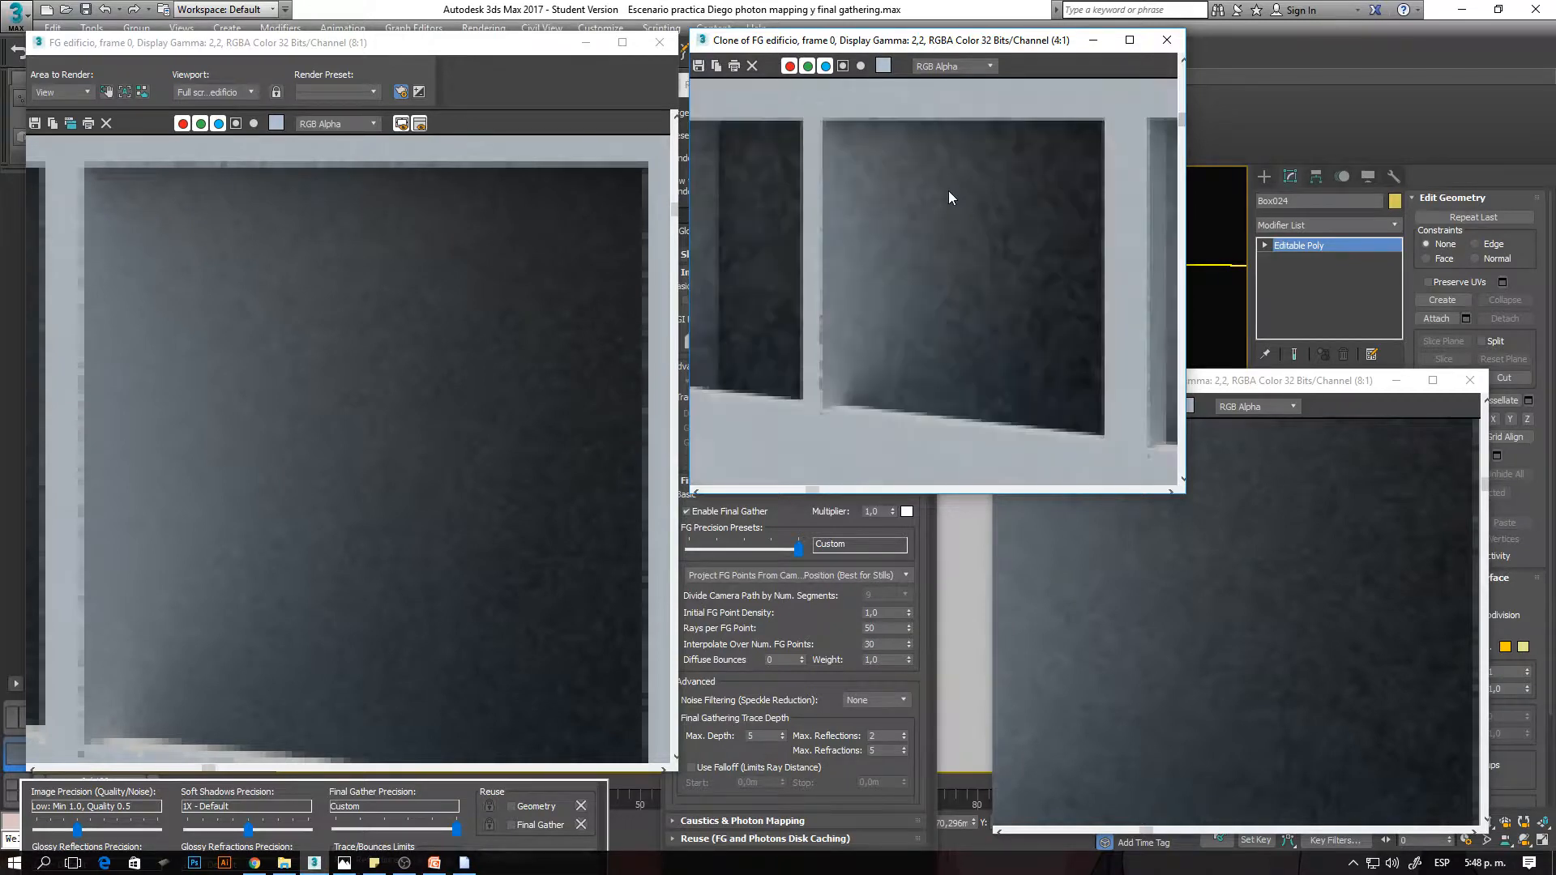
scroll(956, 184, up, 1)
mouse_move(955, 163)
middle_down()
mouse_move(964, 212)
mouse_move(944, 140)
middle_up()
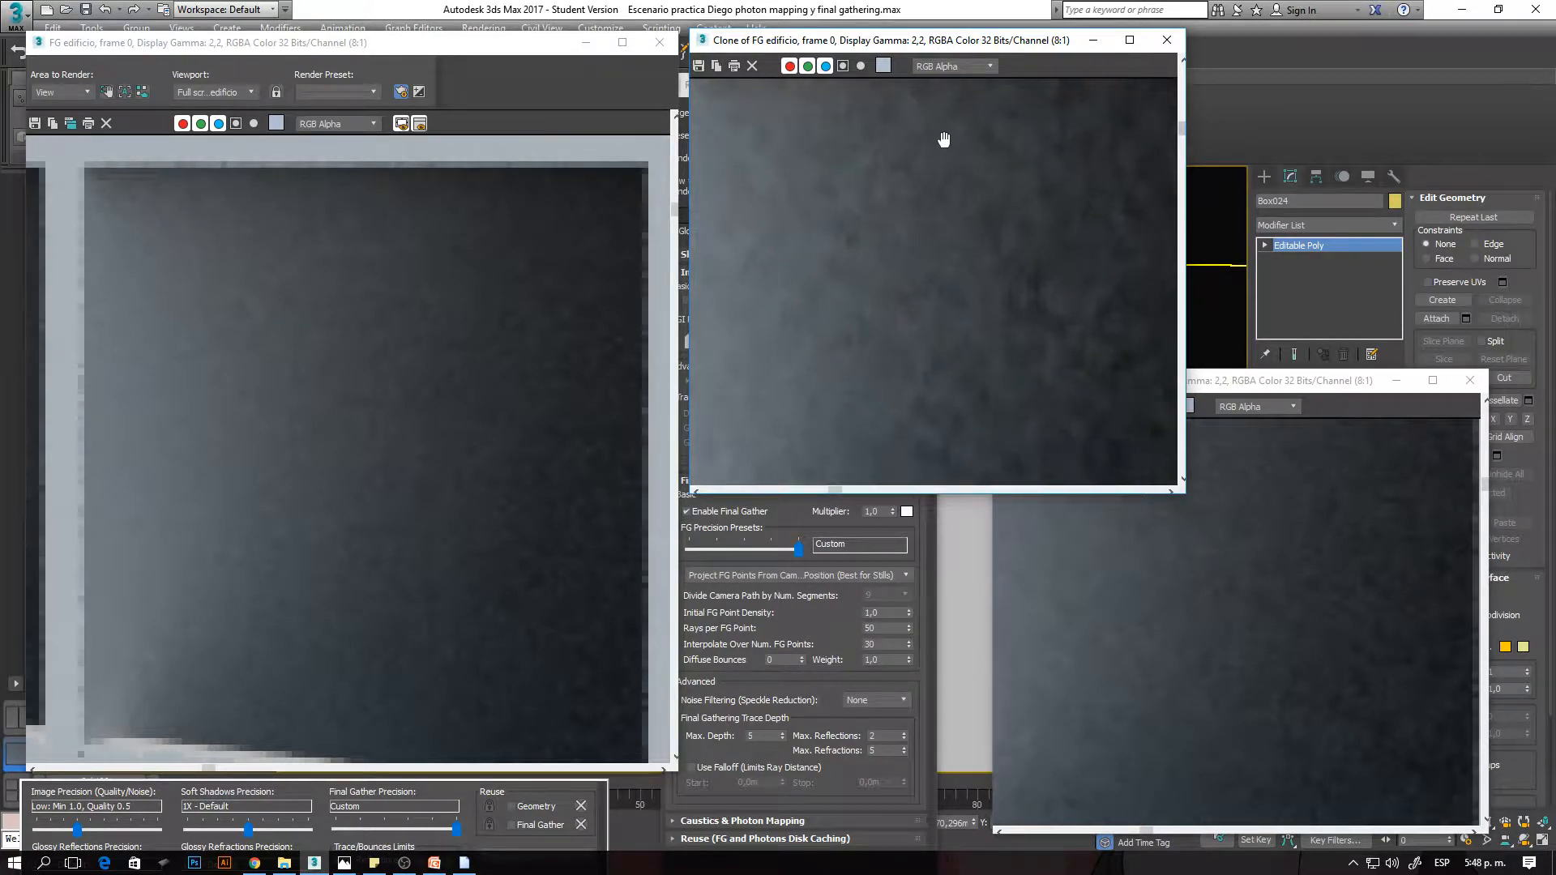
scroll(945, 199, down, 1)
scroll(944, 200, up, 1)
- Compare the enlarged window interiors against the Rays per FG Point and Interpolate Over Num. FG Points settings
click(1191, 568)
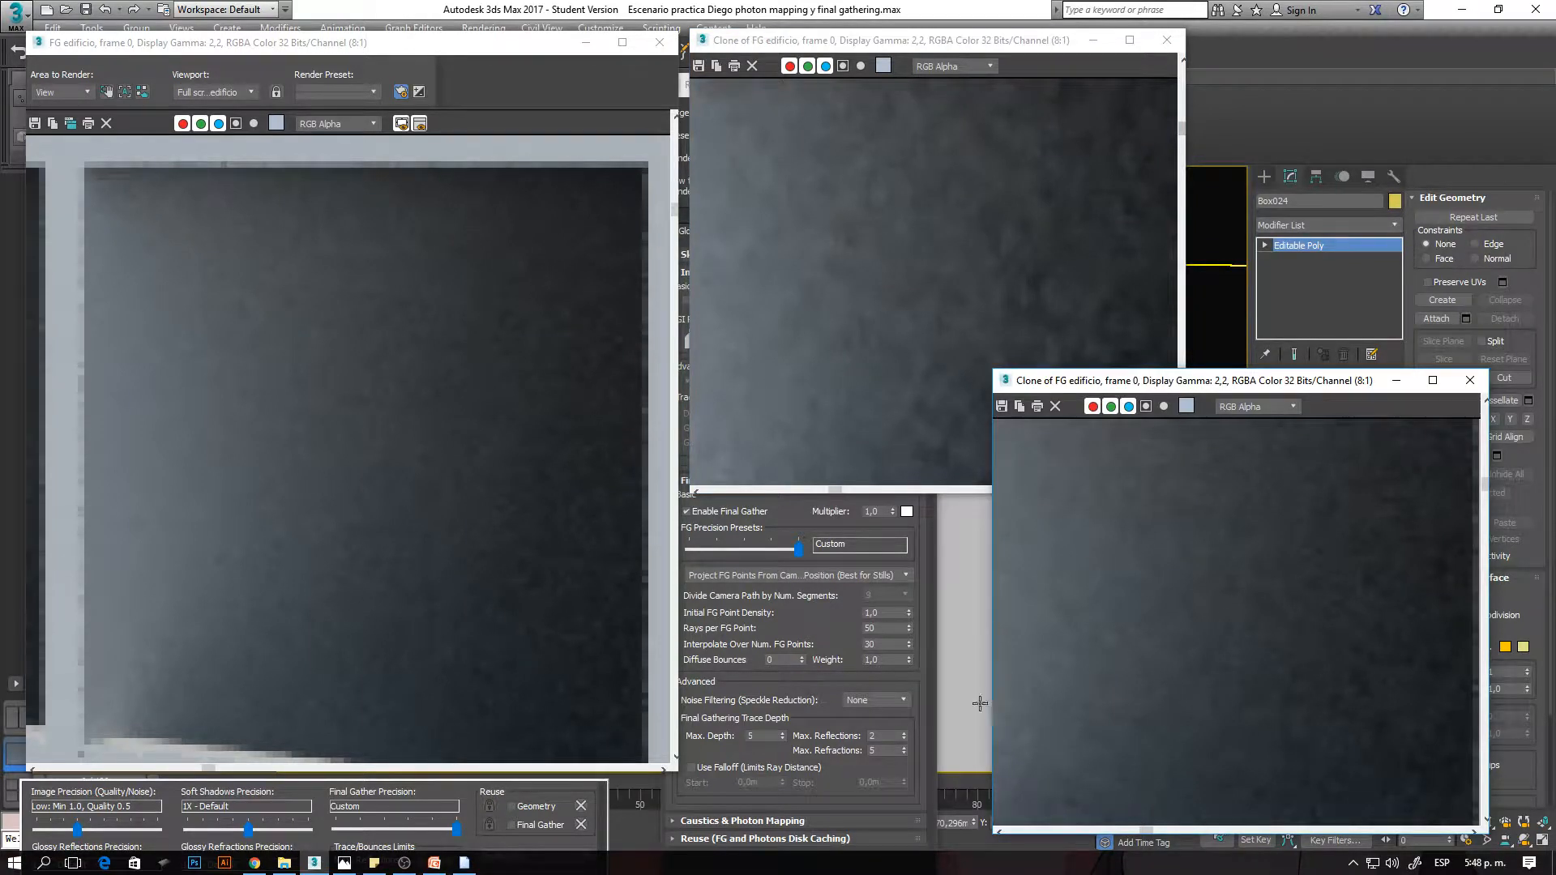
click(880, 628)
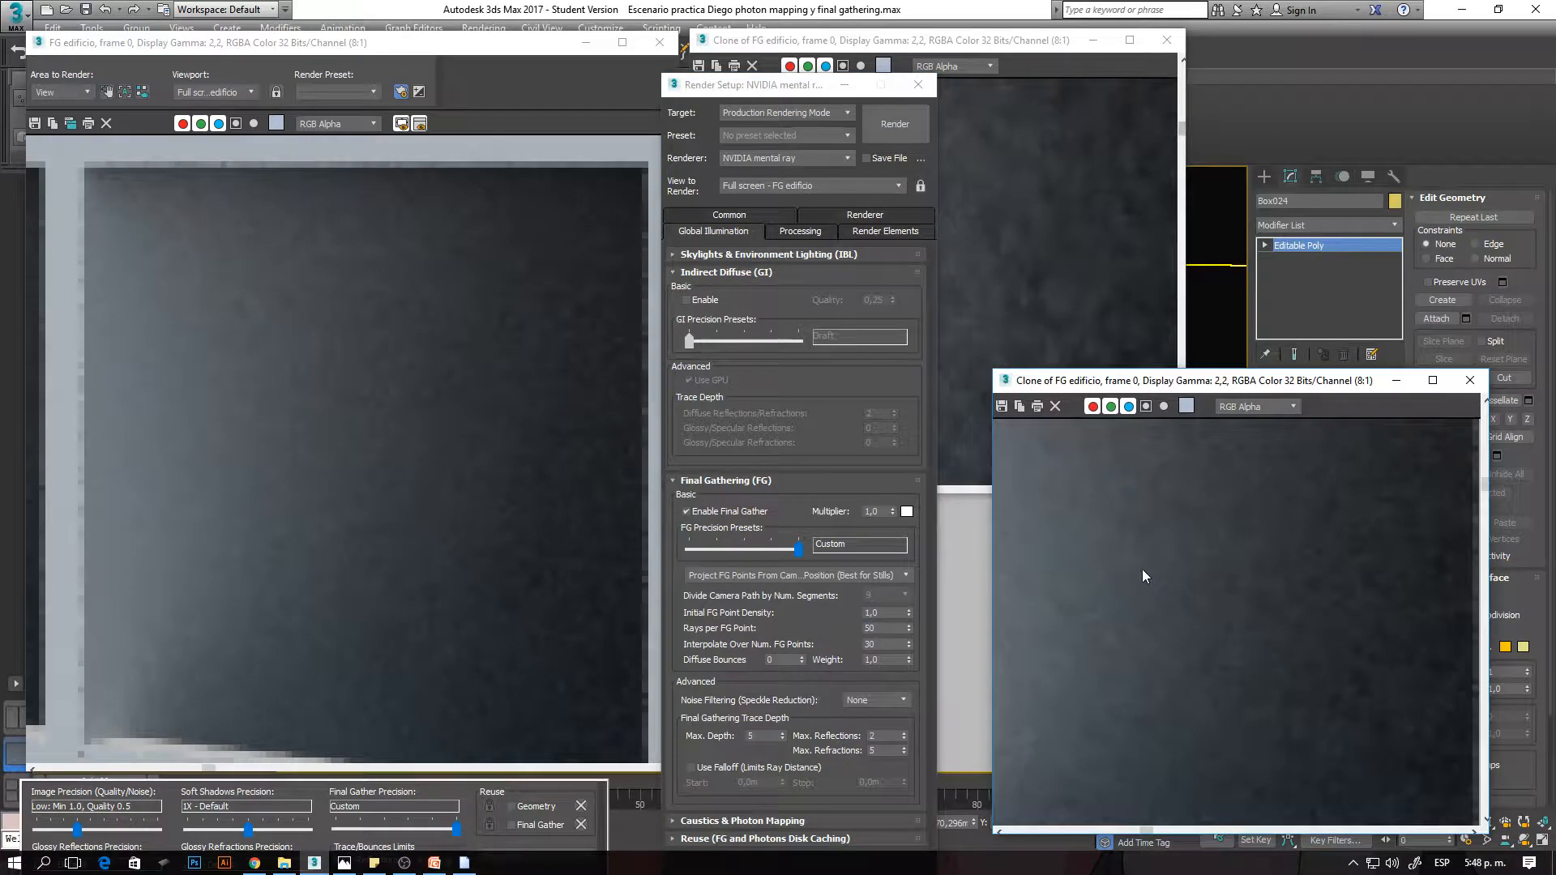
click(977, 210)
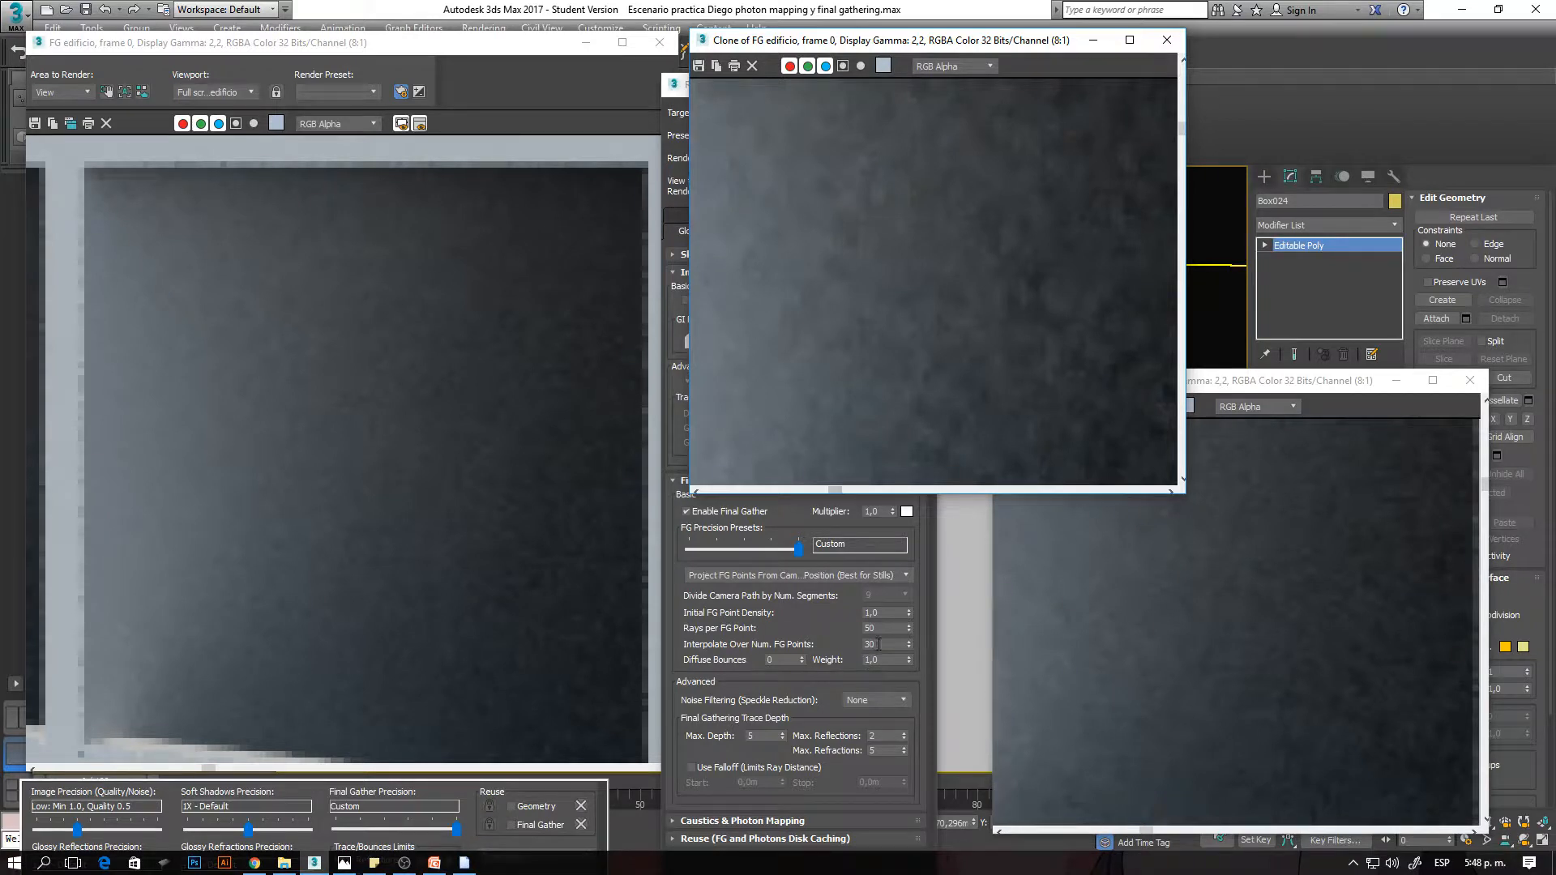
click(398, 514)
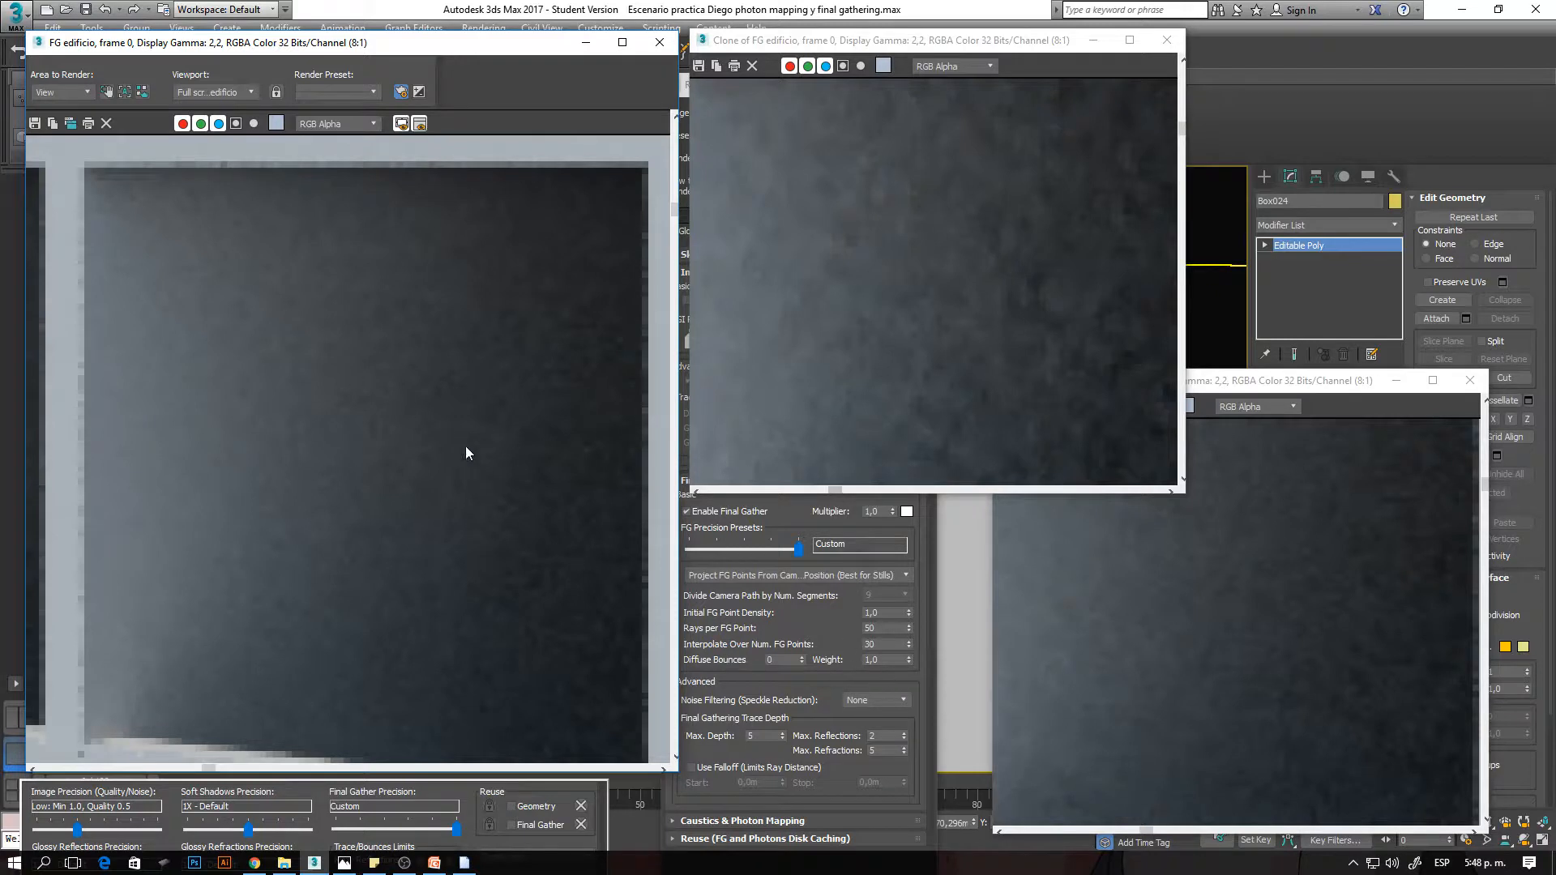
click(872, 645)
click(387, 439)
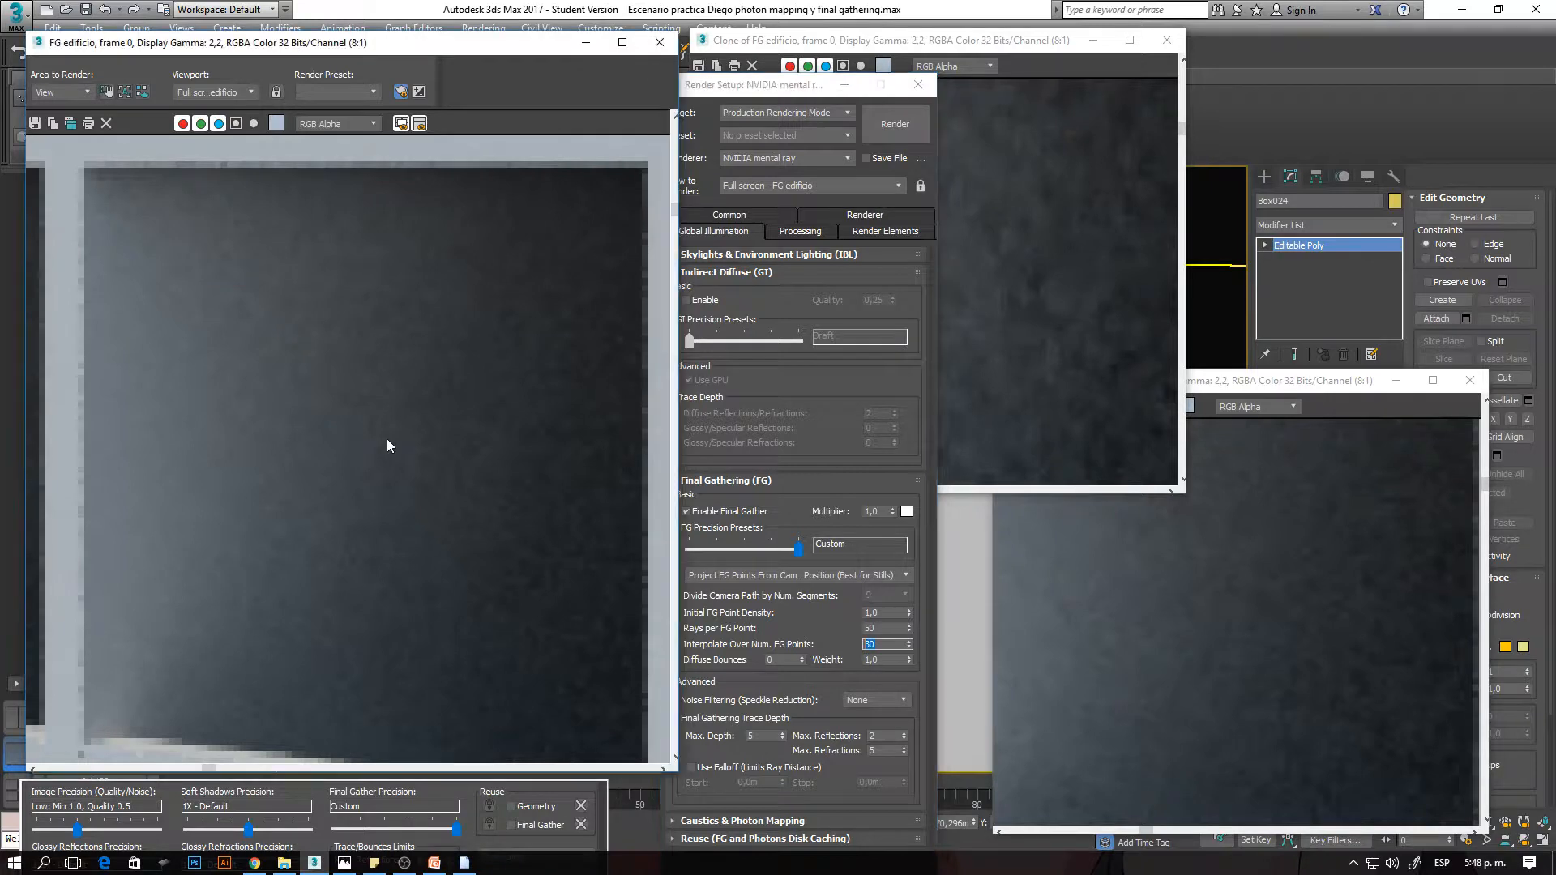
- Examine the window interior's grain in the current render at several magnifications and compare it with both clones
scroll(353, 363, up, 1)
scroll(354, 362, down, 1)
click(1098, 564)
scroll(330, 407, up, 1)
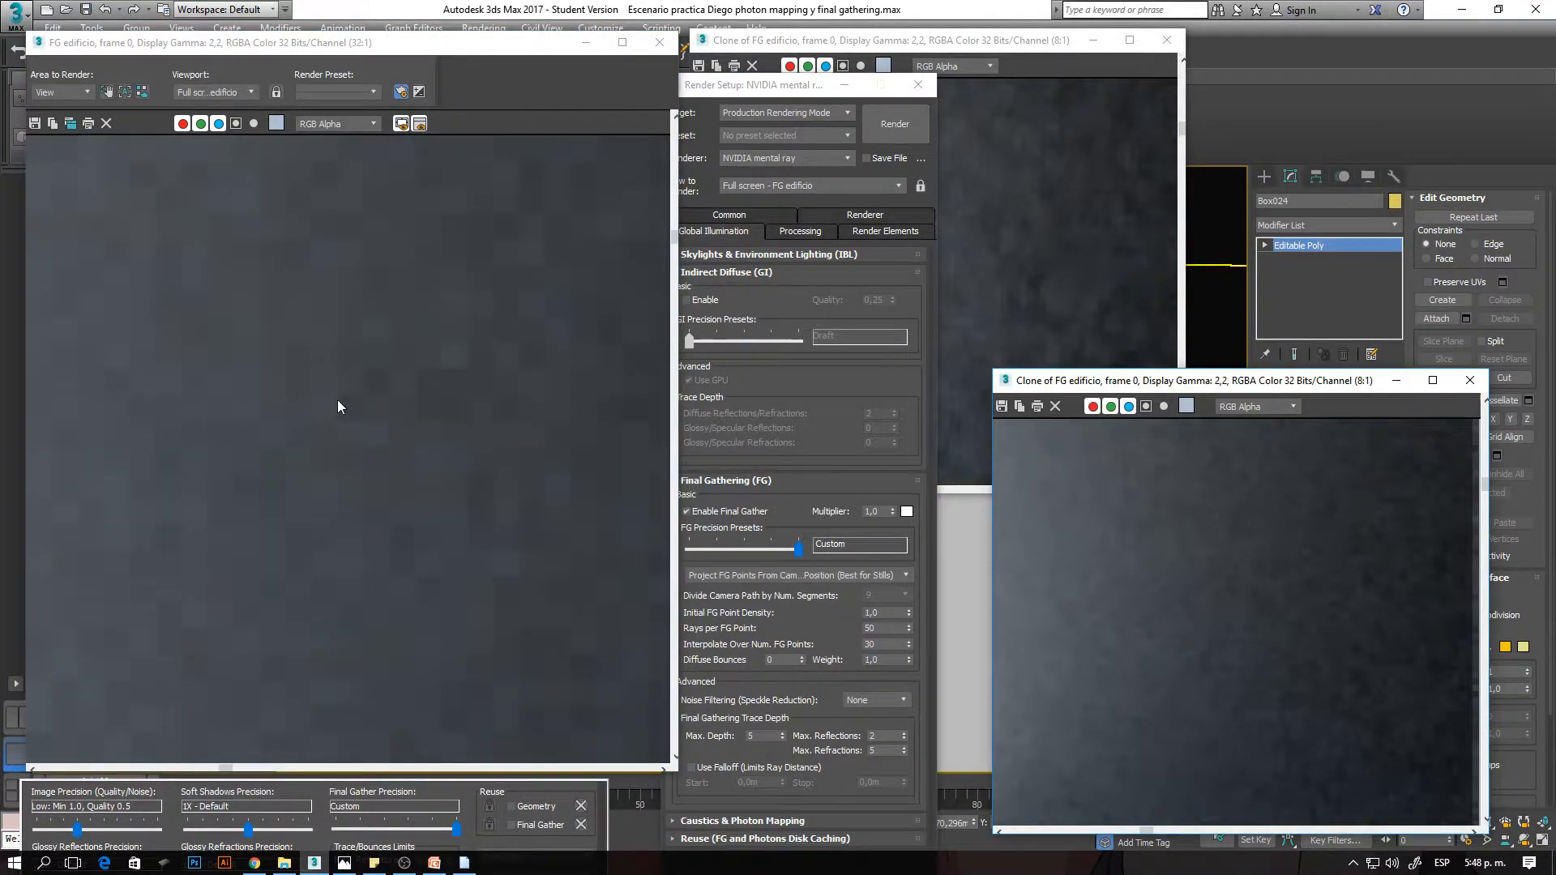
scroll(335, 405, down, 2)
scroll(339, 404, down, 1)
scroll(316, 277, up, 2)
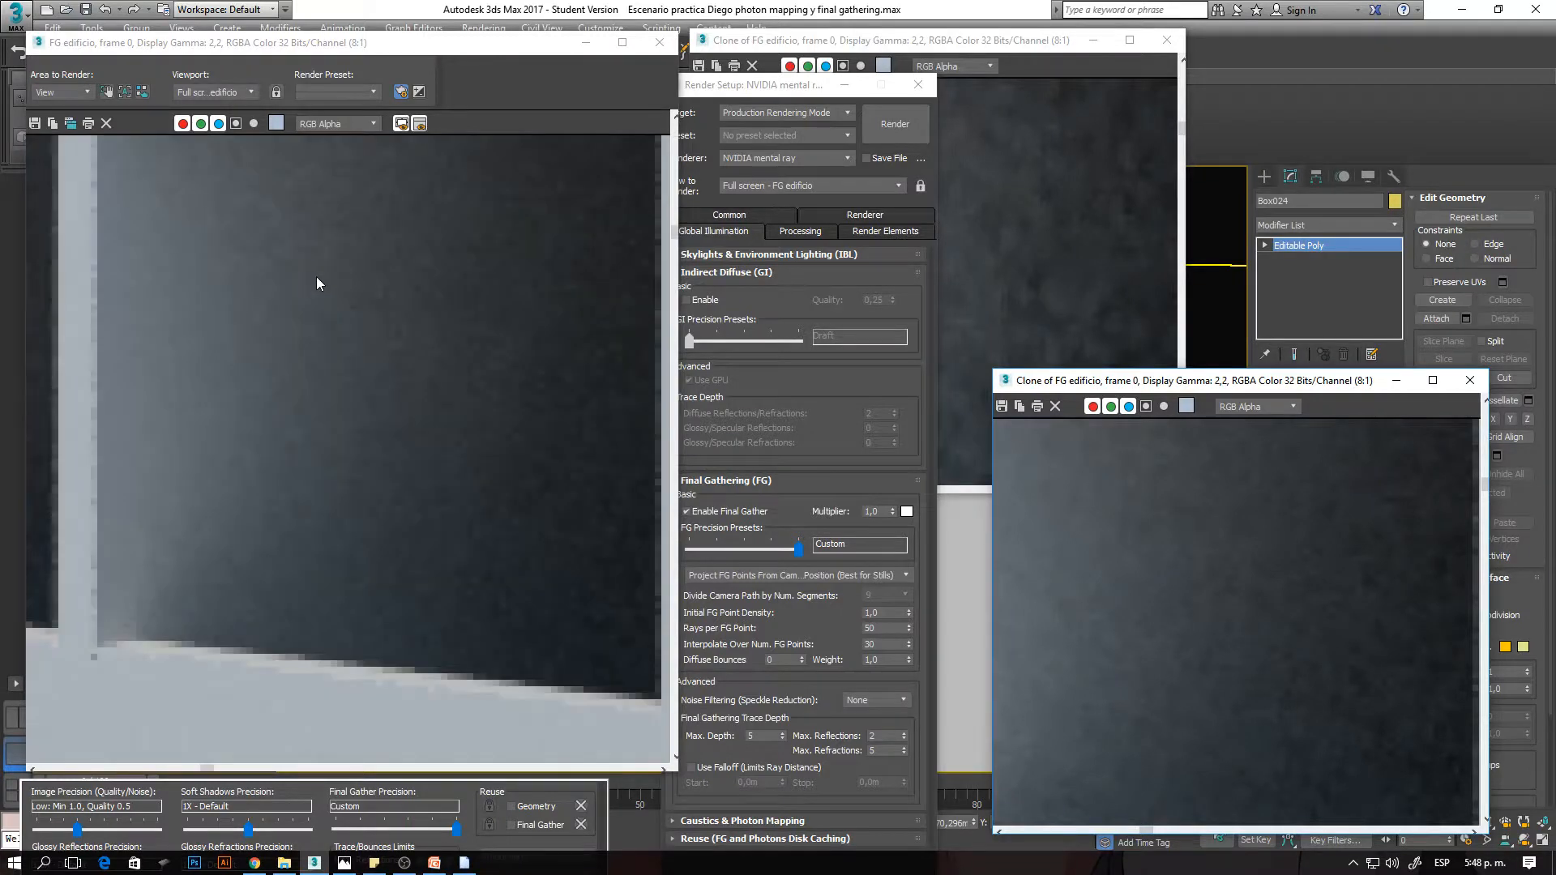
middle_drag(316, 280, 300, 375)
scroll(1217, 584, down, 1)
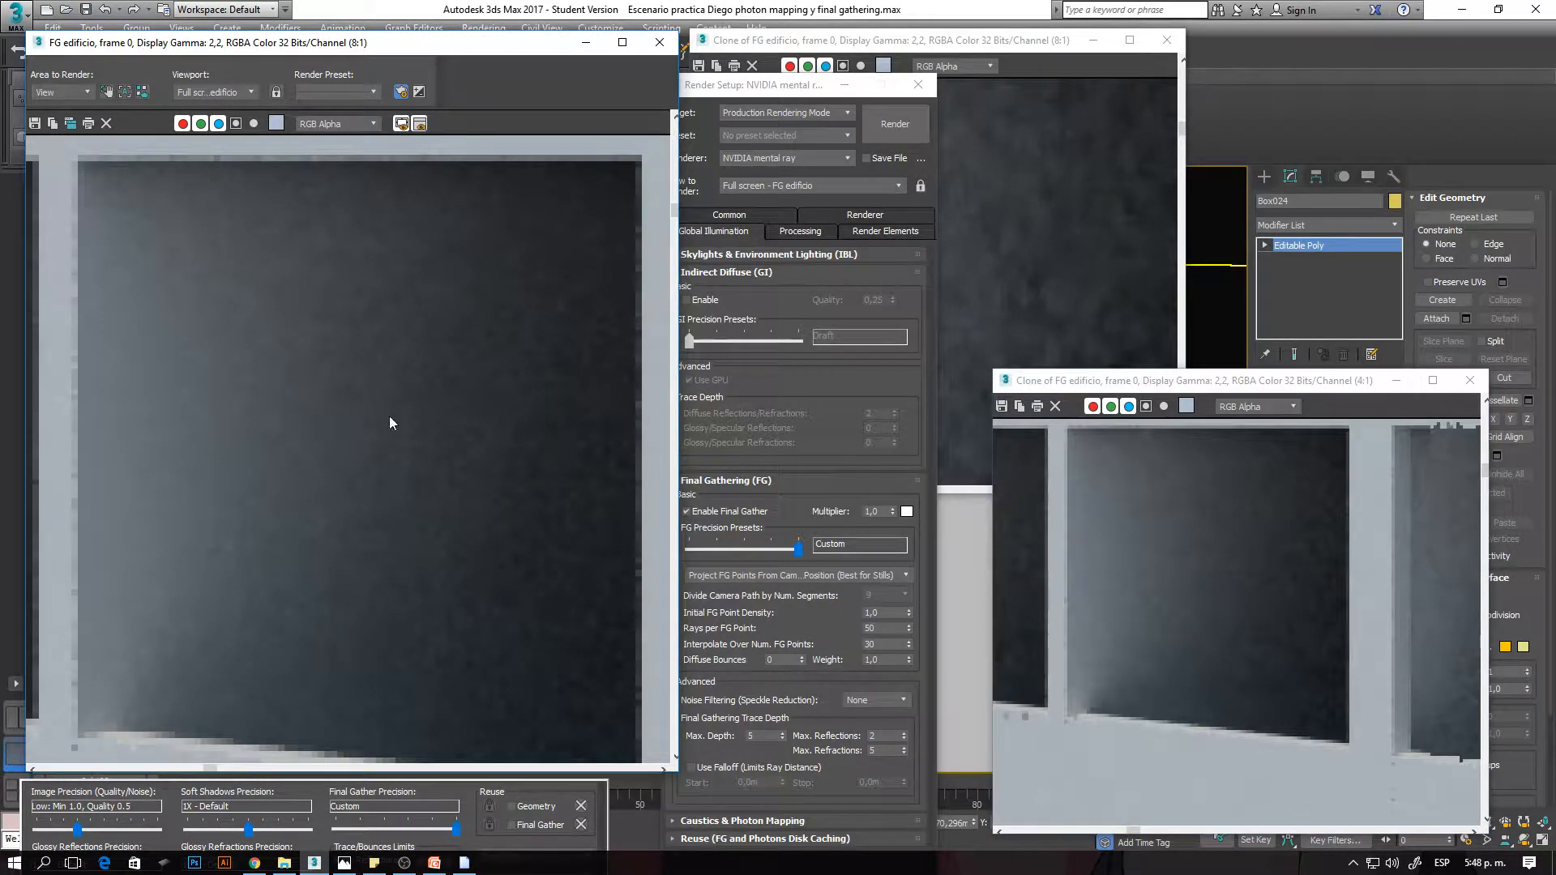
click(1060, 290)
click(1181, 541)
click(407, 465)
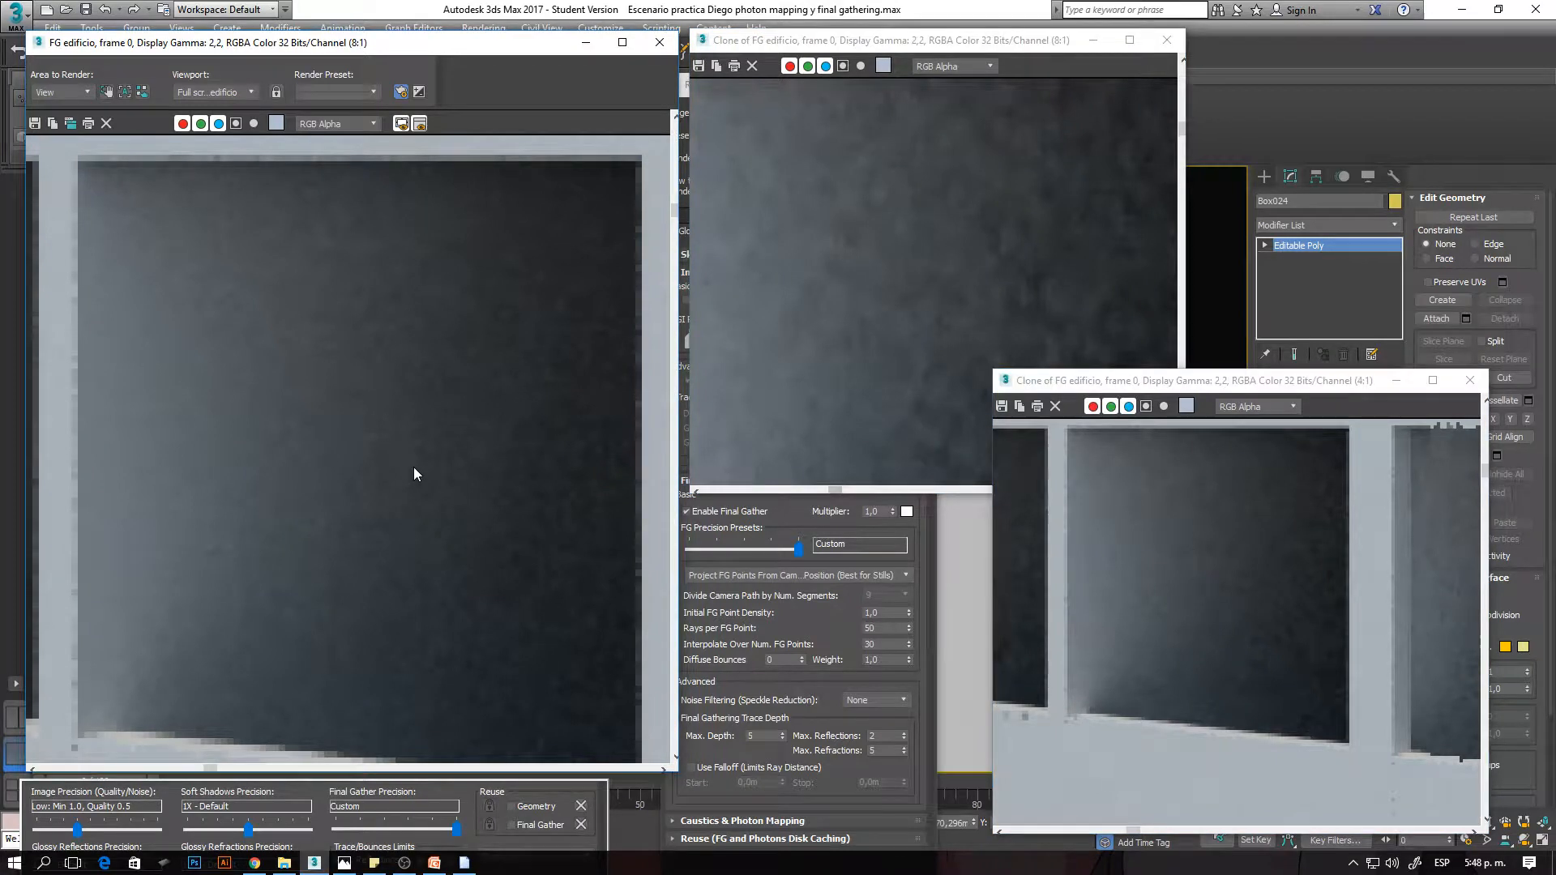
click(919, 541)
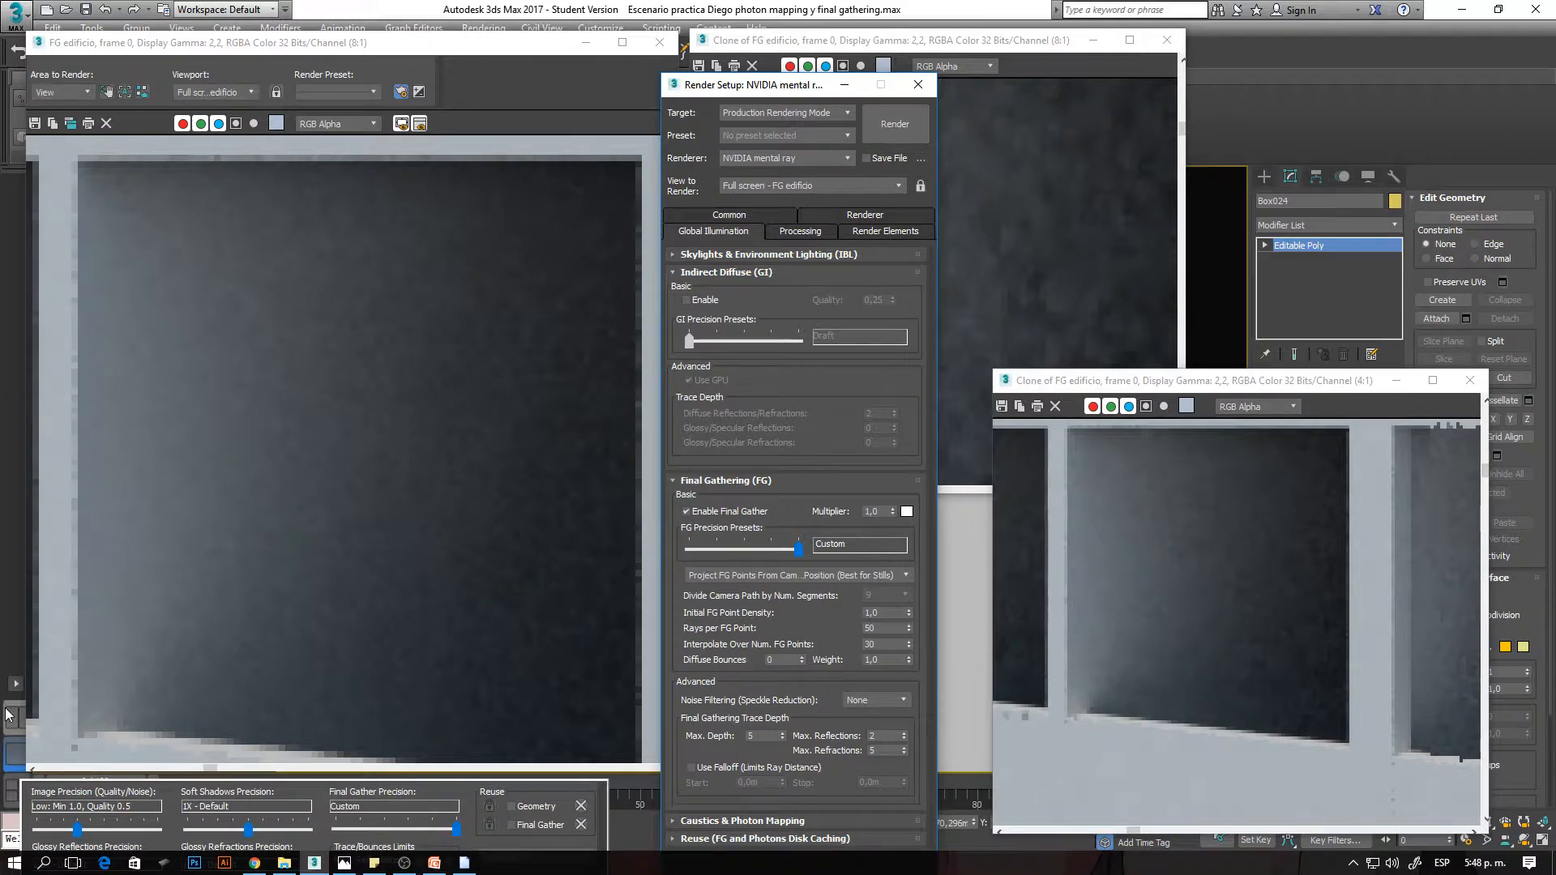
- Close the rendered frame window and both of its clones
click(658, 42)
click(1164, 40)
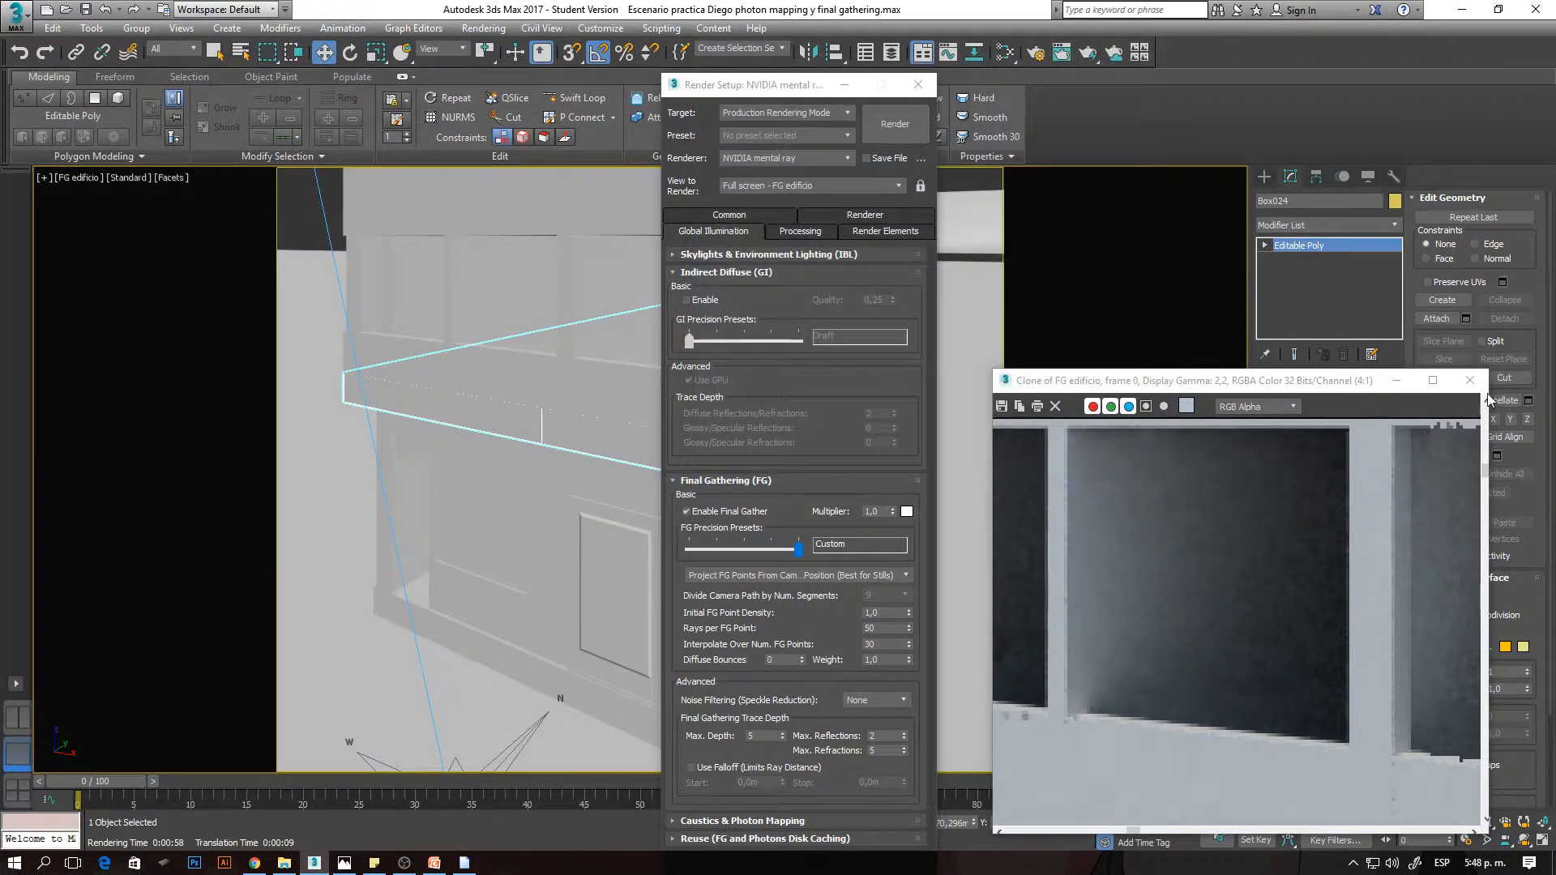
click(1469, 380)
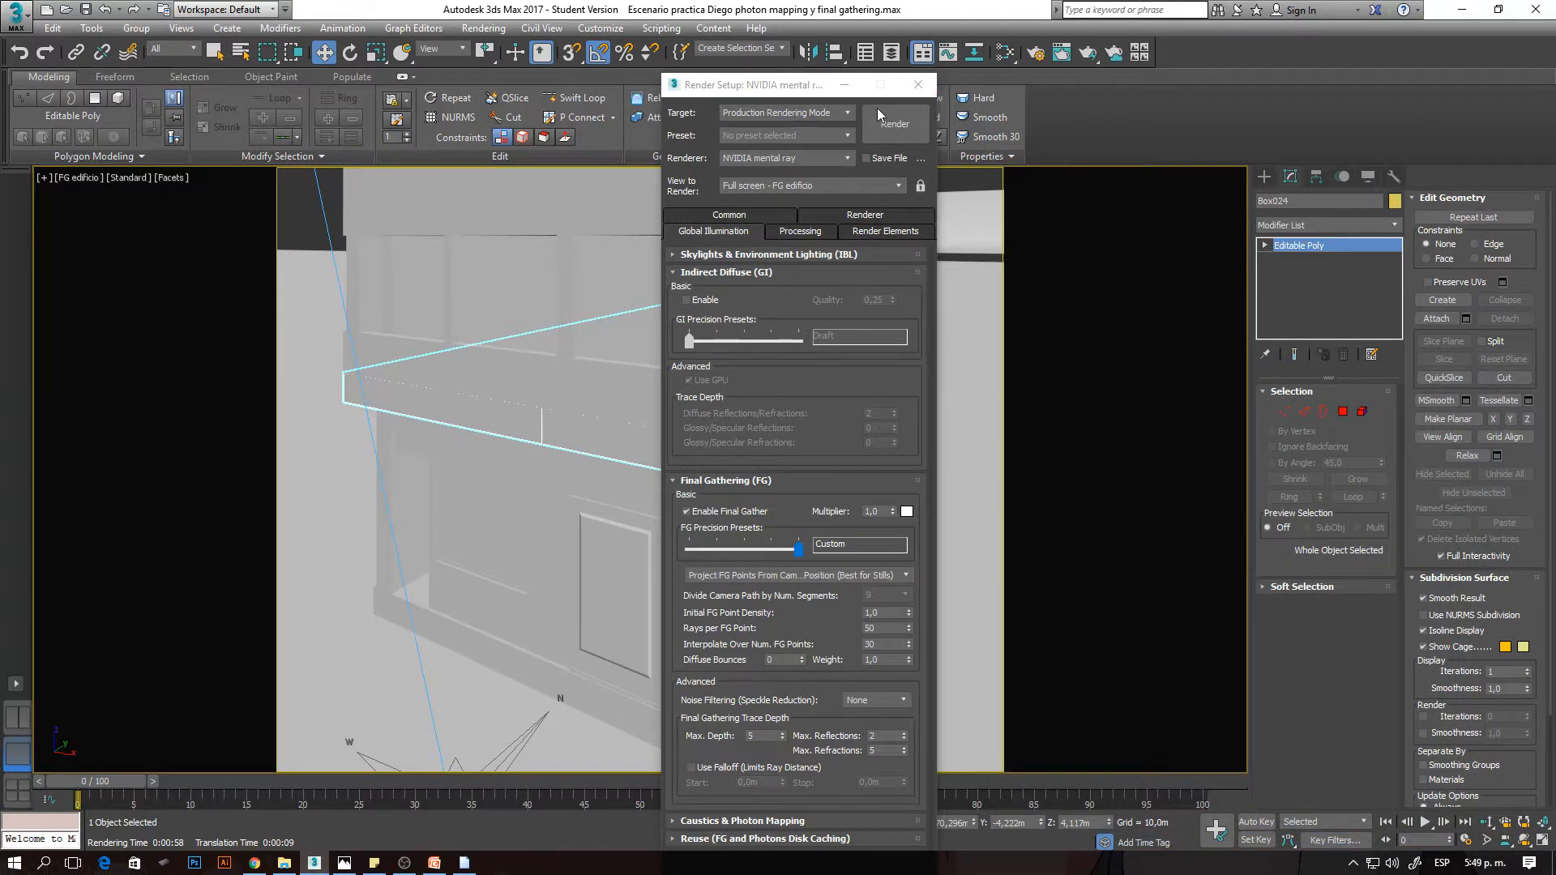
- Close Render Setup and dolly the FG edificio camera in close to the building's upper window opening
click(917, 85)
click(1486, 821)
drag(711, 382, 751, 410)
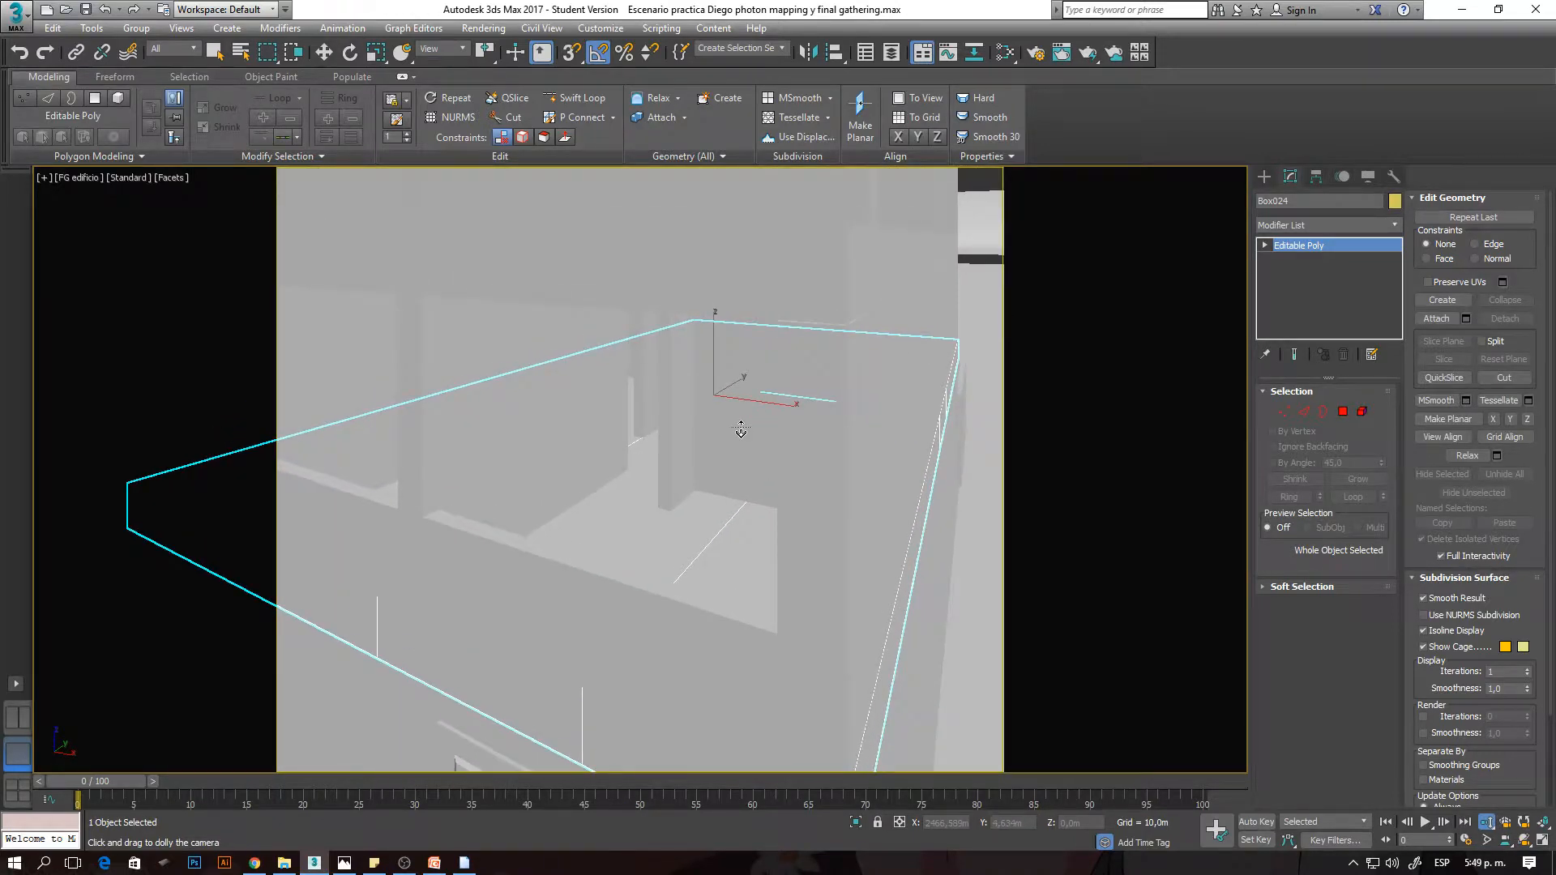
alt+middle_drag(729, 435, 728, 431)
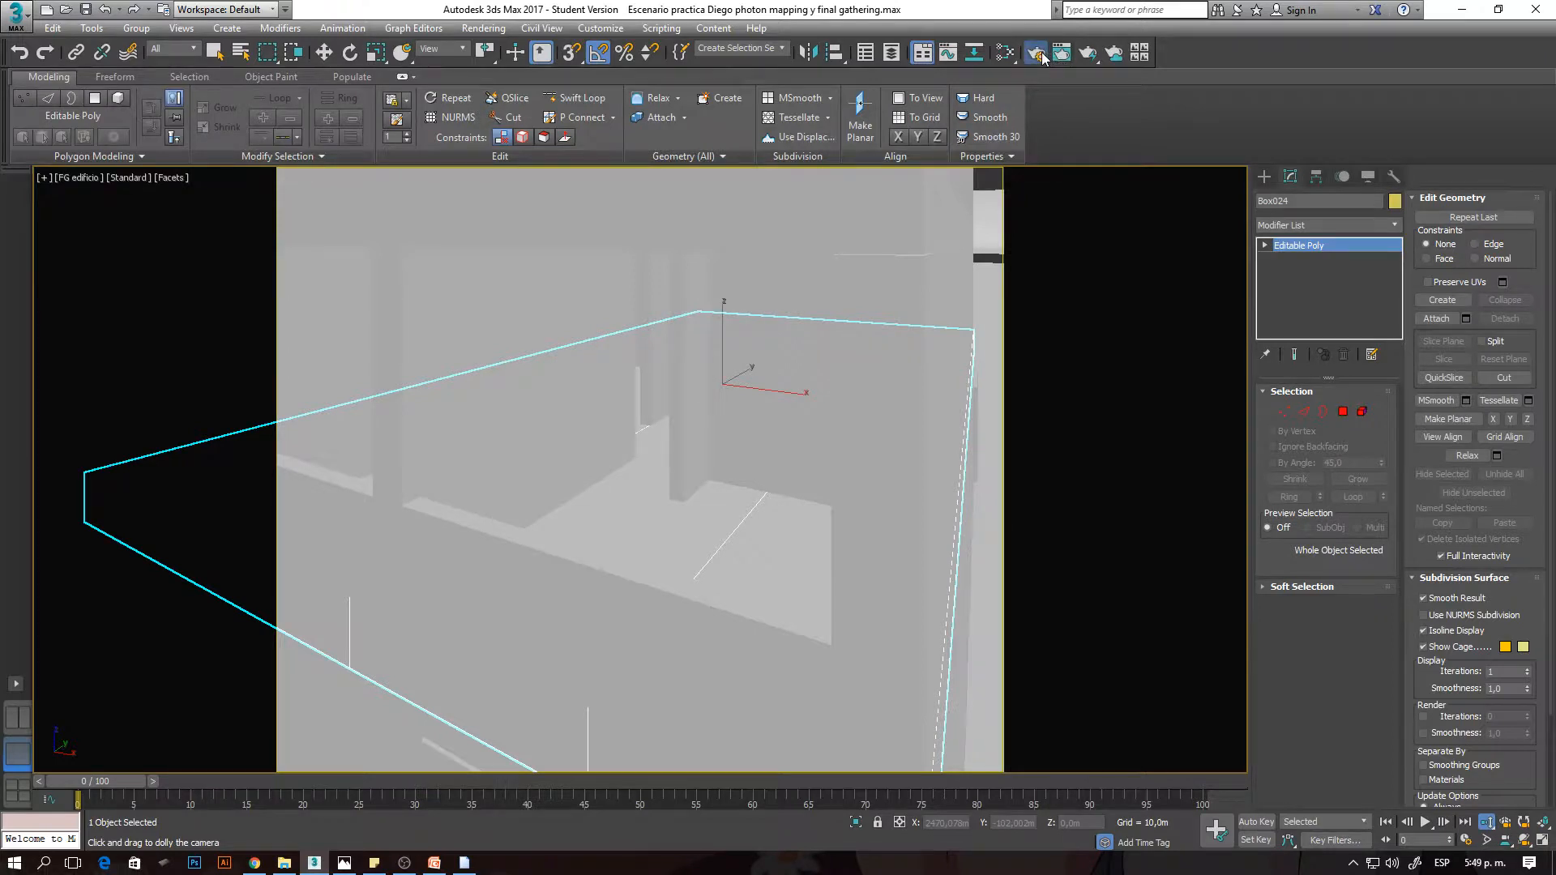
- In the Final Gathering settings, set both Rays per FG Point and Interpolate Over Num. FG Points to 1
click(1038, 57)
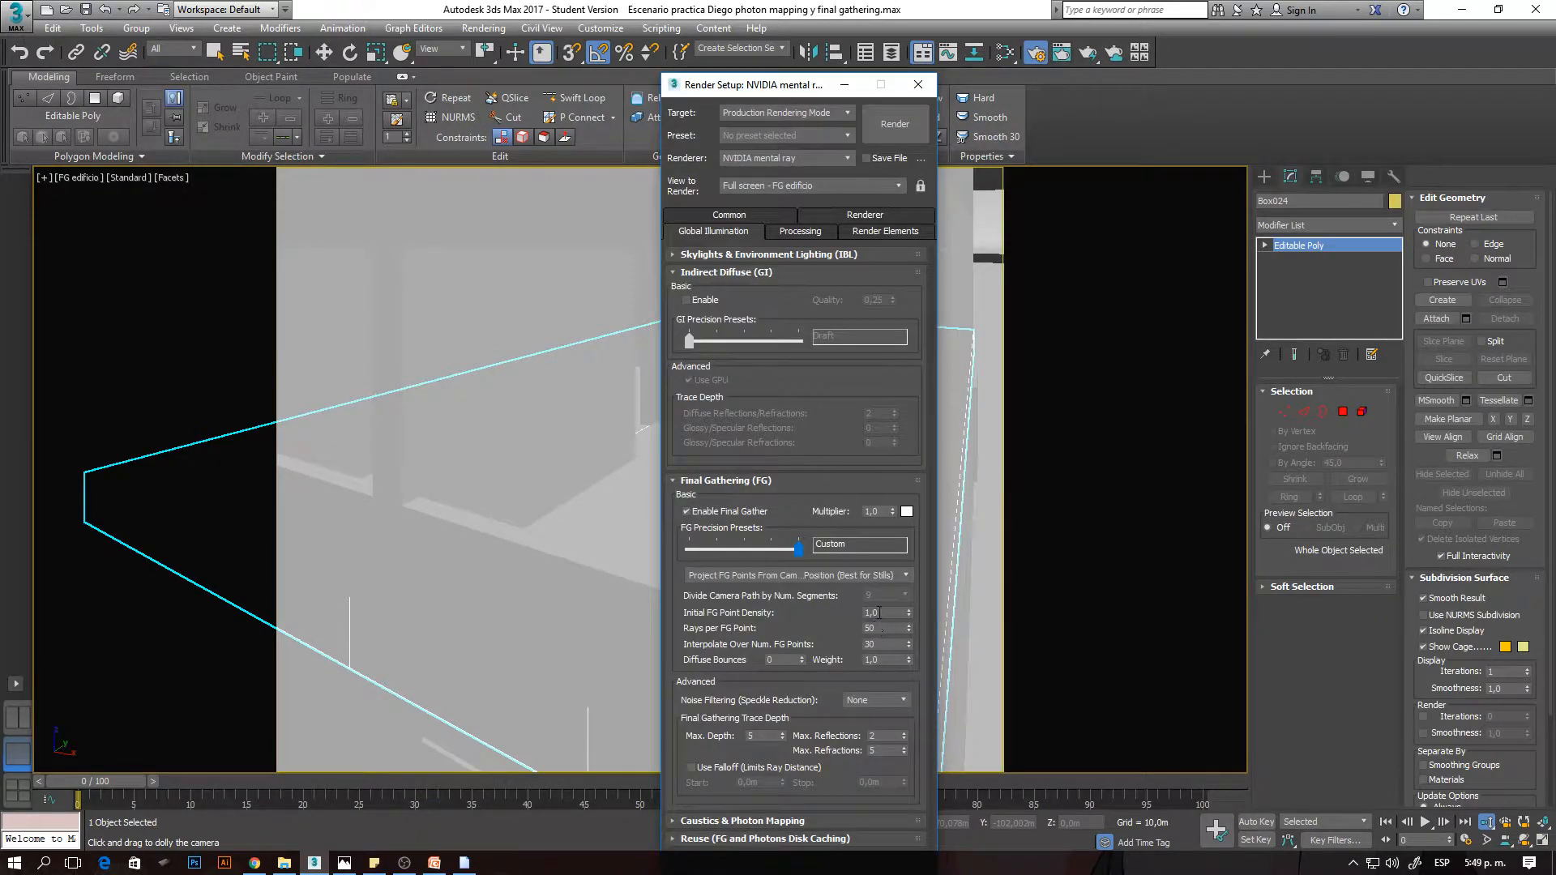
drag(880, 629, 810, 632)
double_click(882, 645)
text(1)
drag(874, 627, 803, 629)
text(1)
click(626, 468)
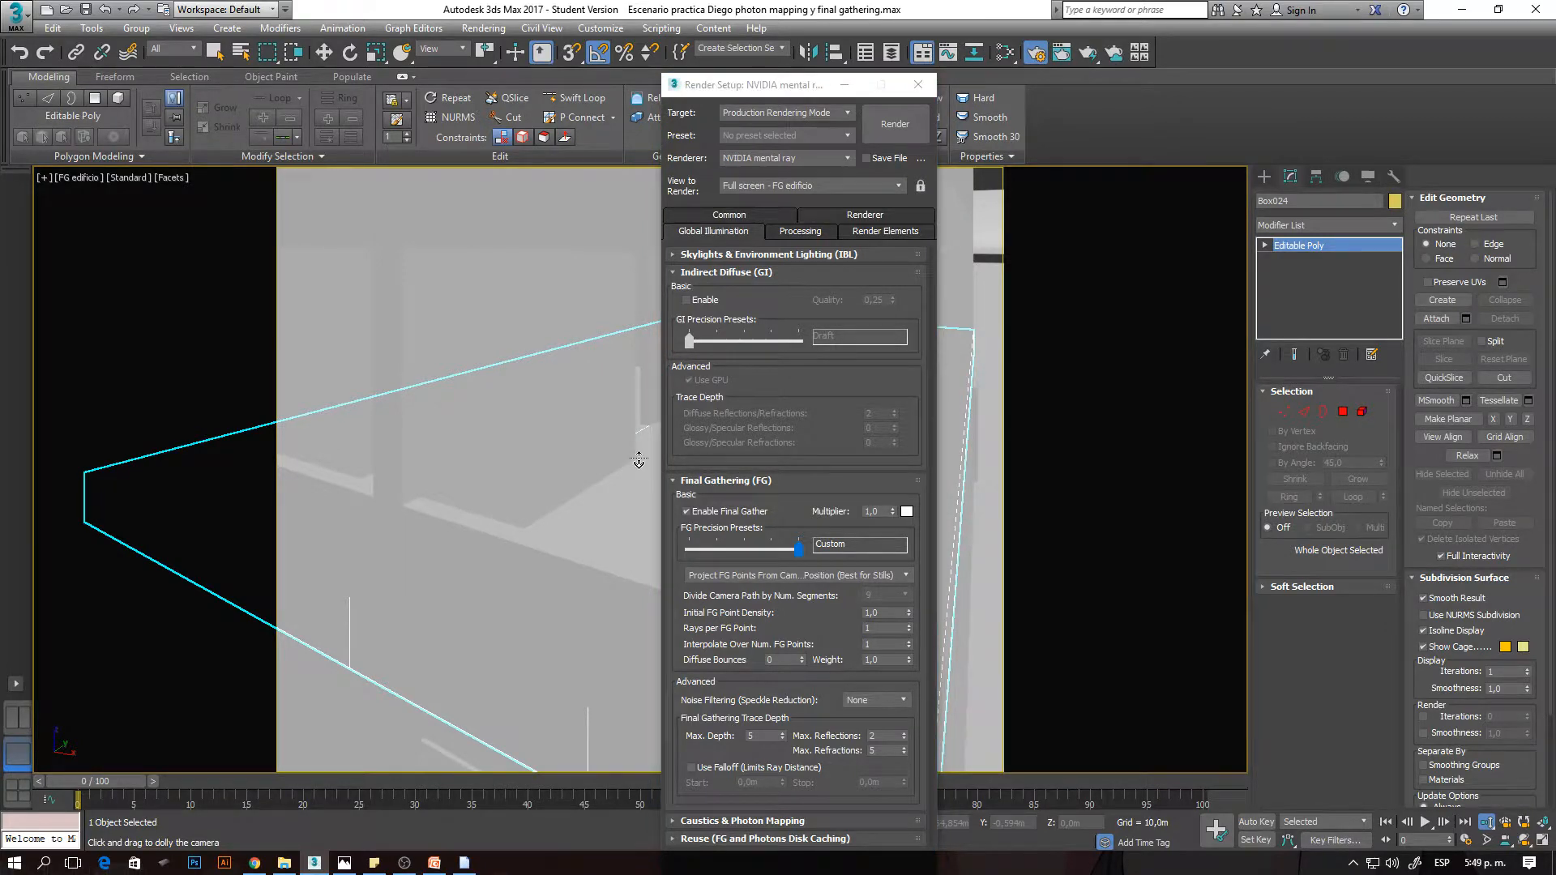
- Render the close-up building view with 1 ray per FG point and 1-point interpolation, and enlarge the window interior to 4:1
key(shift+q)
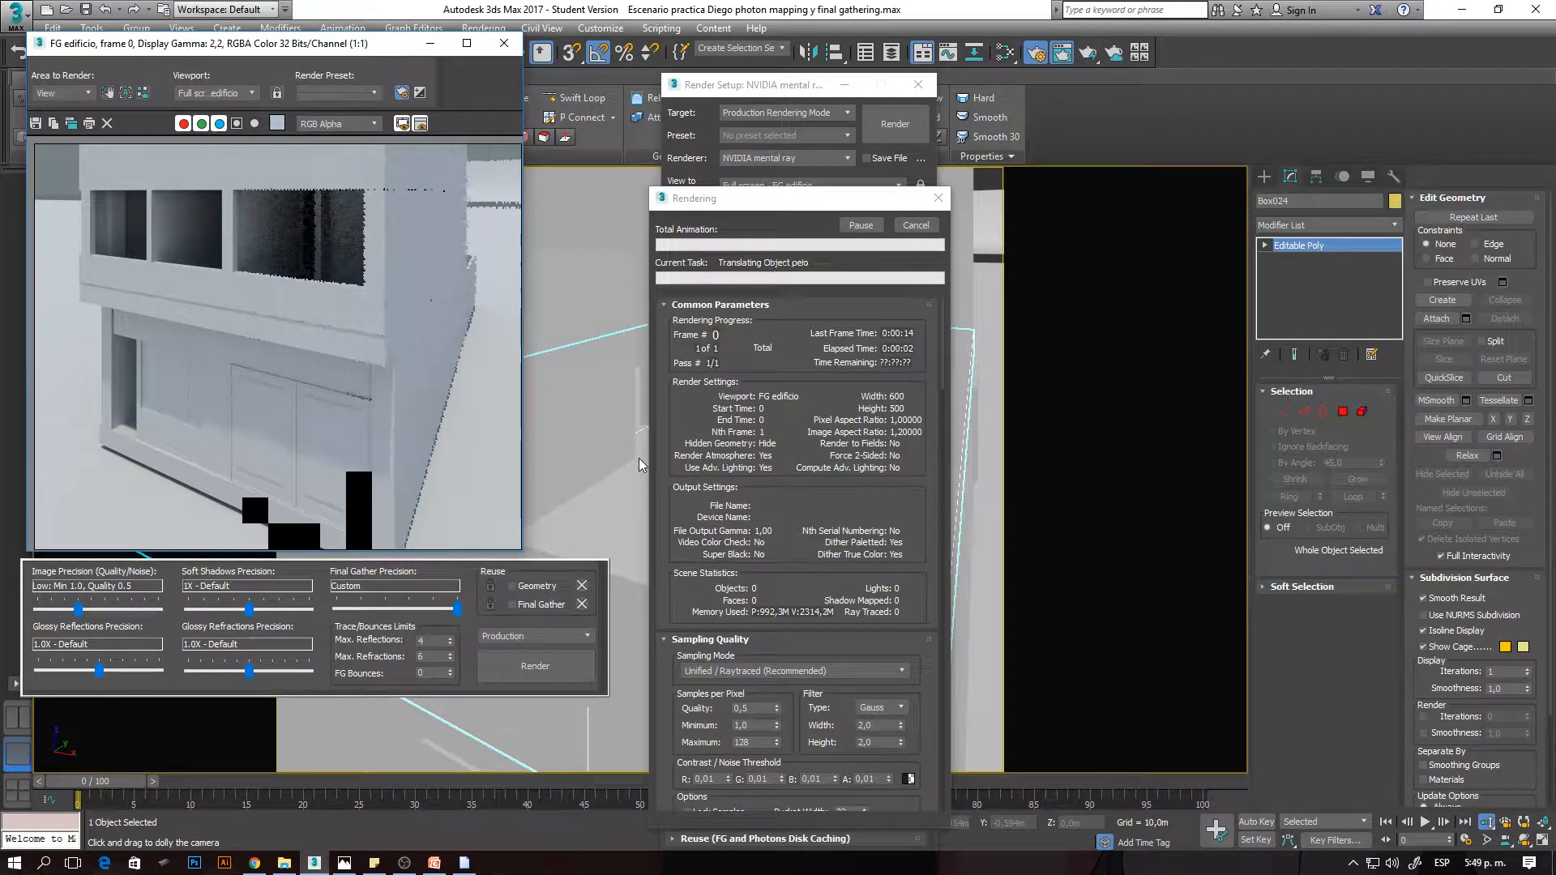
click(766, 89)
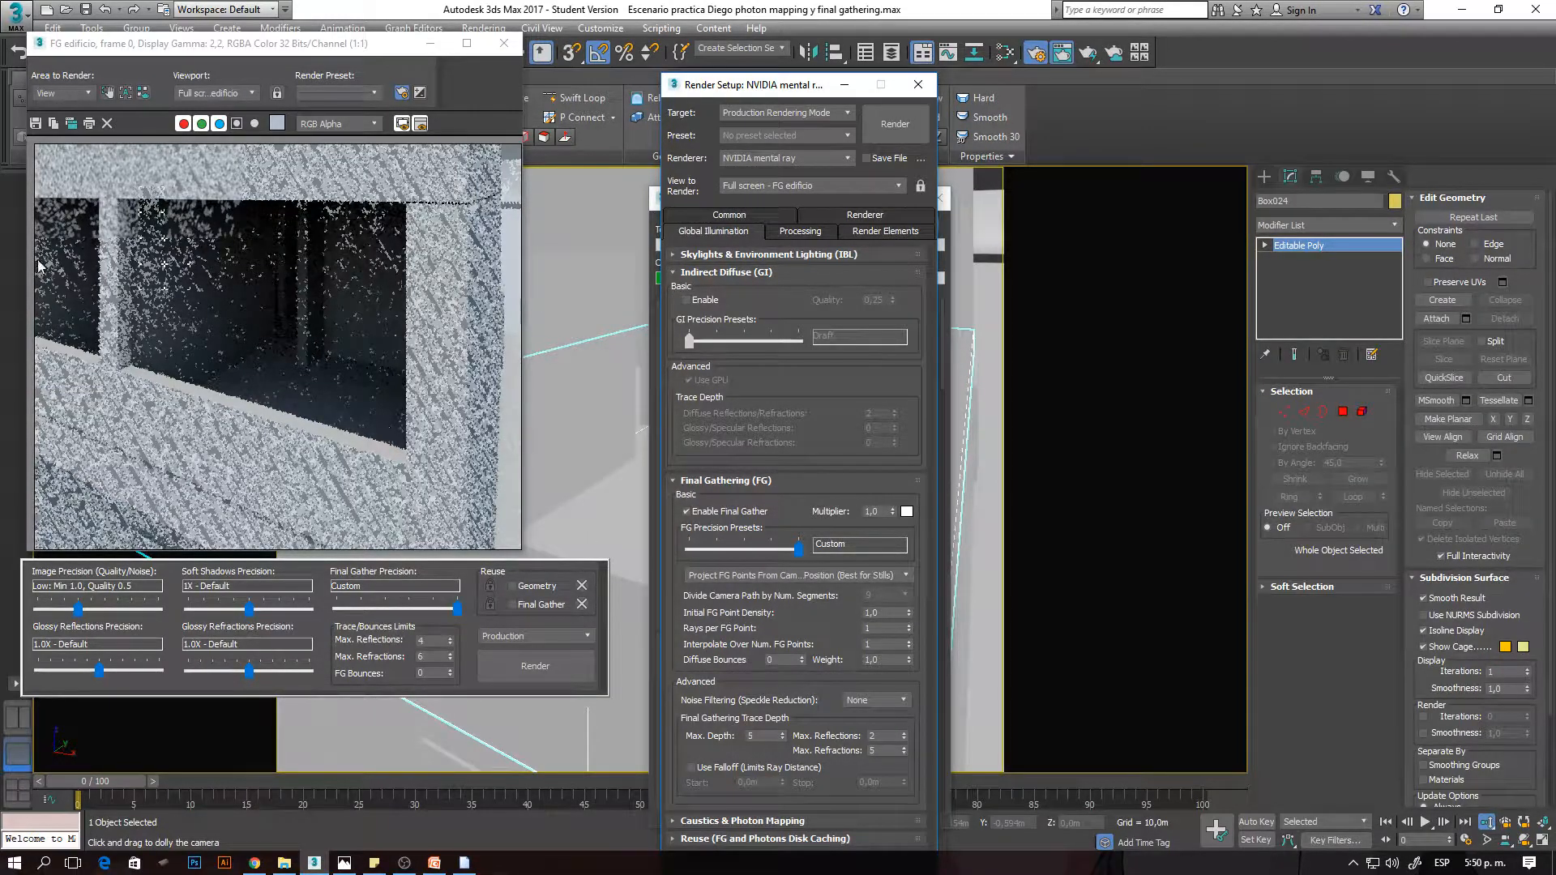
scroll(98, 179, up, 2)
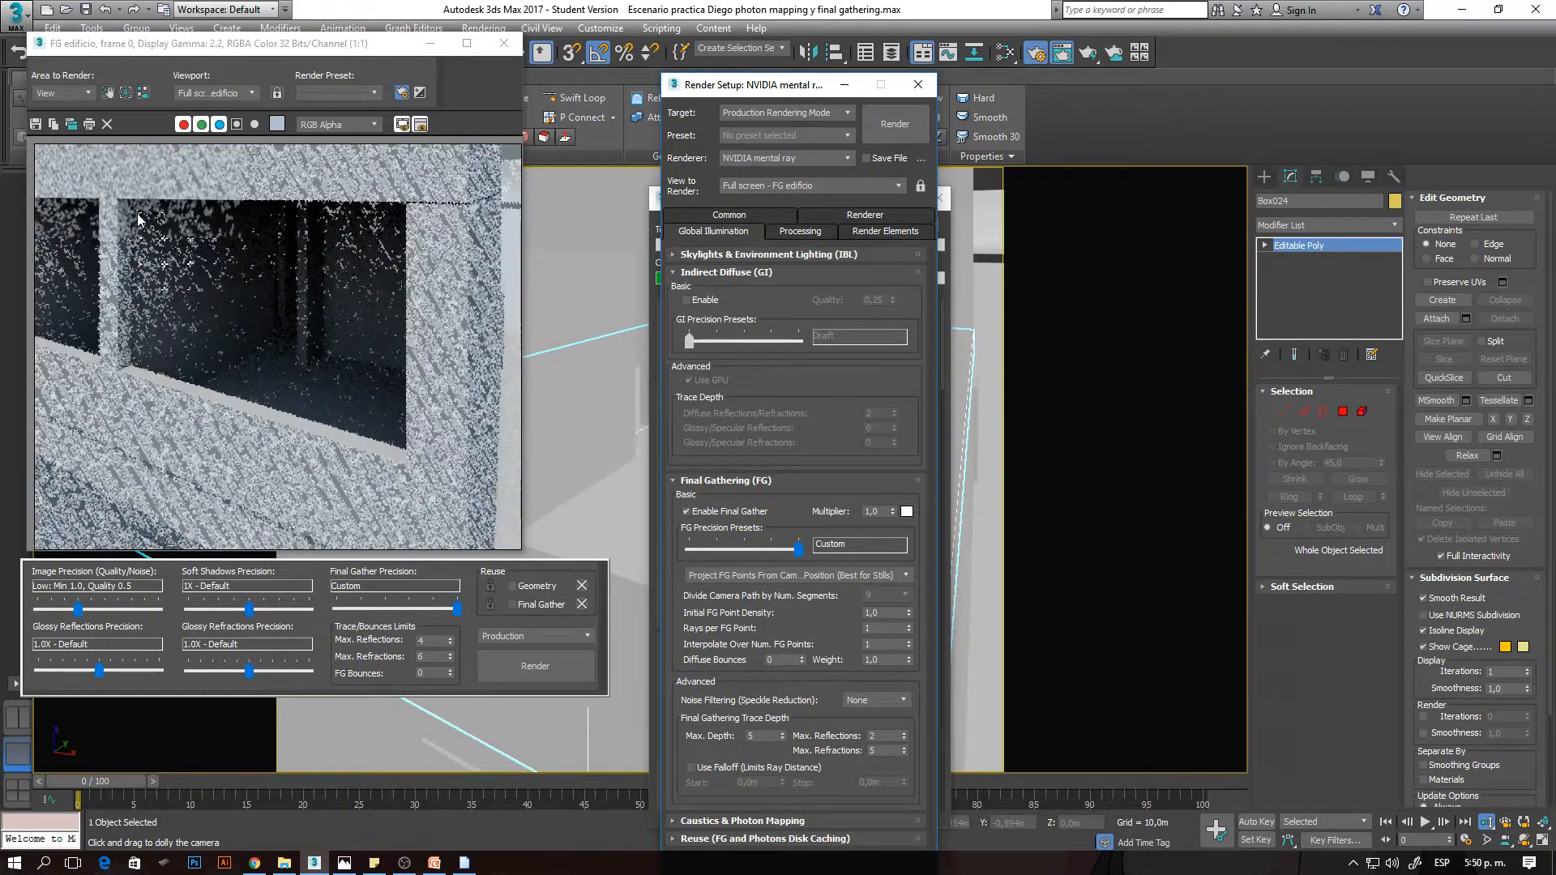
scroll(140, 217, up, 1)
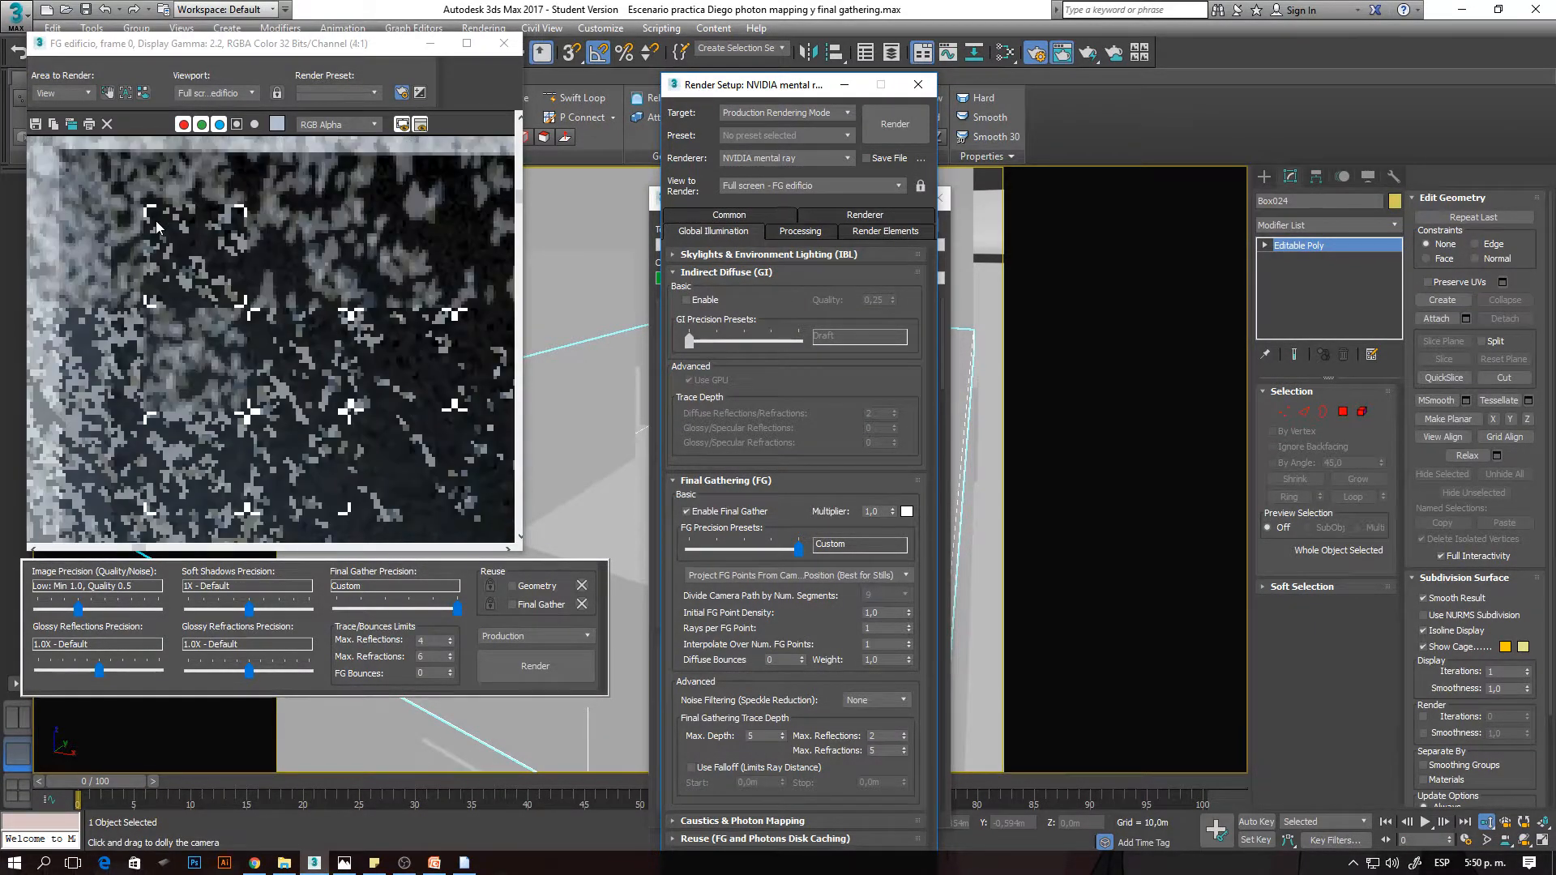
- Inspect the speckled noise around the window's frame and interior at magnifications from 2:1 to 8:1
middle_drag(156, 220, 262, 363)
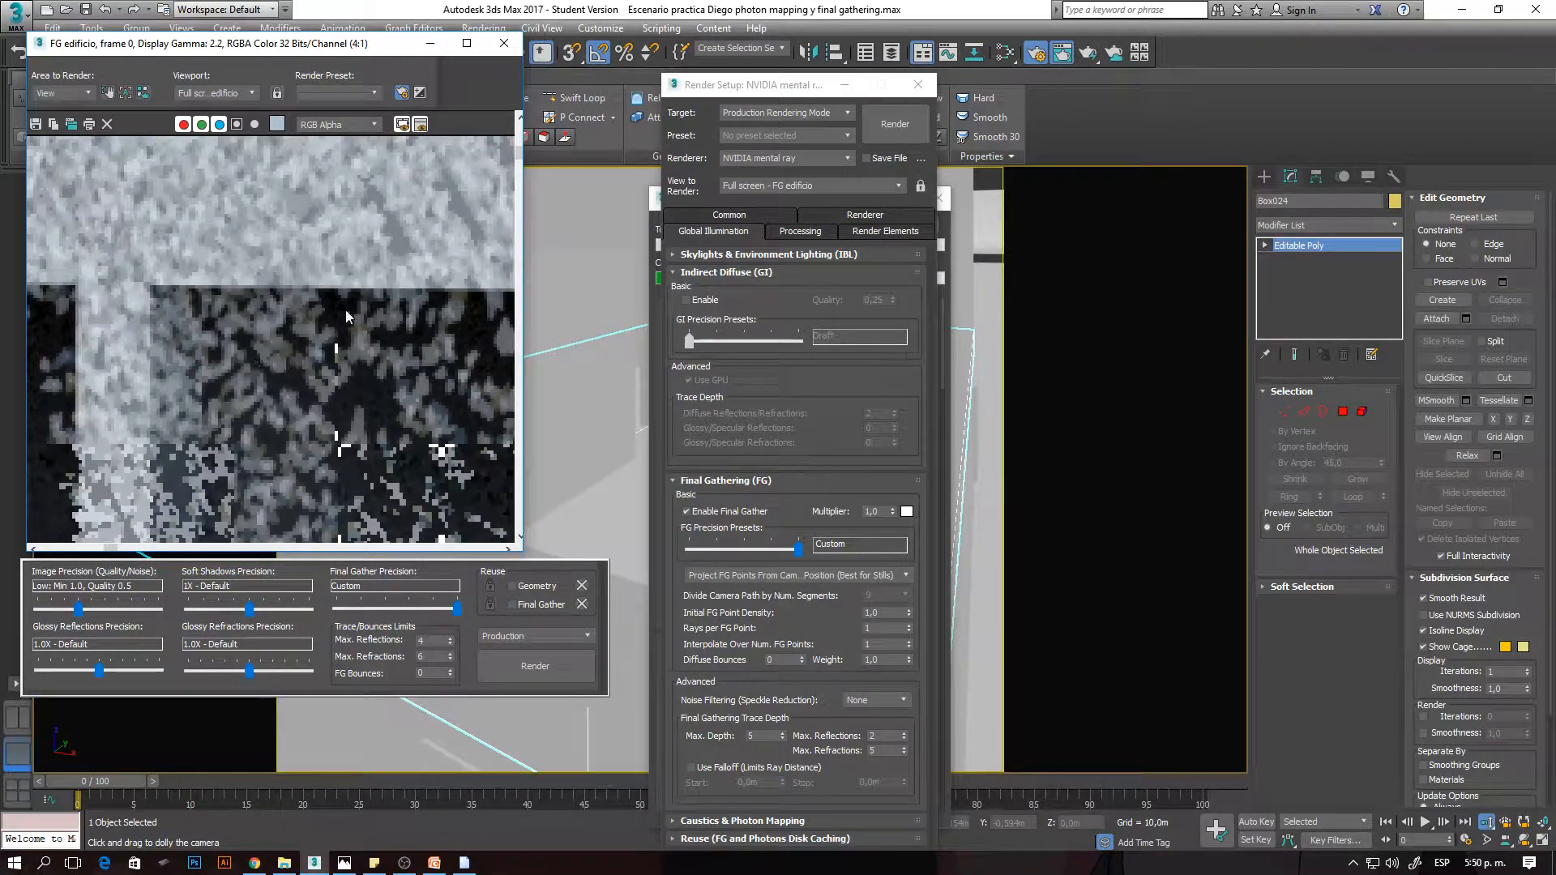
scroll(297, 425, down, 1)
middle_drag(303, 407, 266, 354)
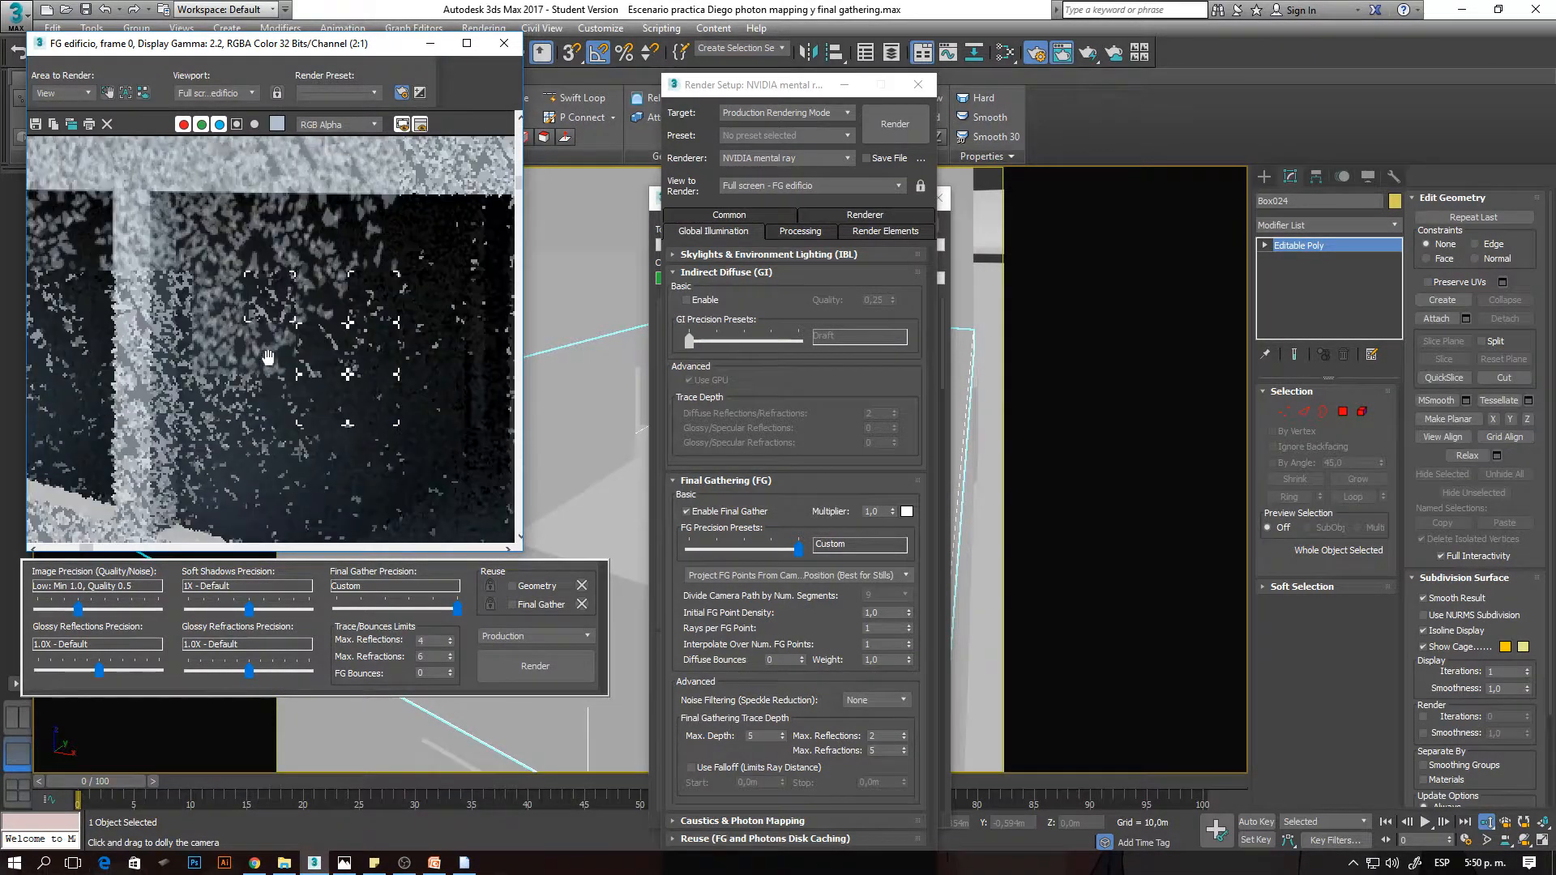
scroll(254, 217, up, 1)
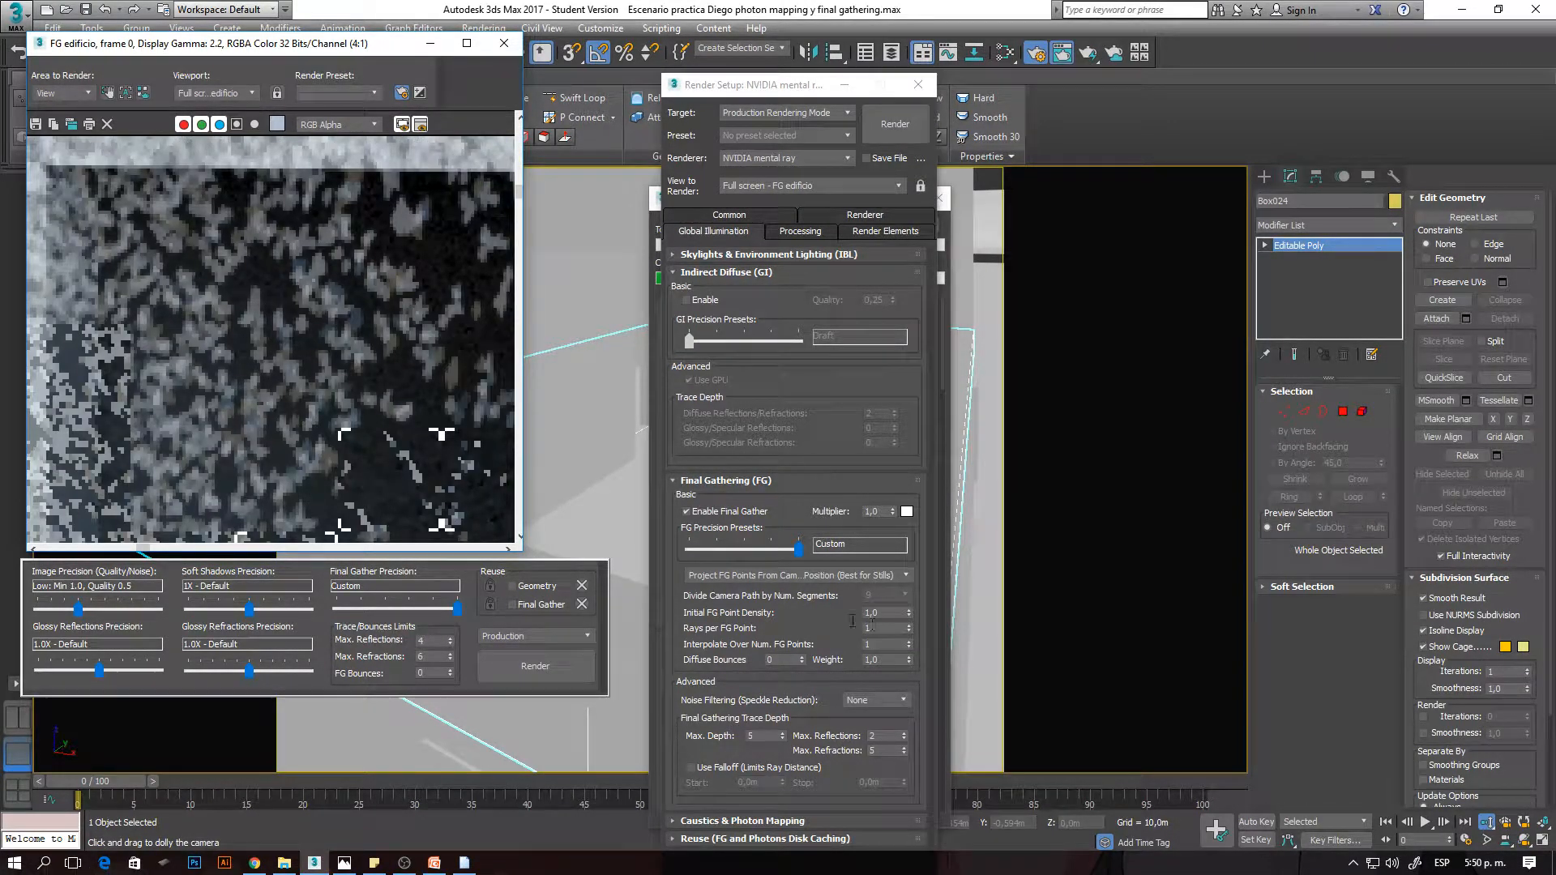
scroll(433, 449, down, 1)
scroll(371, 394, up, 2)
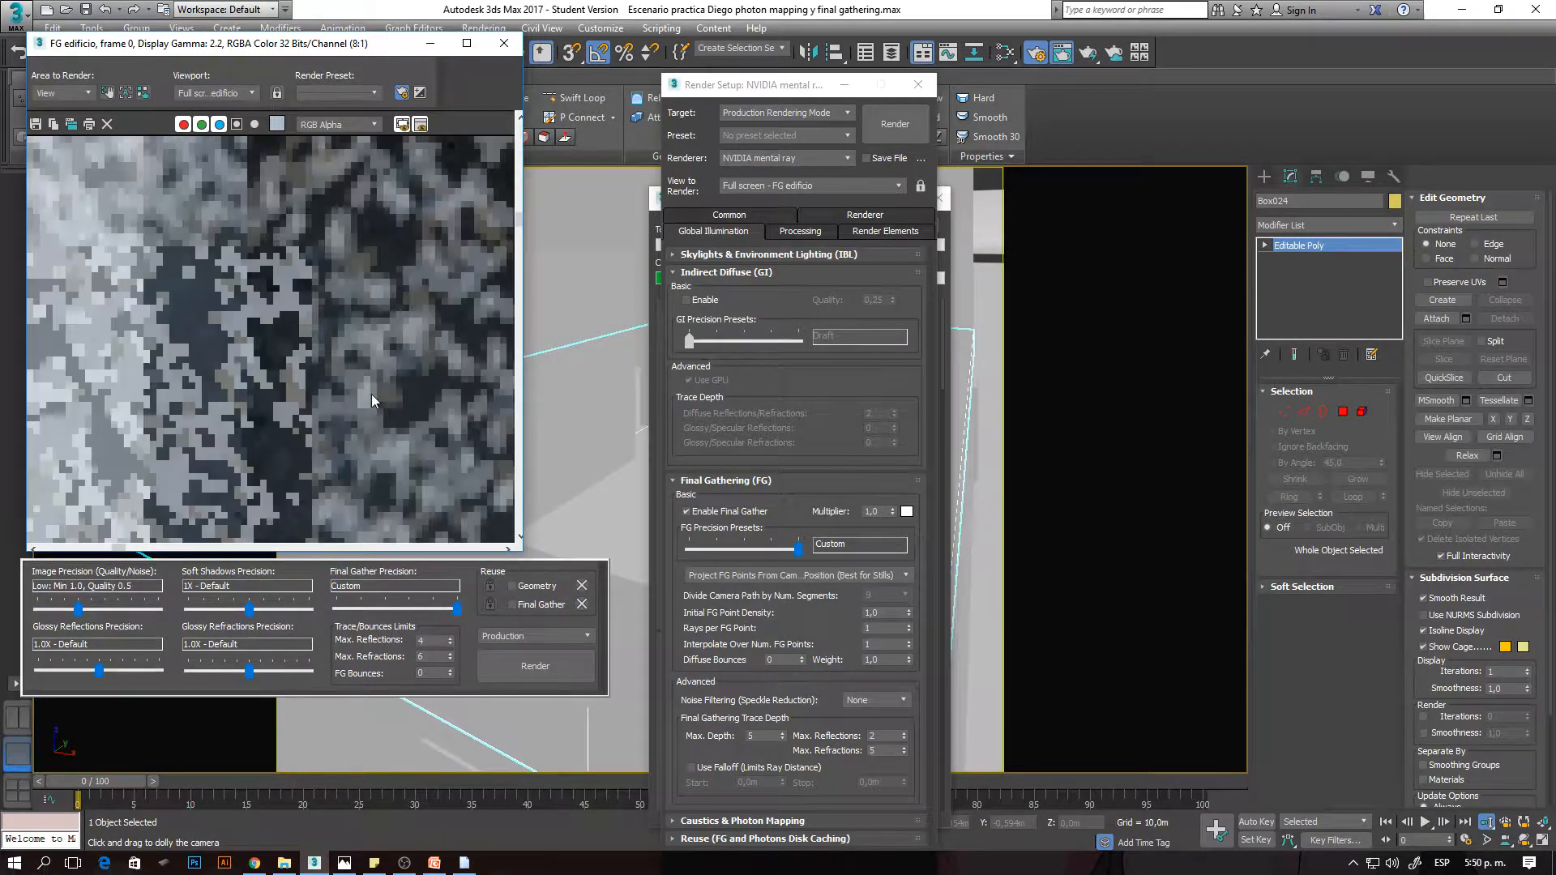
scroll(371, 394, down, 1)
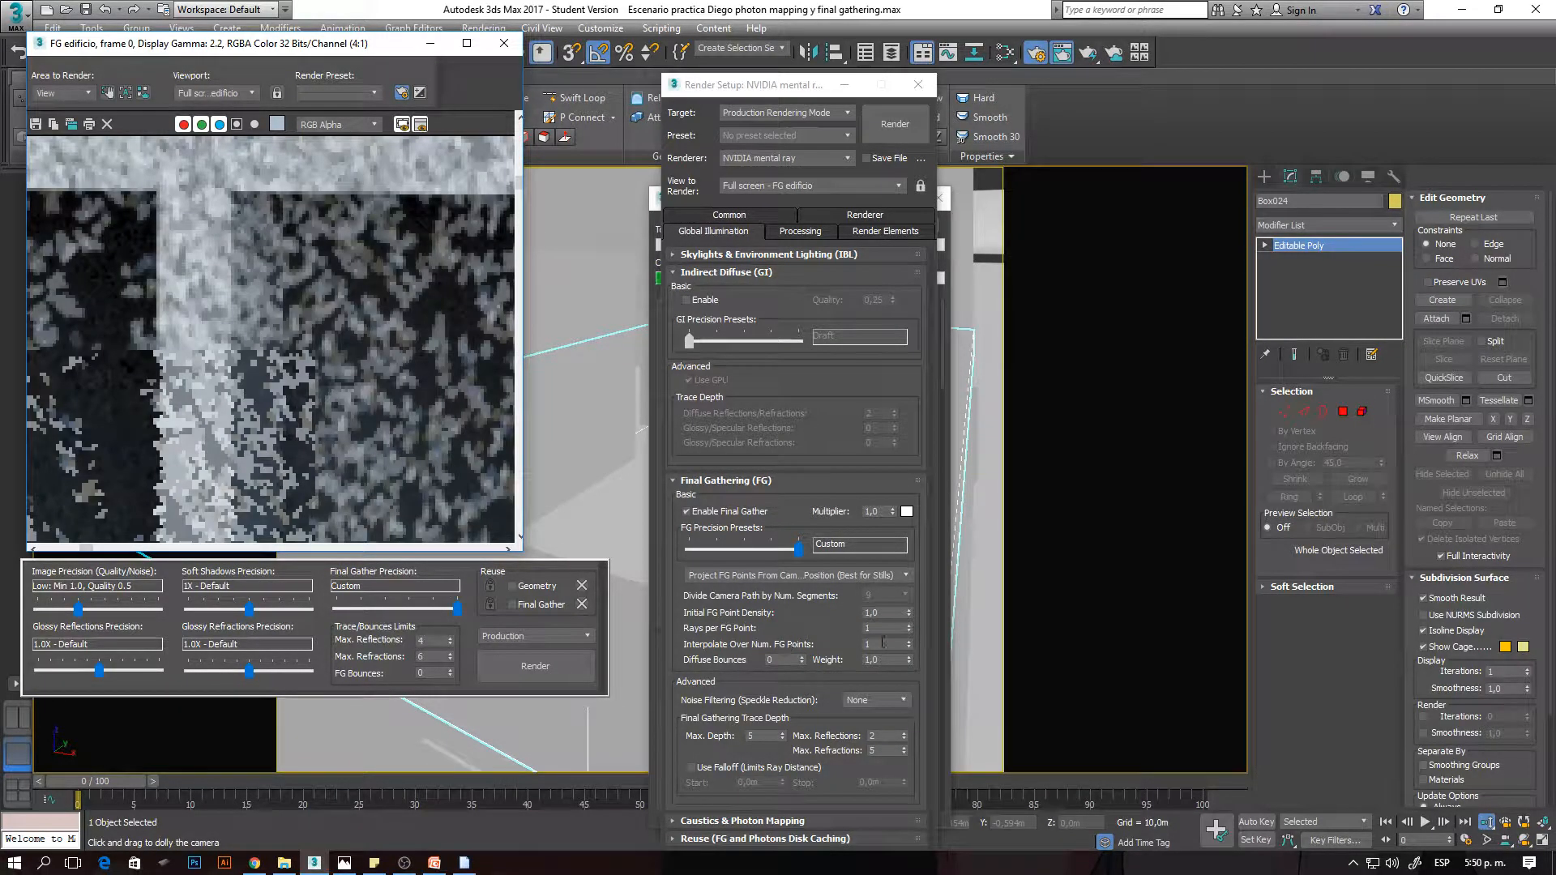
scroll(382, 366, down, 1)
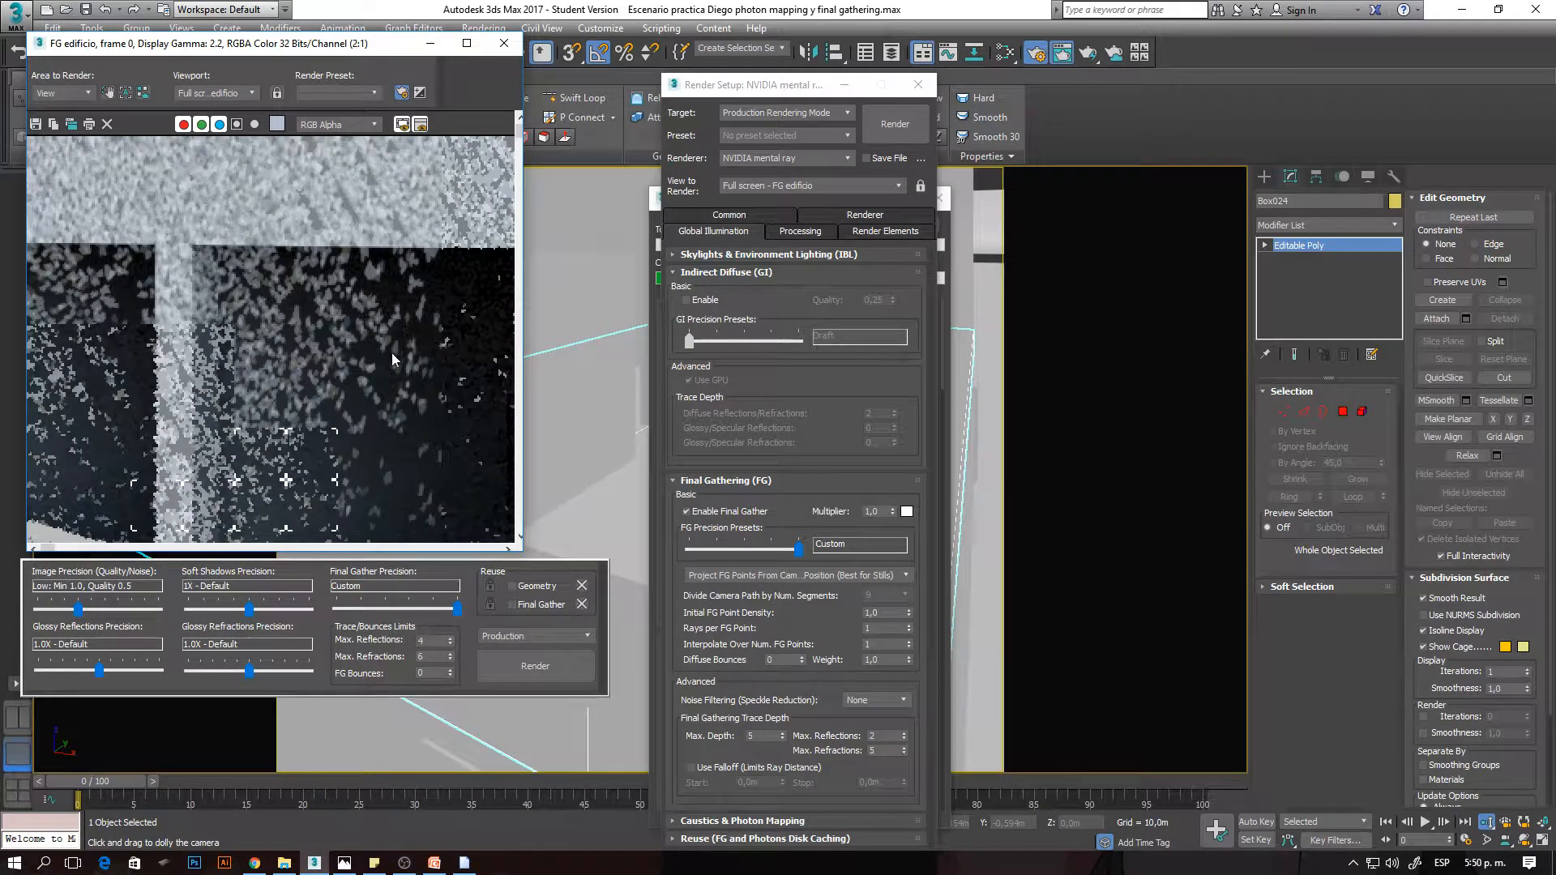
- Stop the render, clone the partial frame, and place the clone on the opposite side of the repositioned Render Setup window
click(770, 86)
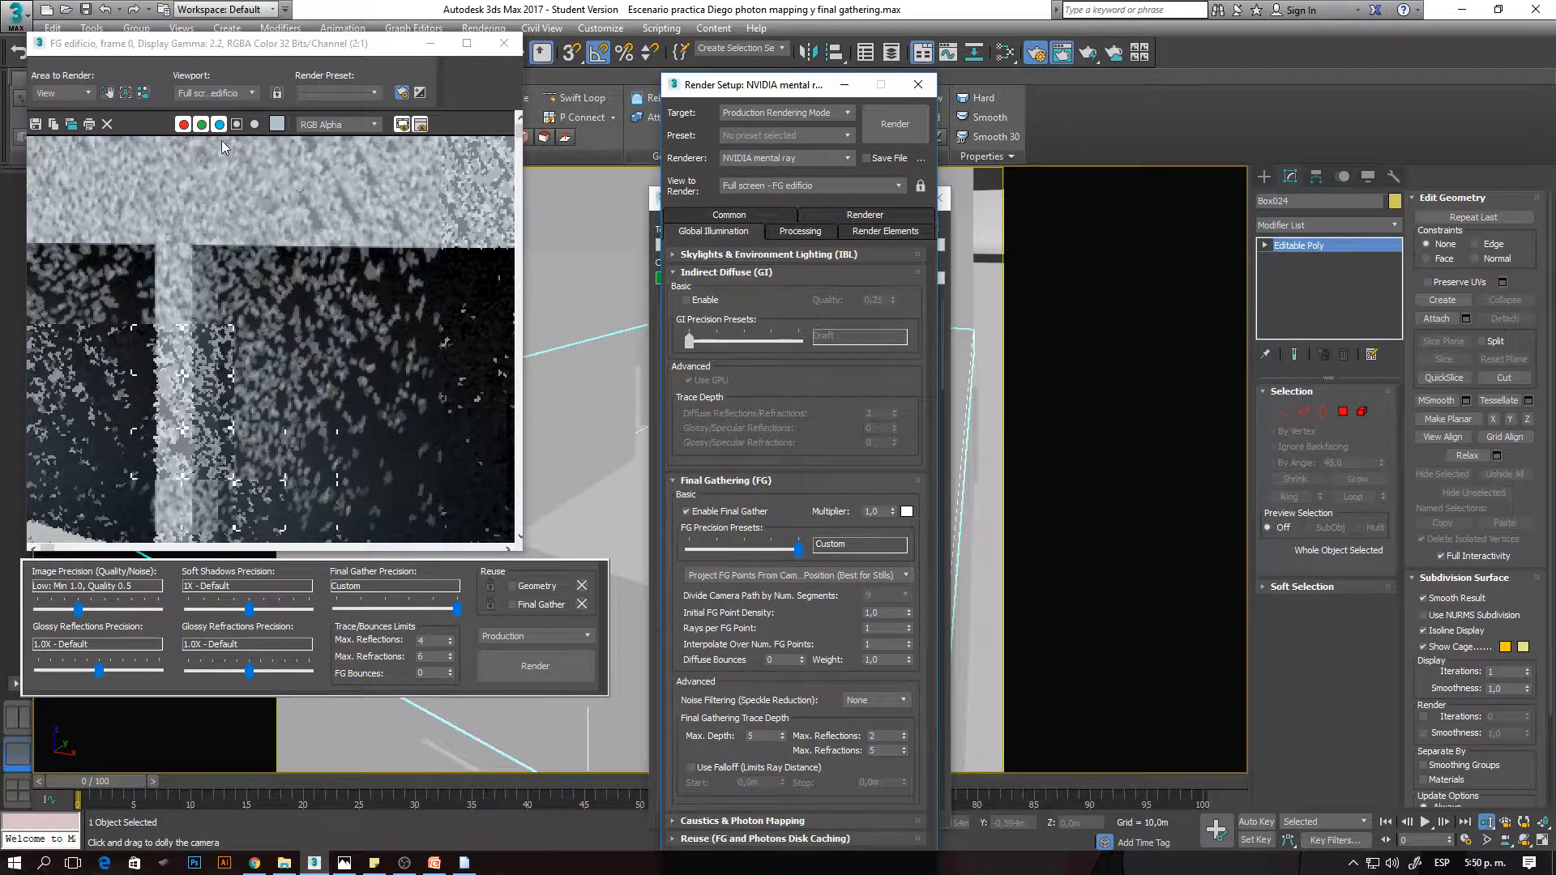
click(942, 246)
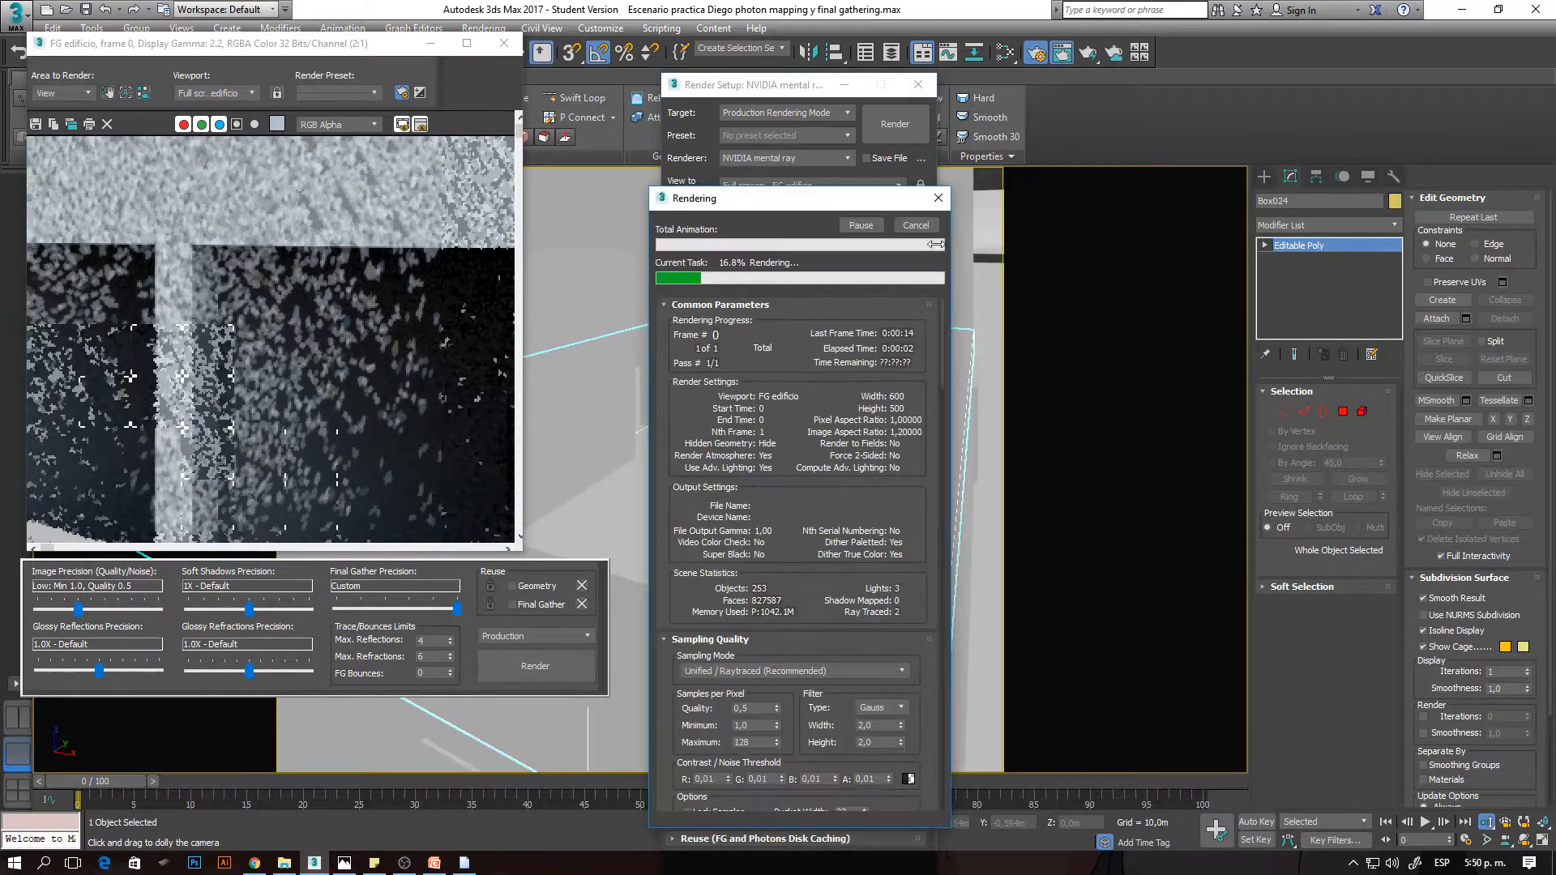
drag(756, 87, 658, 86)
click(72, 128)
mouse_move(826, 221)
mouse_down()
mouse_move(1335, 93)
mouse_move(1314, 50)
mouse_up()
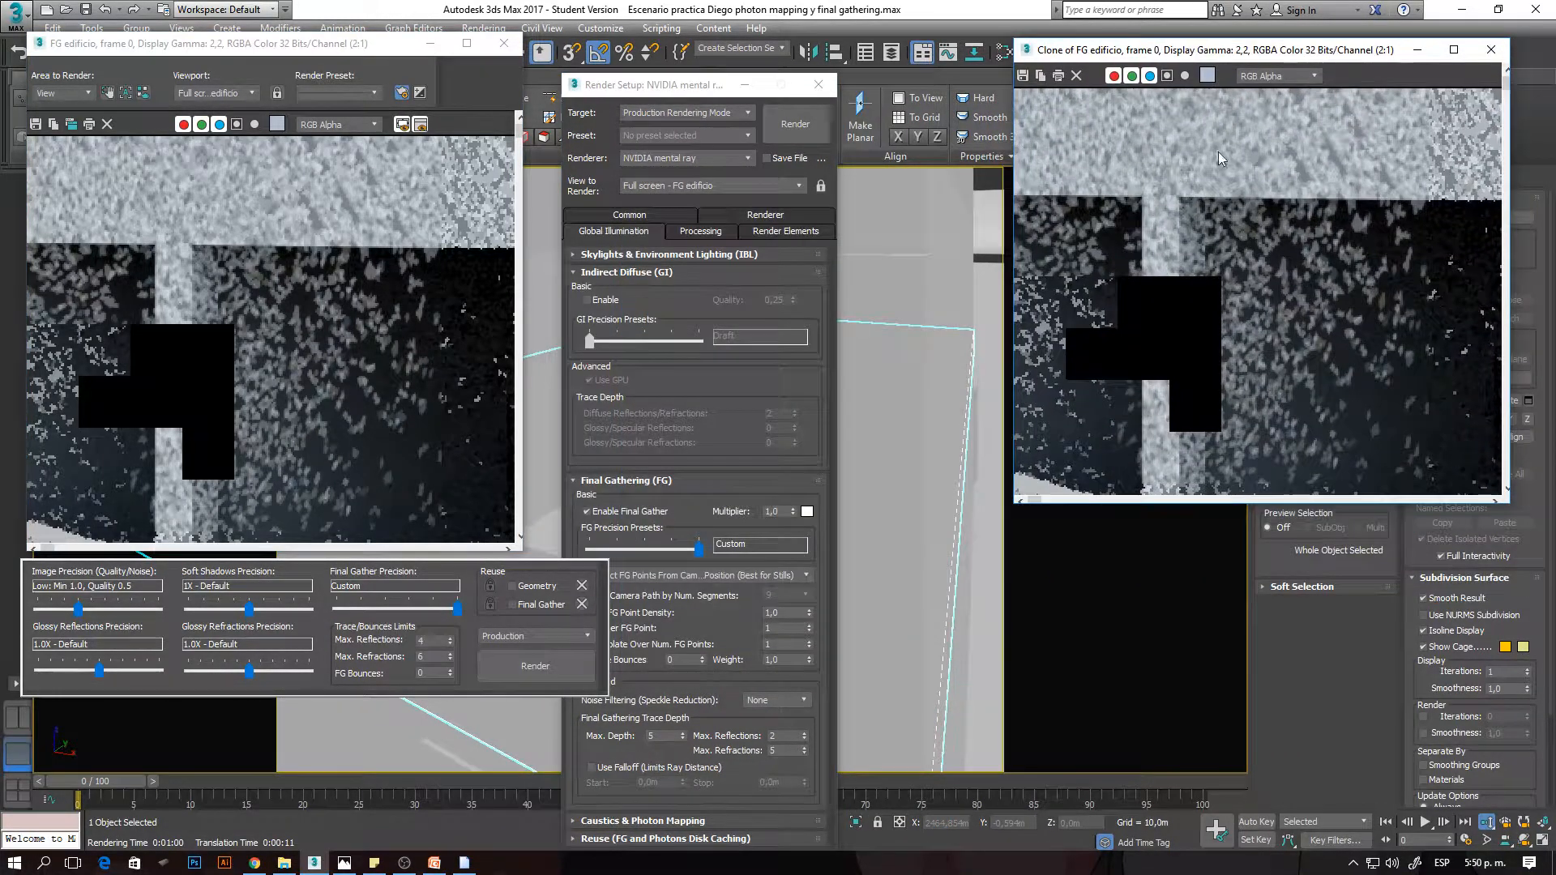
- Set Rays per FG Point to 250 and render the close-up building view
double_click(785, 628)
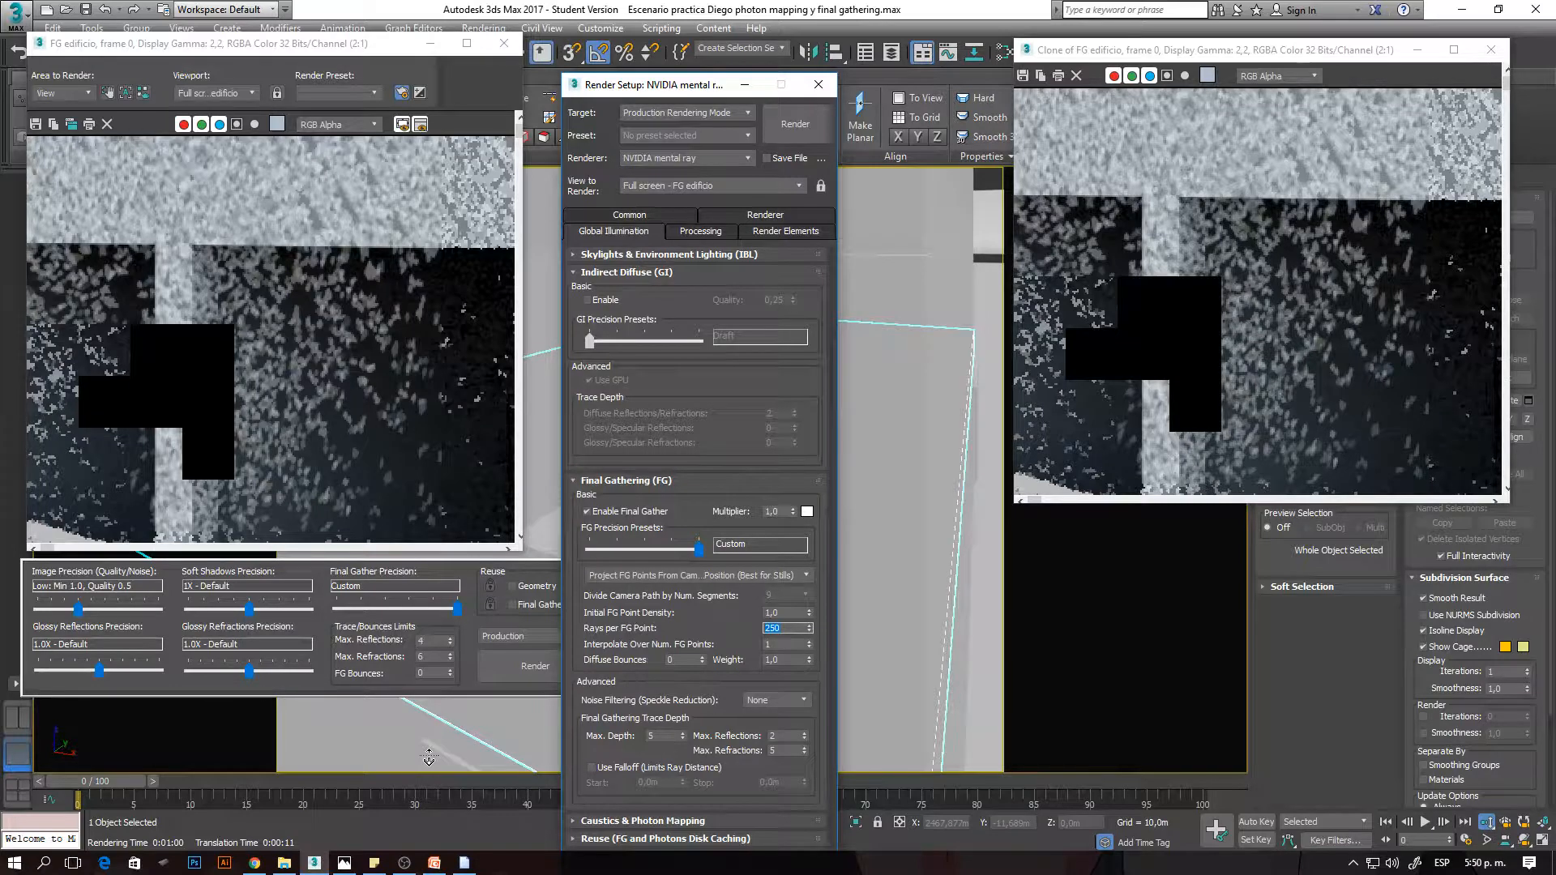
key(shift+q)
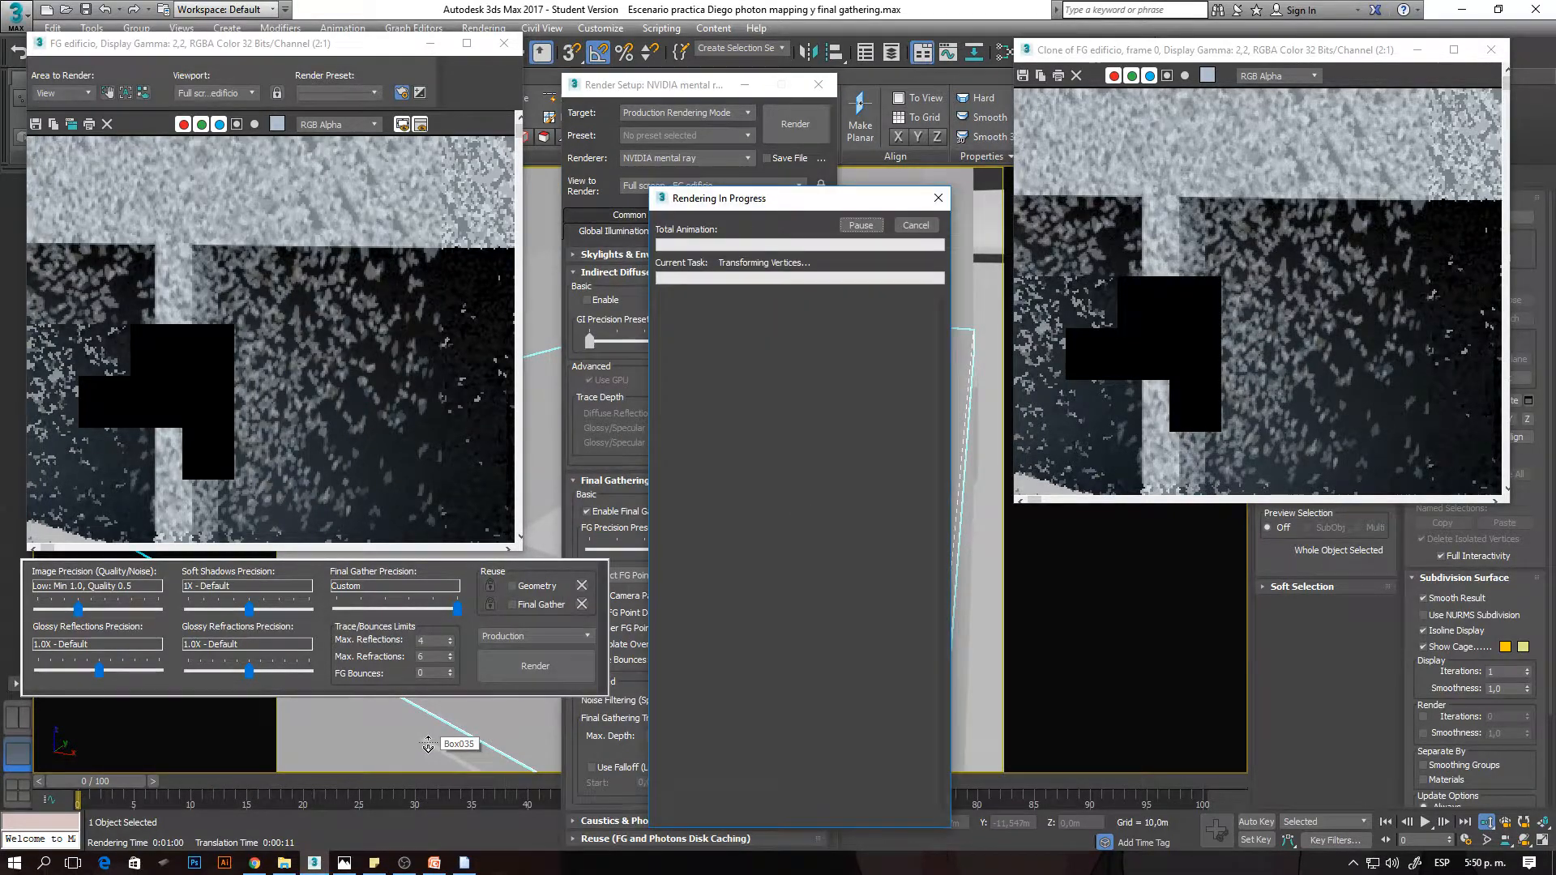
click(627, 669)
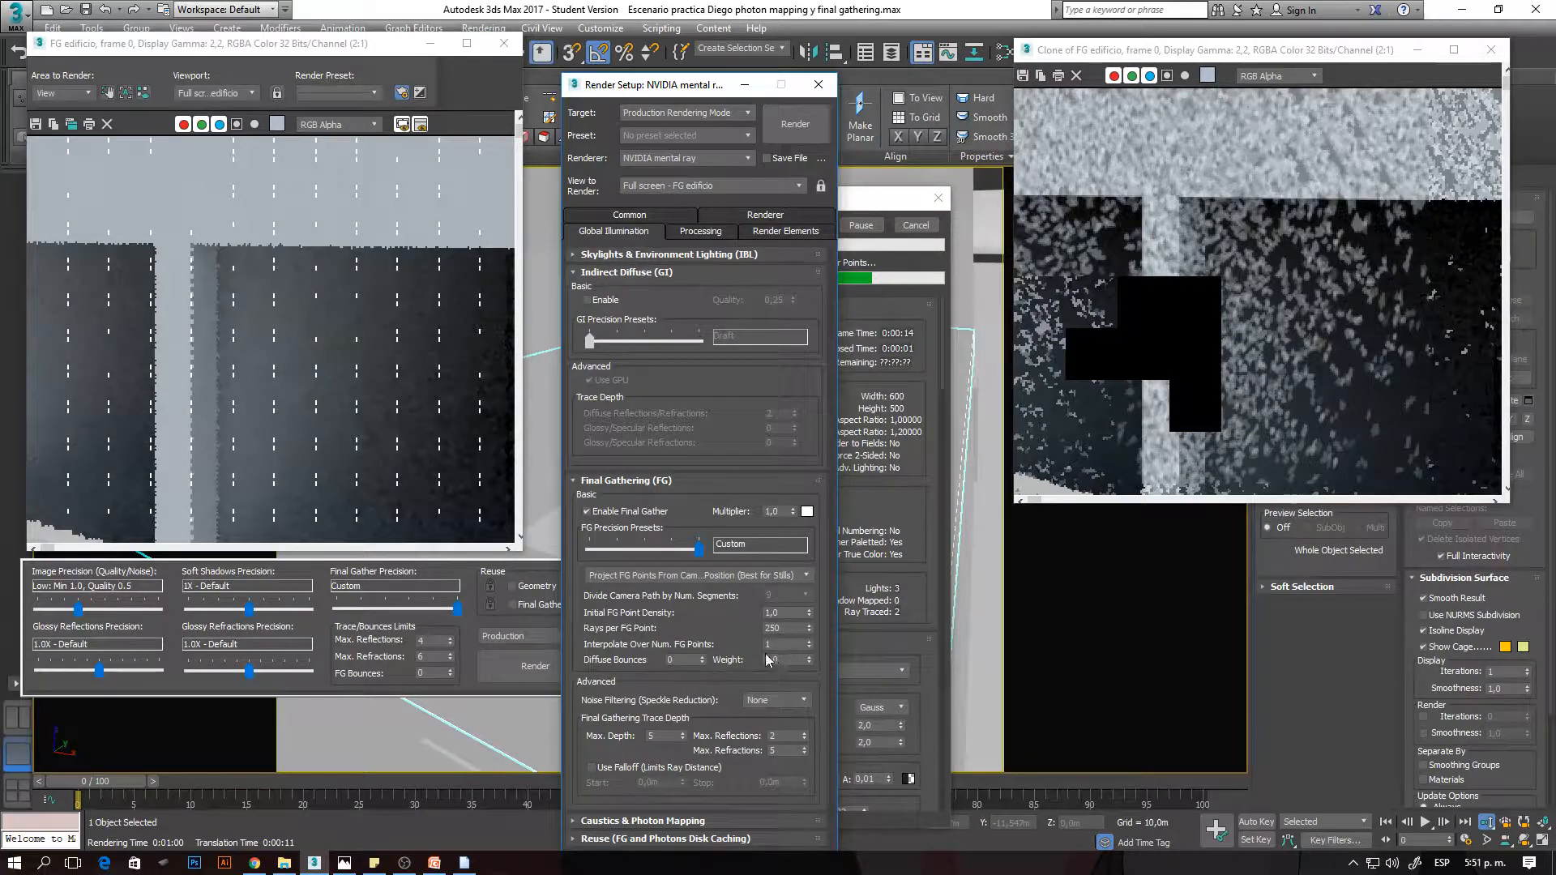
- Inspect the window's frame and interior in the 250-ray render at magnifications from 1:1 to 4:1
click(293, 325)
scroll(290, 319, down, 1)
scroll(207, 272, up, 1)
scroll(209, 272, down, 1)
scroll(187, 273, up, 1)
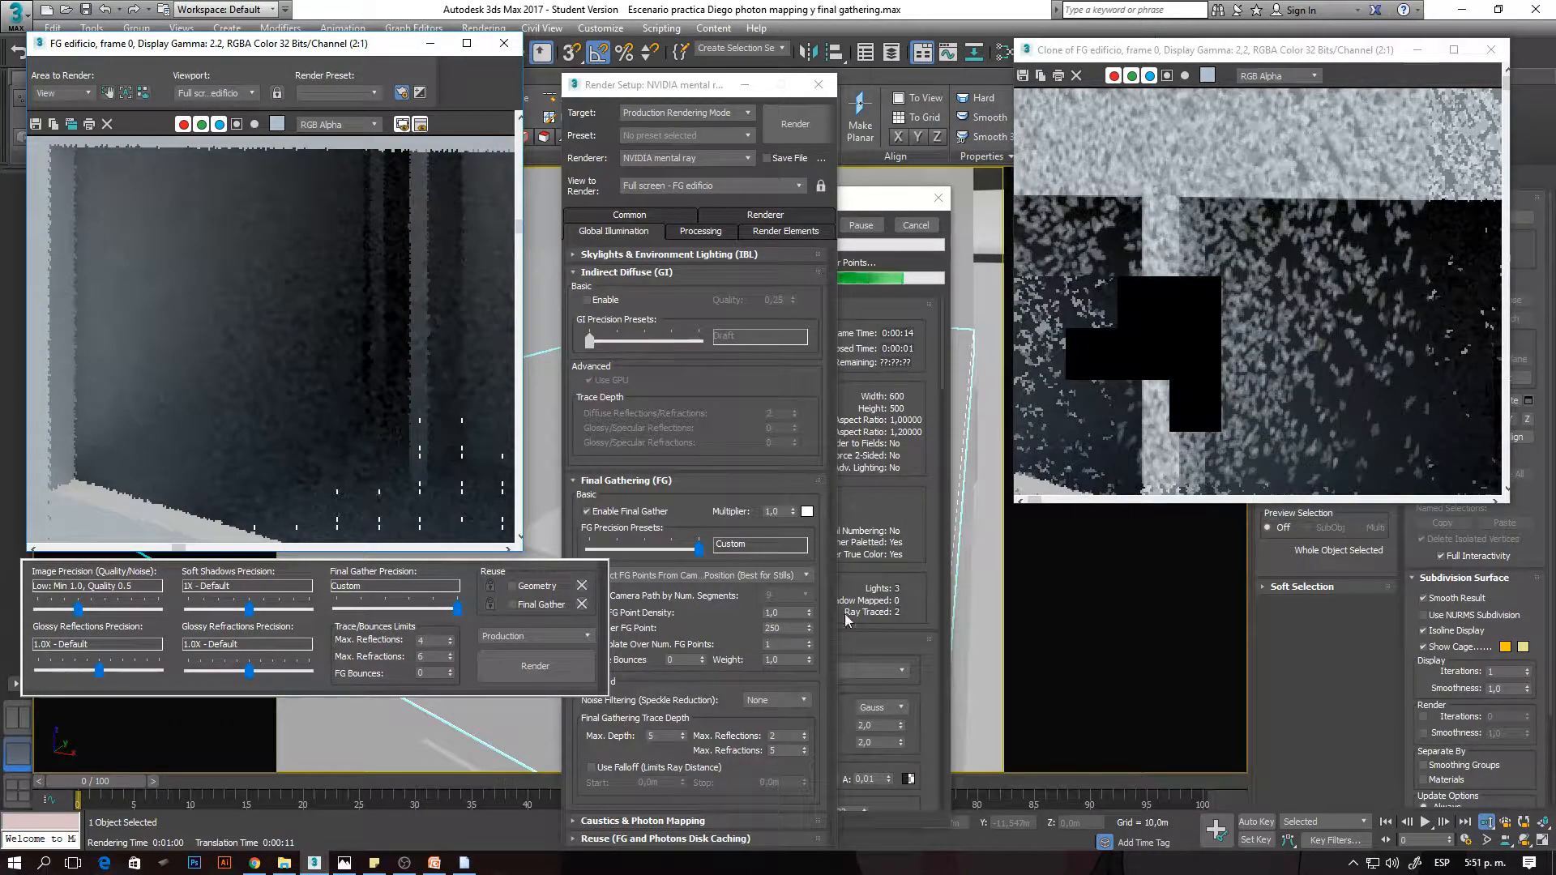
click(820, 620)
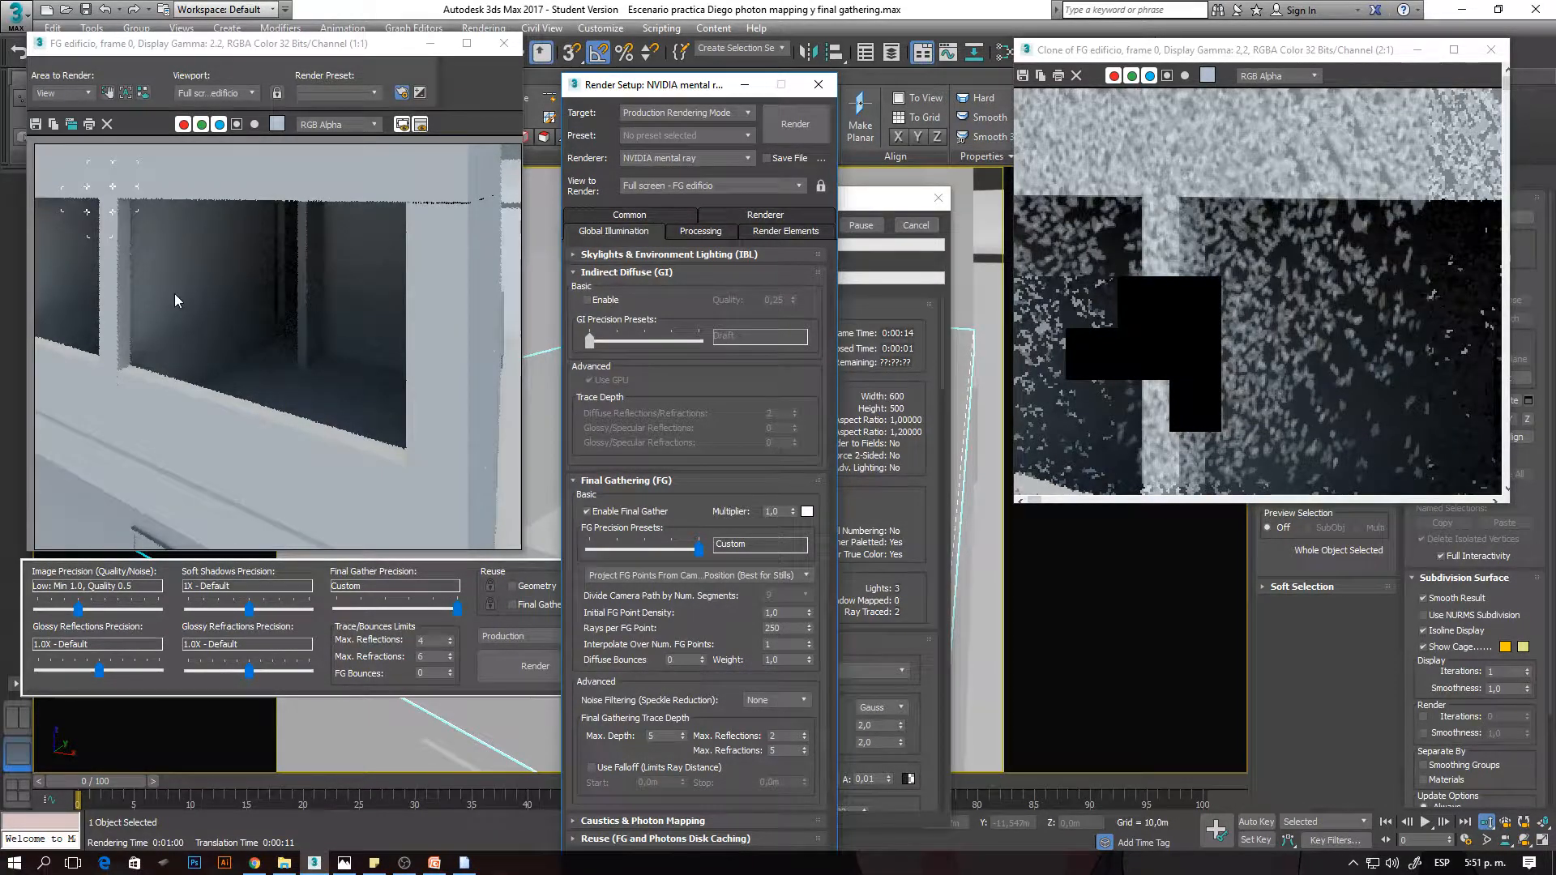
scroll(98, 181, up, 1)
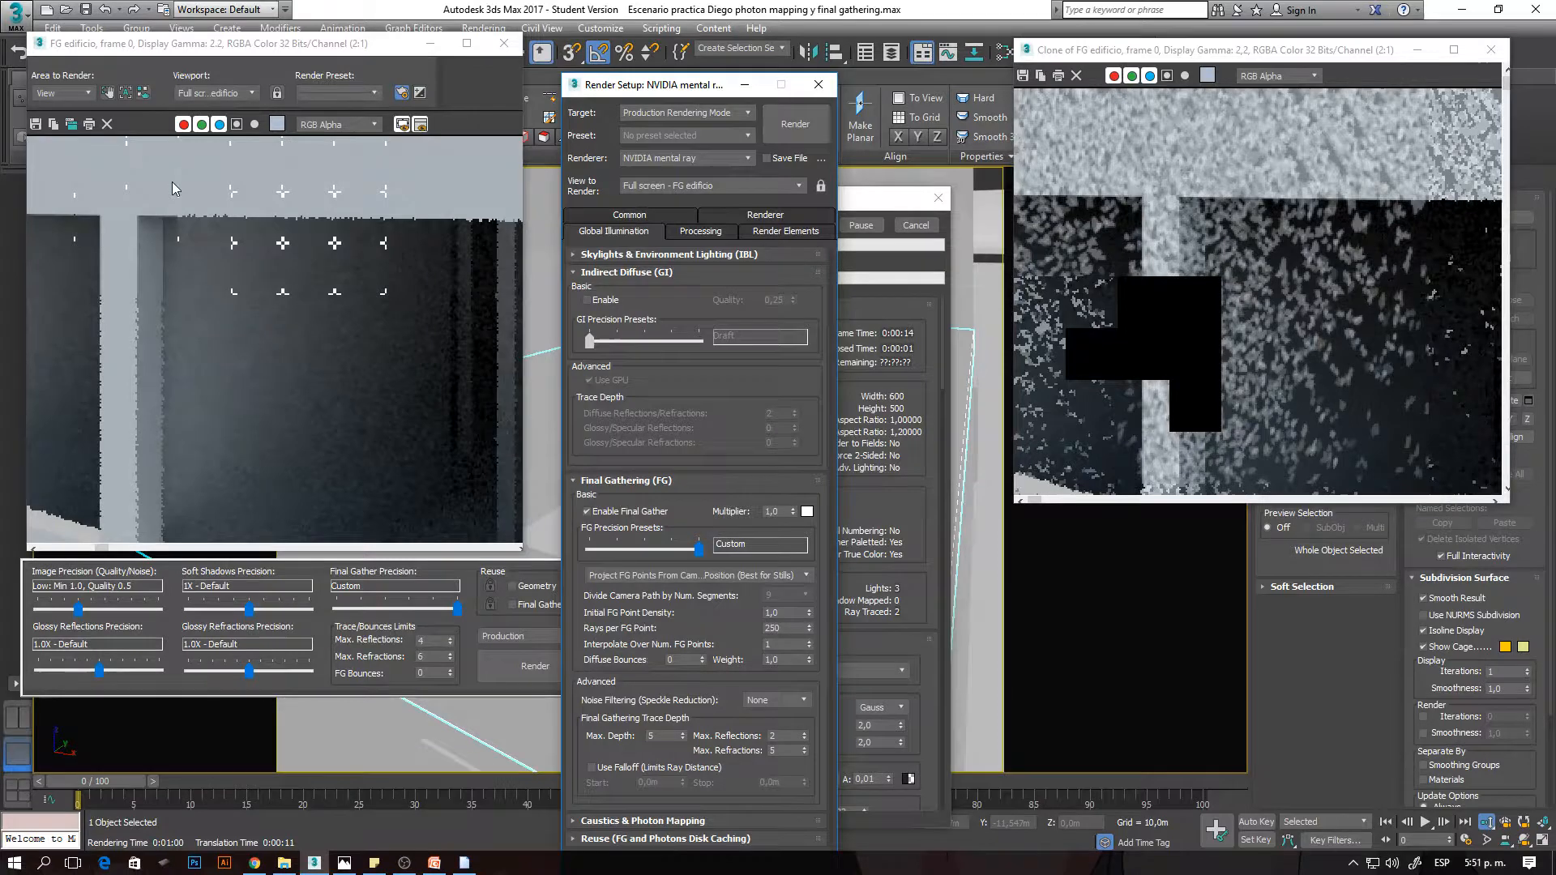
scroll(215, 192, up, 1)
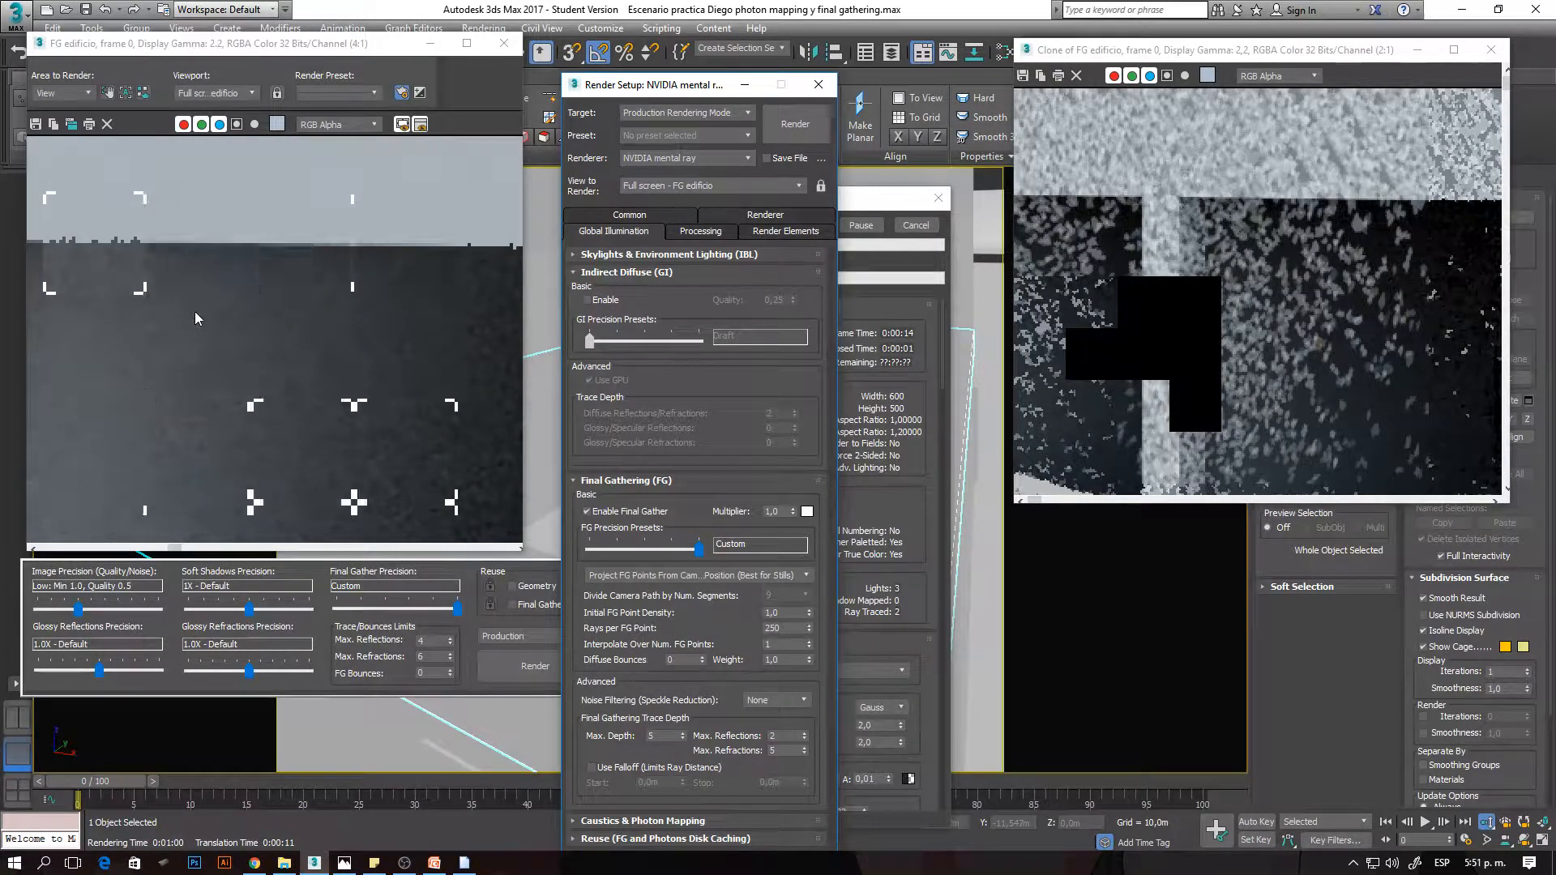
scroll(306, 421, down, 1)
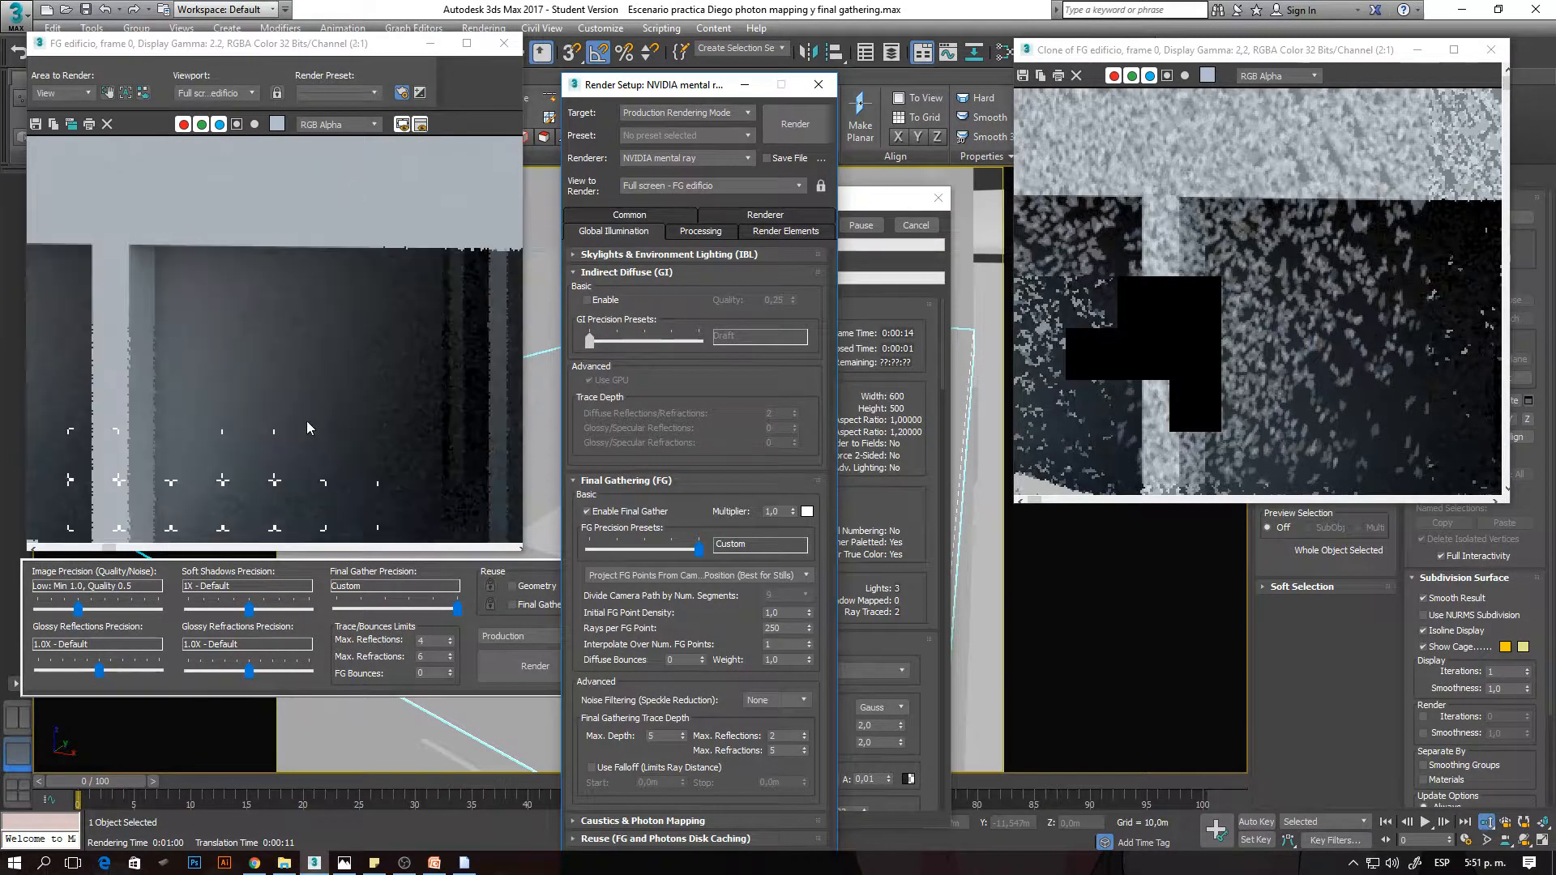
scroll(219, 326, up, 1)
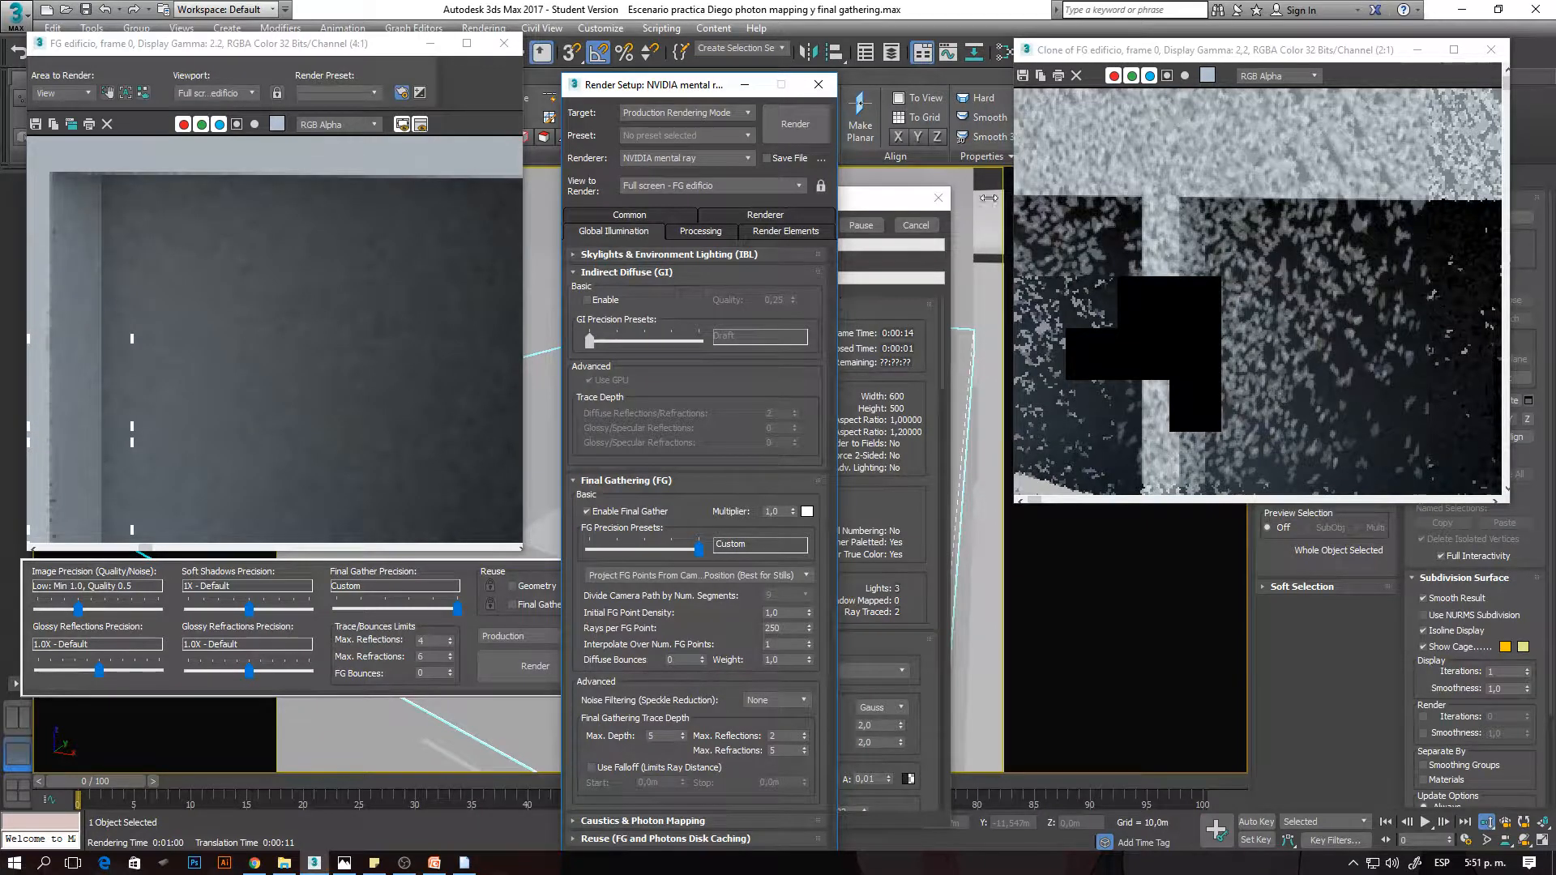
- Stop the 250-ray render and clone the rendered frame
click(926, 227)
click(915, 226)
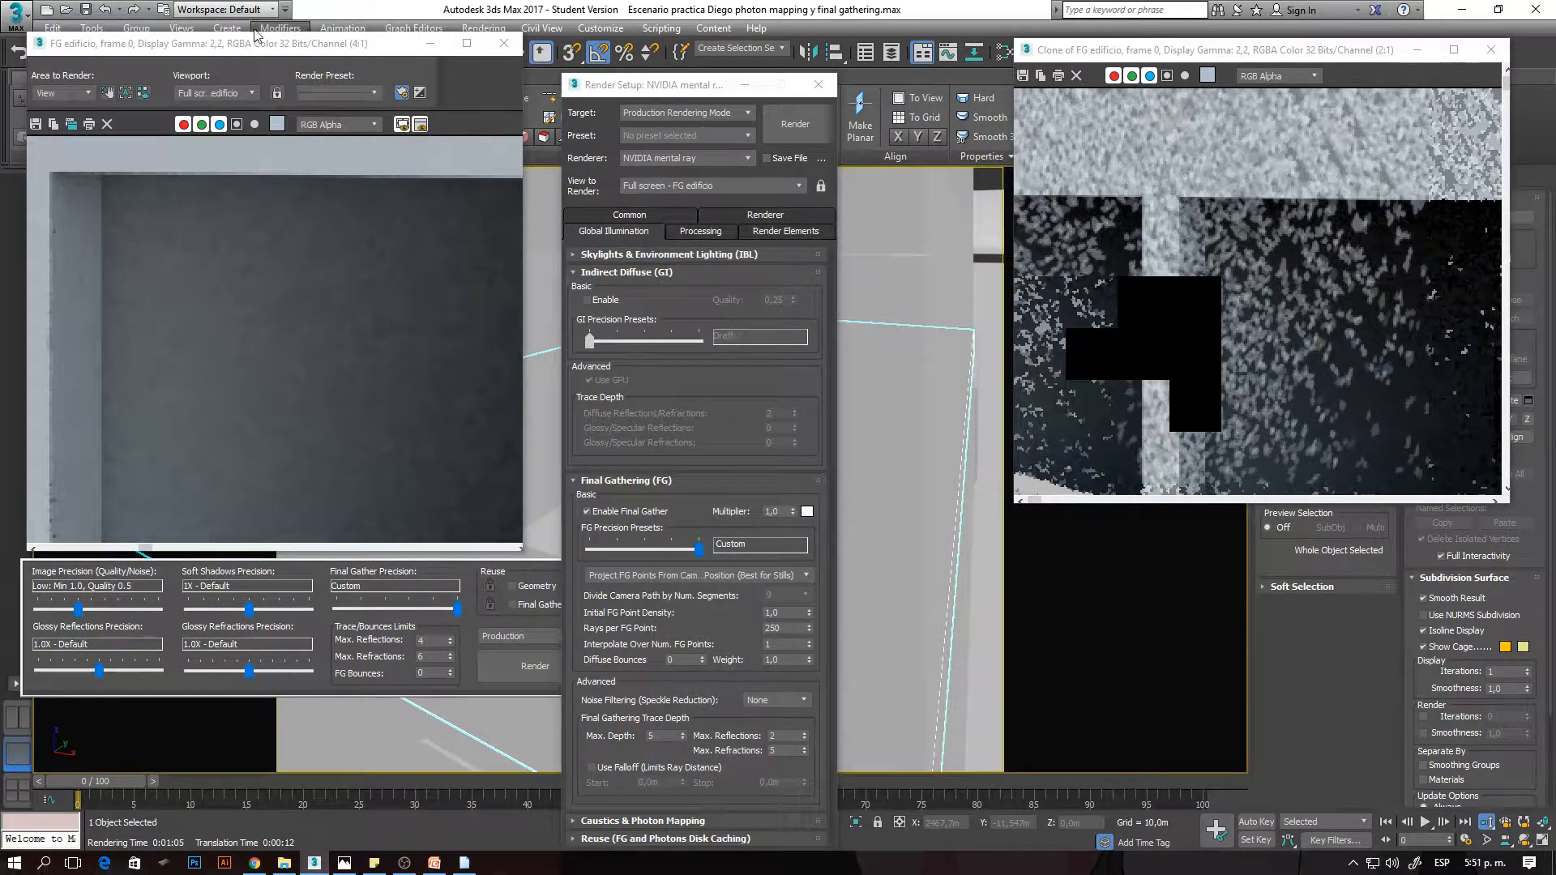
click(71, 124)
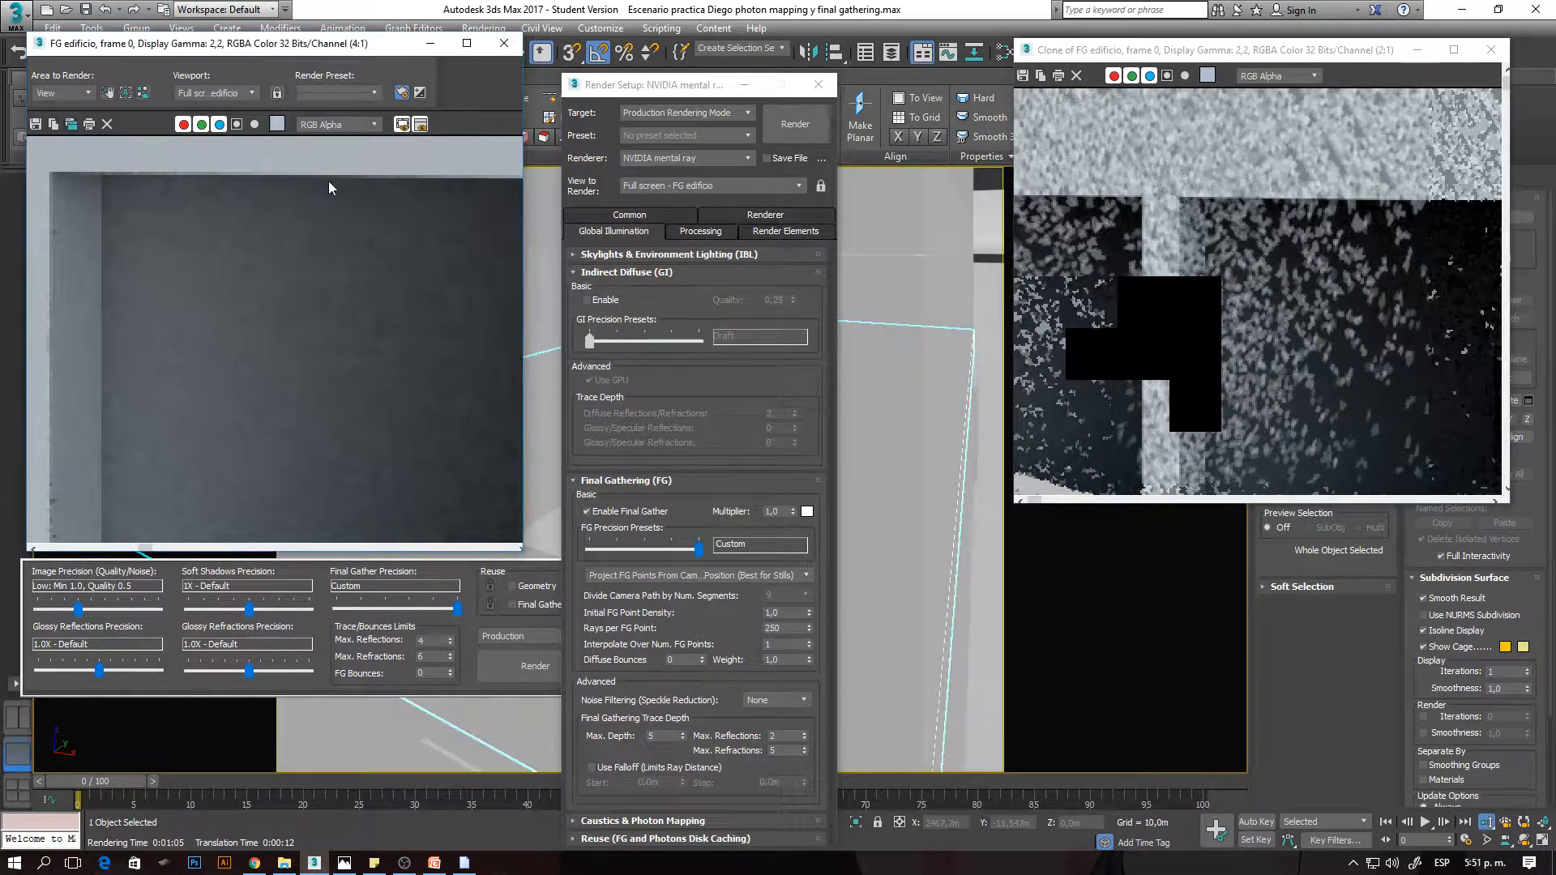
- Set the 250-ray and 1-ray clones side by side across the screen and compare their window interiors at 4:1 and 8:1
drag(725, 233, 2, 270)
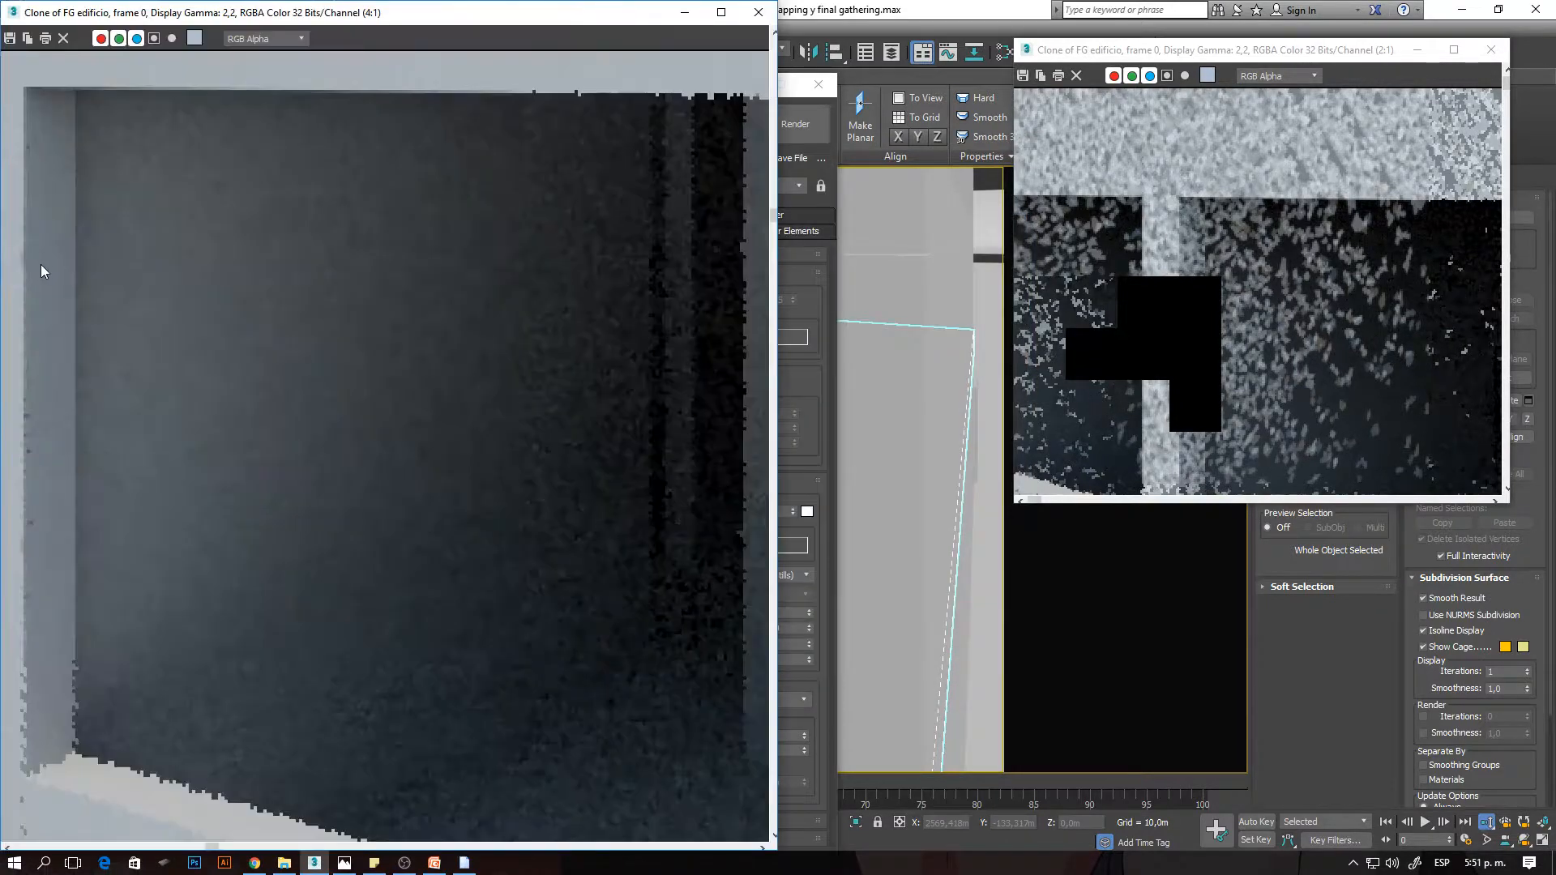
drag(1135, 50, 1555, 261)
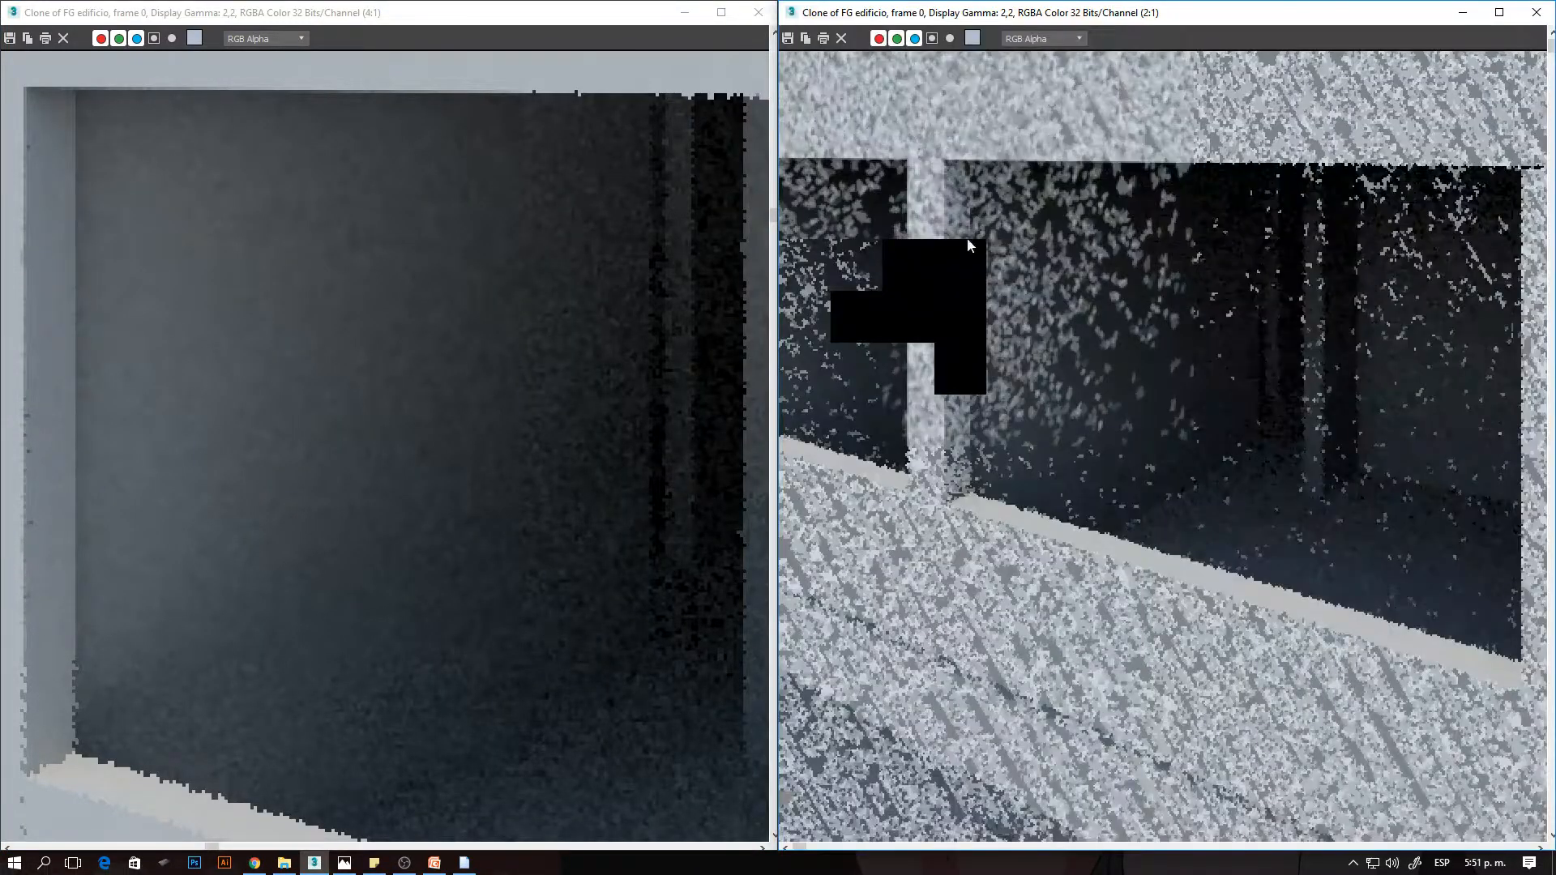
scroll(173, 153, up, 1)
middle_drag(173, 152, 380, 312)
scroll(381, 313, down, 1)
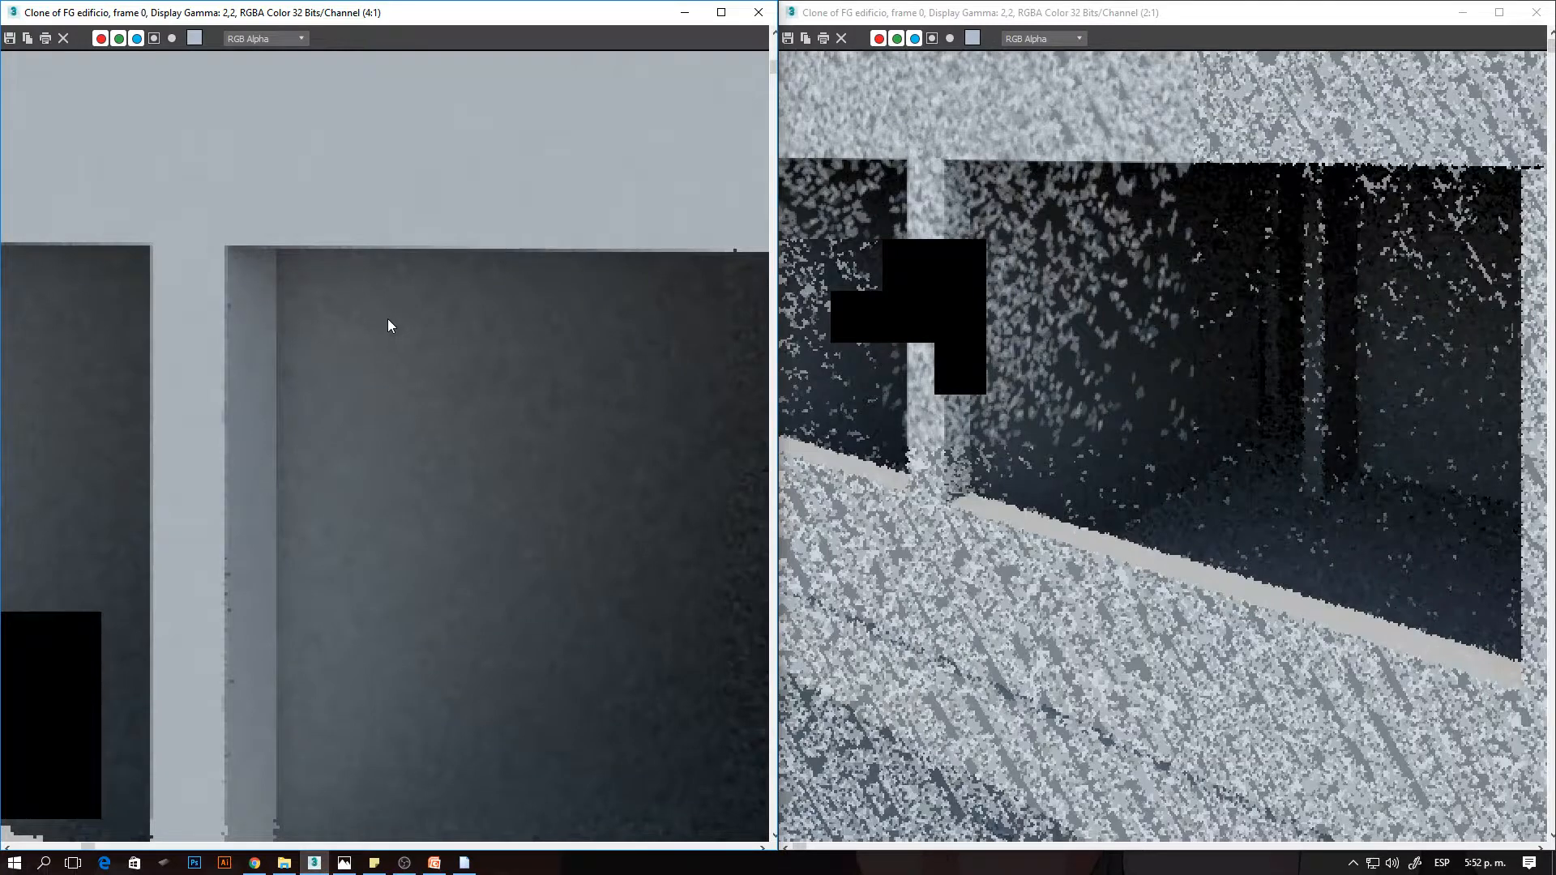
scroll(1004, 208, up, 1)
middle_drag(1004, 208, 1026, 294)
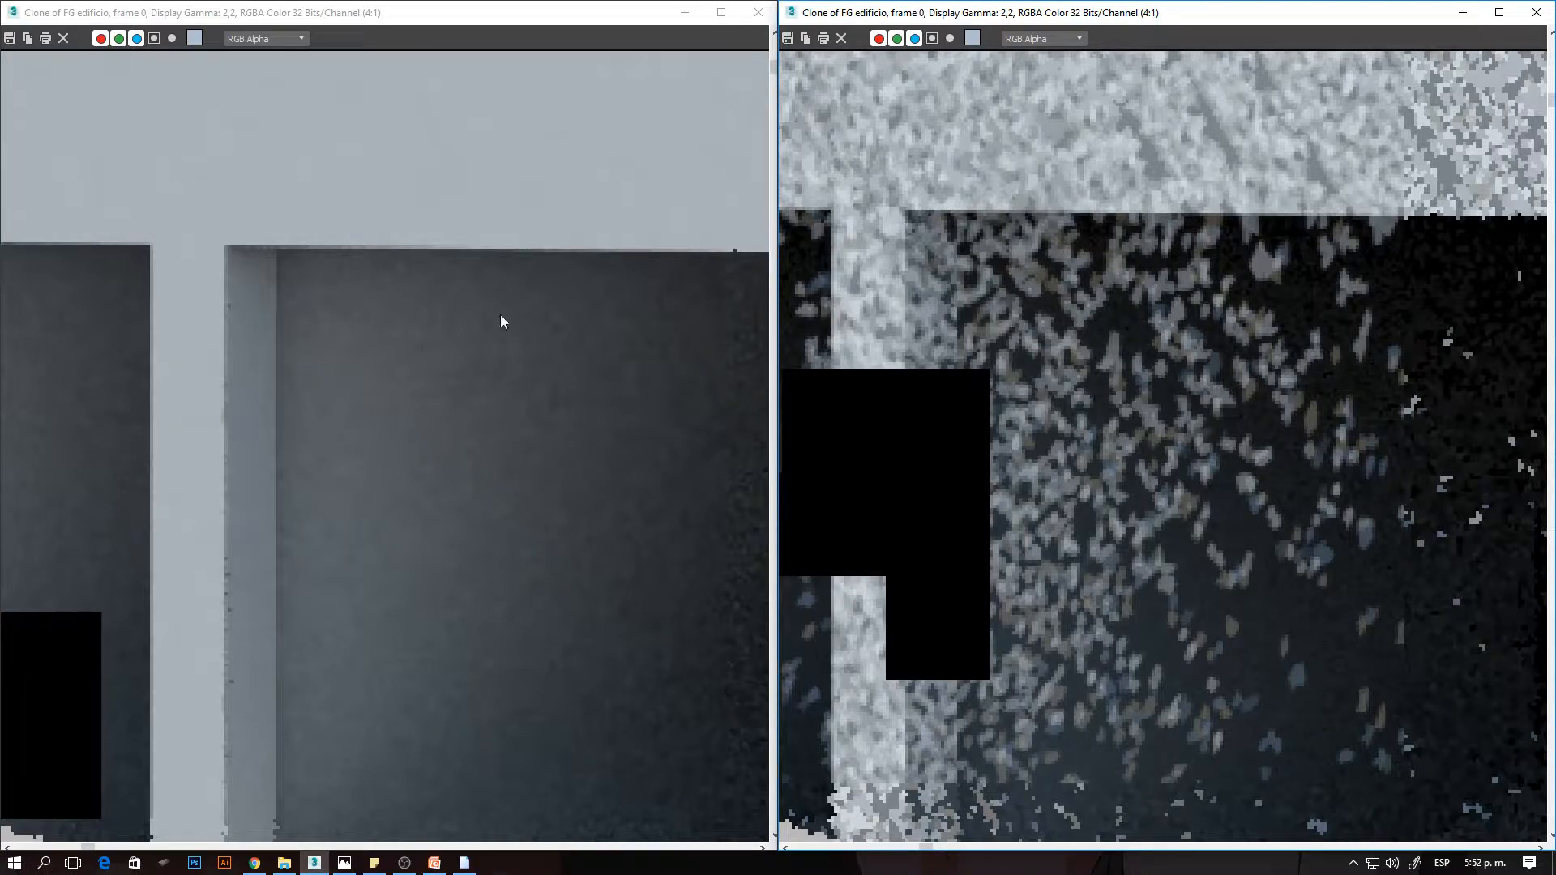
scroll(542, 498, up, 1)
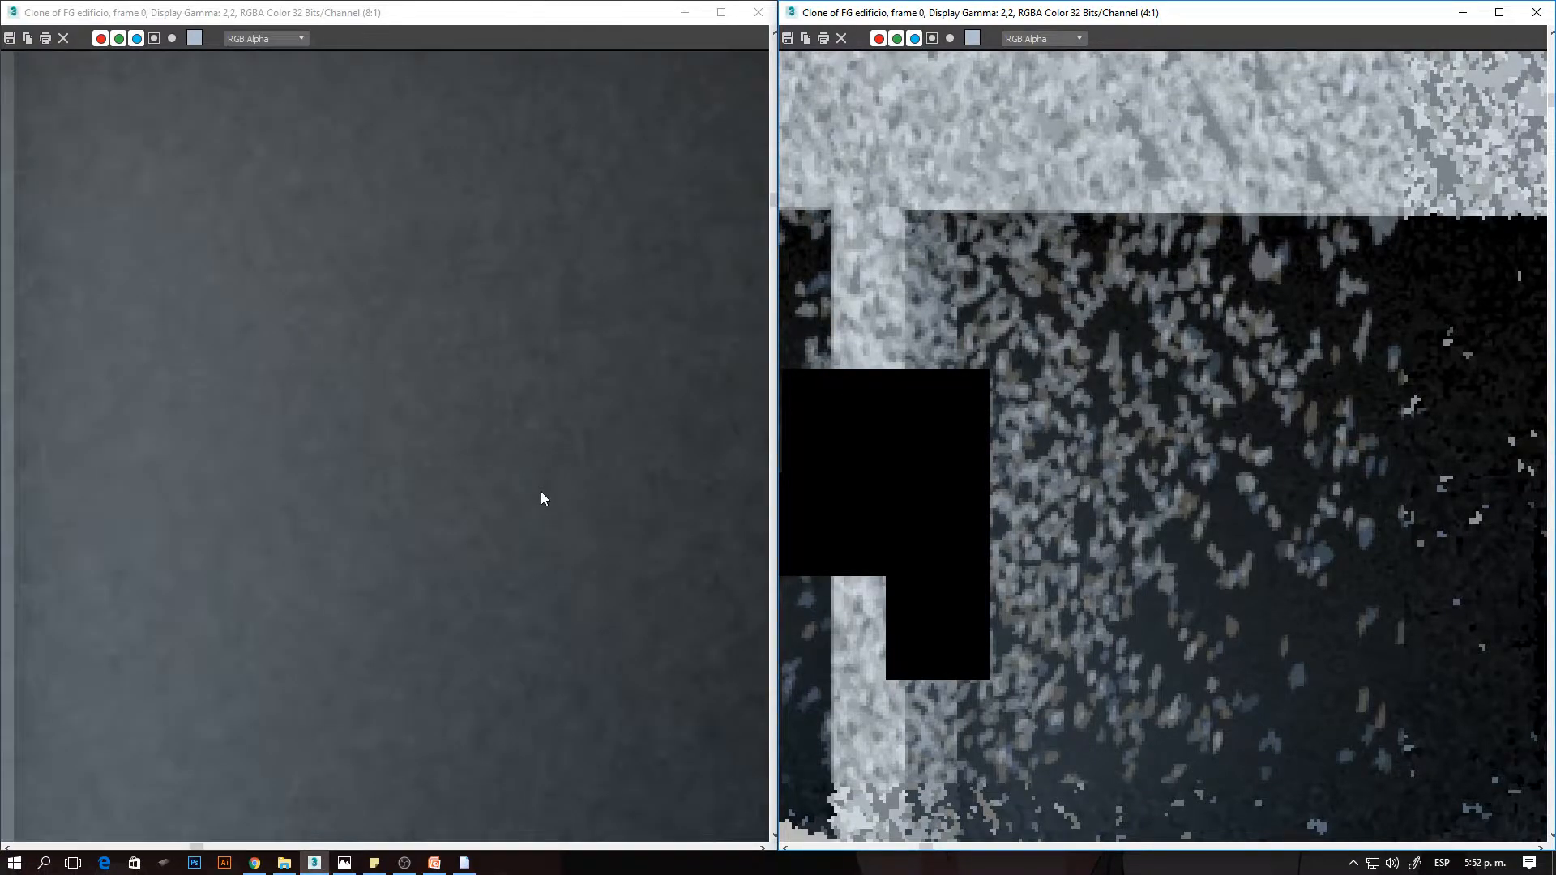
scroll(381, 389, down, 3)
scroll(349, 365, up, 3)
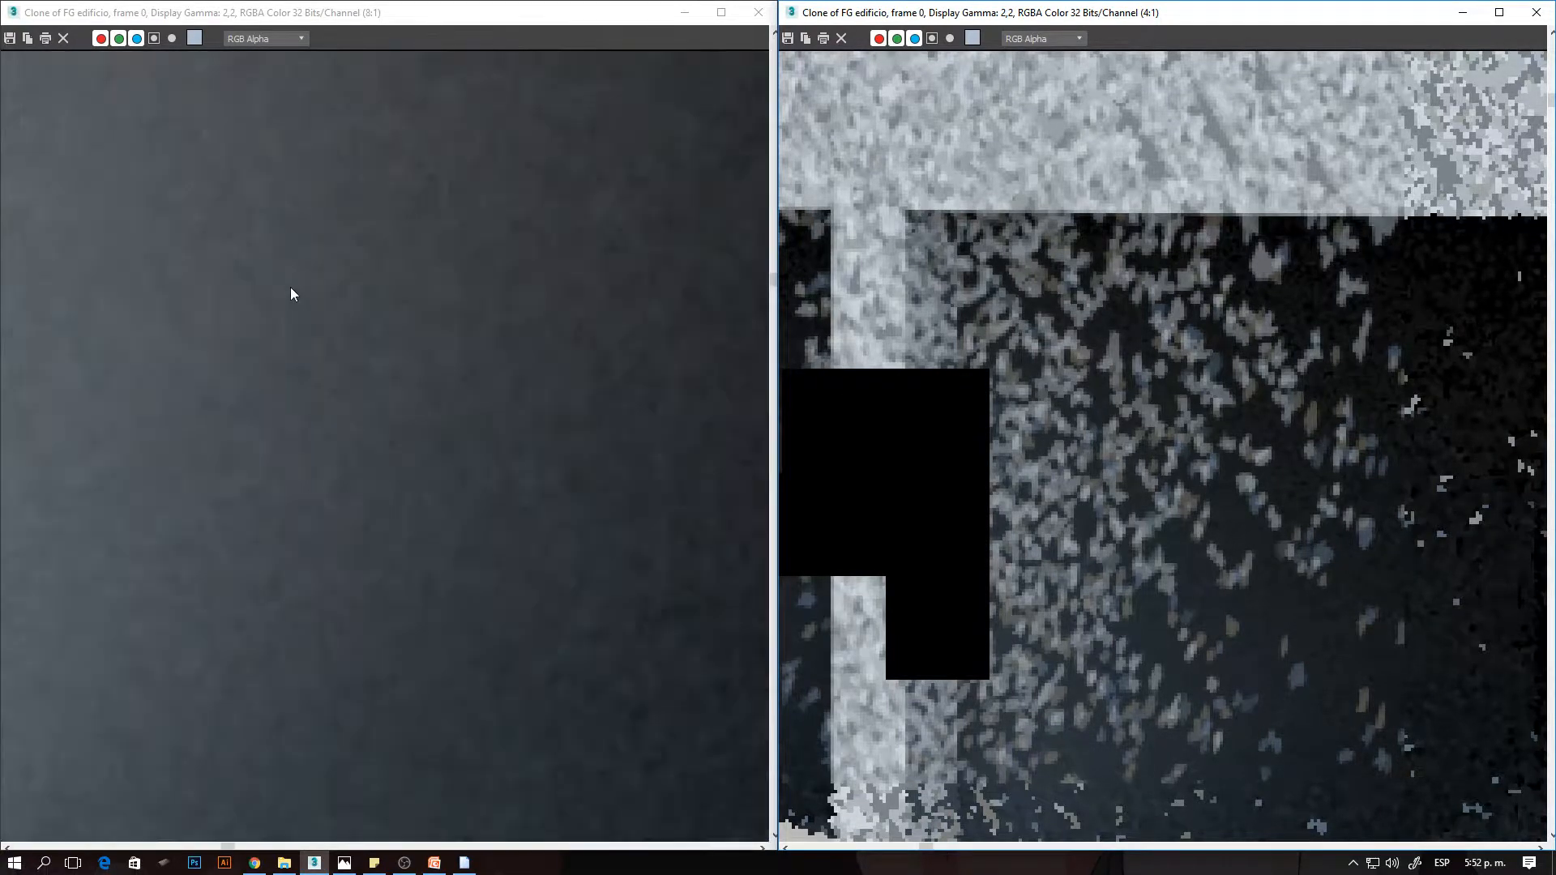
scroll(420, 405, down, 1)
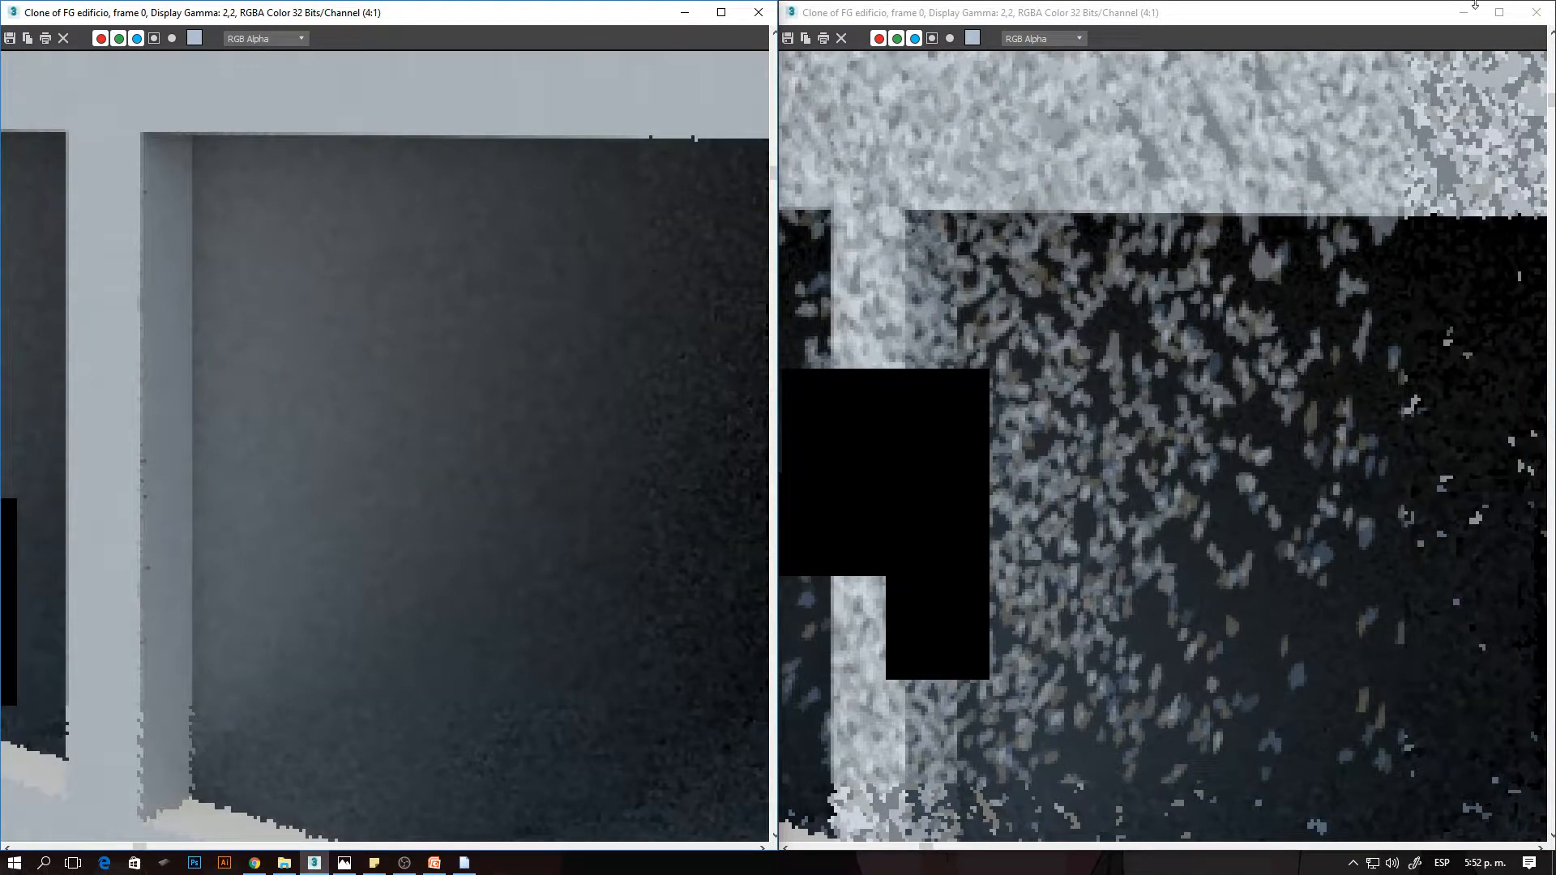
- Shrink both clones back from the screen halves and stack them beside the Render Setup window, the 250-ray clone above the 1-ray one
click(1419, 8)
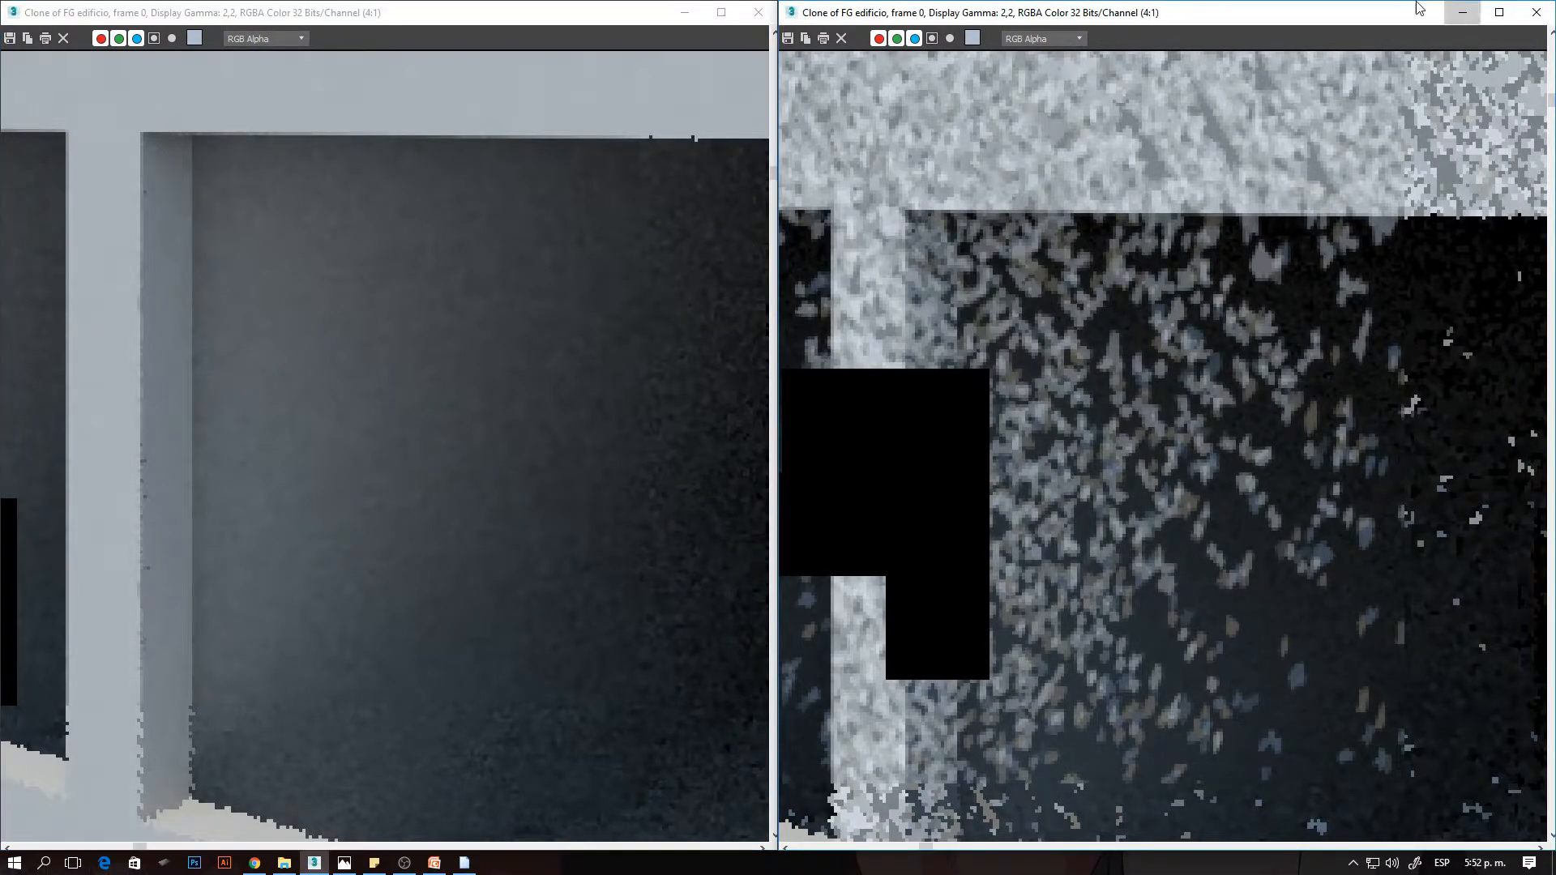
click(1462, 12)
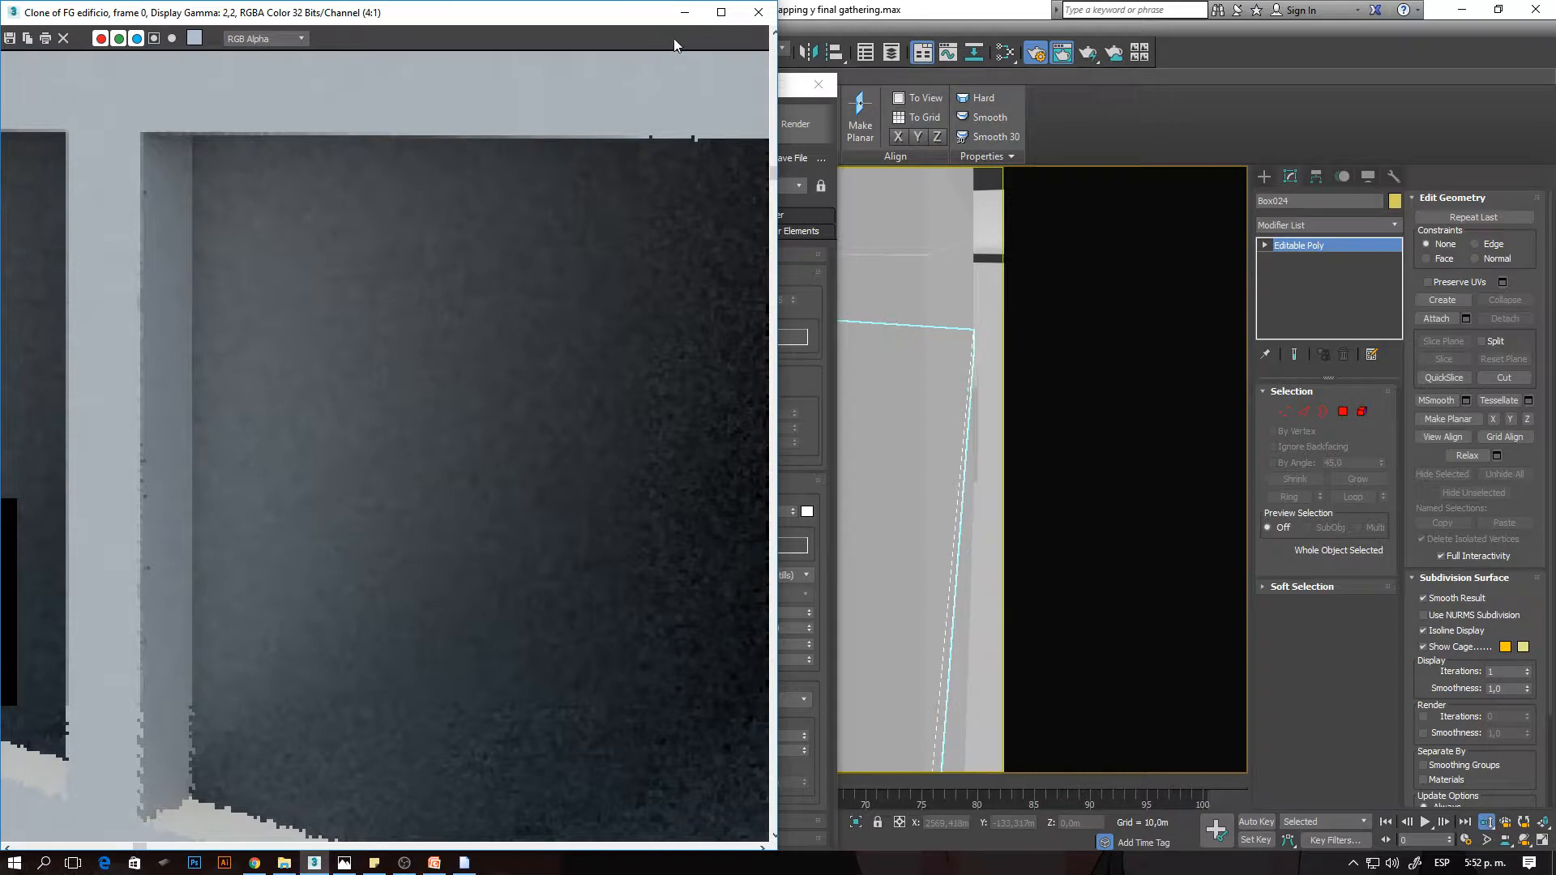
mouse_move(589, 12)
mouse_down()
mouse_move(814, 79)
mouse_move(731, 88)
mouse_move(995, 85)
mouse_up()
double_click(995, 84)
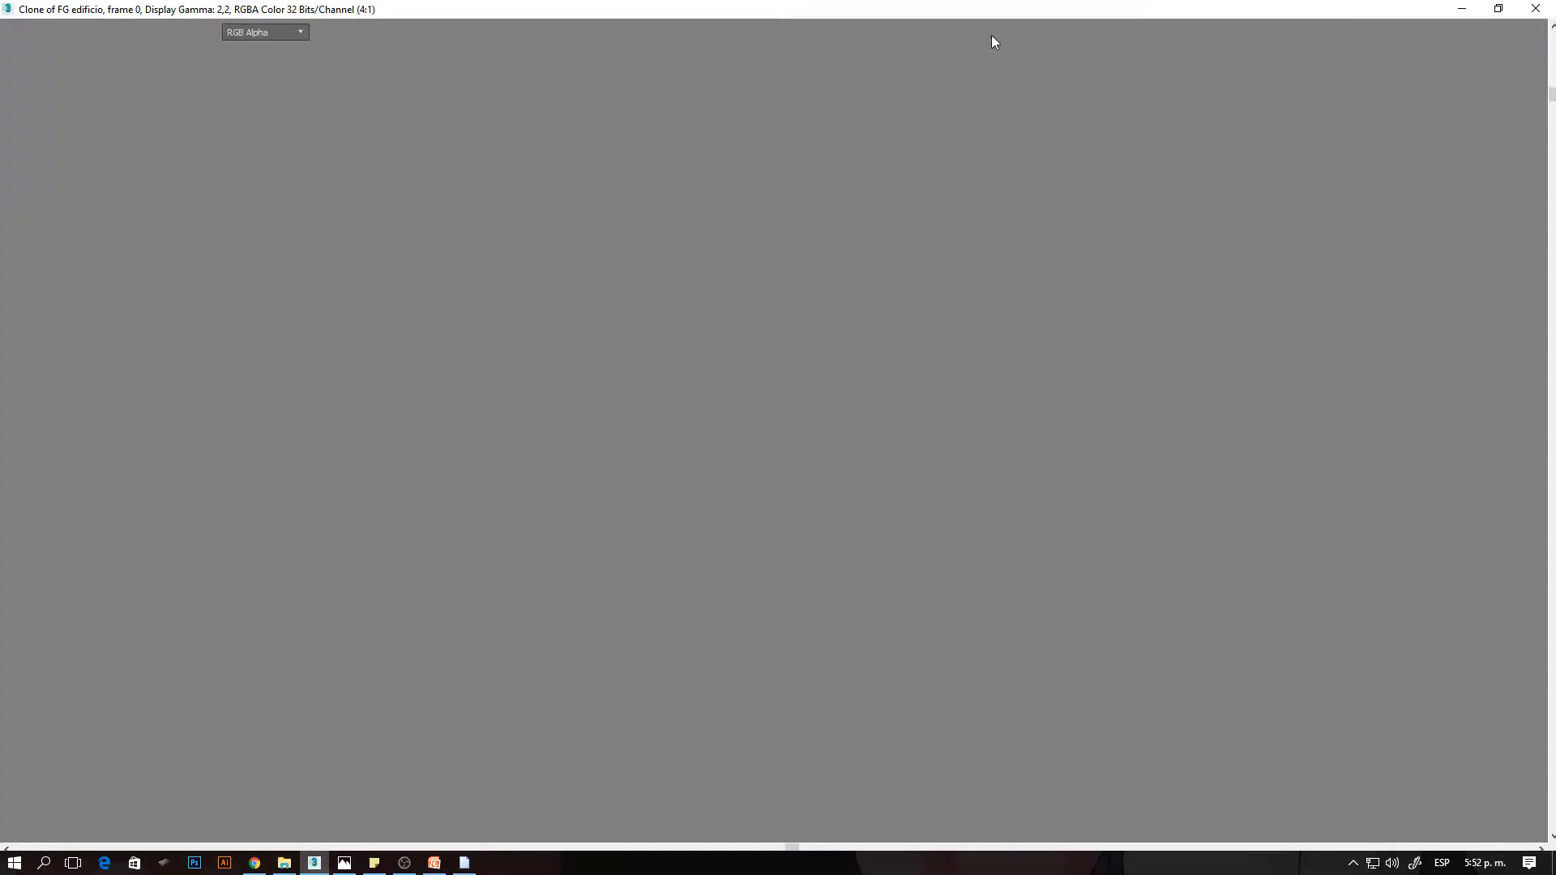
mouse_move(995, 42)
mouse_down()
mouse_move(946, 271)
mouse_move(1085, 340)
mouse_move(1100, 381)
mouse_up()
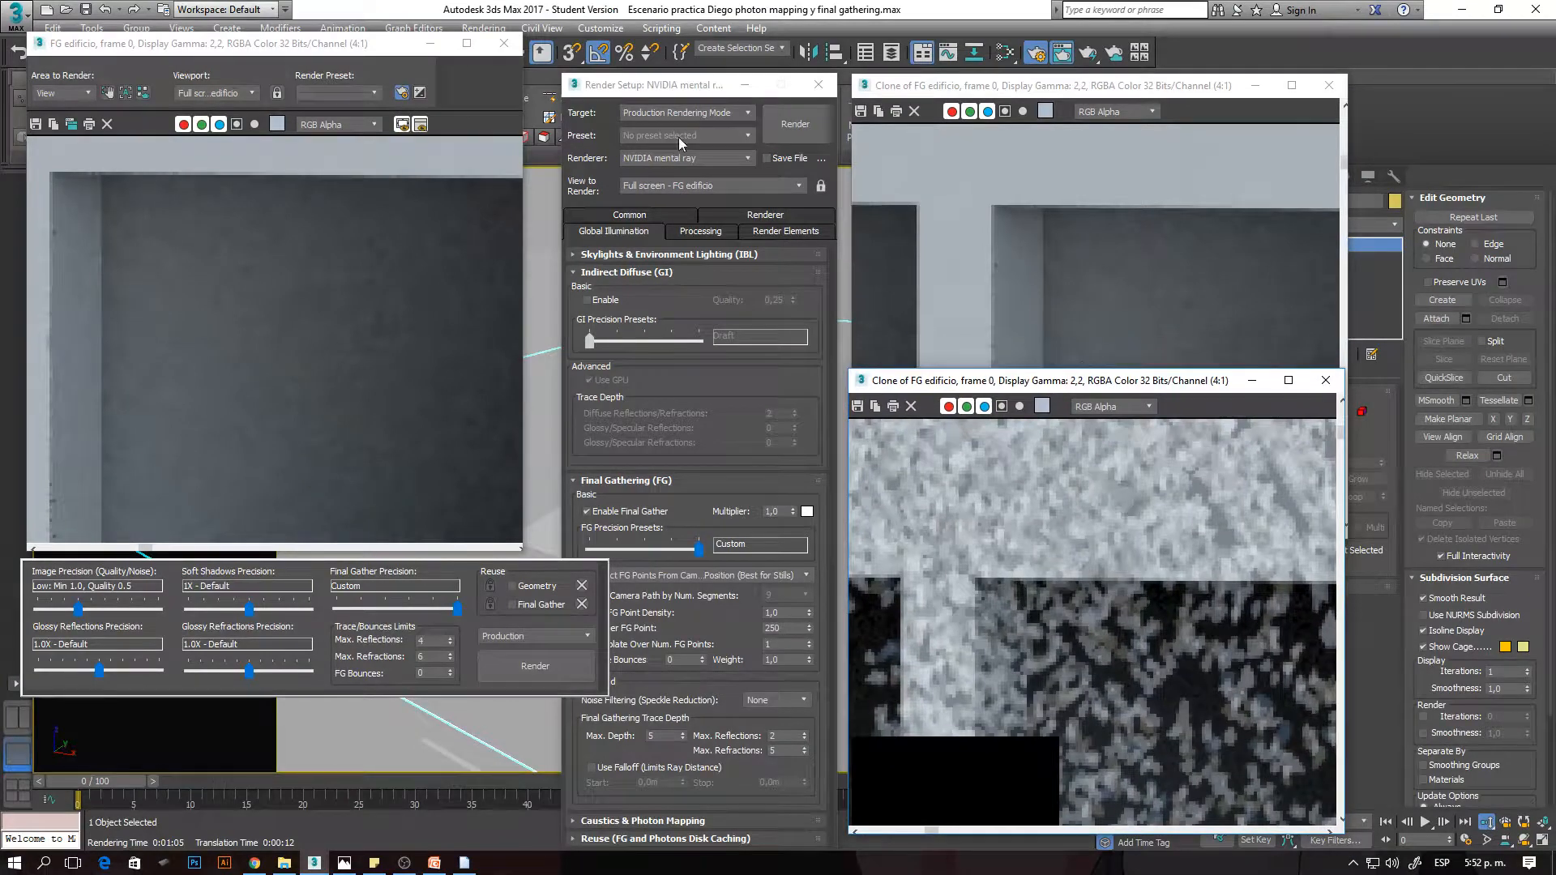
- Set Rays per FG Point to 50 and Interpolate Over Num. FG Points to 30, and render the close-up building view
click(687, 84)
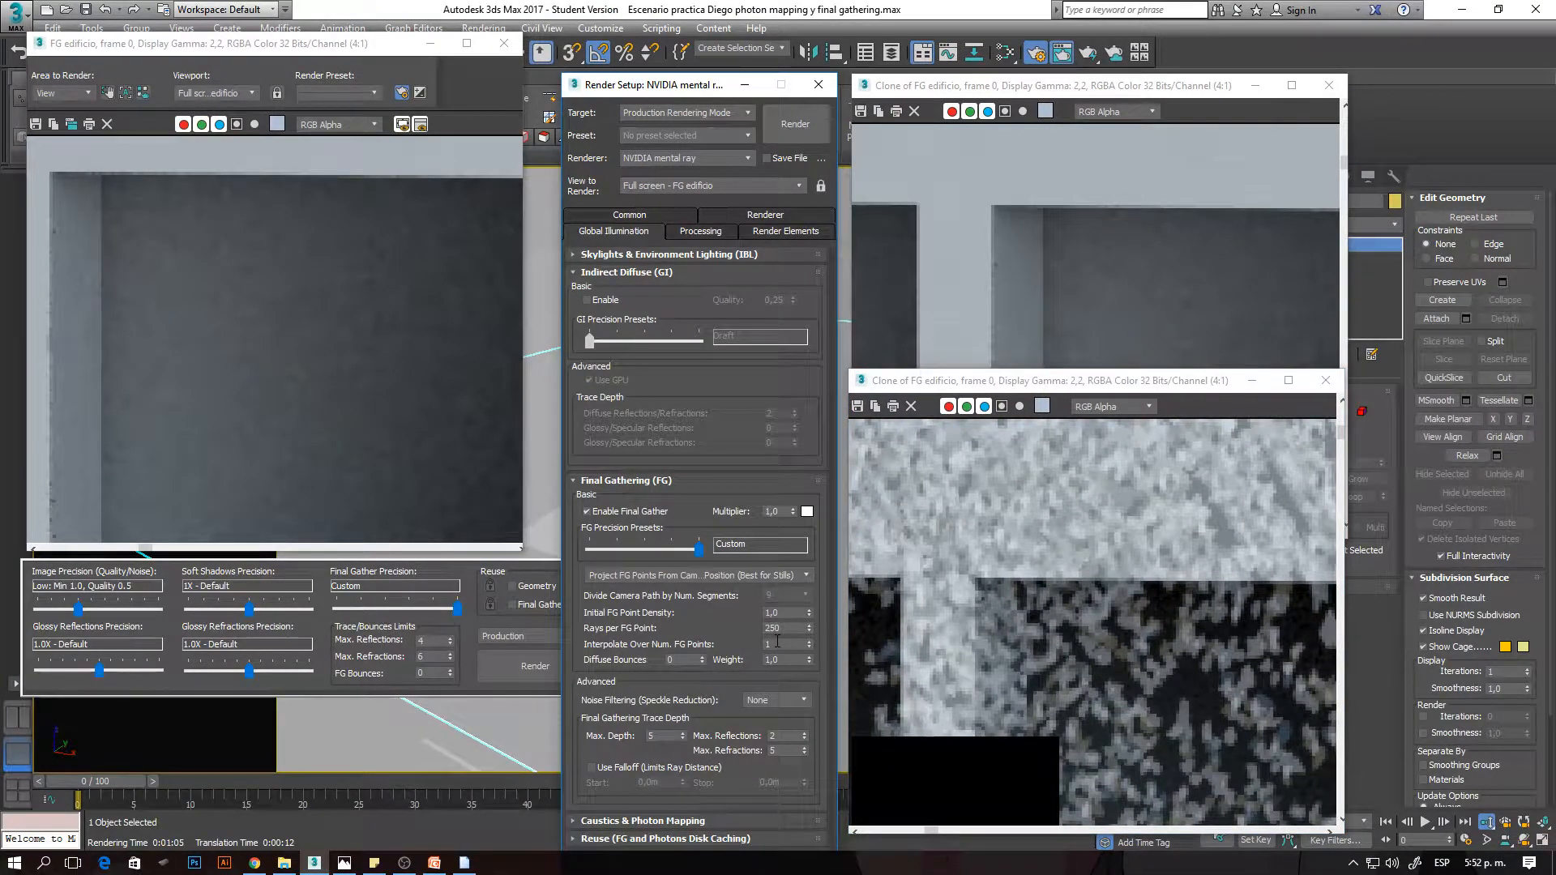
drag(788, 630, 683, 628)
text(500)
key(Tab)
click(362, 618)
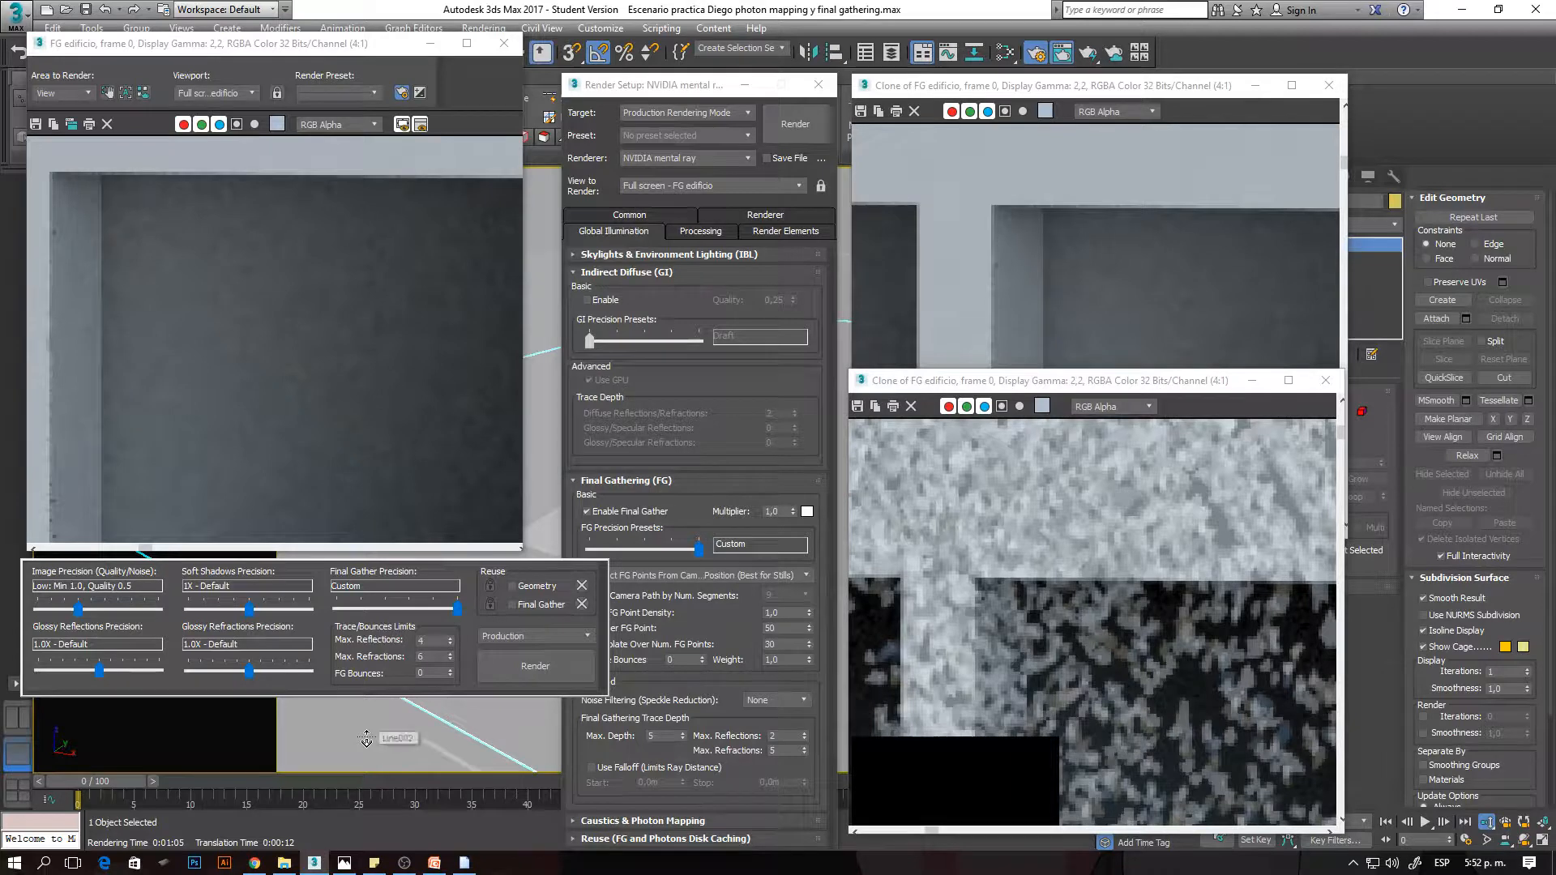
key(shift+q)
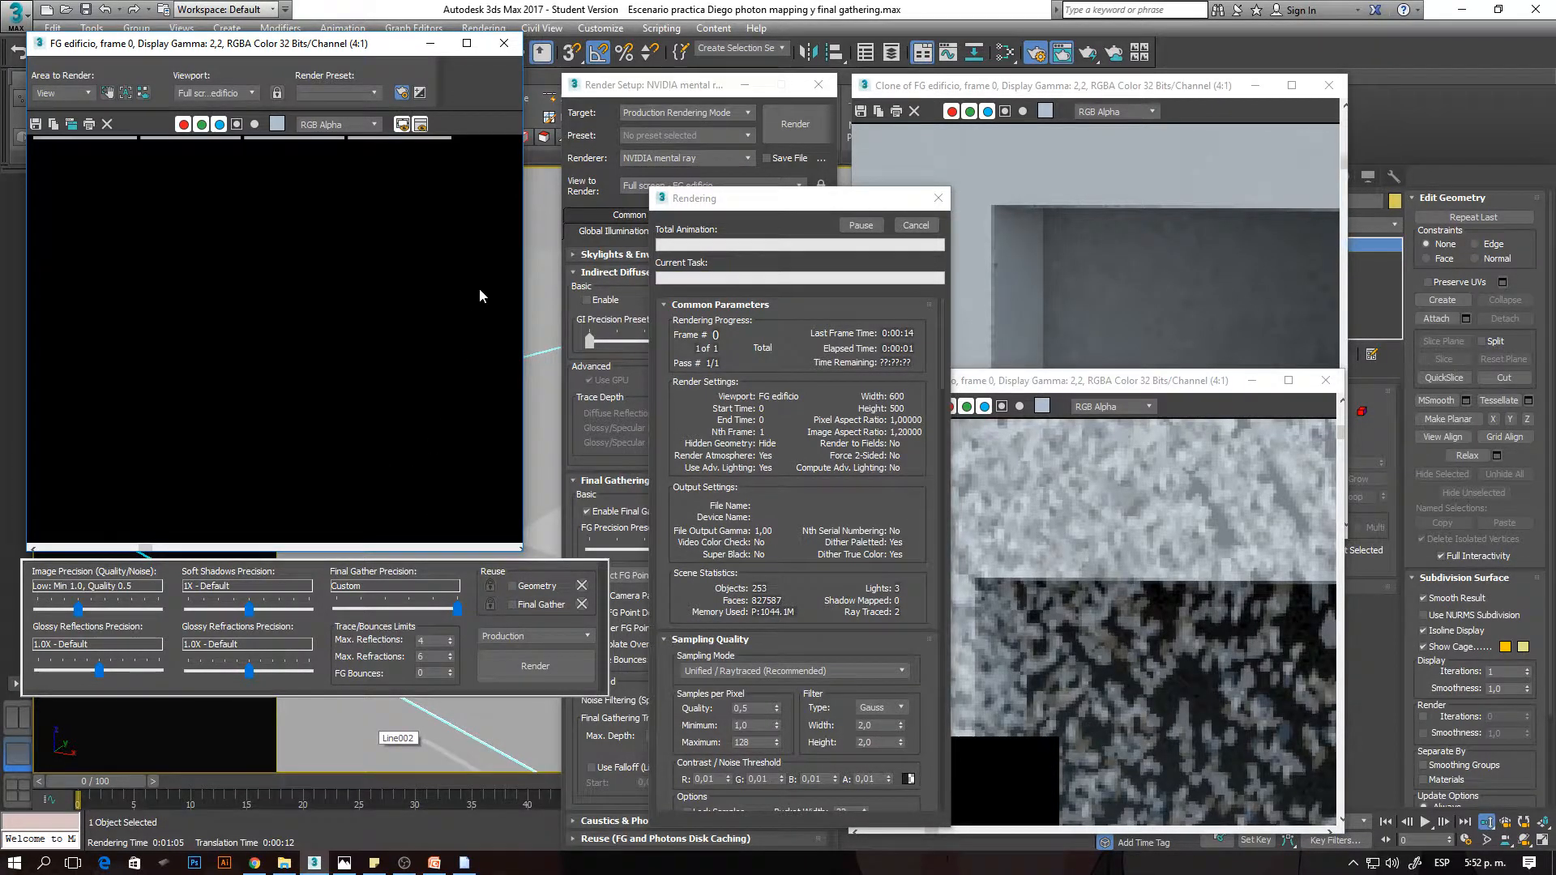
- Inspect the window interior at 1:1 and 2:1 while the 50-ray, 30-point interpolation render runs, and stop the render
scroll(251, 263, down, 1)
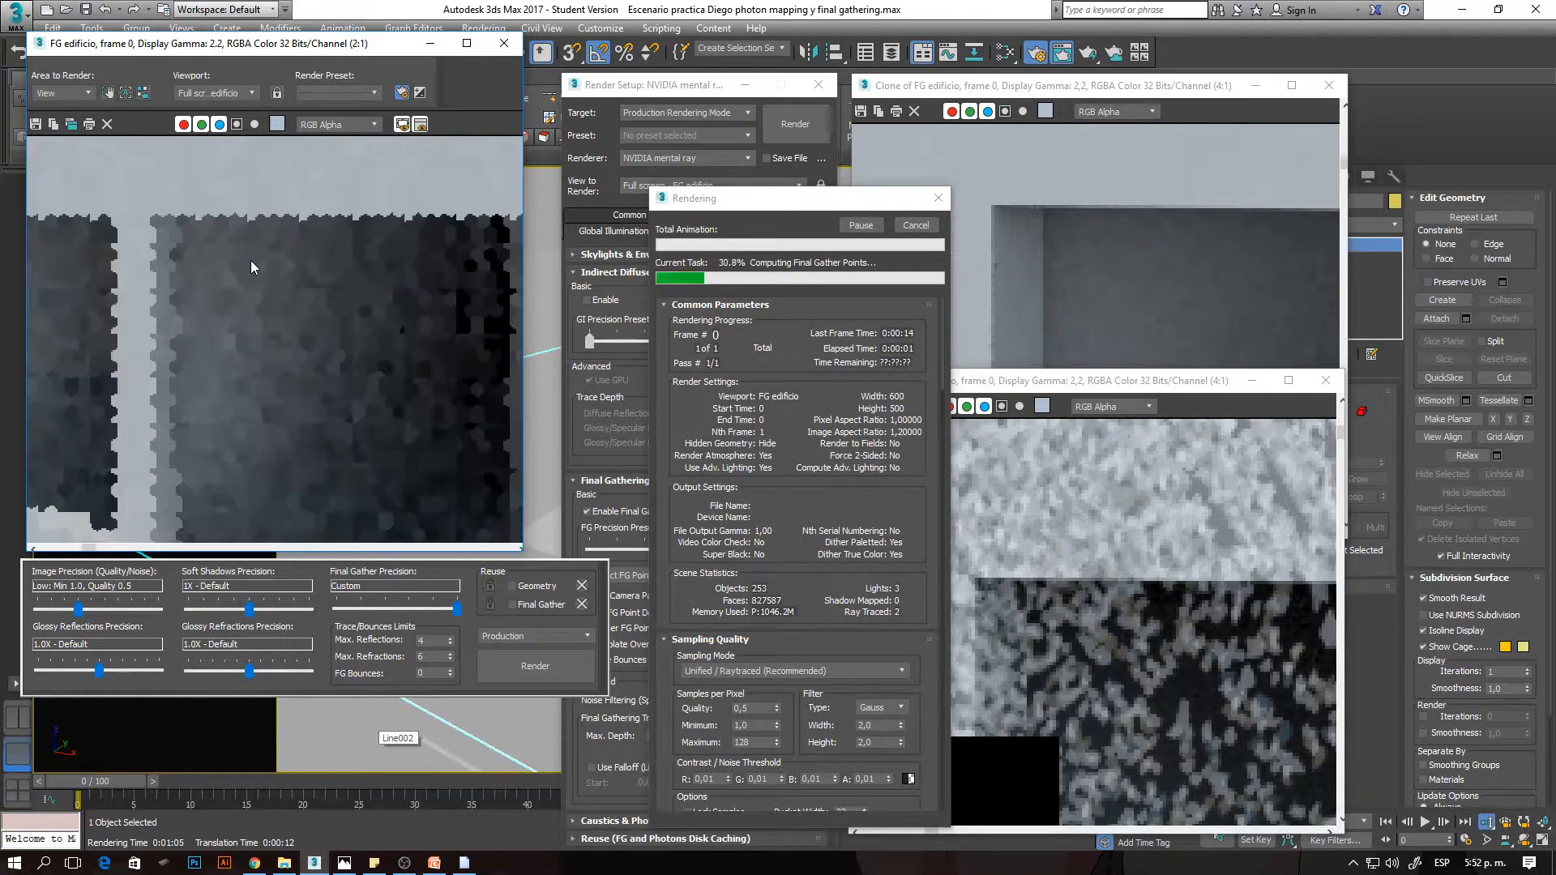
scroll(251, 263, down, 1)
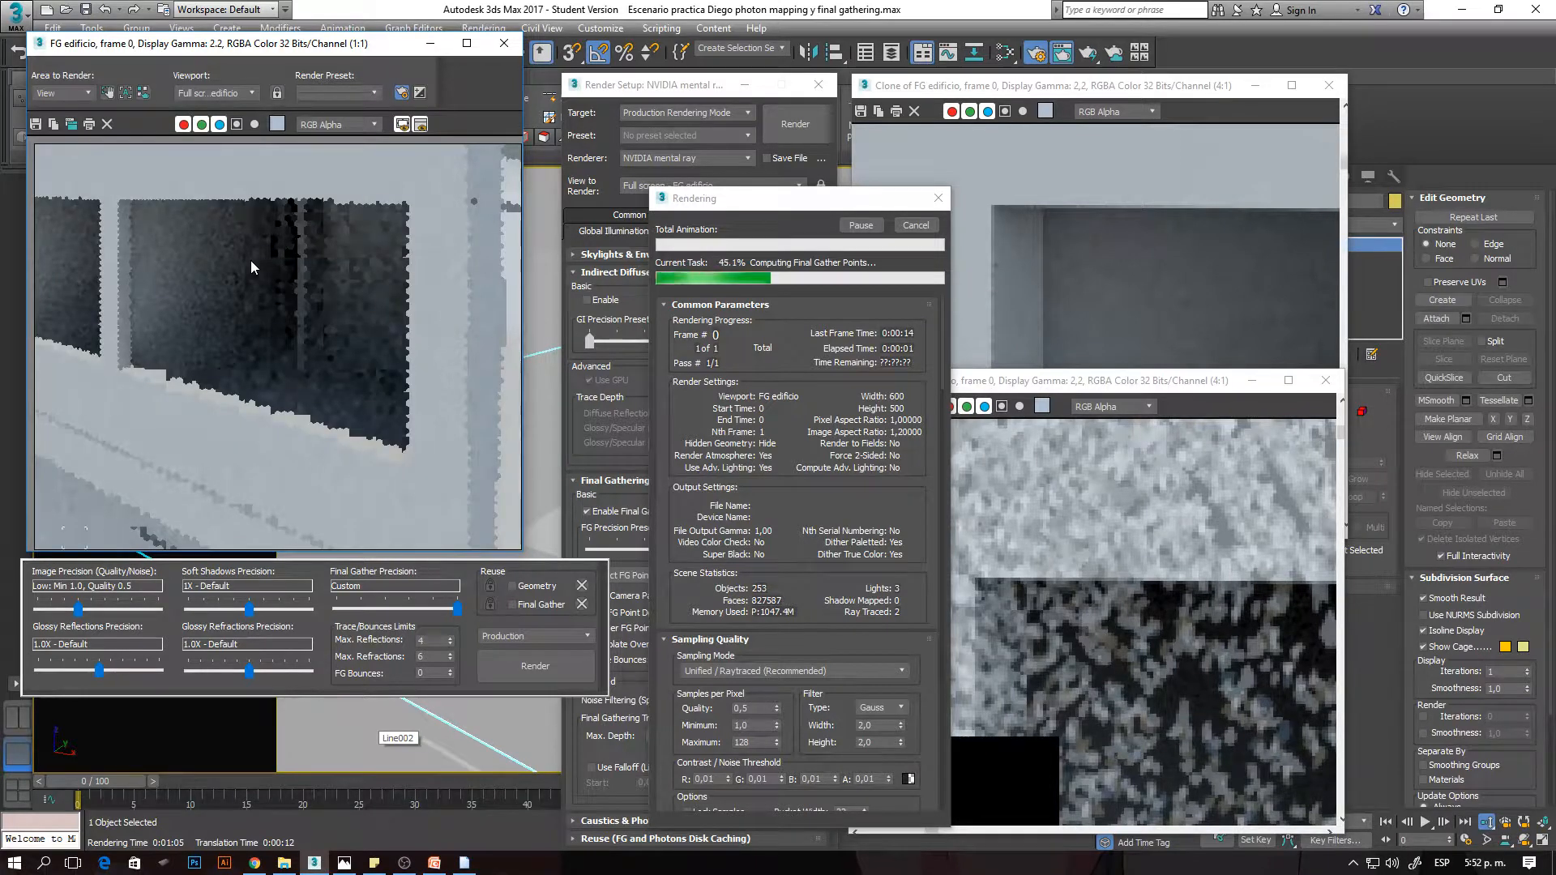
scroll(251, 263, up, 1)
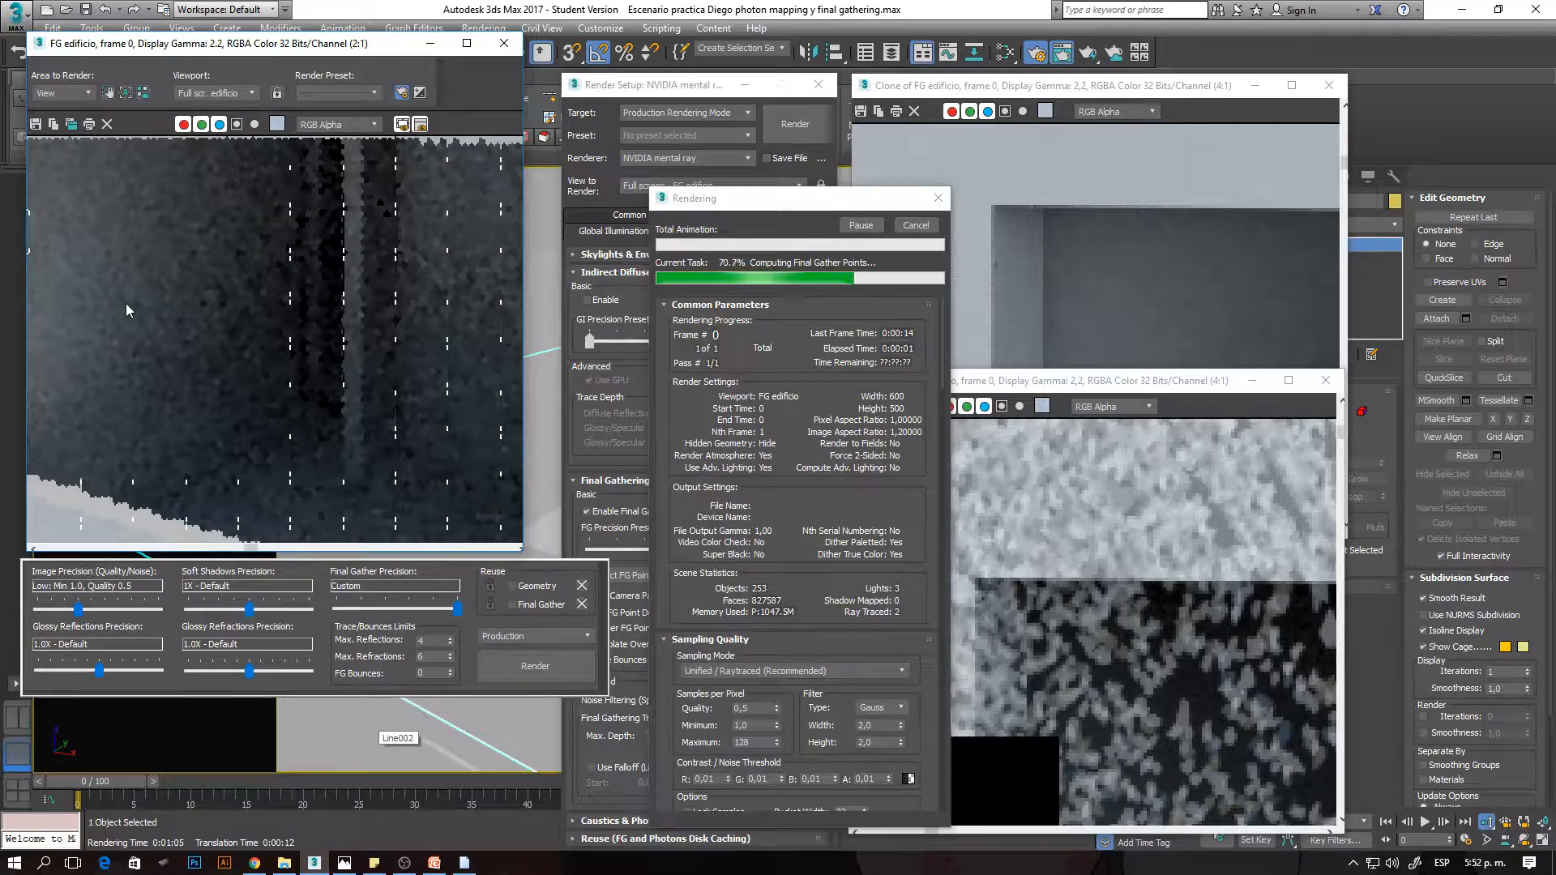
scroll(157, 311, down, 1)
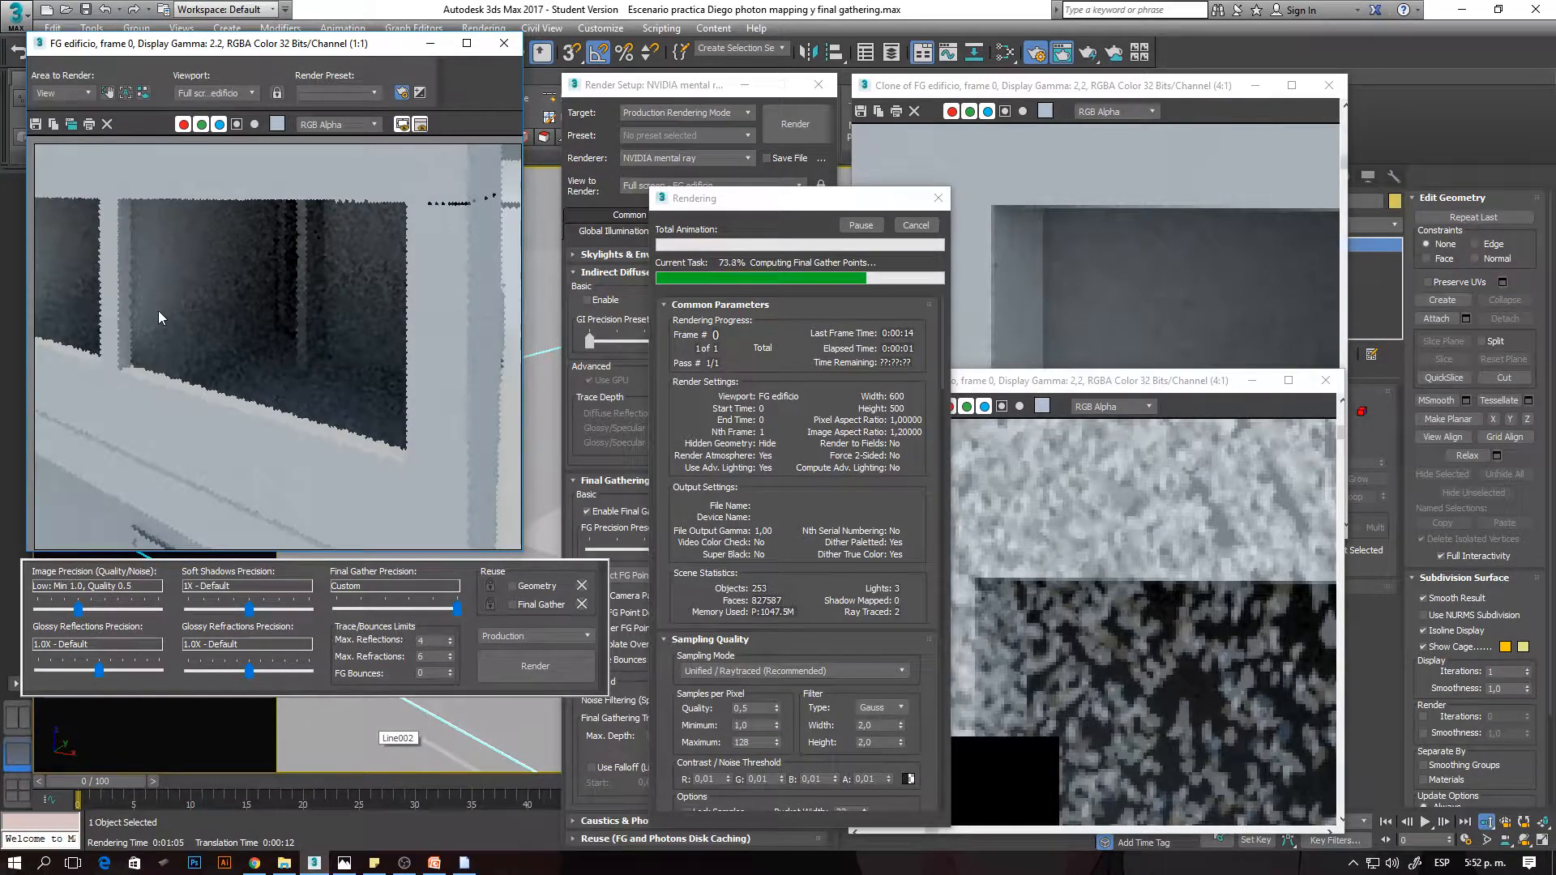
scroll(168, 275, up, 1)
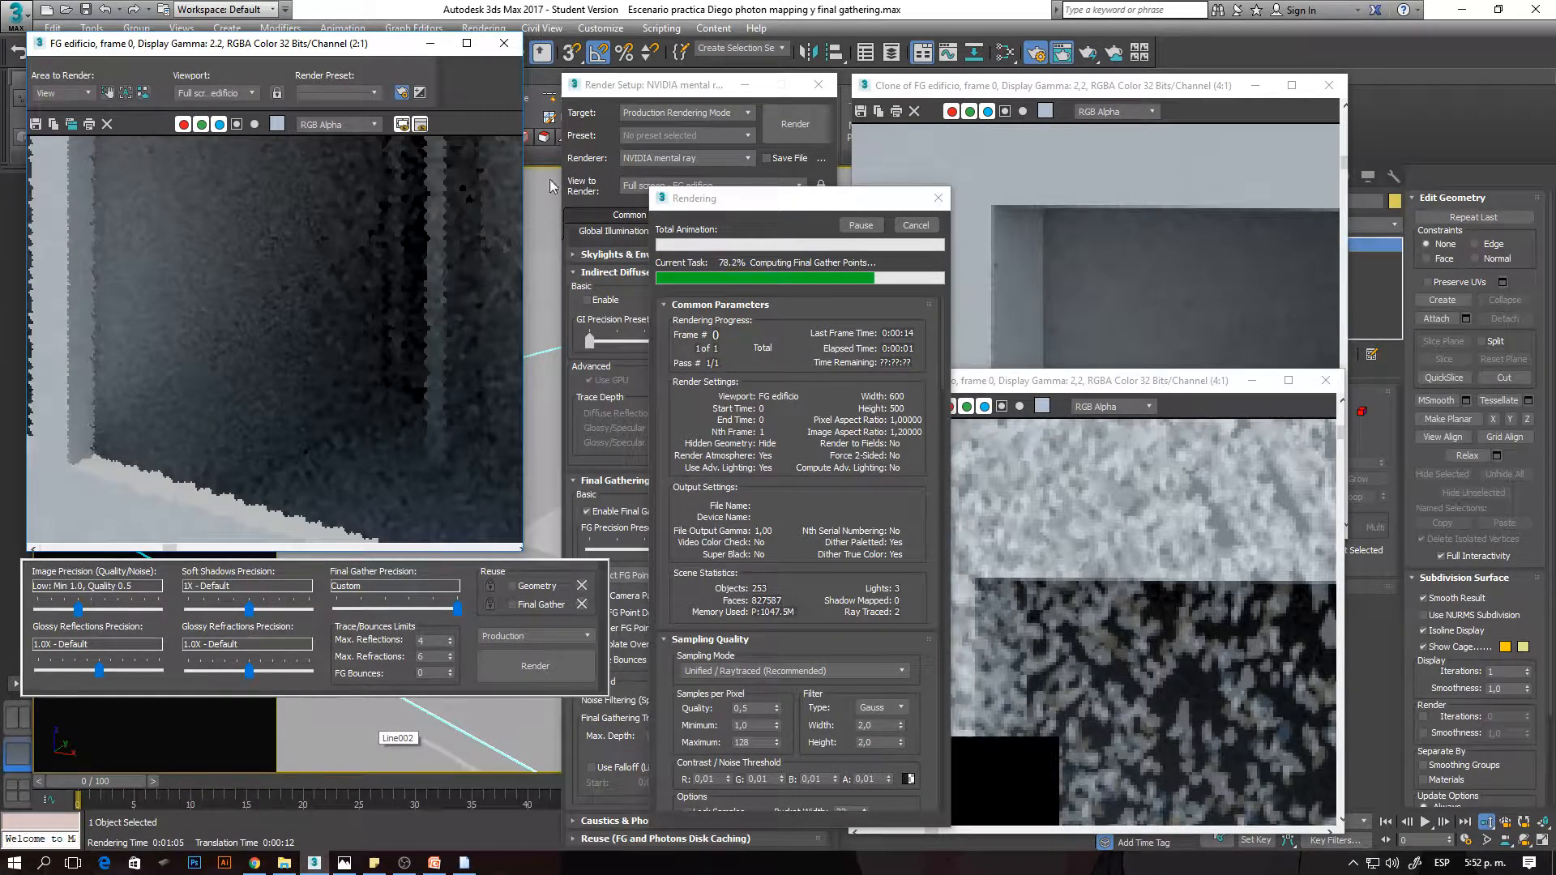
click(649, 88)
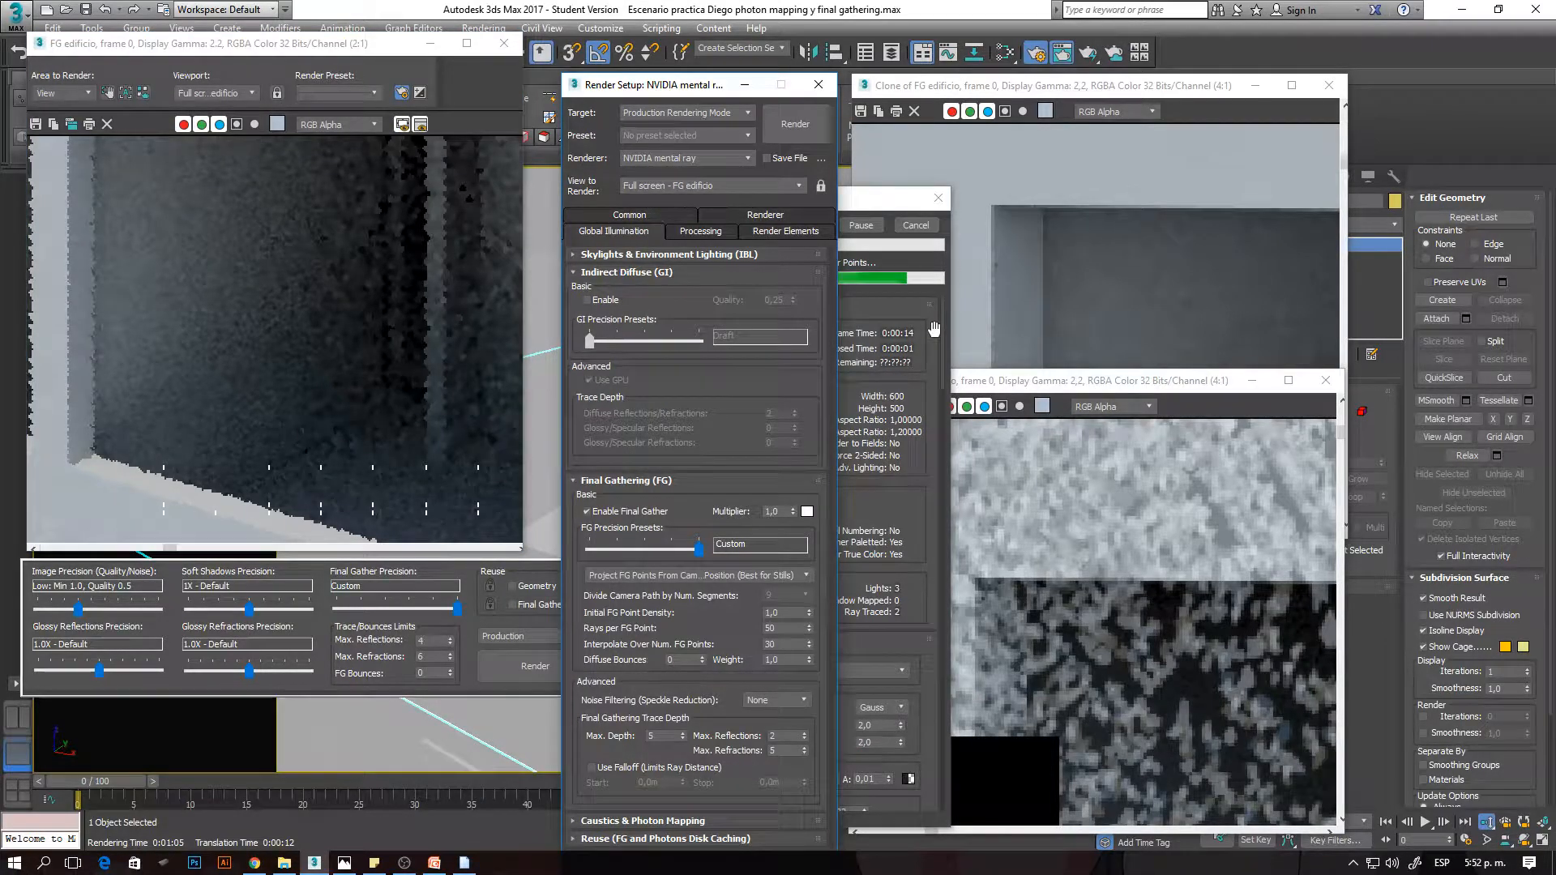
scroll(203, 323, down, 1)
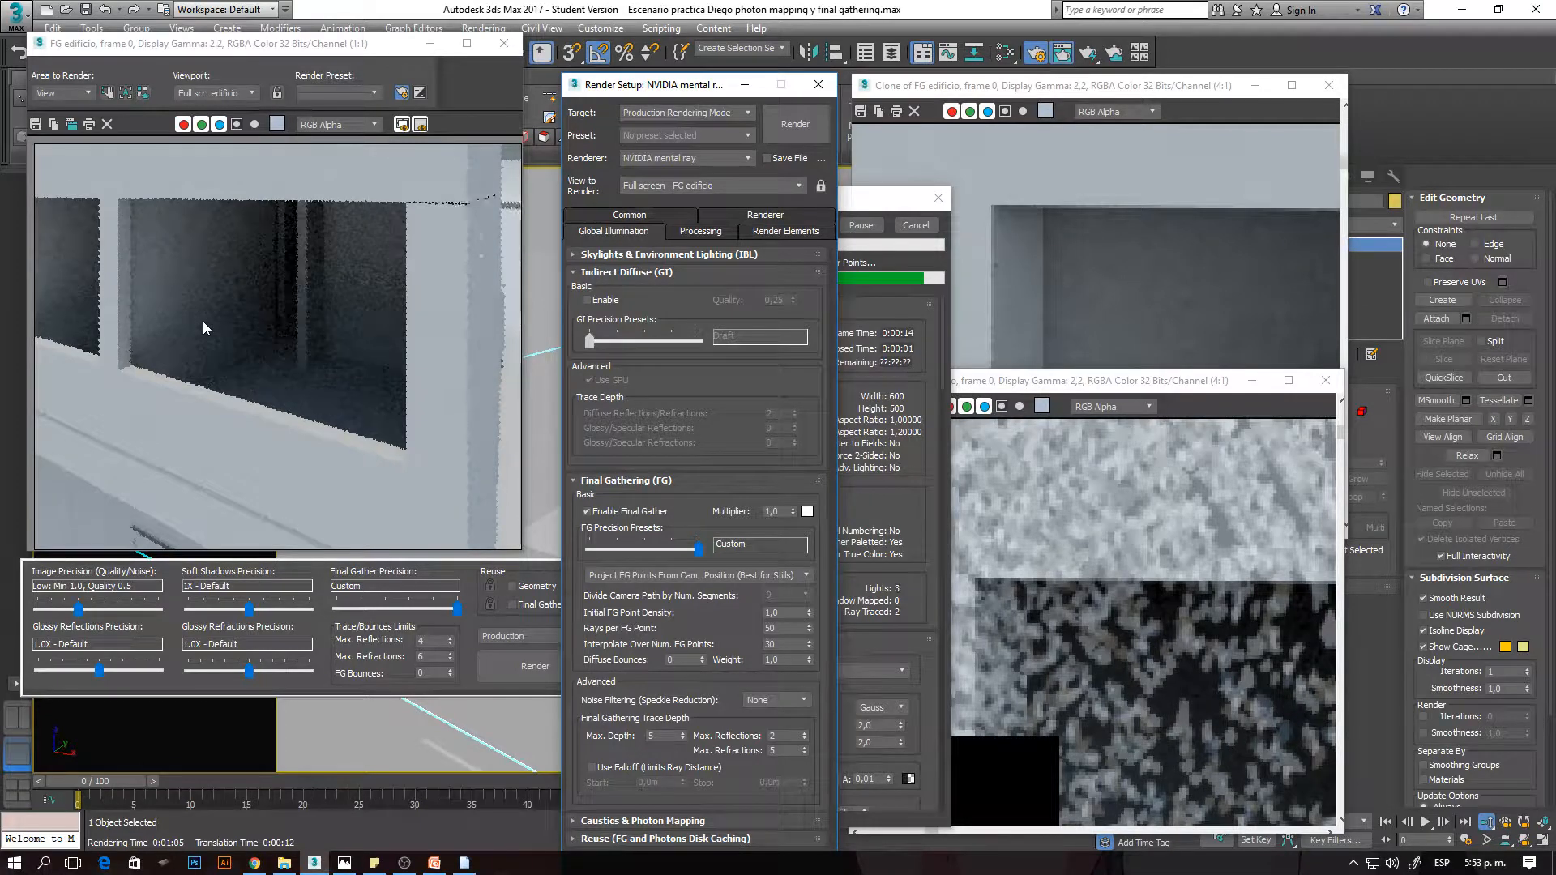
scroll(202, 321, down, 1)
scroll(202, 321, up, 1)
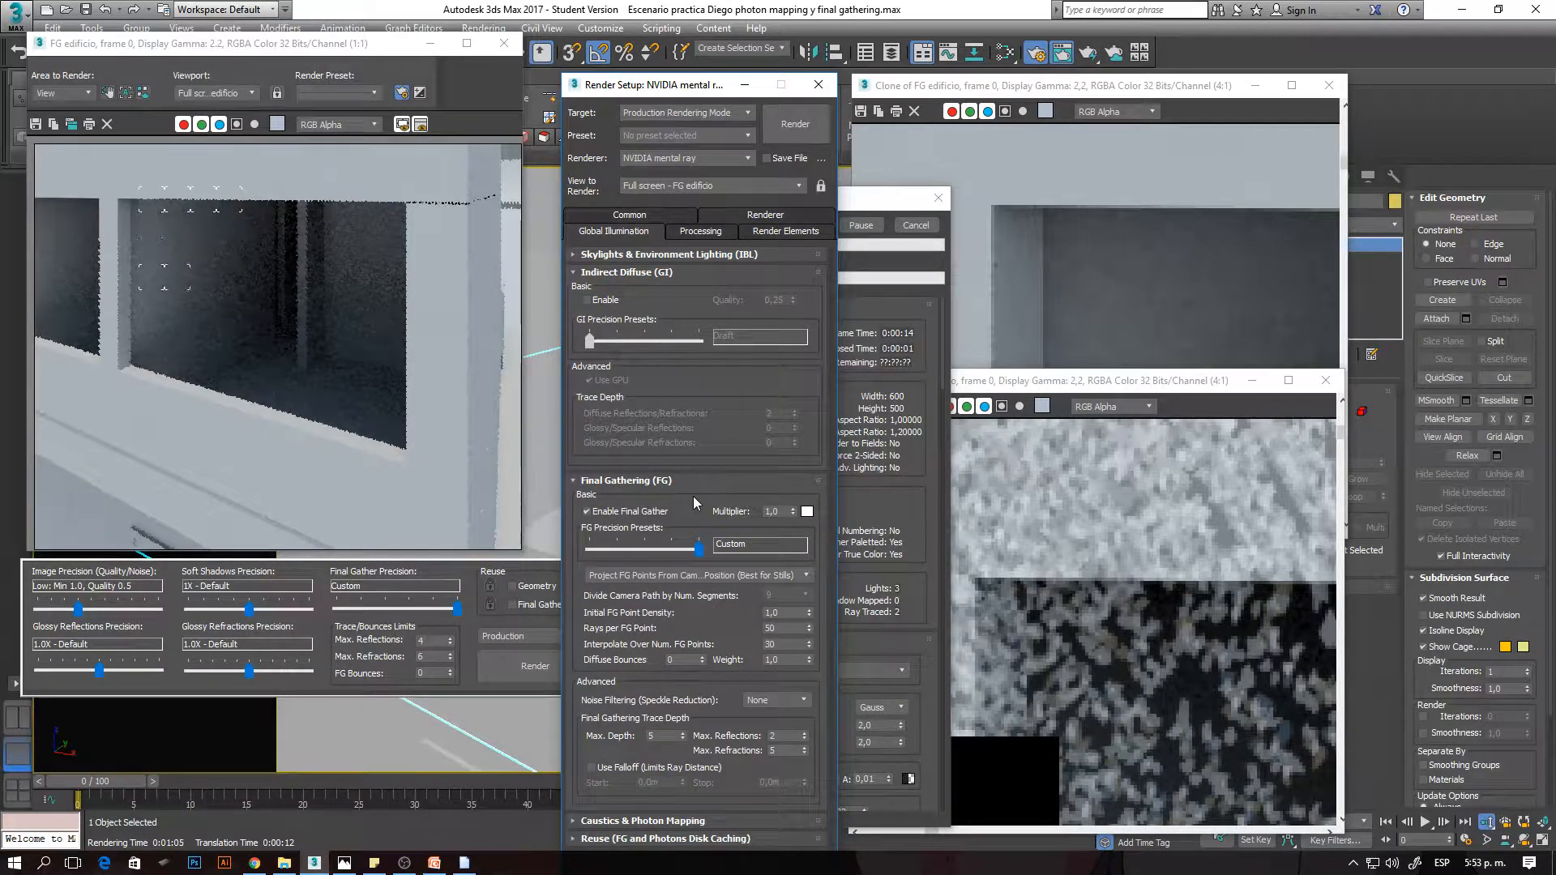
scroll(139, 274, up, 2)
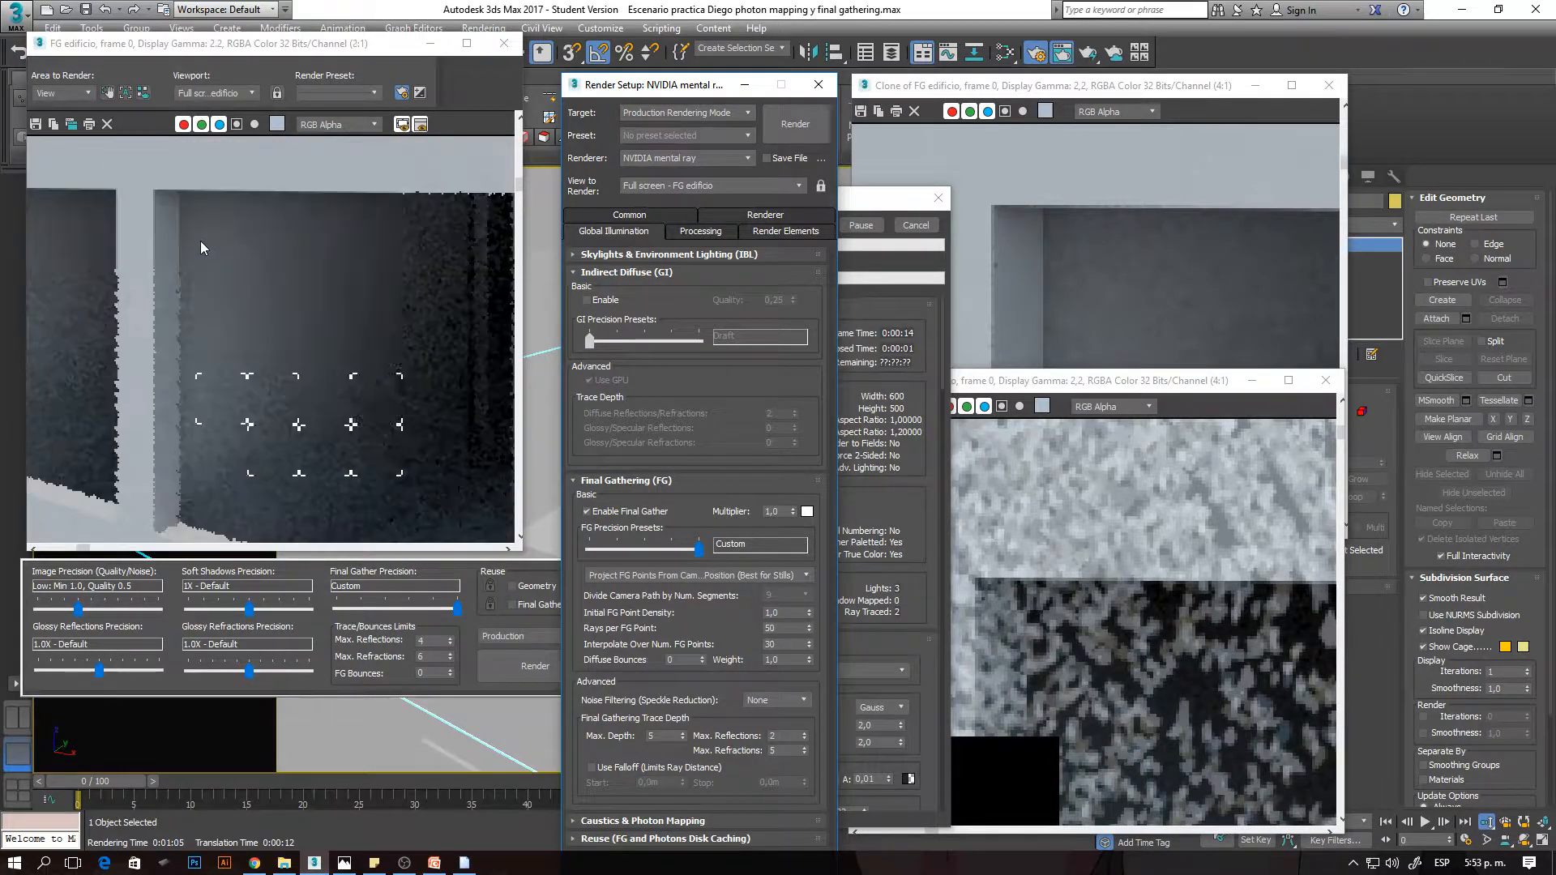
click(890, 206)
click(919, 226)
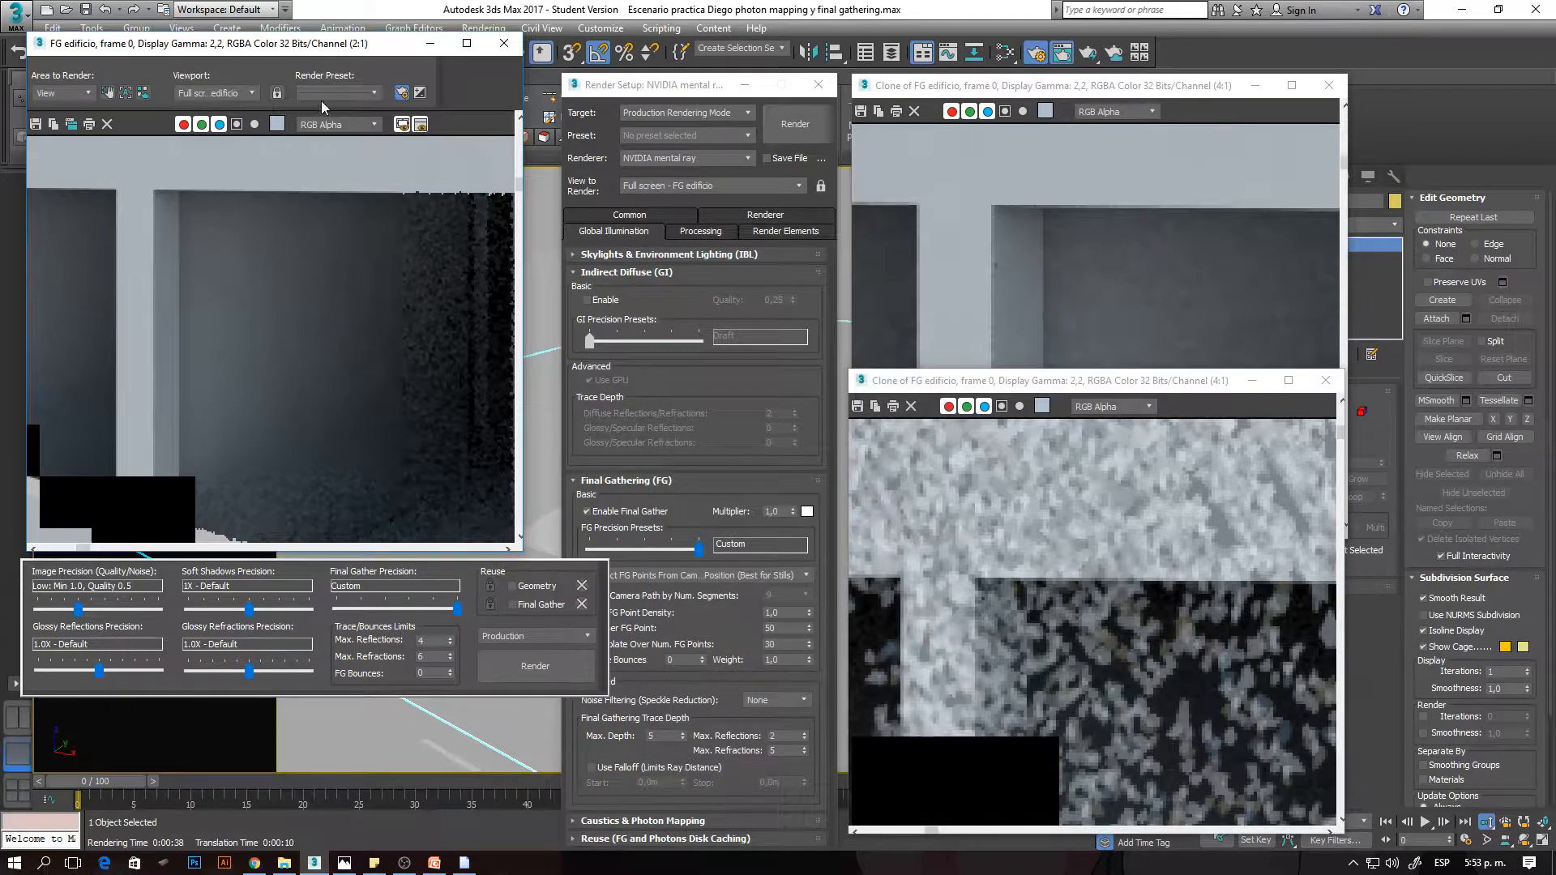
- Clone the 50-ray, 30-point interpolation render and enlarge the clone over the original rendered frame window
click(73, 124)
mouse_move(760, 229)
mouse_down()
mouse_move(339, 118)
mouse_move(297, 50)
mouse_up()
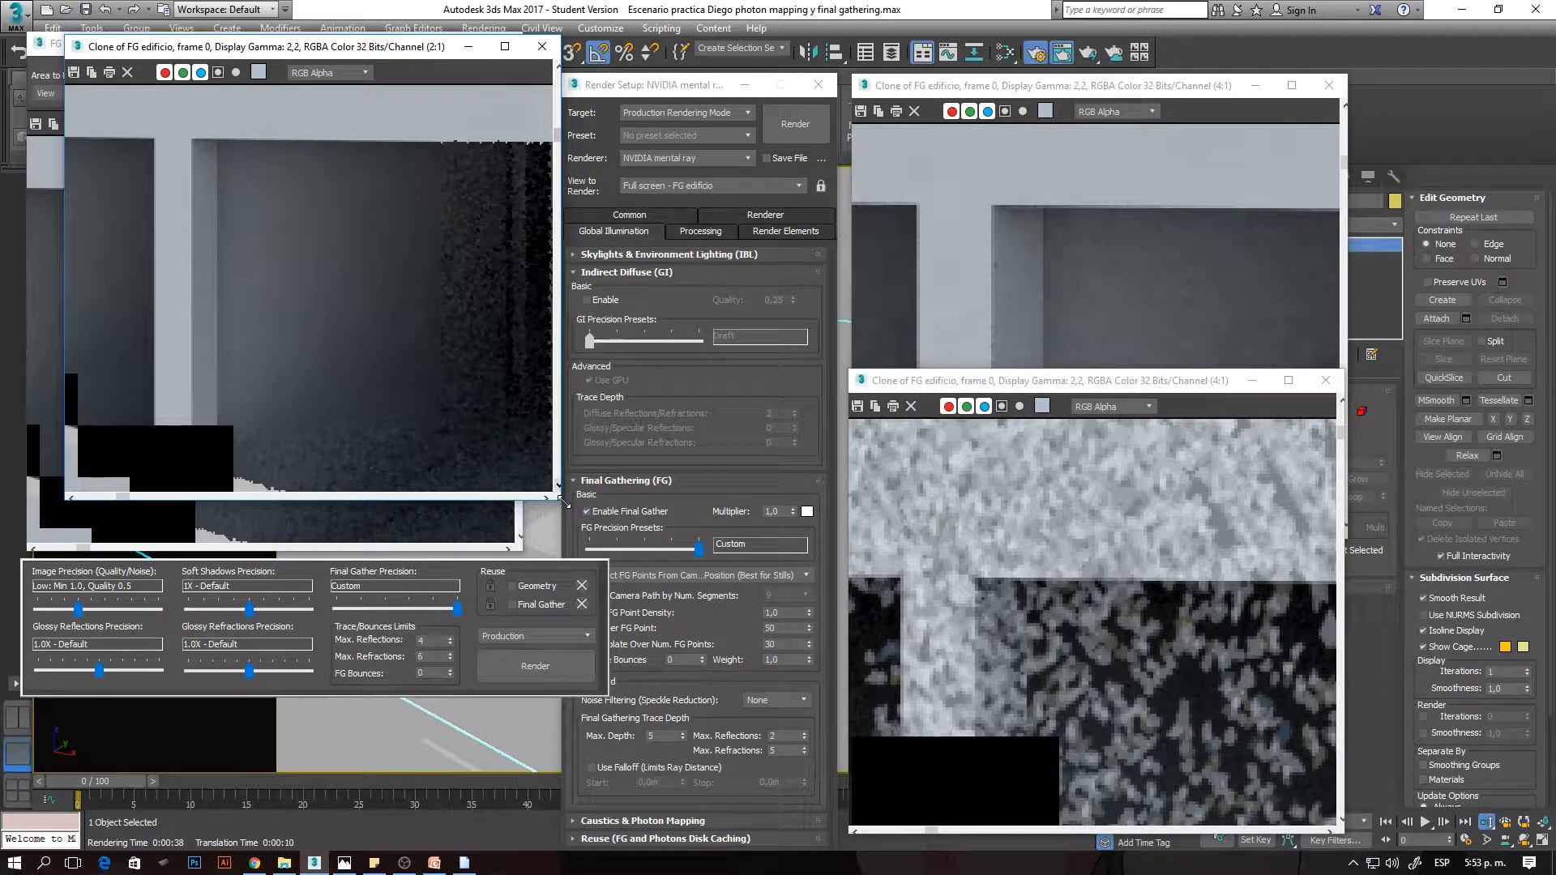
drag(640, 559, 705, 612)
- Enlarge the 250-ray clone beside the 50-ray clone and place the 1-ray clone below them
drag(967, 97, 829, 54)
drag(1214, 485, 1380, 580)
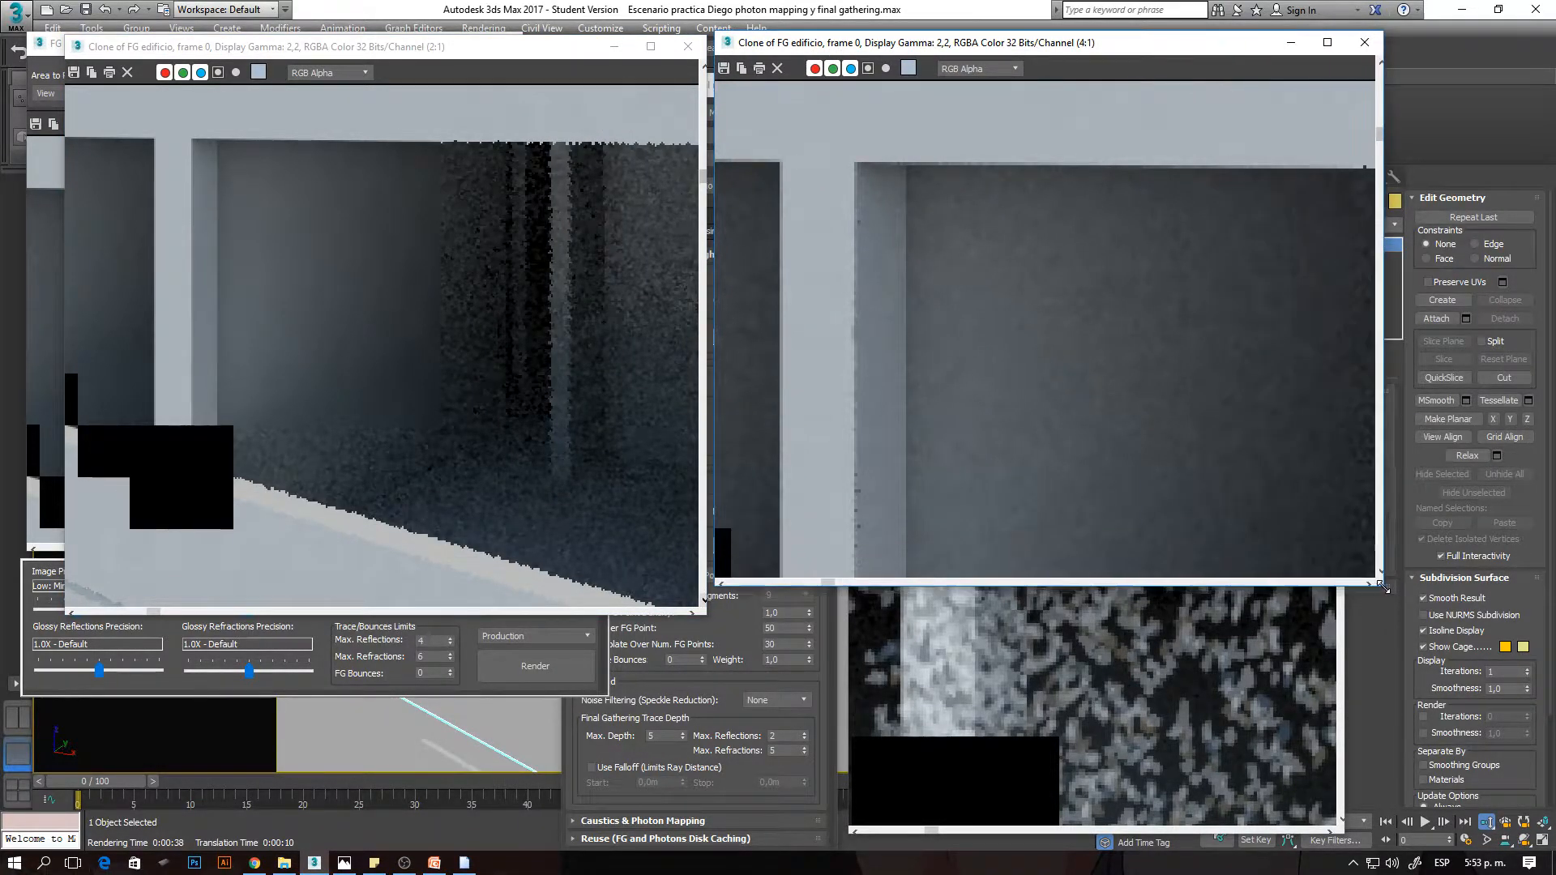
click(1014, 387)
mouse_move(1015, 386)
mouse_down()
mouse_move(722, 493)
mouse_move(642, 437)
mouse_move(625, 463)
mouse_up()
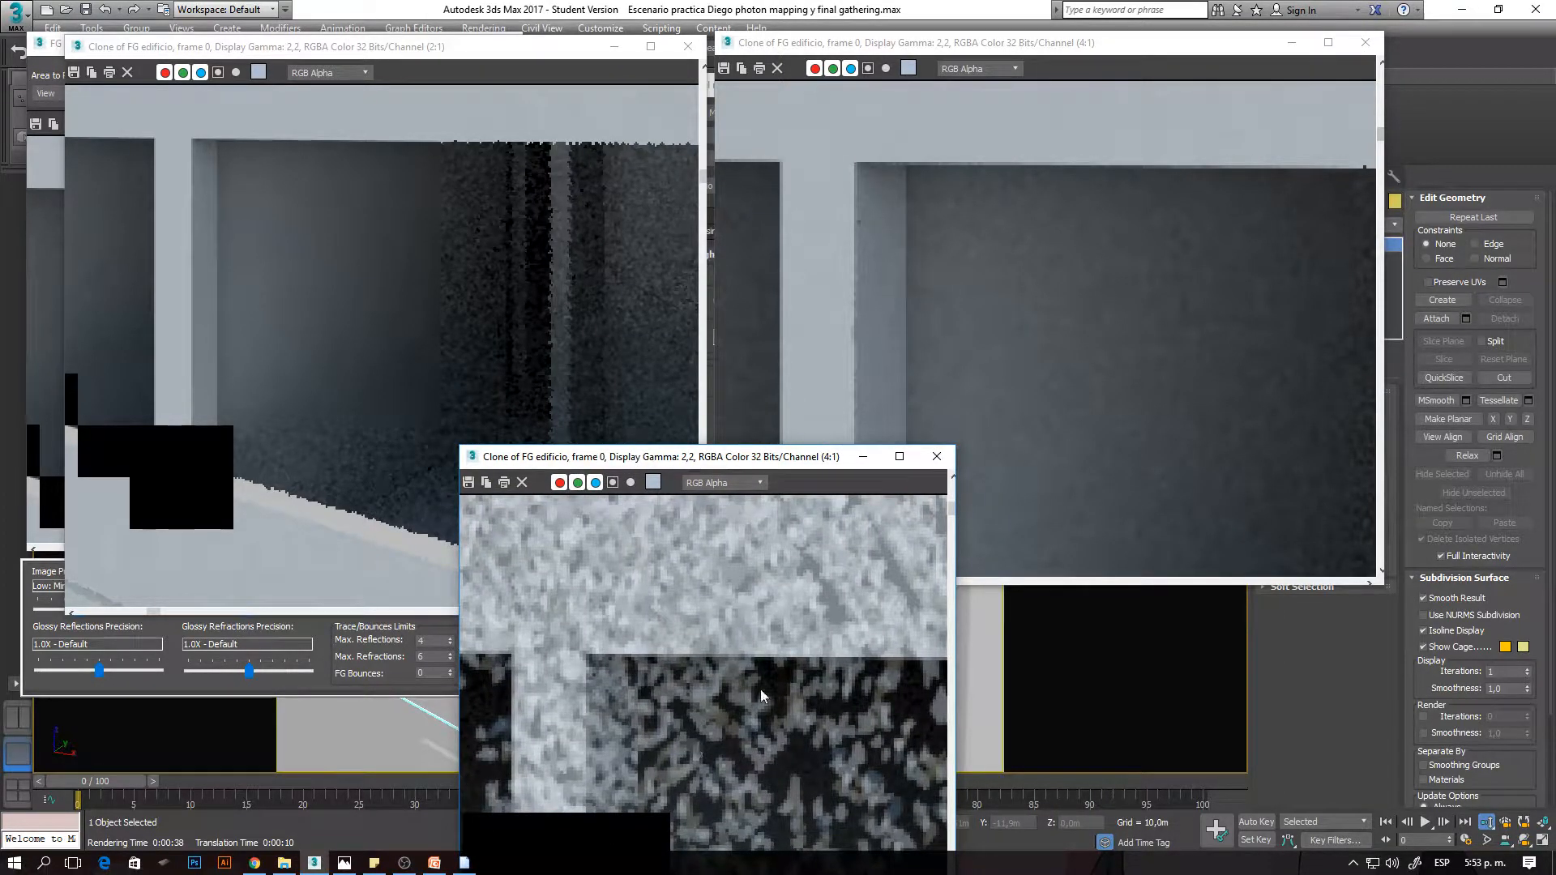
- Compare the window interior in the 50-ray clone at 2:1, 4:1 and 8:1 with the 250-ray clone at 4:1
click(989, 218)
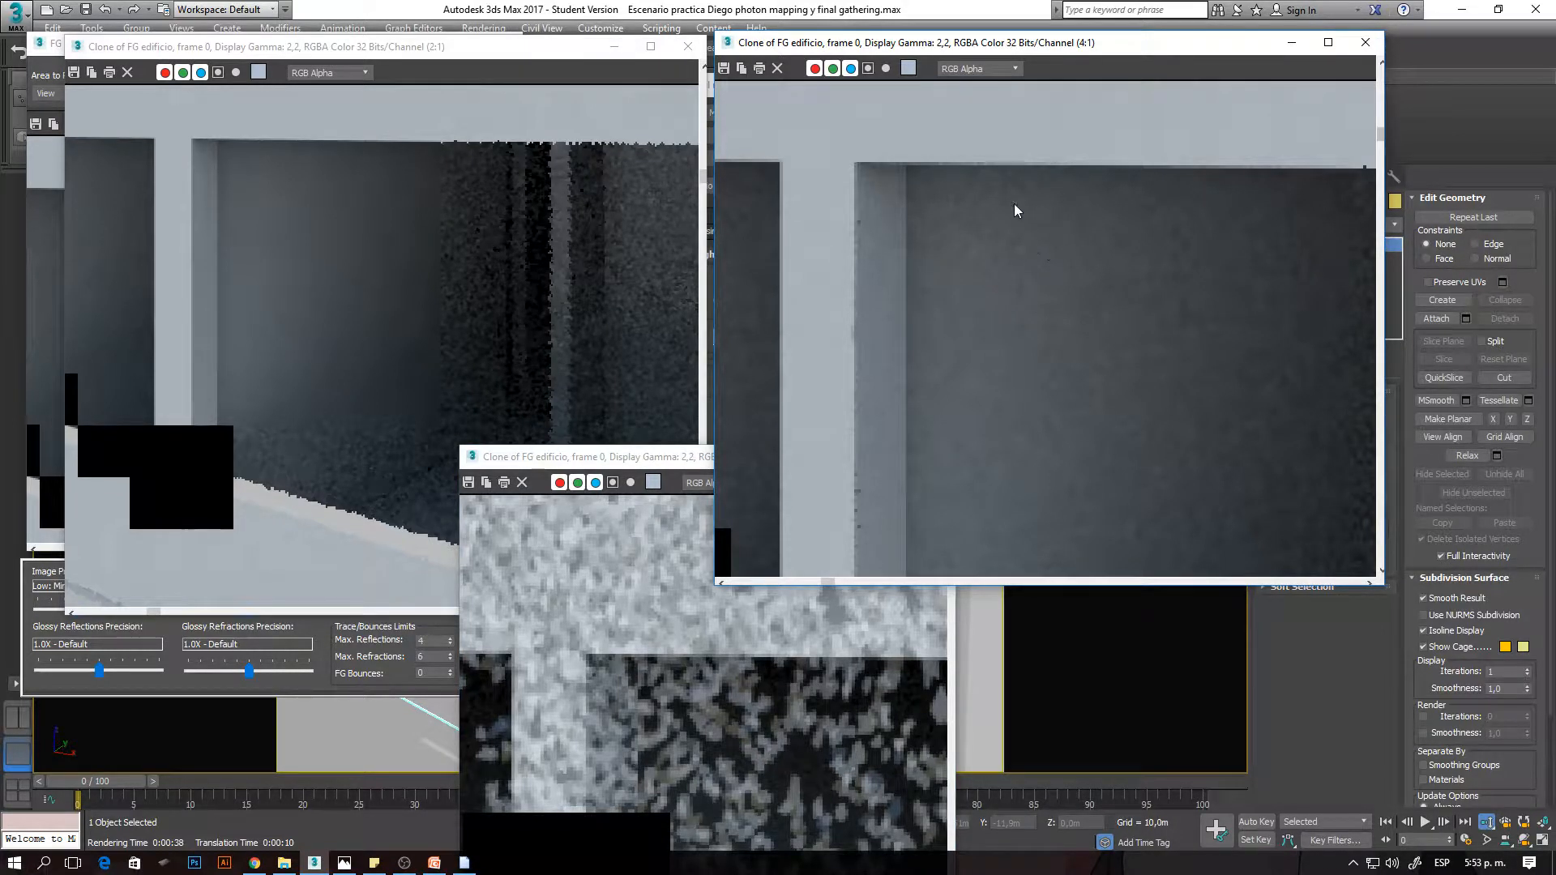
click(291, 220)
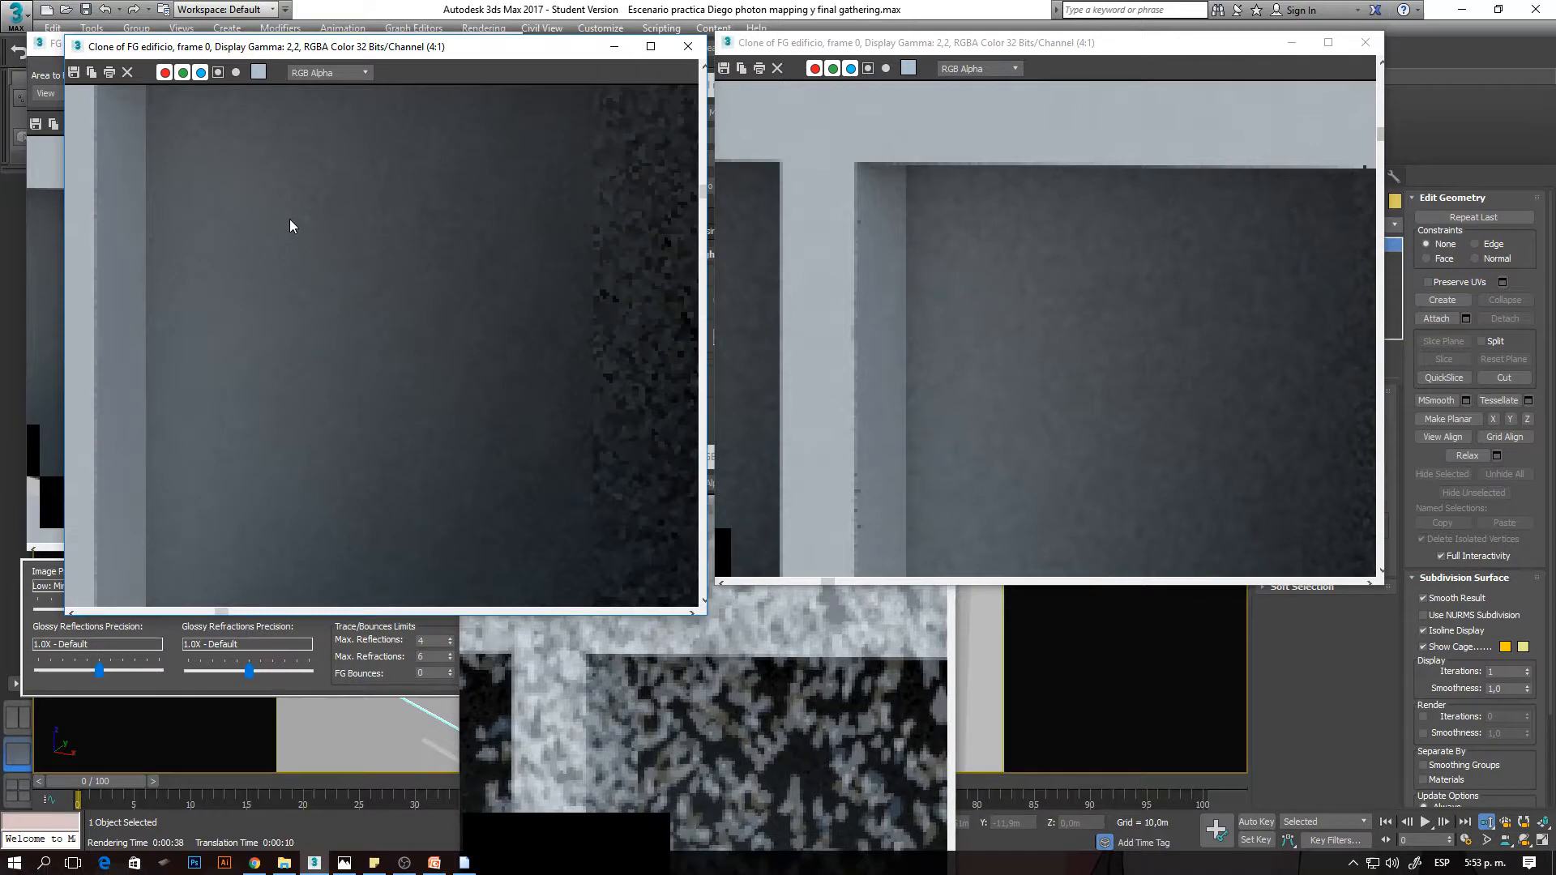
scroll(289, 220, down, 1)
scroll(222, 149, up, 1)
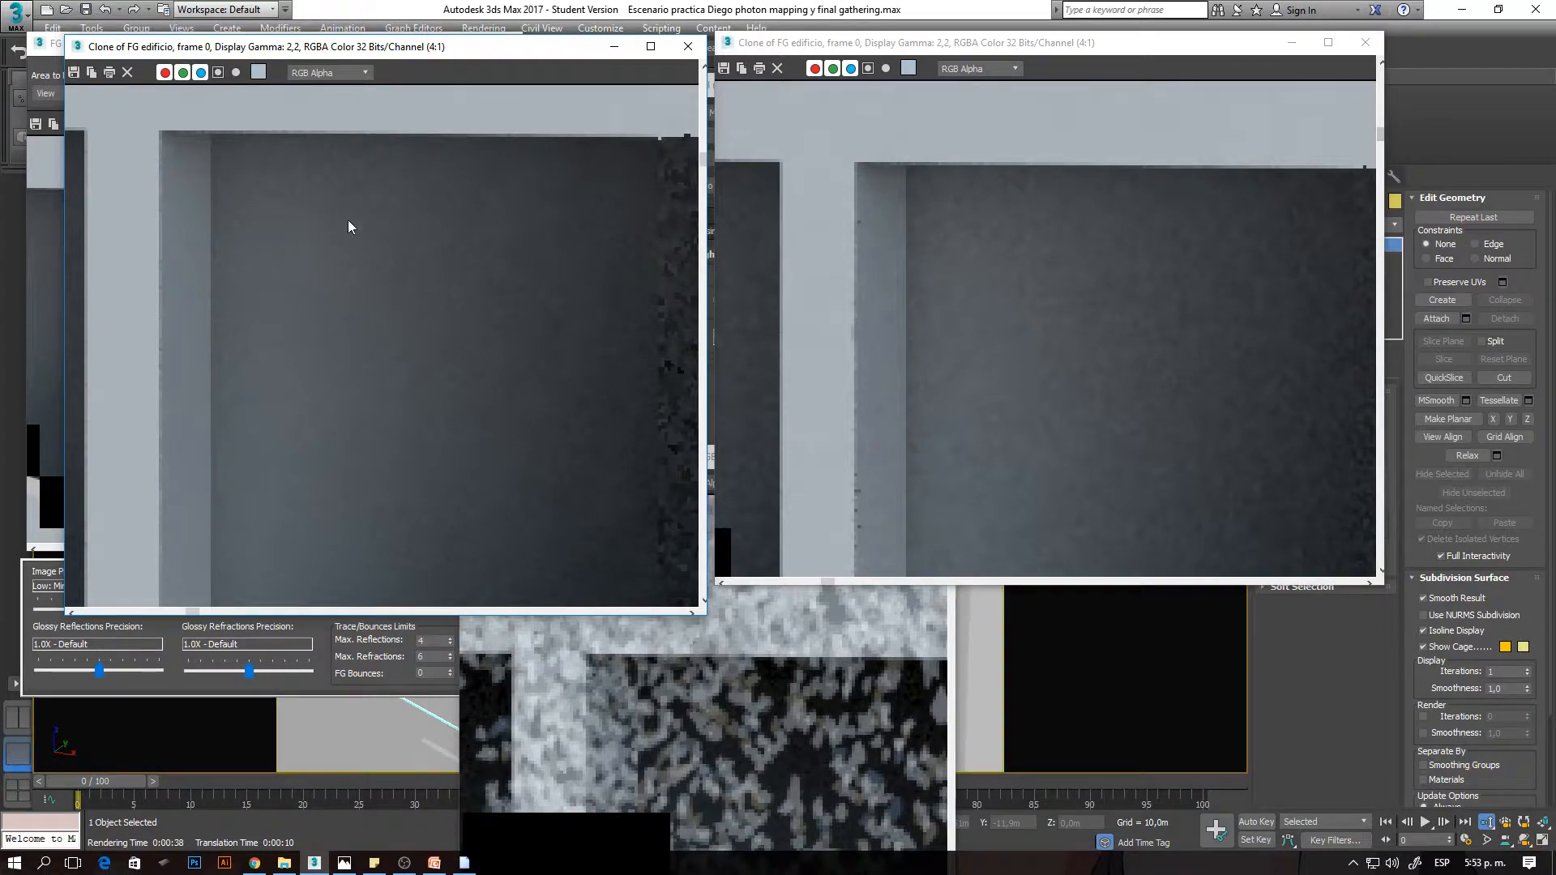
scroll(333, 232, up, 1)
scroll(344, 279, down, 2)
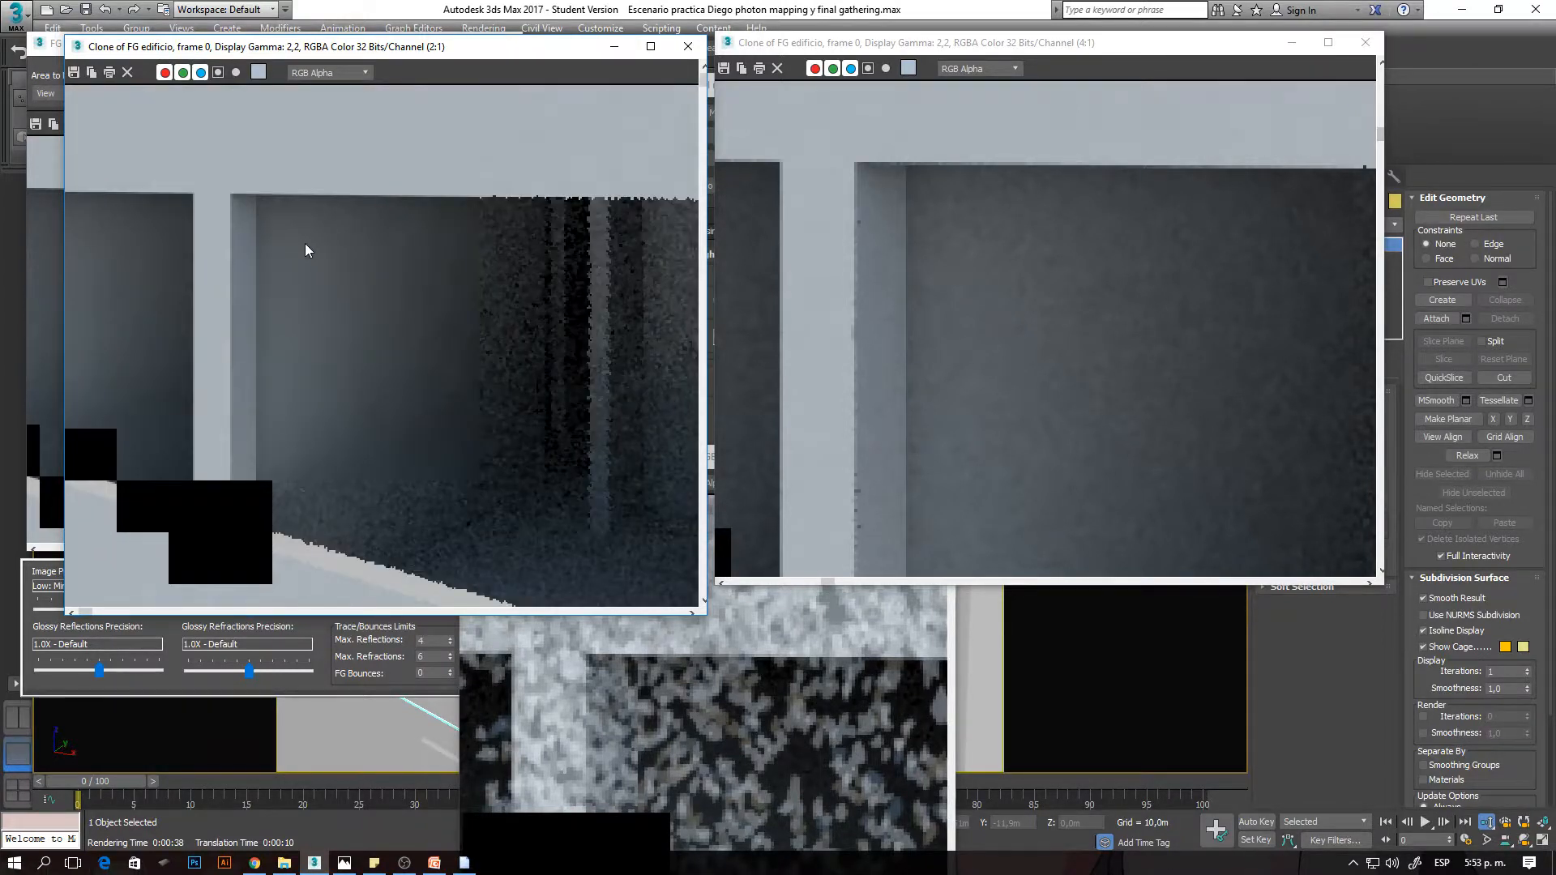
scroll(305, 243, up, 1)
scroll(348, 278, up, 1)
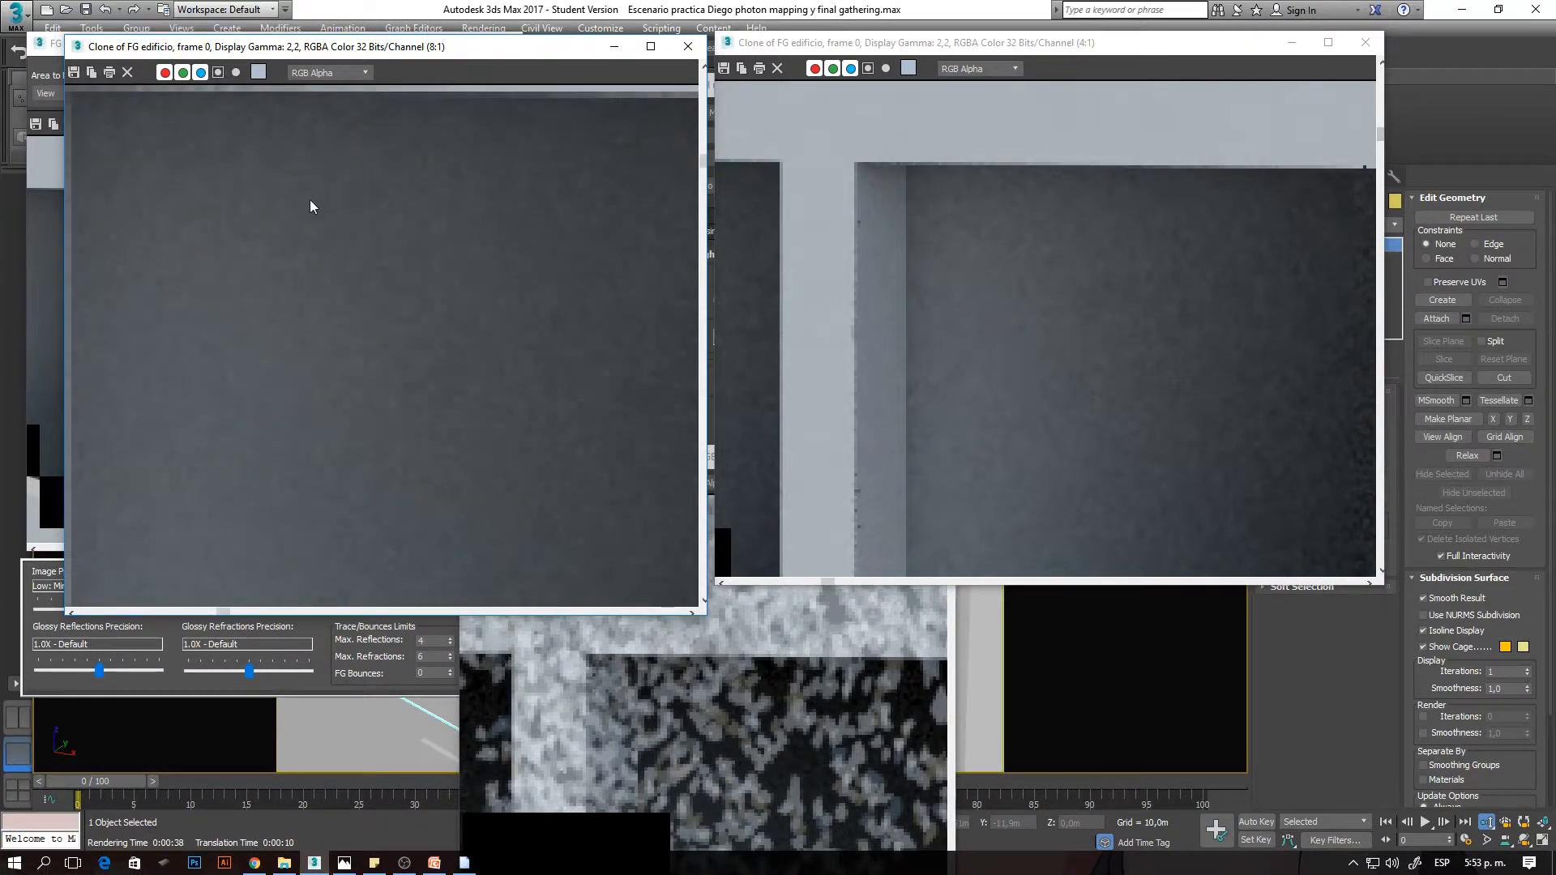
scroll(339, 246, down, 2)
scroll(349, 259, up, 2)
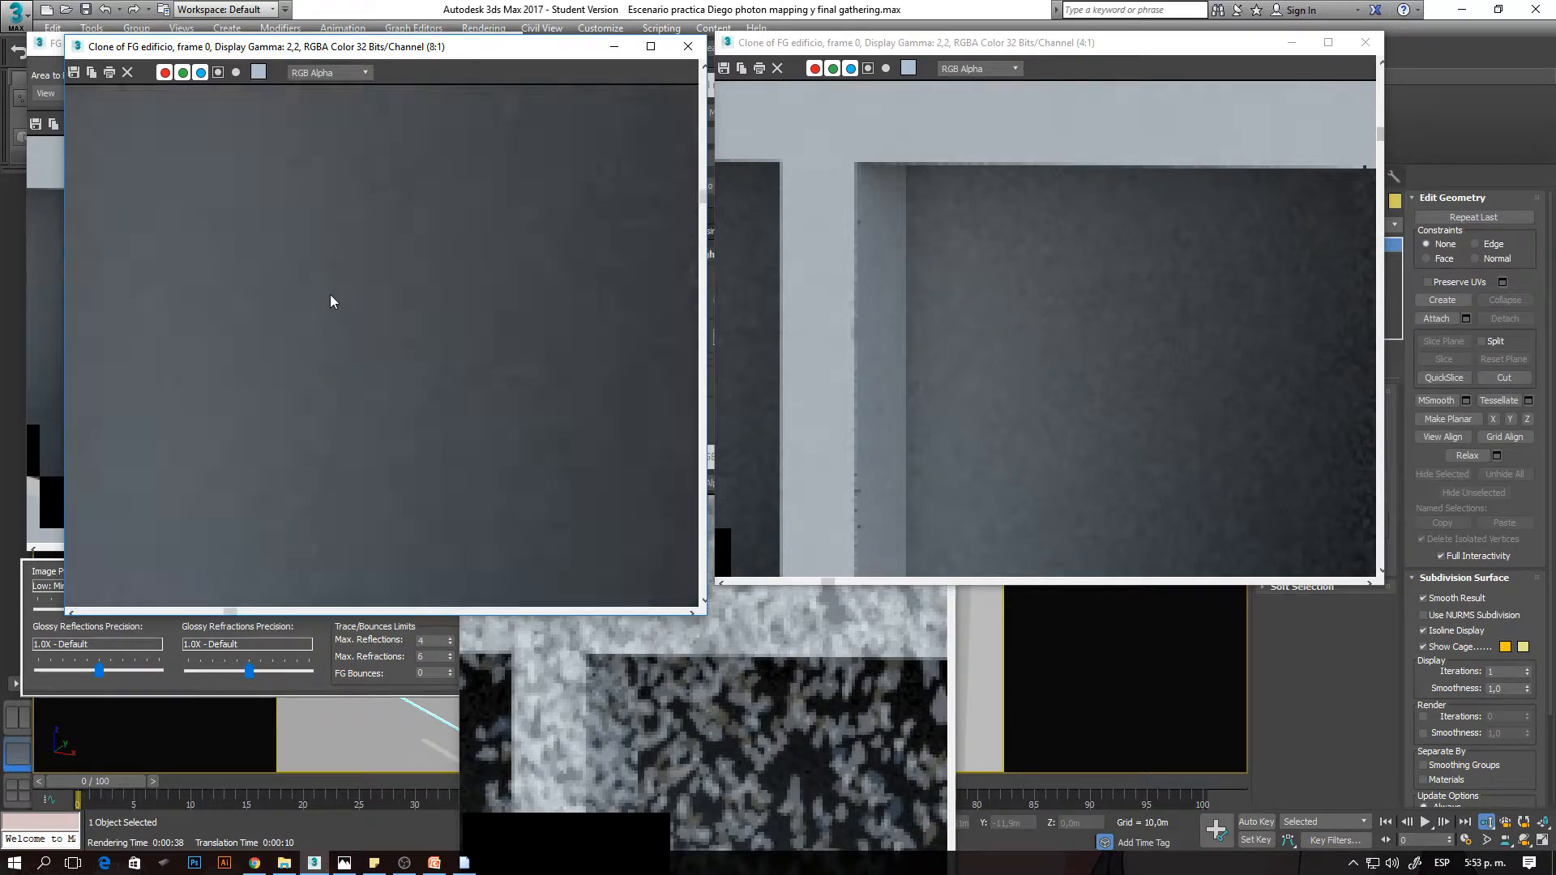
scroll(329, 294, down, 1)
click(1075, 332)
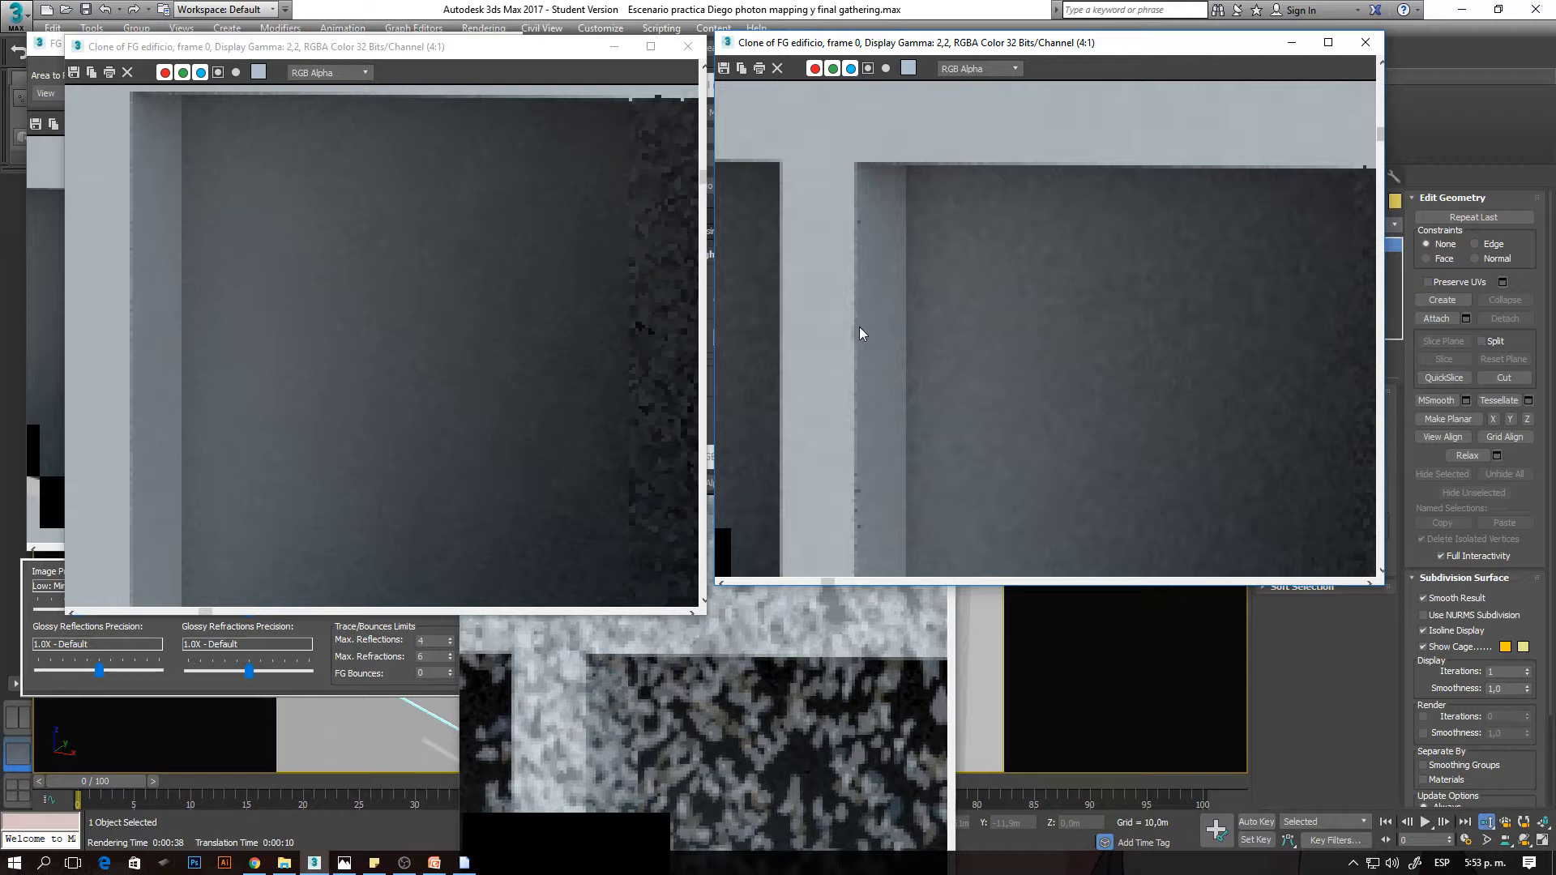
- Reposition the 50-ray and 250-ray clones side by side at nearly the same height
drag(524, 53, 517, 69)
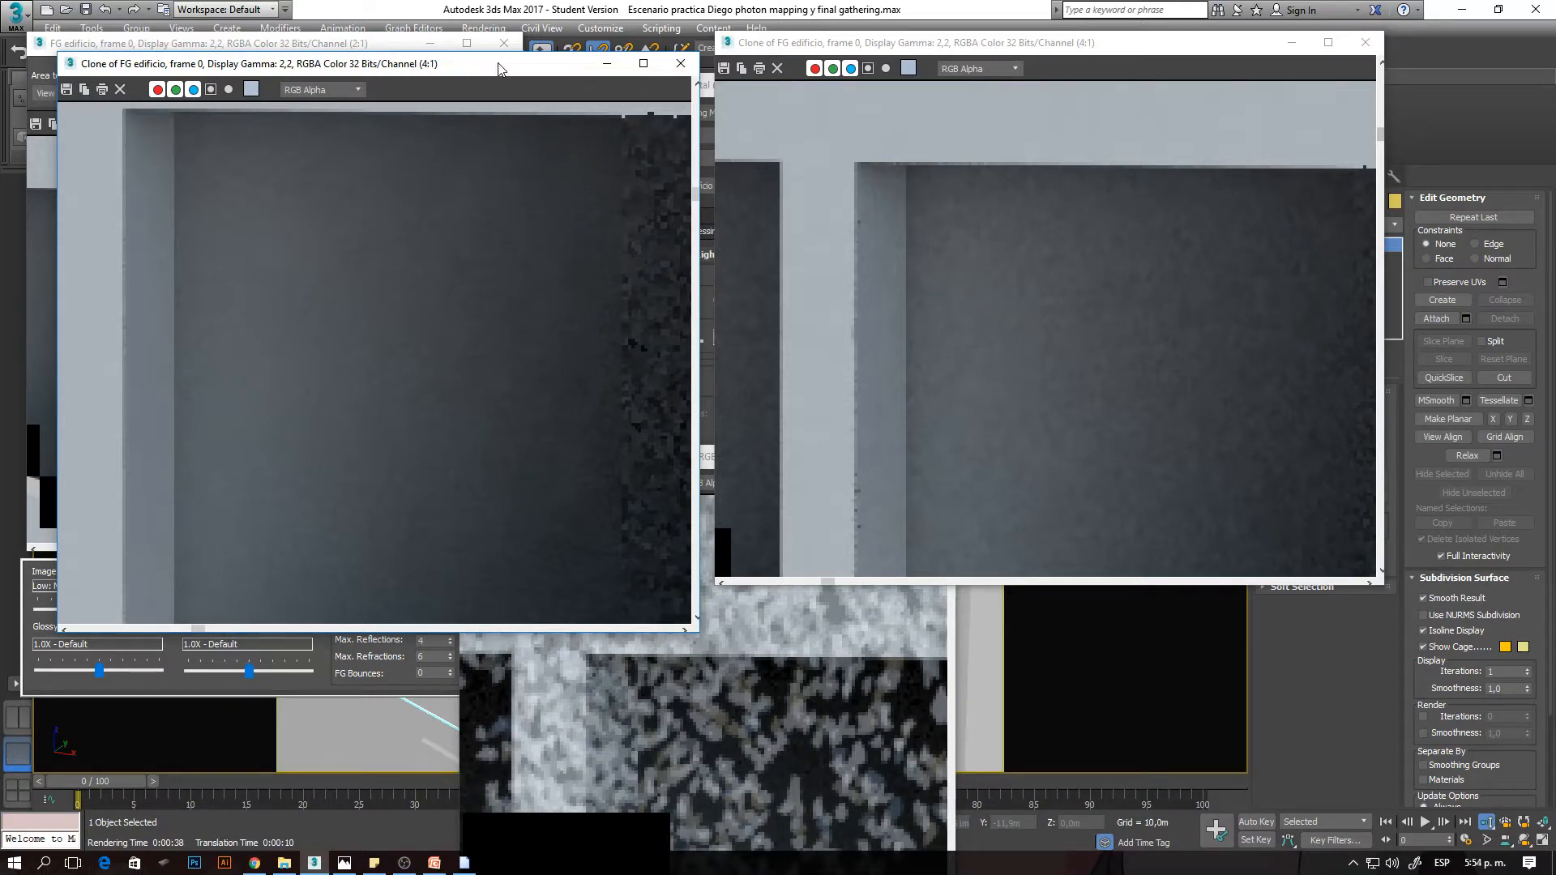
drag(498, 69, 485, 69)
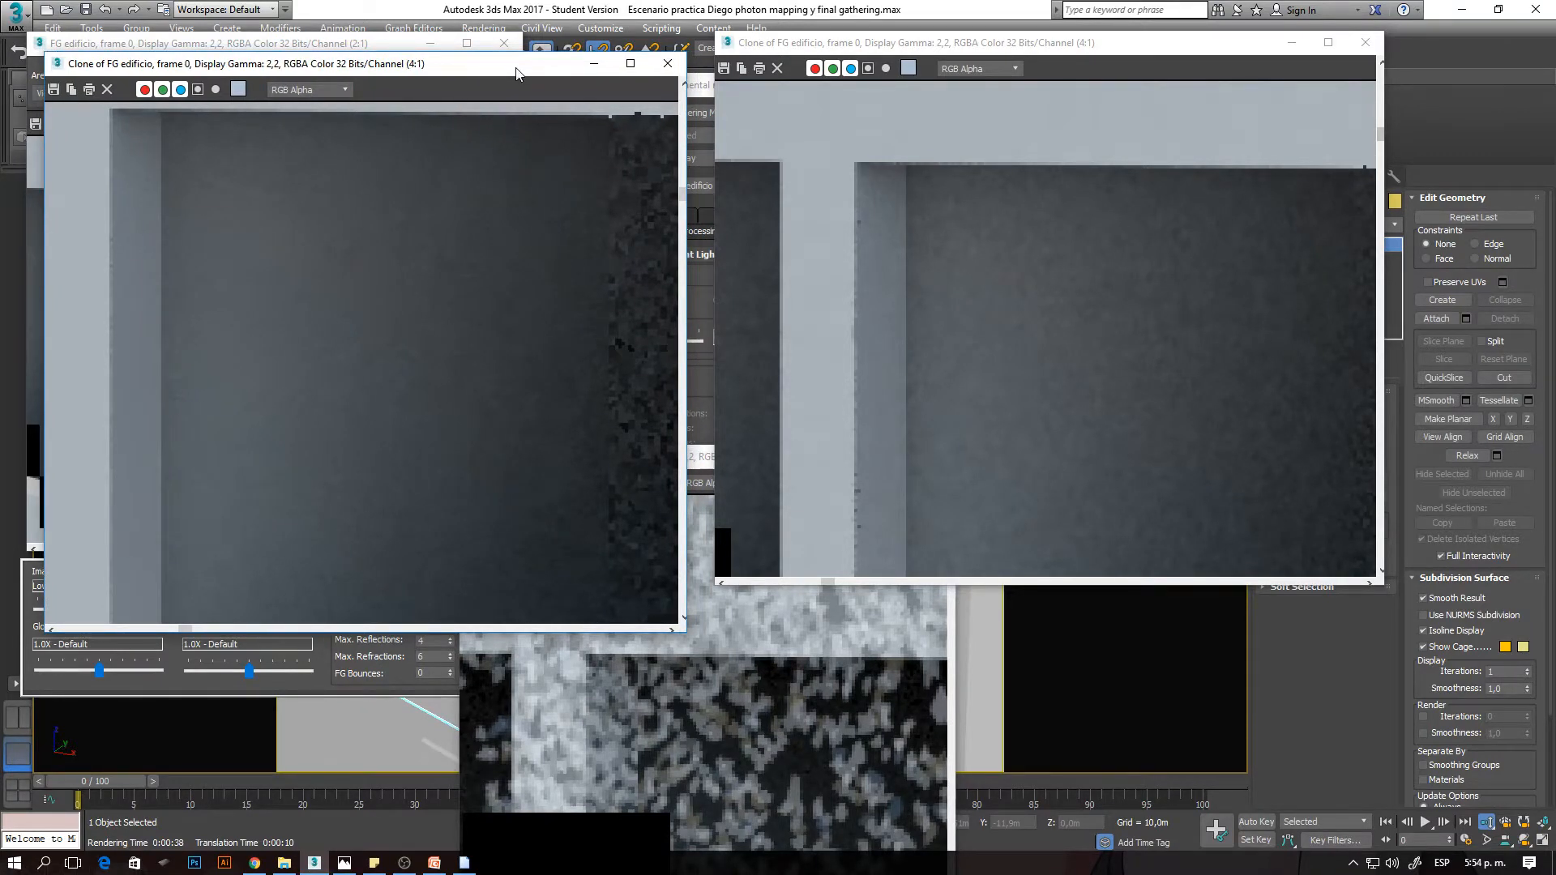
mouse_move(776, 46)
mouse_down()
mouse_move(929, 80)
mouse_move(765, 84)
mouse_up()
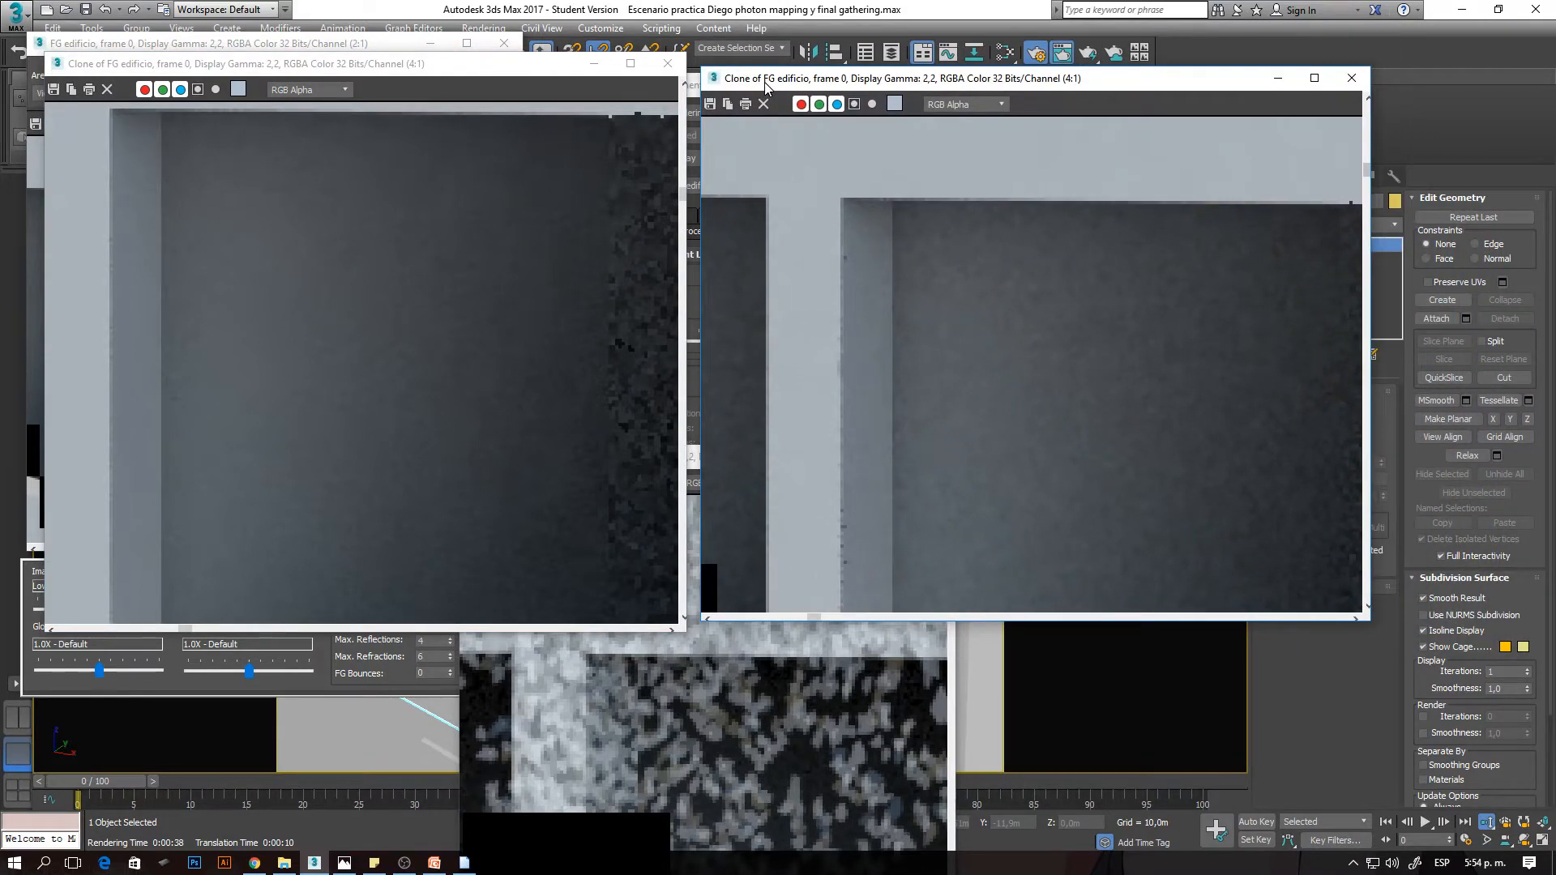